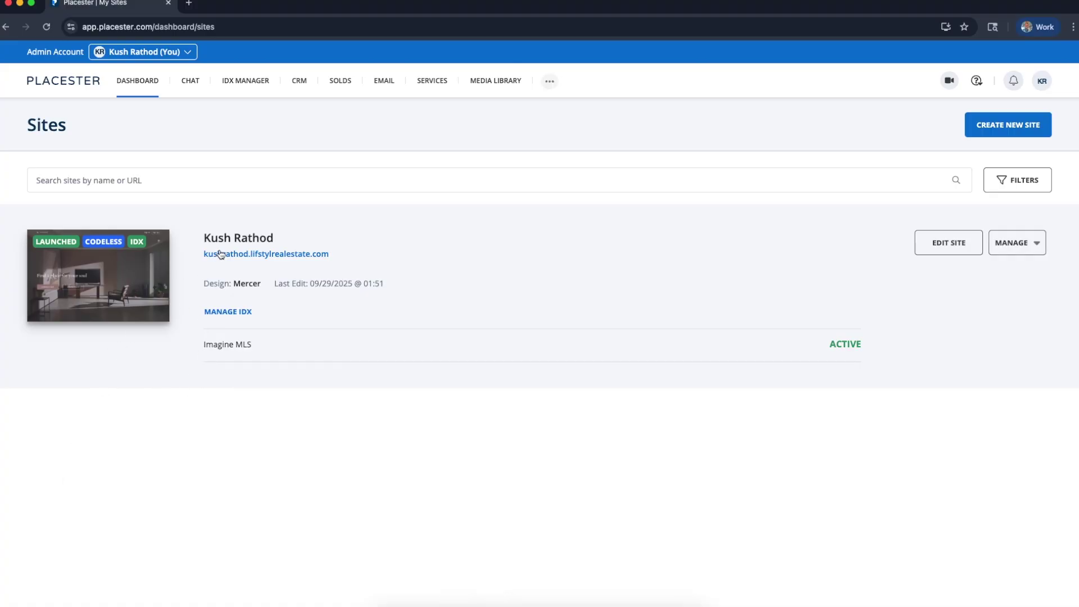
# Open the live real estate site in a new tab and scroll down through its hero and sections
pyautogui.click(265, 256)
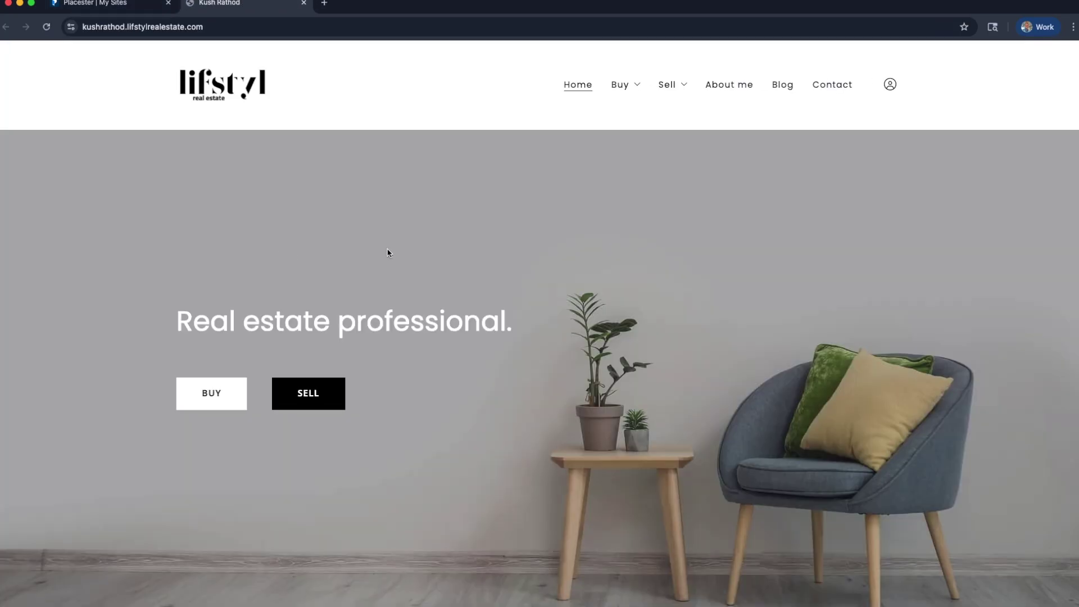
pyautogui.scroll(-20, 738, 343)
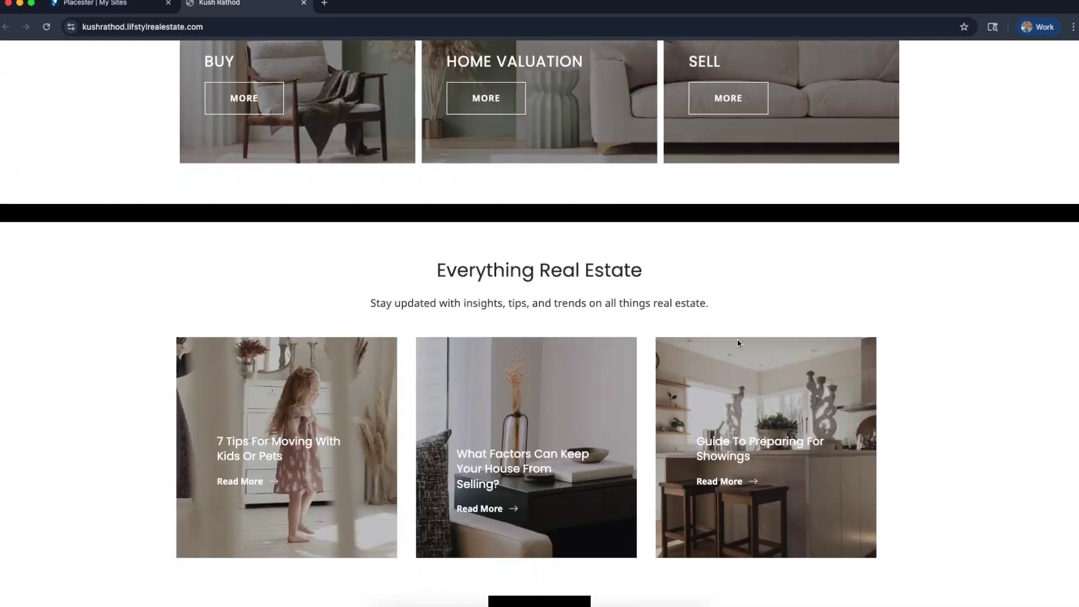
pyautogui.scroll(-10, 737, 343)
pyautogui.scroll(20, 738, 343)
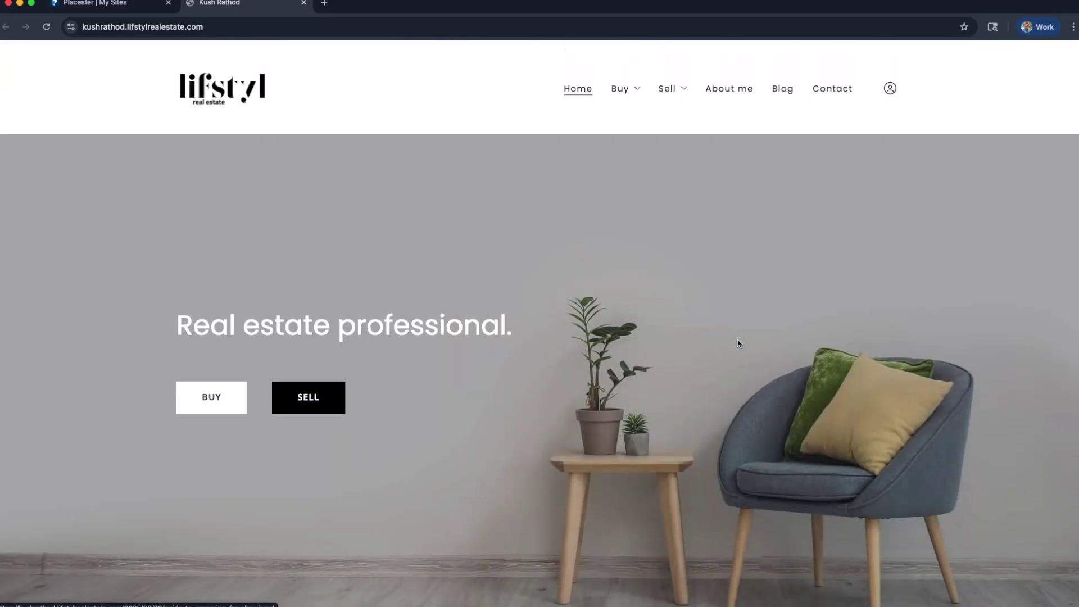
pyautogui.scroll(-6, 737, 343)
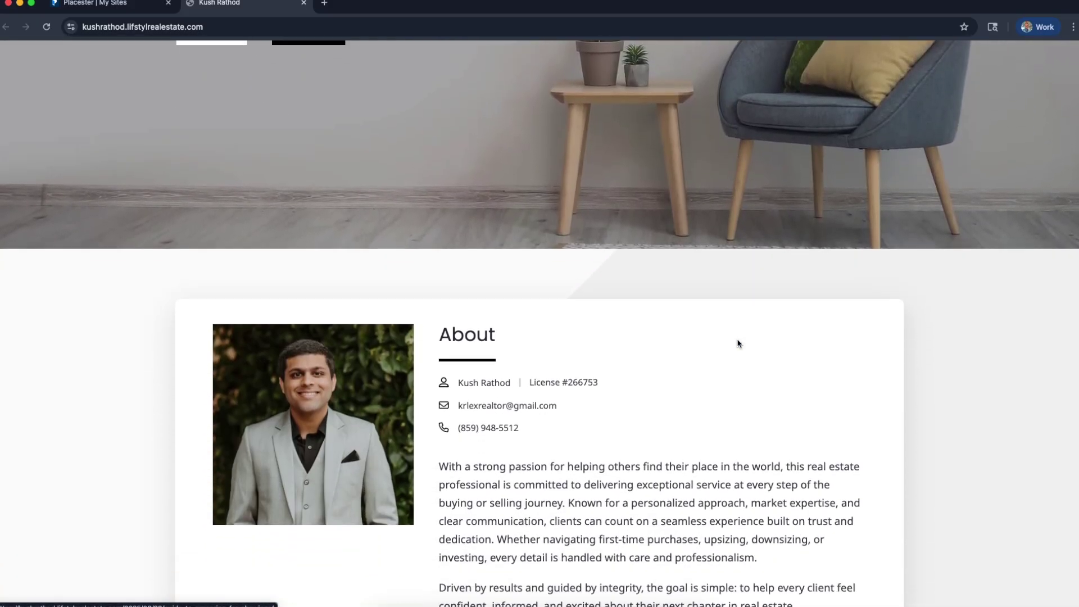
pyautogui.scroll(-10, 737, 343)
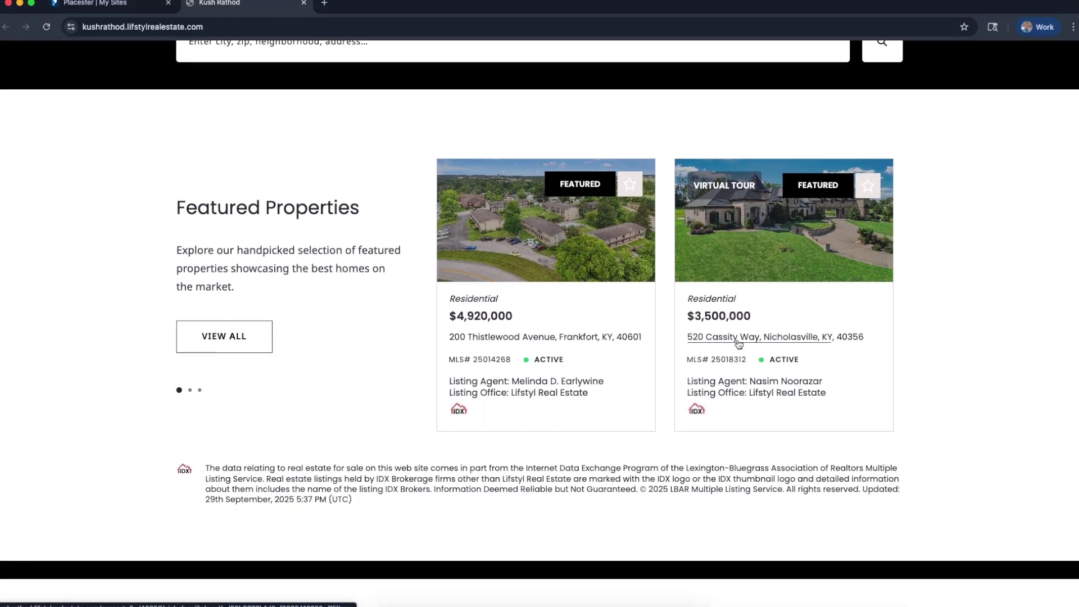
pyautogui.scroll(-8, 737, 343)
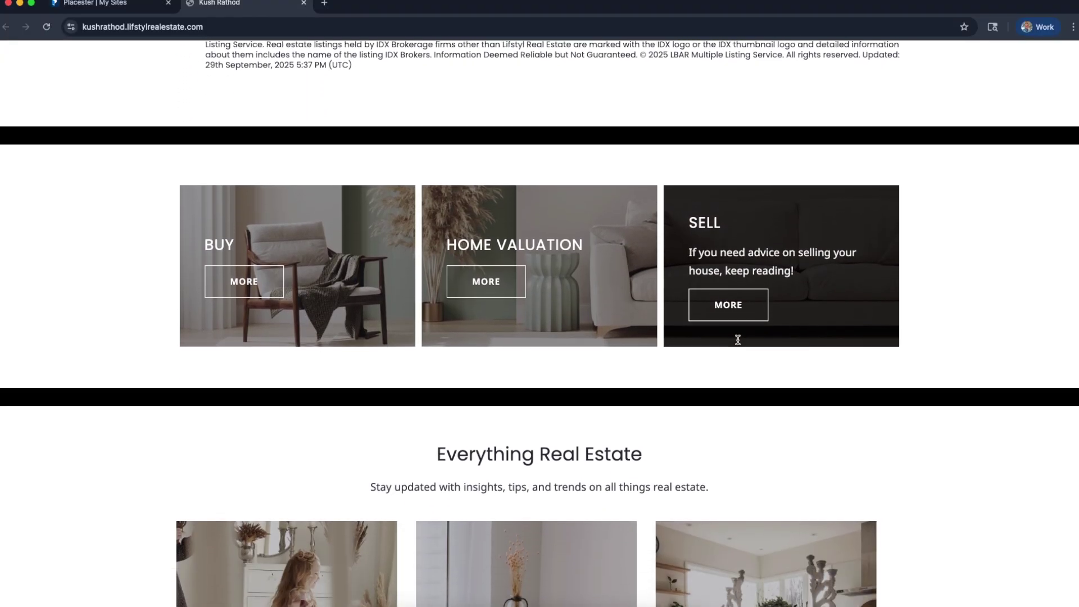
# Finish reviewing the live site down to the footer, then close its tab
pyautogui.scroll(-3, 738, 339)
pyautogui.scroll(-10, 737, 343)
pyautogui.scroll(-7, 738, 343)
pyautogui.scroll(20, 737, 343)
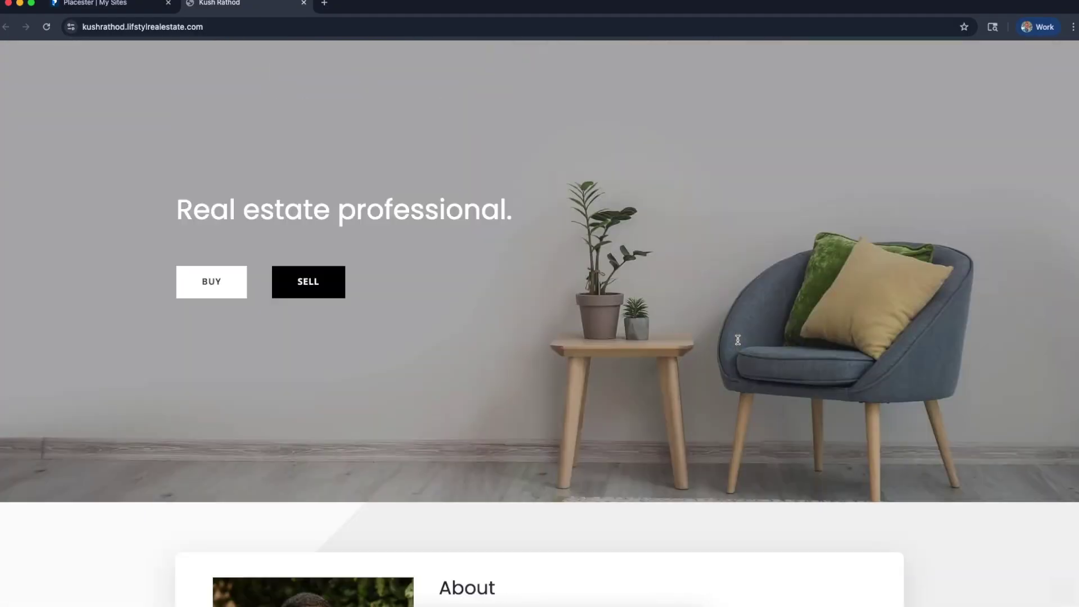
pyautogui.scroll(2, 737, 339)
pyautogui.moveTo(685, 86)
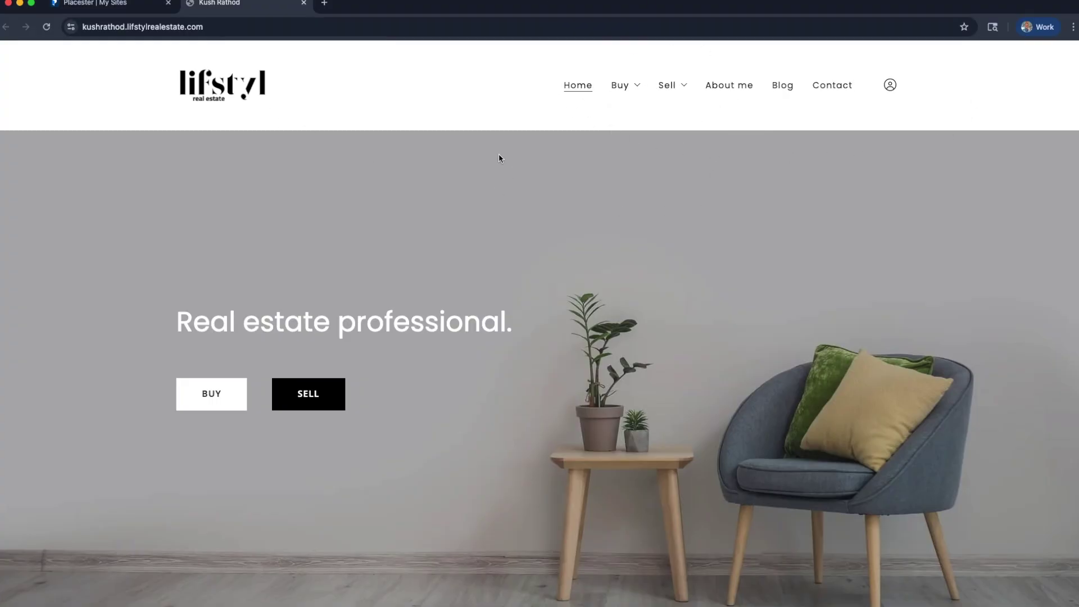
pyautogui.click(303, 3)
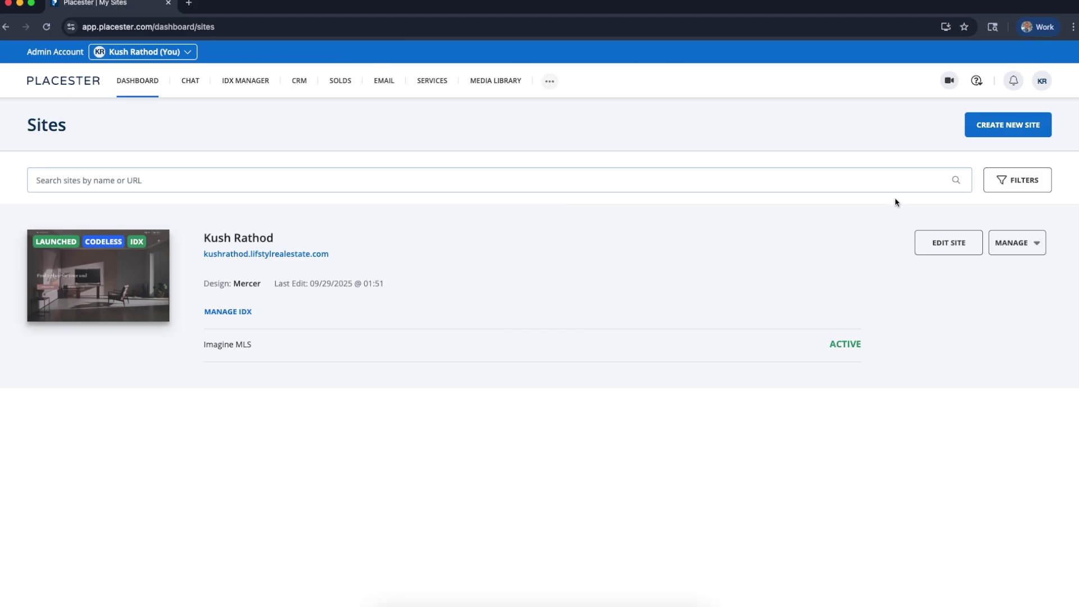
# From the Sites dashboard card, open the site editor with EDIT SITE in a new tab
pyautogui.click(948, 250)
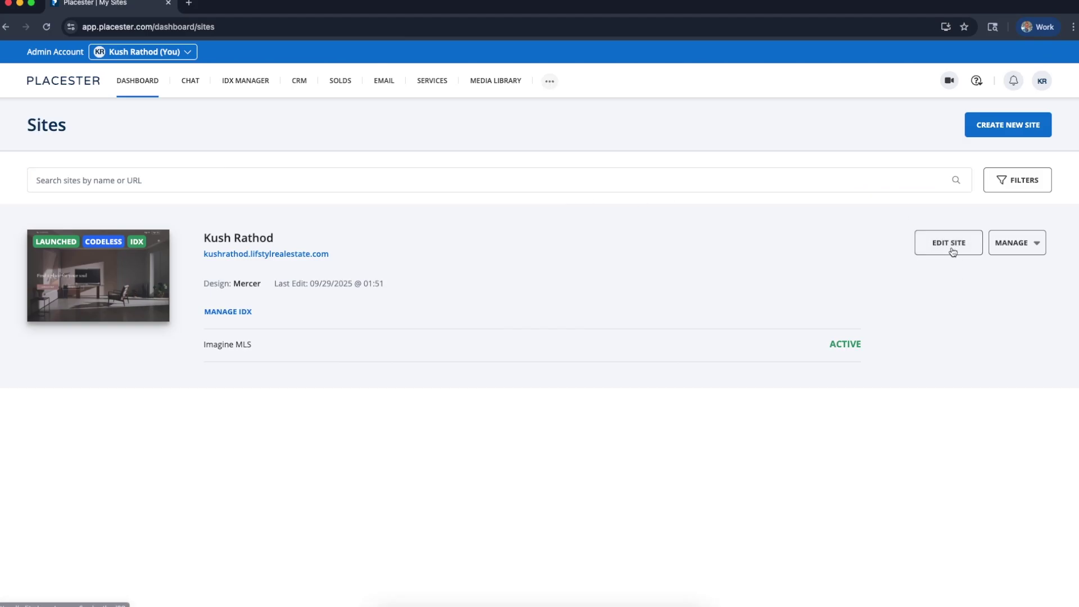
pyautogui.click(949, 250)
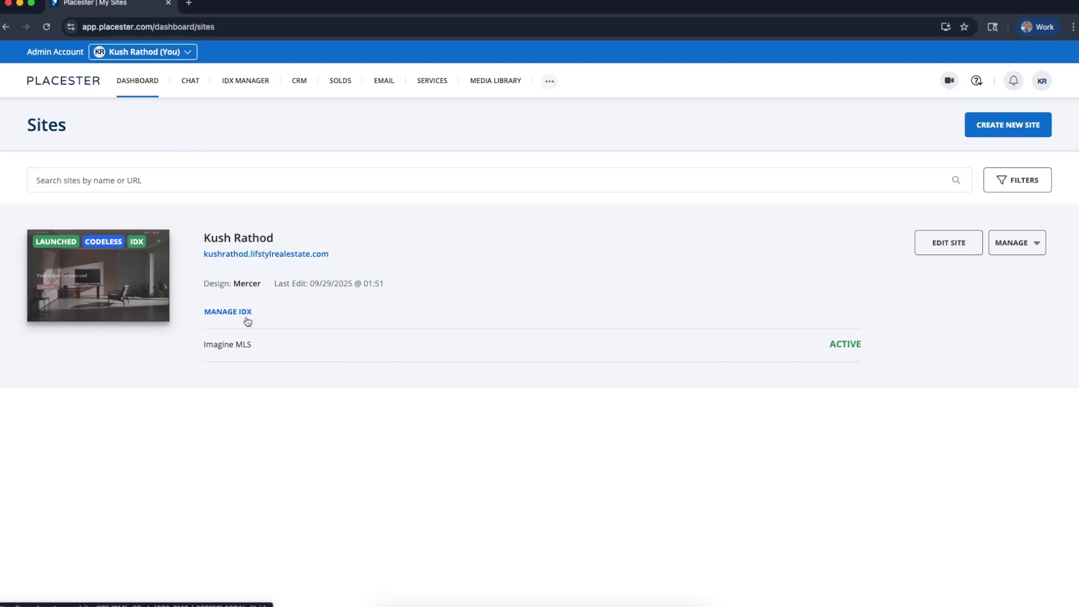
pyautogui.scroll(5, 245, 318)
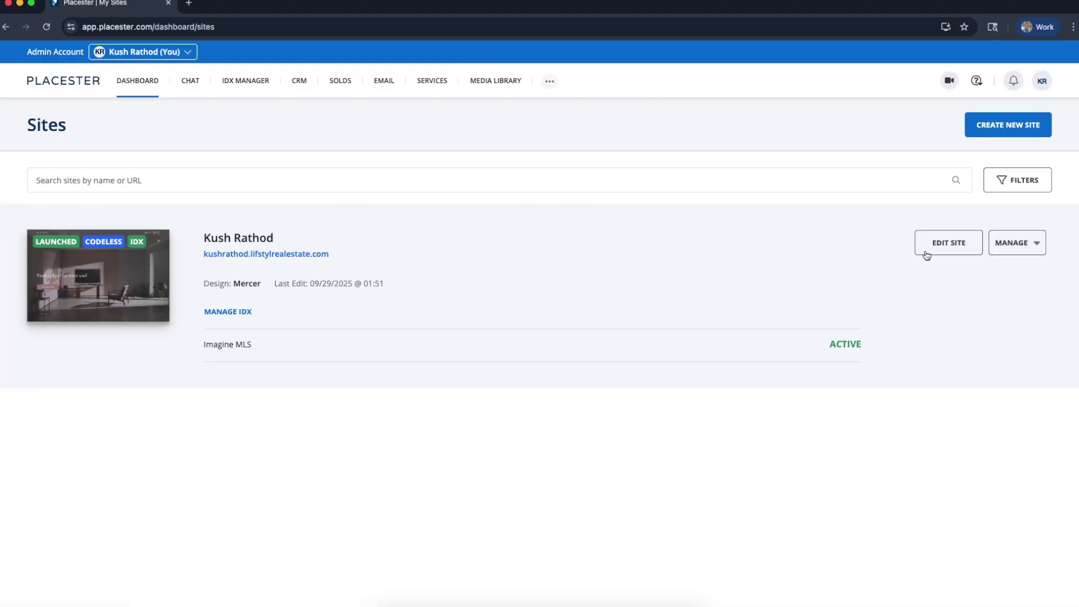
pyautogui.click(924, 251)
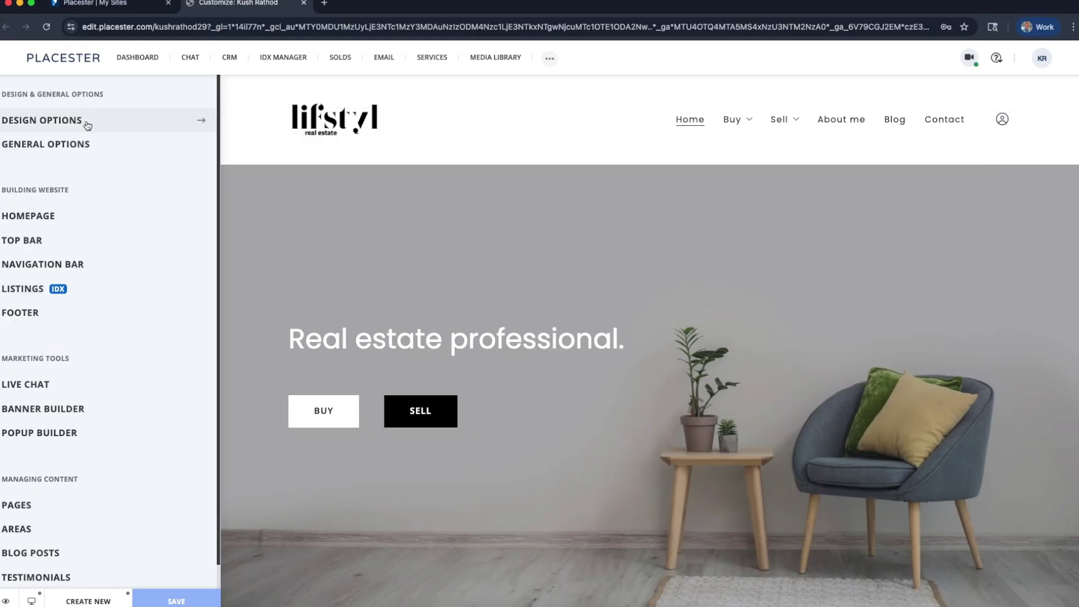
# Find Marketing Tools in the editor's left panel and open the Live Chat settings
pyautogui.scroll(-1, 158, 309)
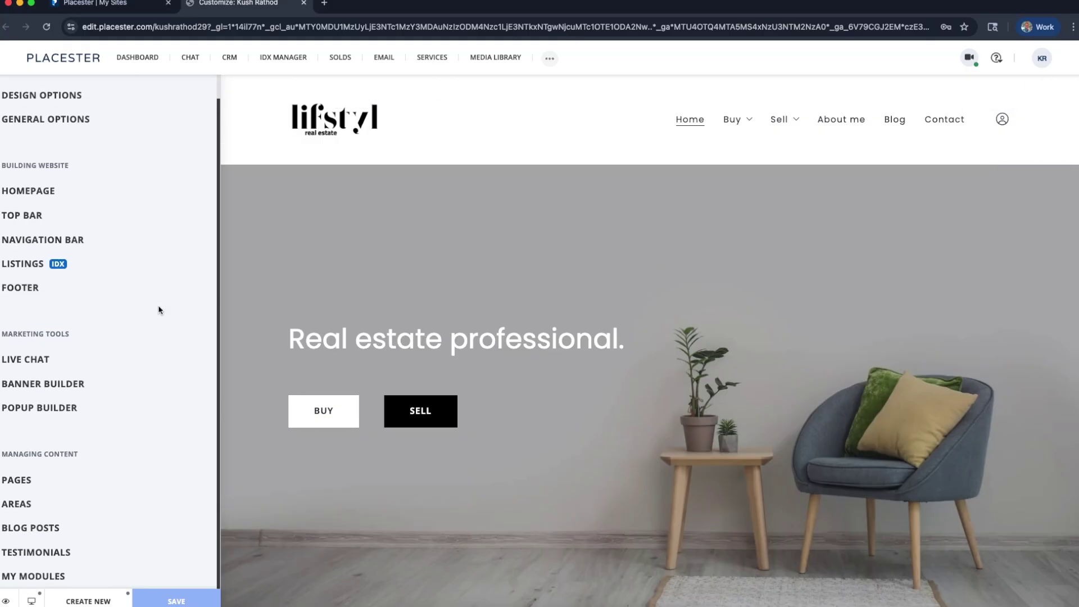
pyautogui.scroll(1, 101, 261)
pyautogui.scroll(-1, 103, 258)
pyautogui.click(96, 360)
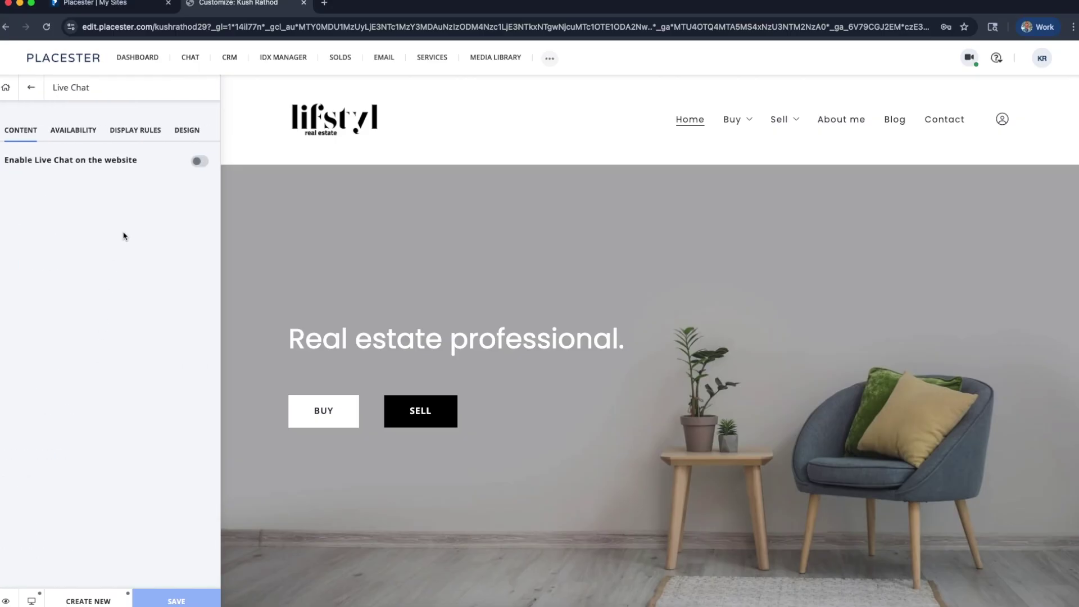
# Switch on 'Enable Live Chat on the website' and 'Enable automated response' on the Content tab
pyautogui.click(198, 163)
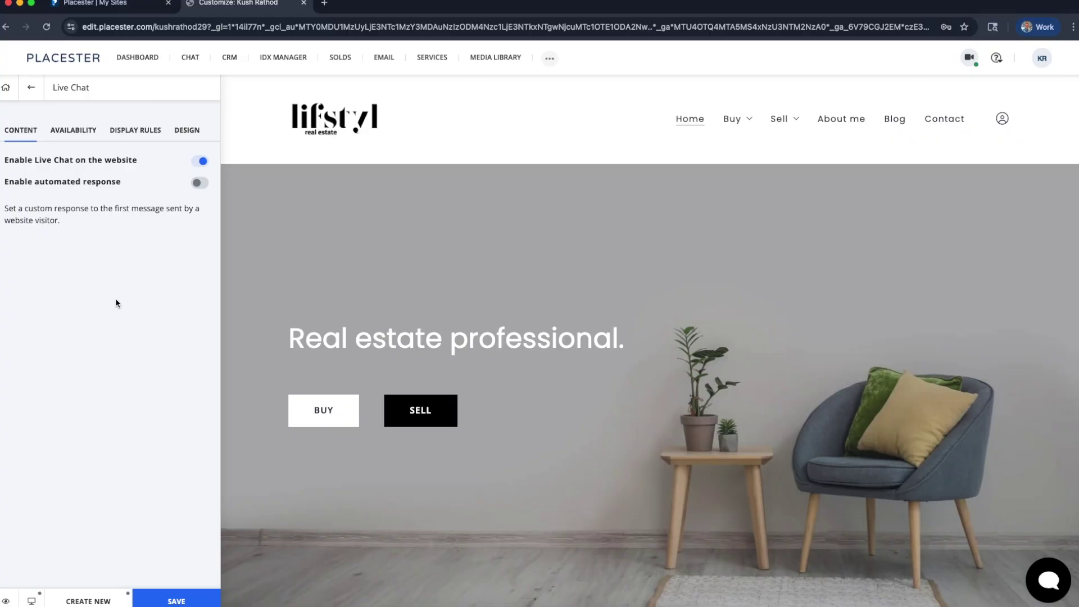
pyautogui.scroll(-8, 426, 294)
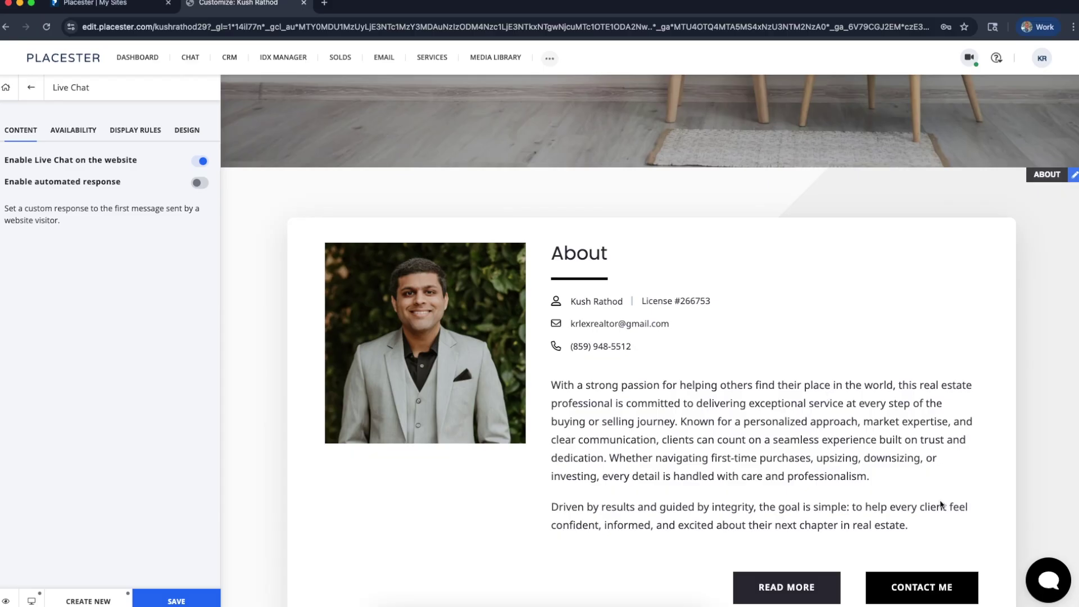
pyautogui.scroll(7, 891, 450)
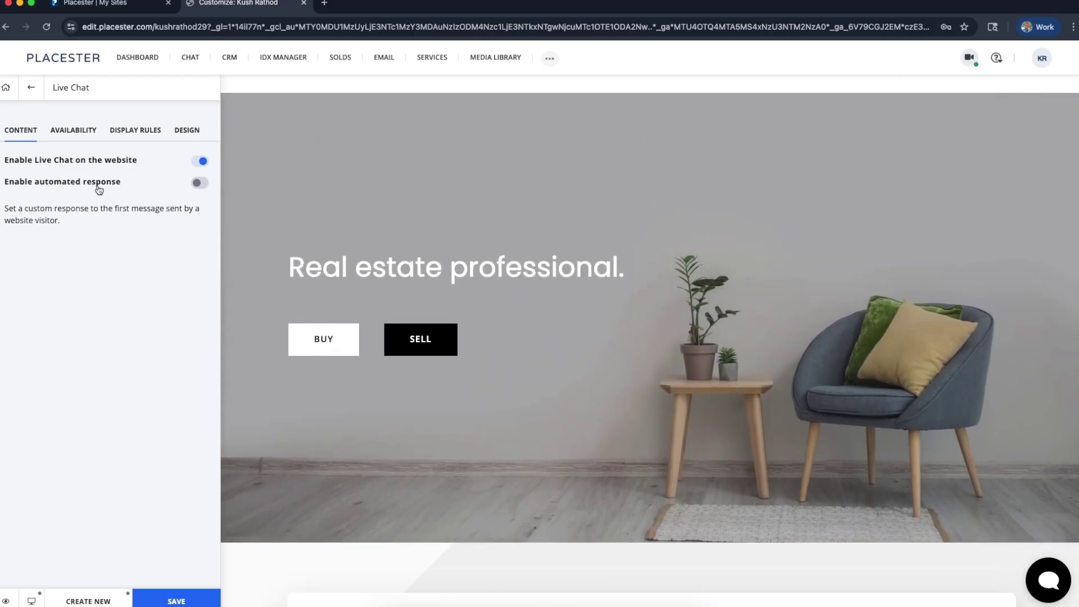
pyautogui.click(198, 184)
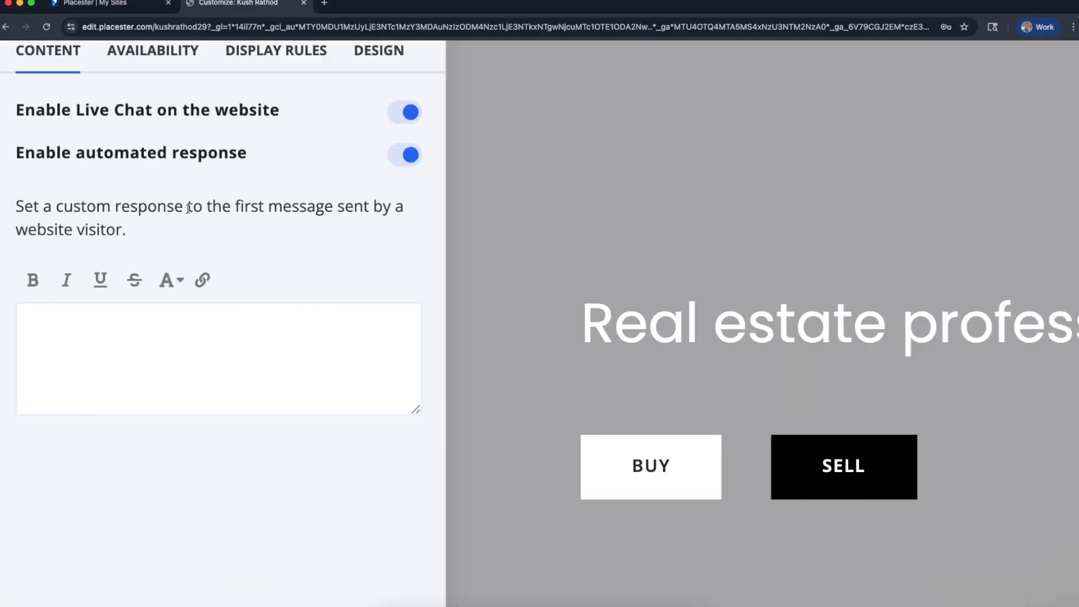
# Paste the prepared thank-you auto-response, offering a phone number for texting, into the custom response box
pyautogui.click(177, 362)
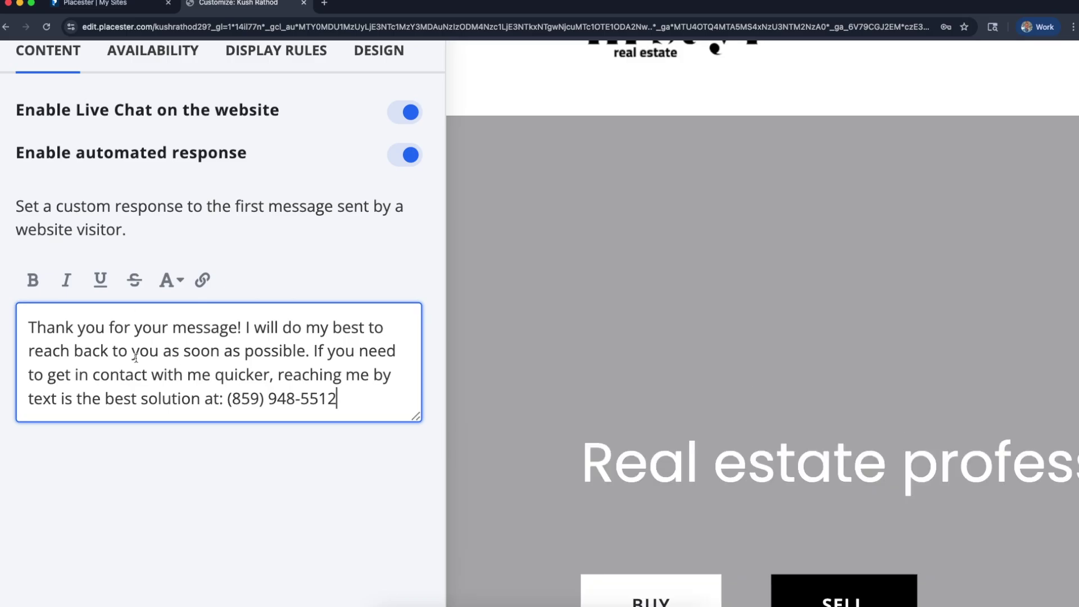
pyautogui.click(175, 476)
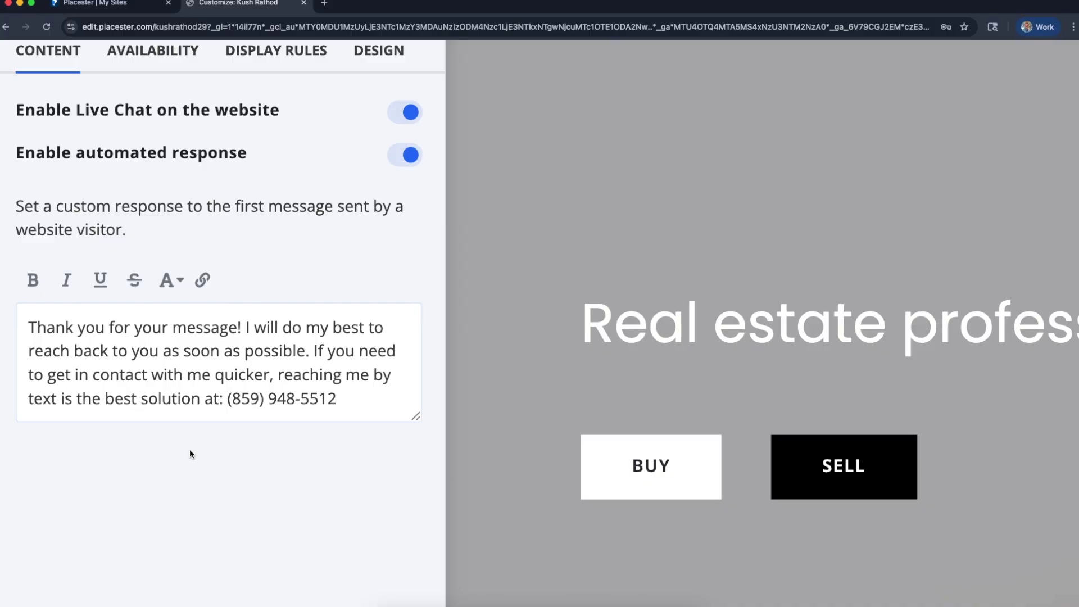
pyautogui.click(257, 327)
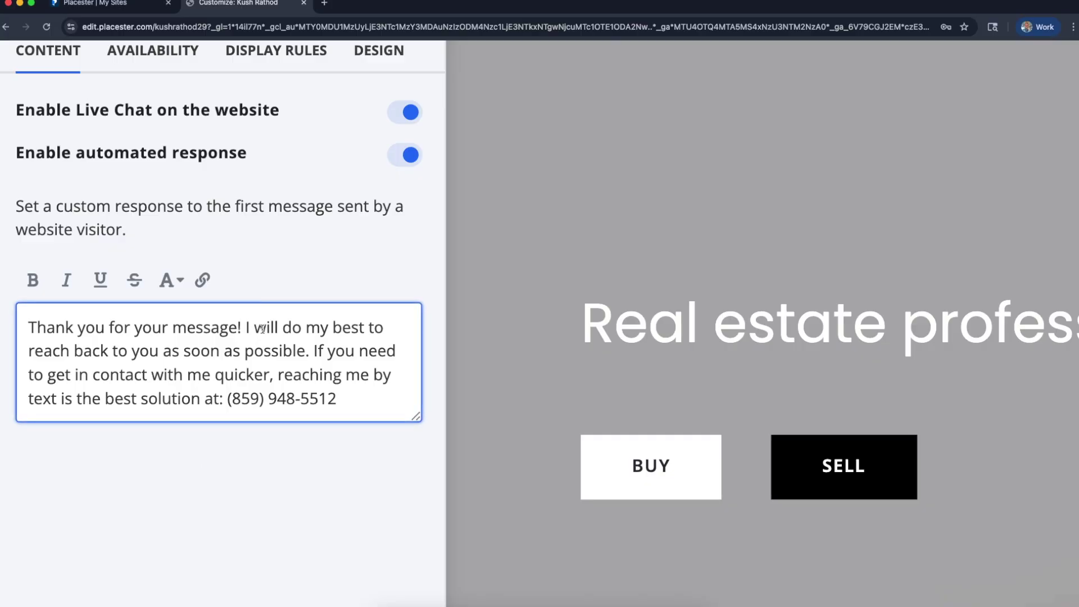
pyautogui.click(281, 545)
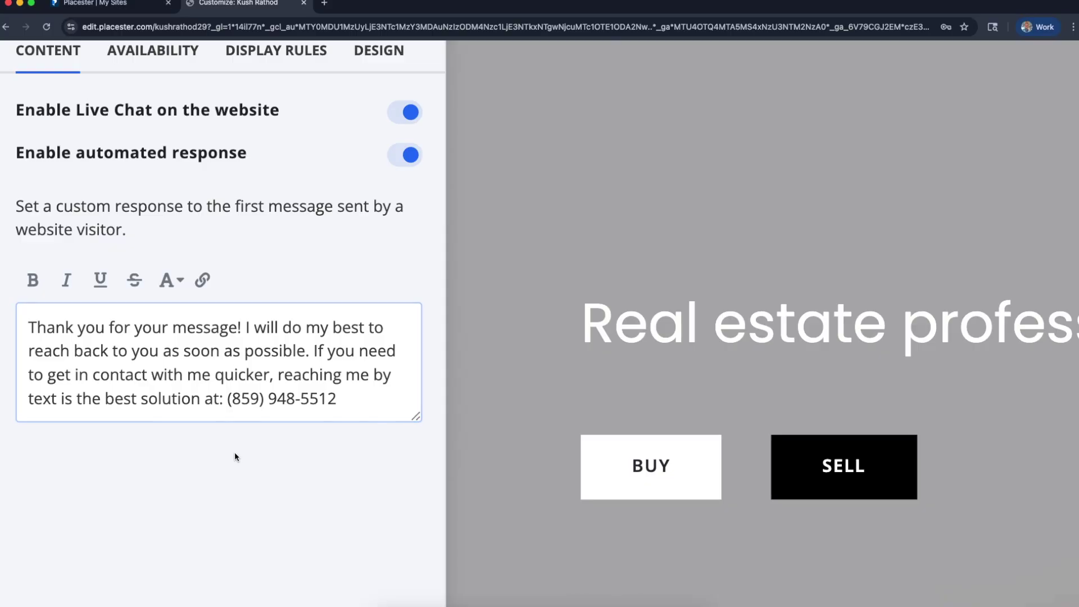
pyautogui.scroll(-1, 260, 475)
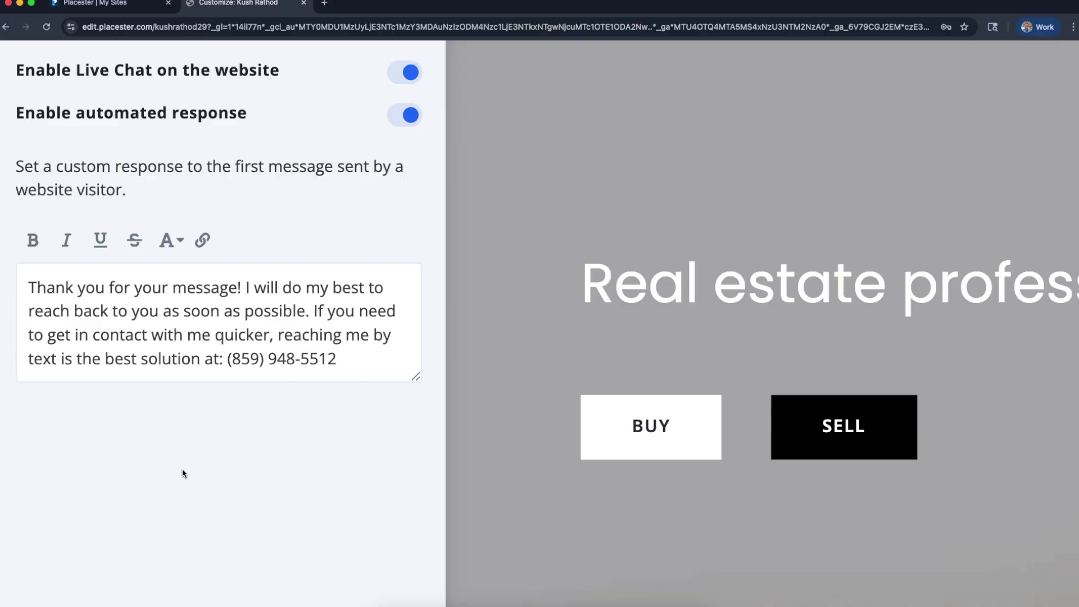
pyautogui.scroll(-5, 186, 482)
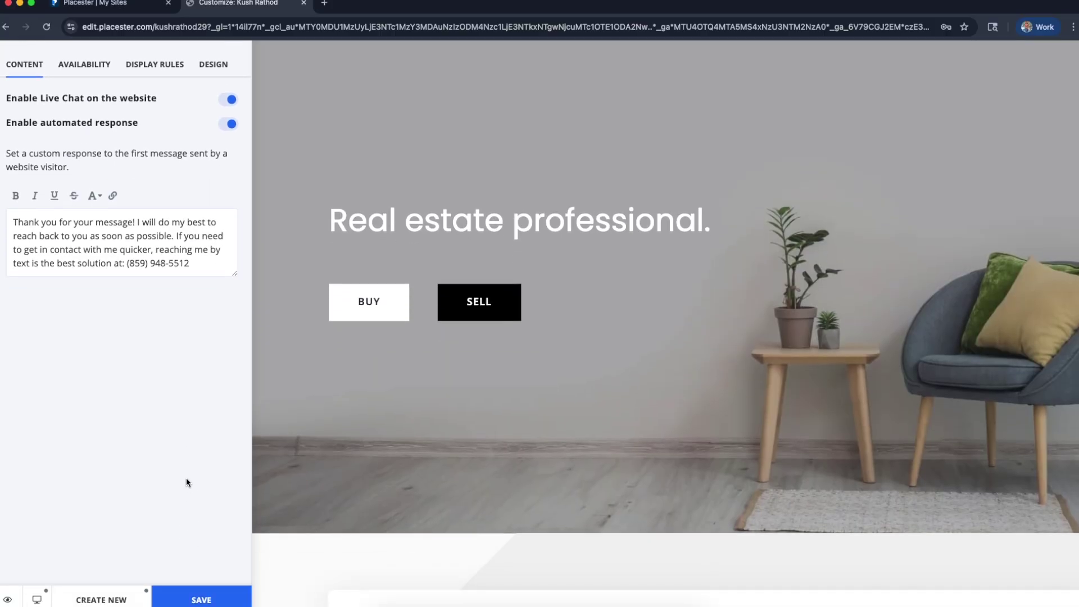
pyautogui.click(138, 271)
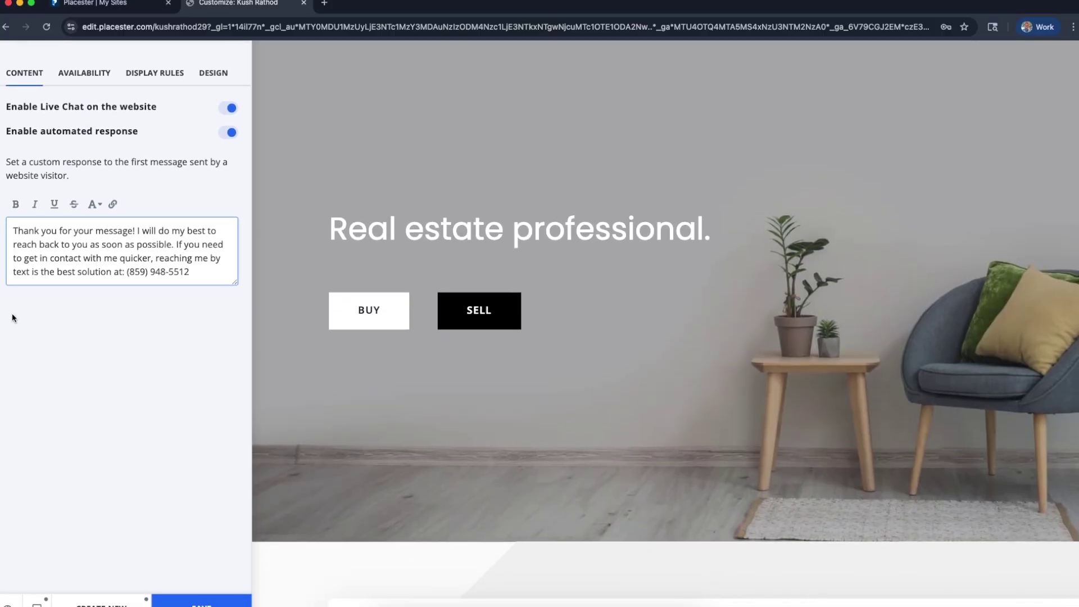
pyautogui.scroll(5, 60, 242)
pyautogui.hscroll(-1, 60, 243)
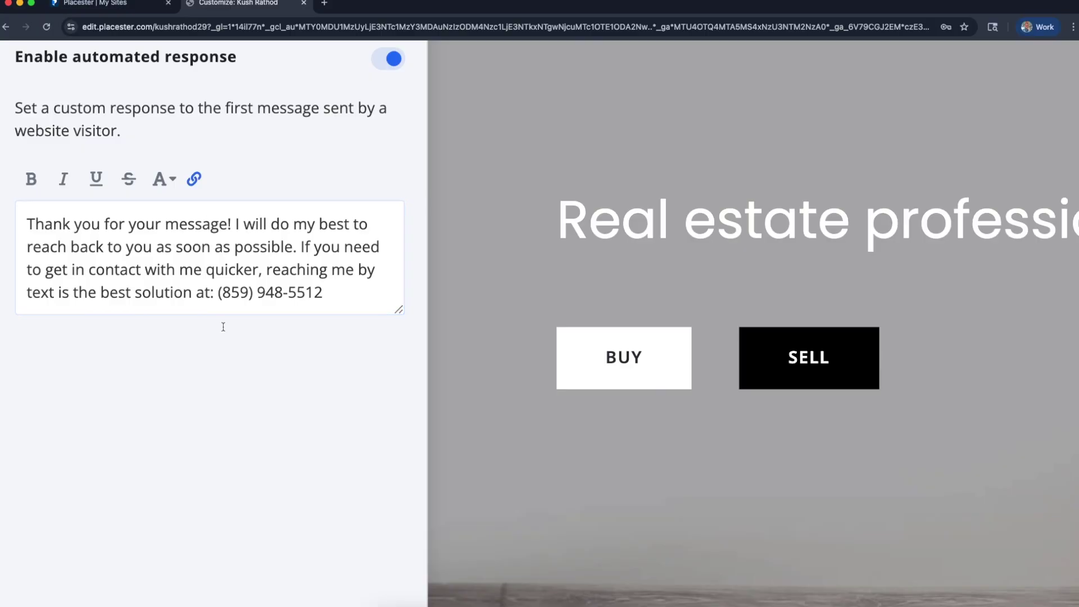
# Make the phone number at the end of the auto-response bold
pyautogui.moveTo(334, 291); pyautogui.dragTo(217, 292)
pyautogui.click(31, 179)
pyautogui.click(169, 345)
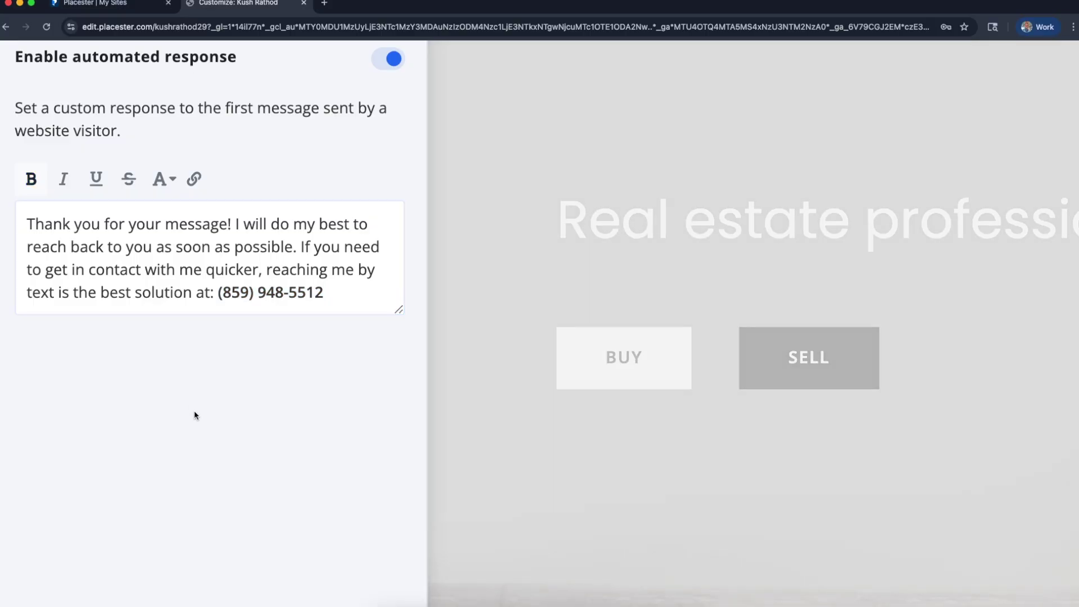
# Save the live chat response settings and view the Availability working-hours options
pyautogui.scroll(-1, 194, 411)
pyautogui.scroll(-5, 222, 330)
pyautogui.scroll(-2, 222, 334)
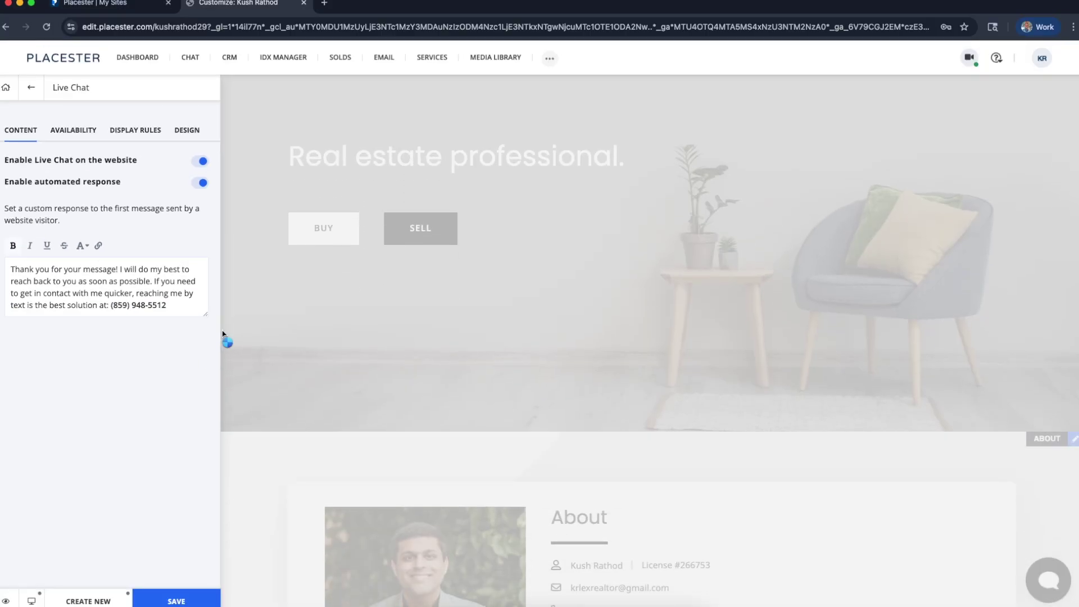
pyautogui.click(177, 601)
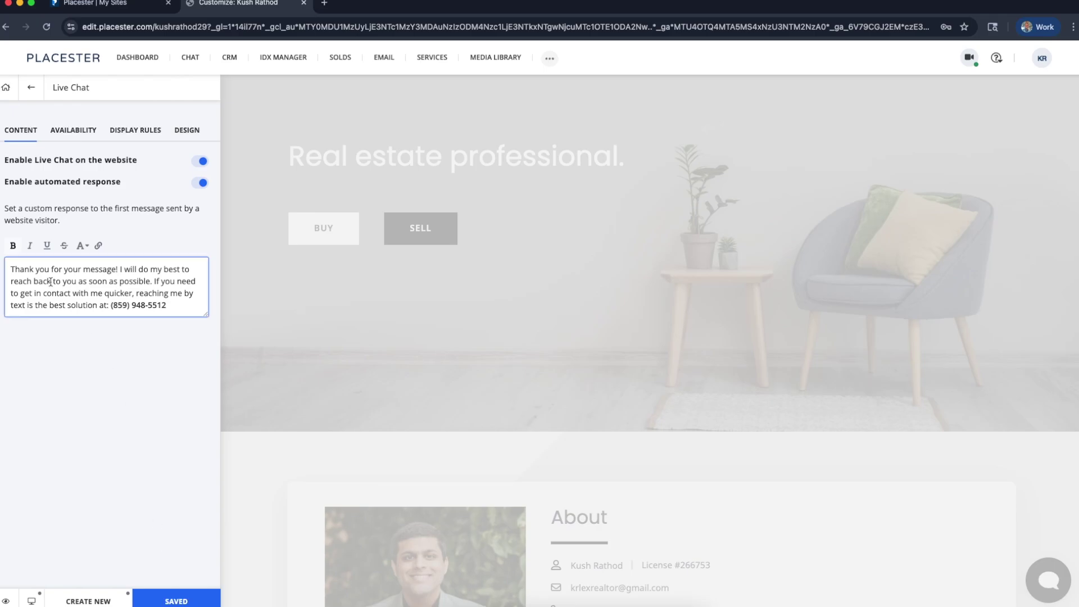
pyautogui.click(76, 136)
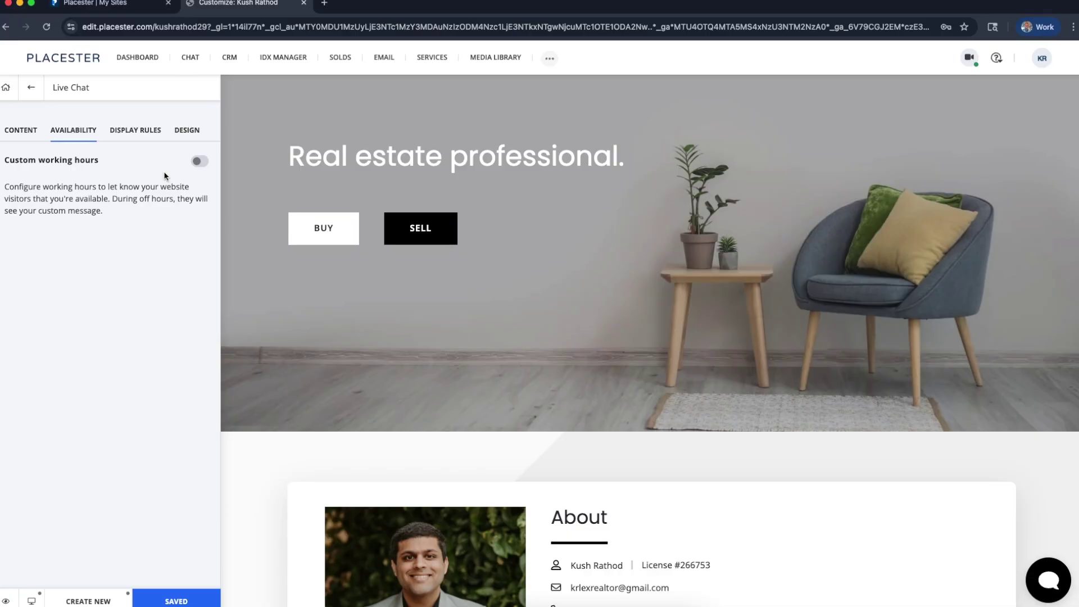
# Review the chat's Display Rules, then bring up the Design colour and position settings
pyautogui.click(126, 133)
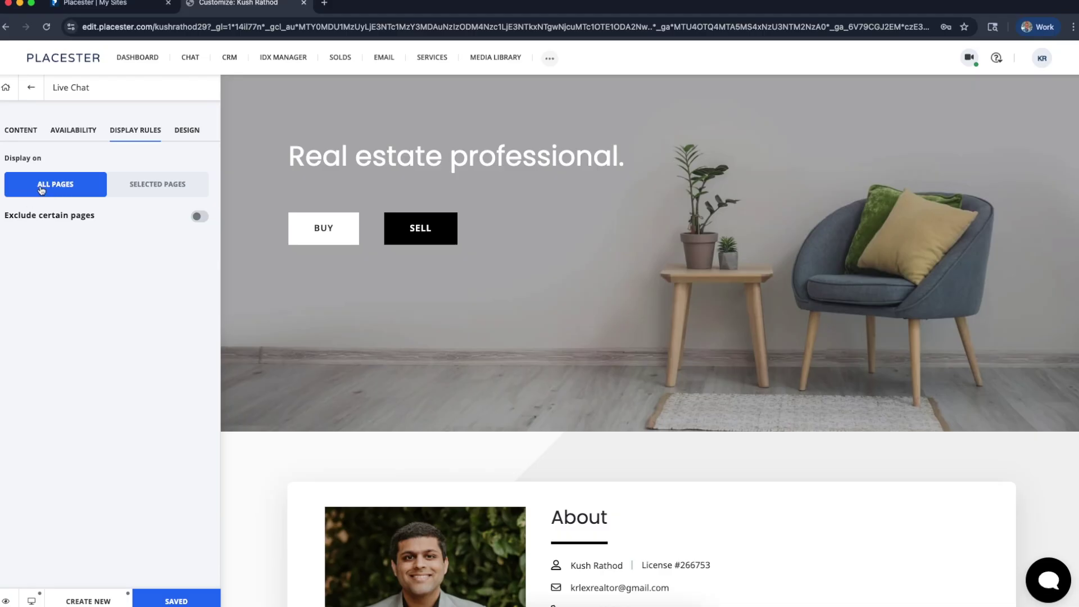
pyautogui.click(184, 128)
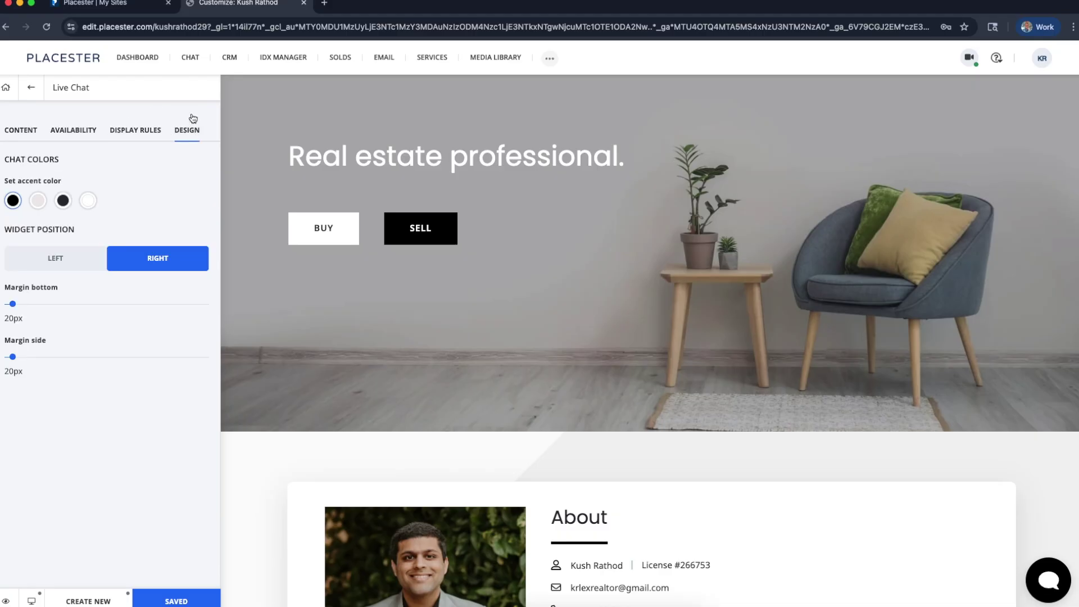
# Try the widget on the left and a ~150px bottom margin, returning to right and 20px
pyautogui.click(51, 259)
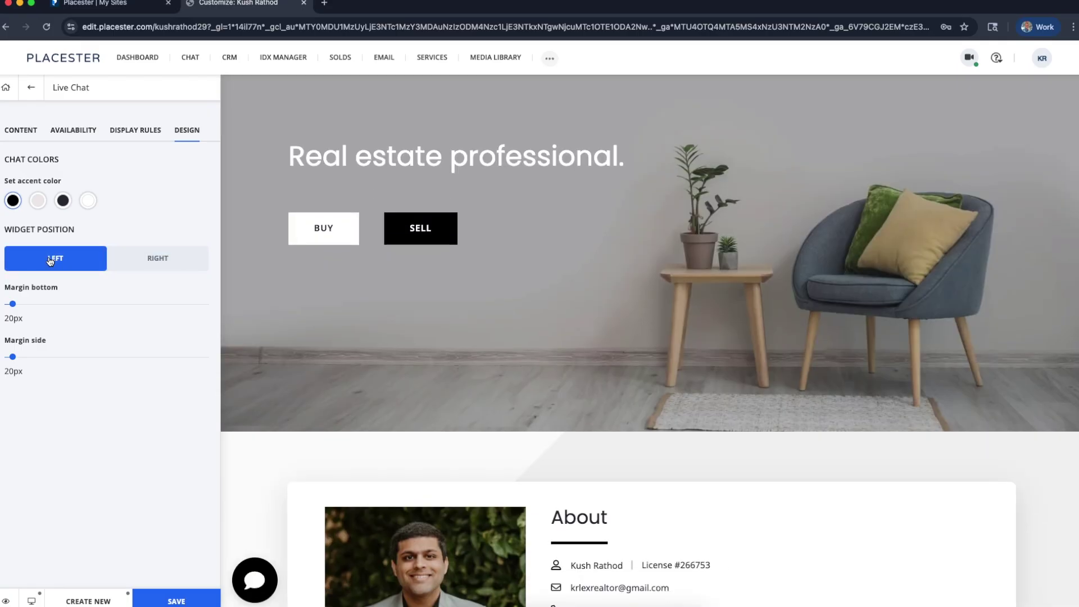
pyautogui.click(151, 267)
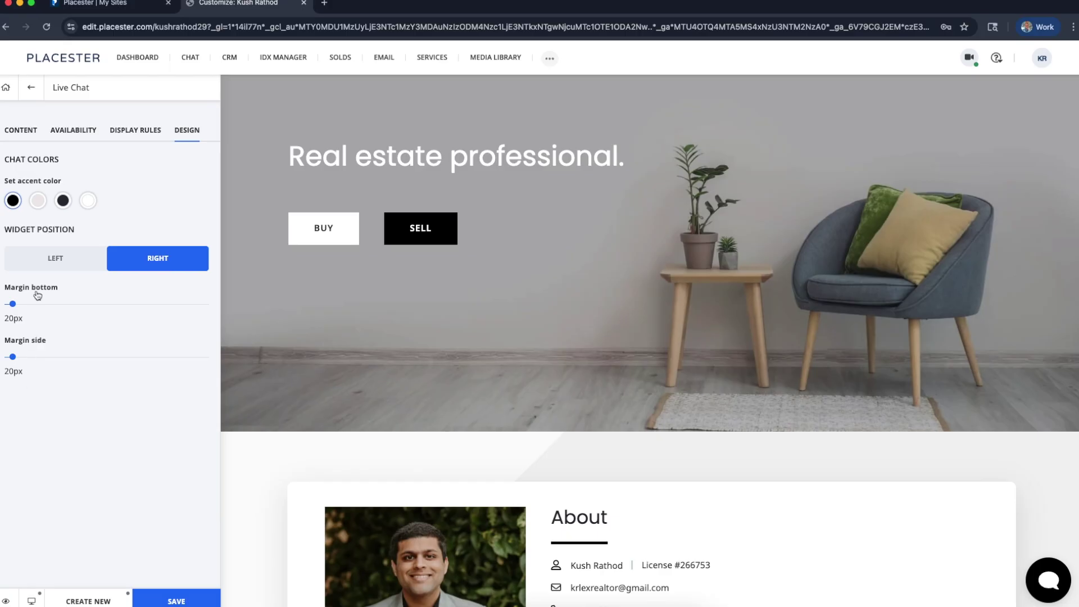
pyautogui.moveTo(13, 303); pyautogui.dragTo(67, 306)
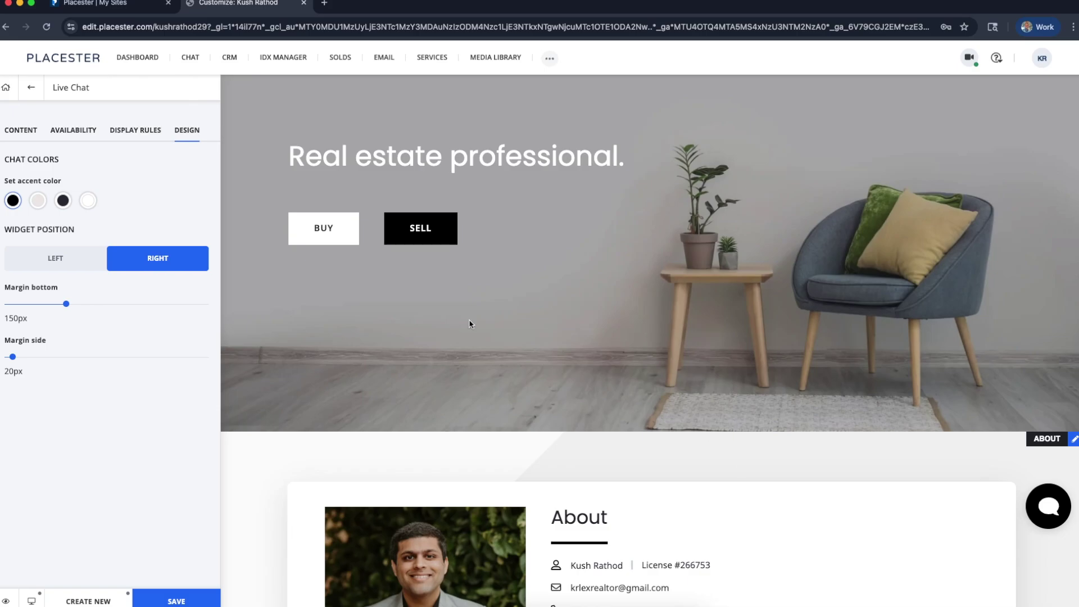
pyautogui.moveTo(64, 304); pyautogui.dragTo(11, 304)
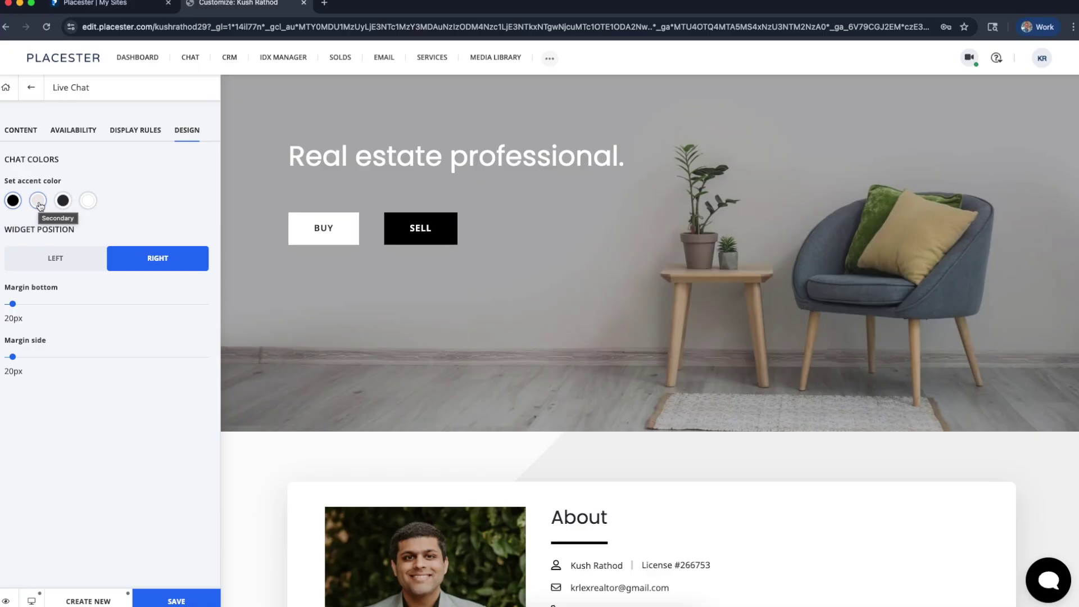
# Sample the Secondary and dark accent colours, settle on white, and return to Content
pyautogui.click(39, 203)
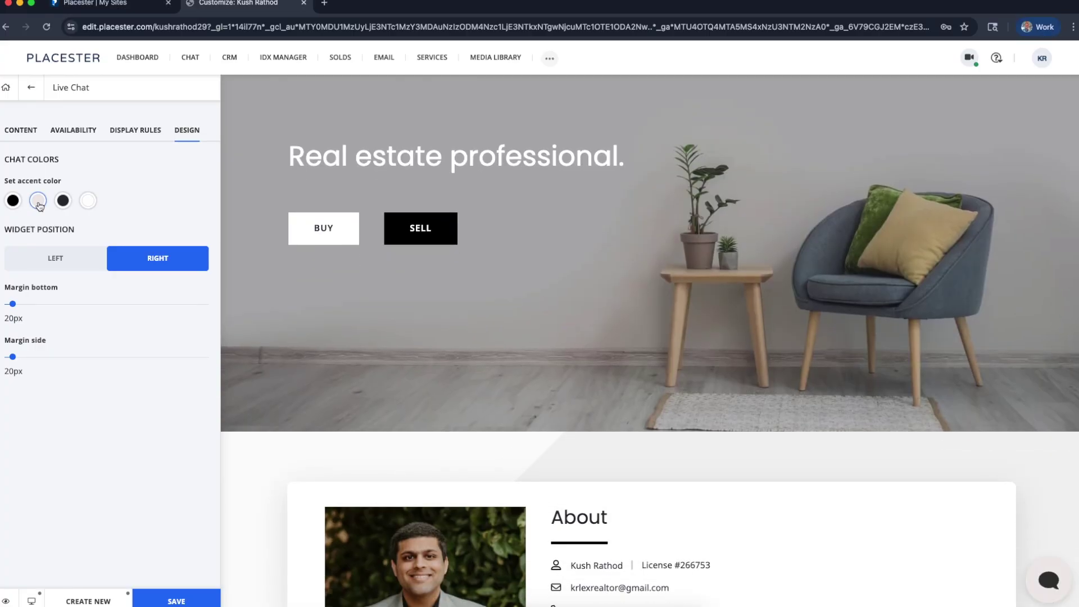
pyautogui.click(61, 202)
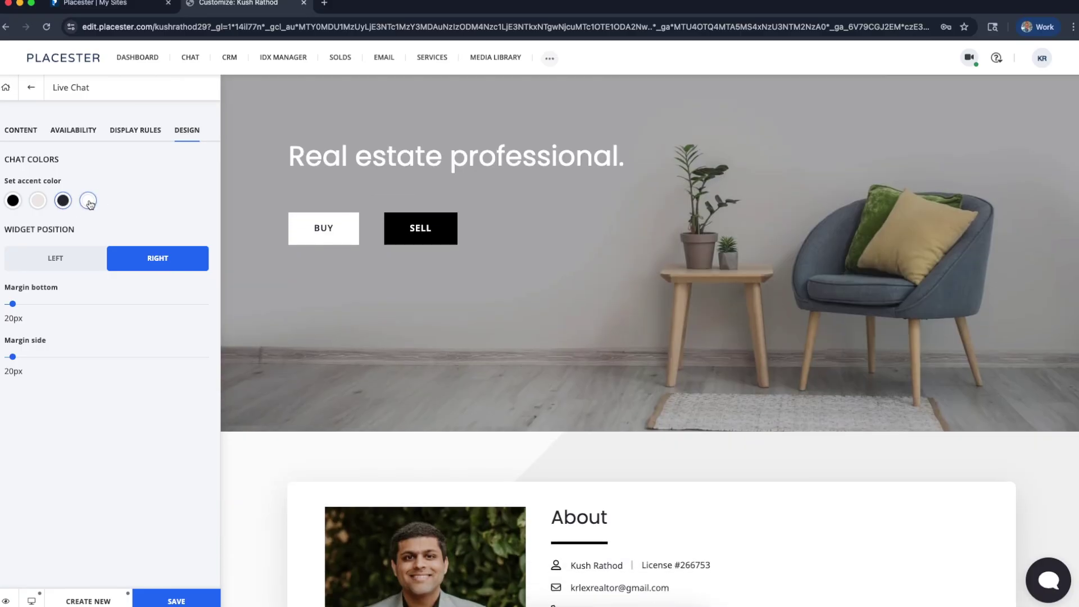
pyautogui.click(88, 202)
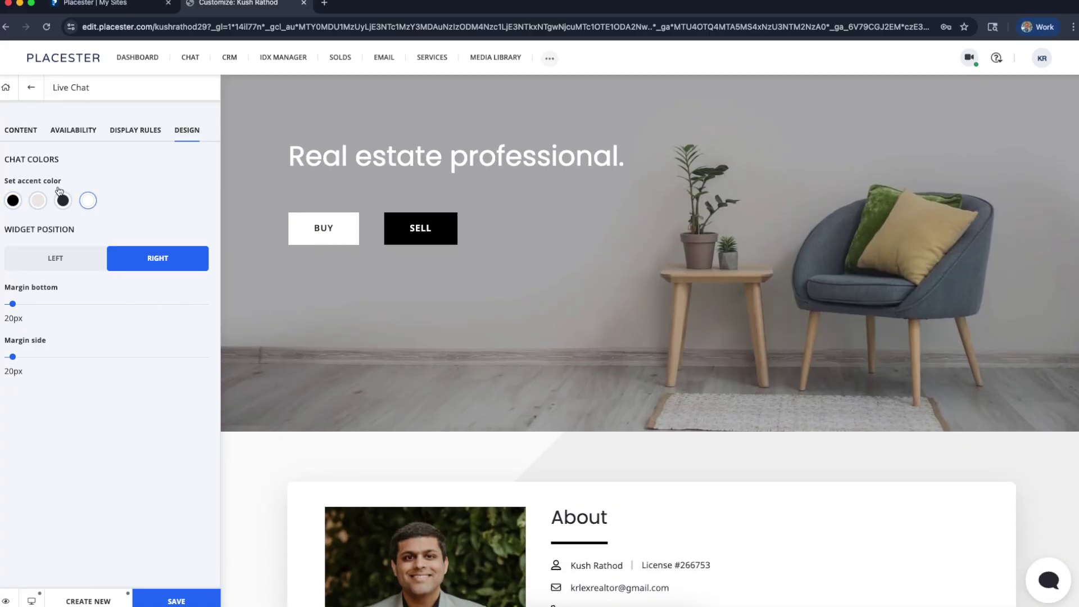
pyautogui.click(32, 138)
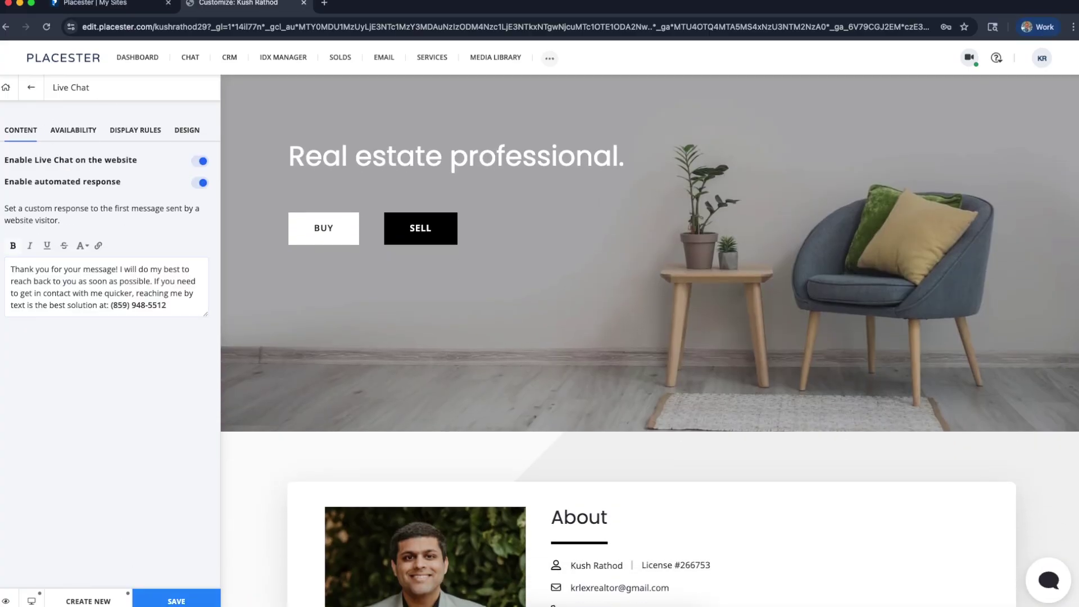
# Save the live chat settings, go back to the site menu, and open Banner Builder
pyautogui.click(167, 602)
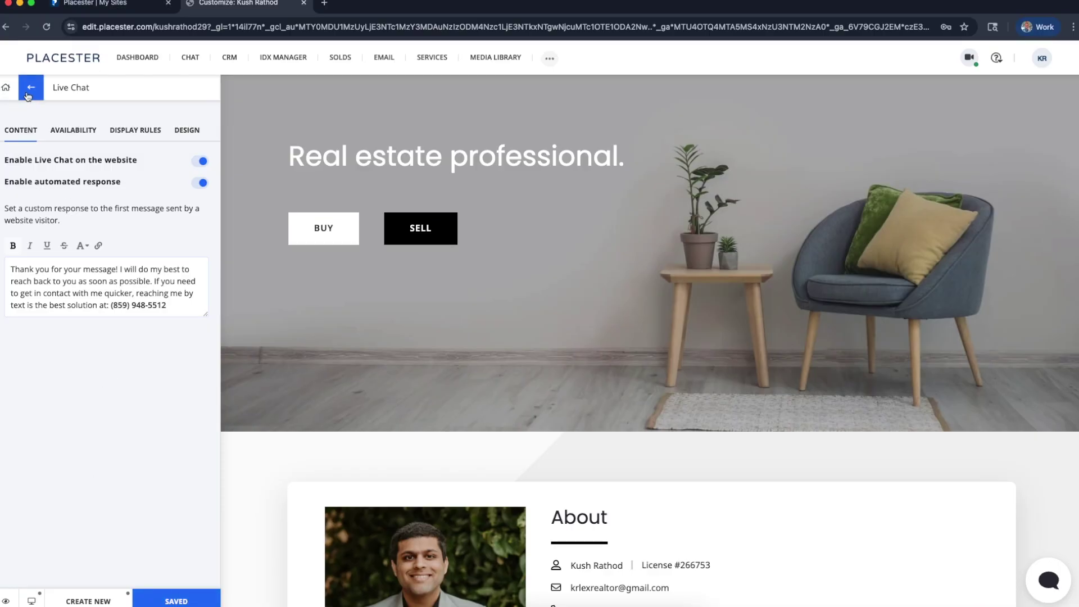
pyautogui.click(77, 259)
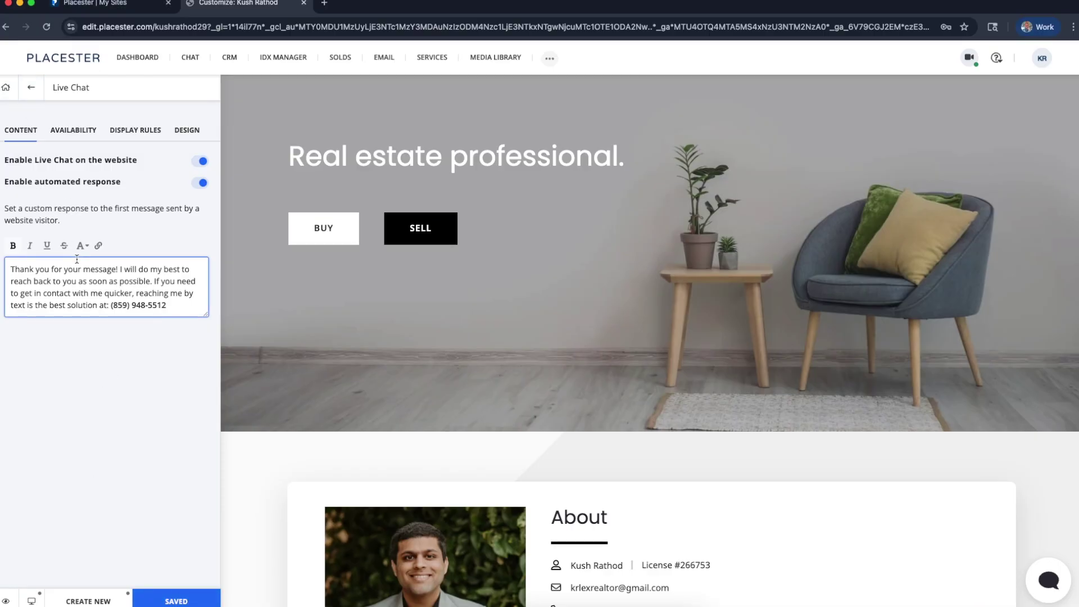
pyautogui.click(31, 87)
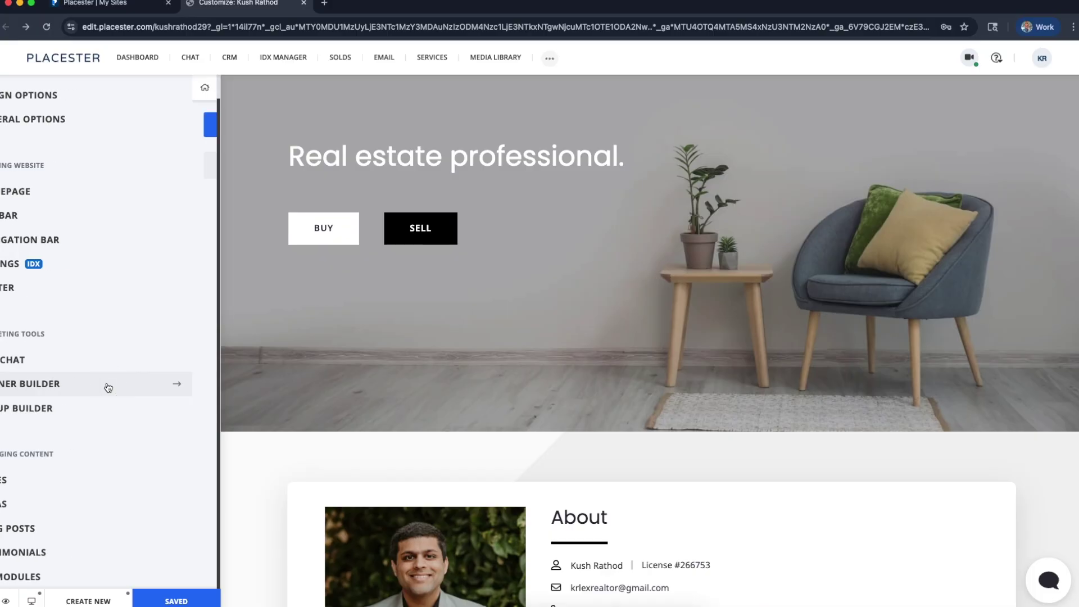
pyautogui.click(106, 382)
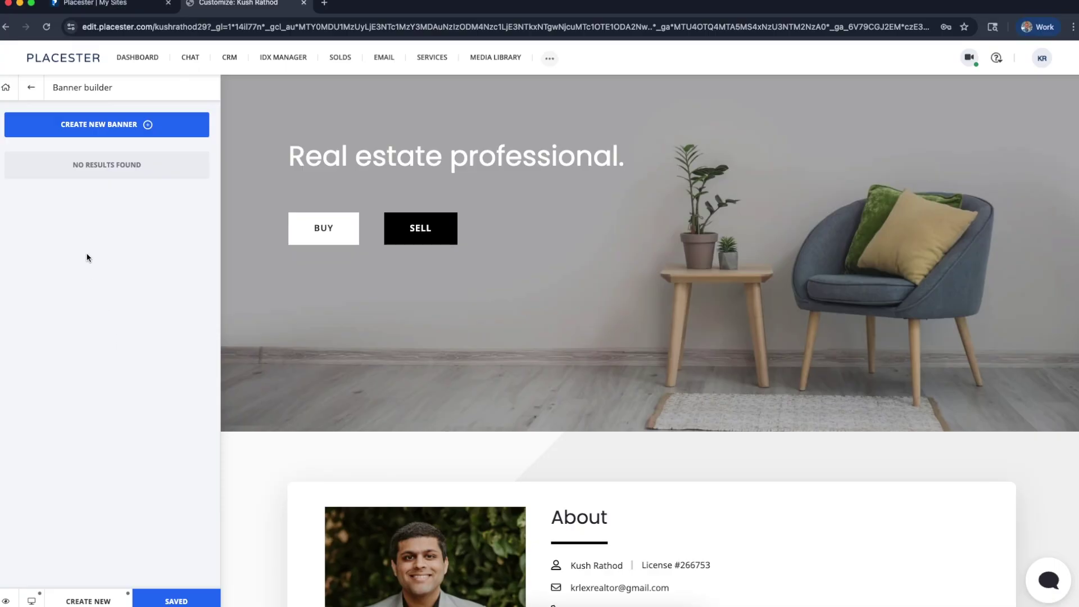
# Create a new banner and name it 'New listing'
pyautogui.click(118, 125)
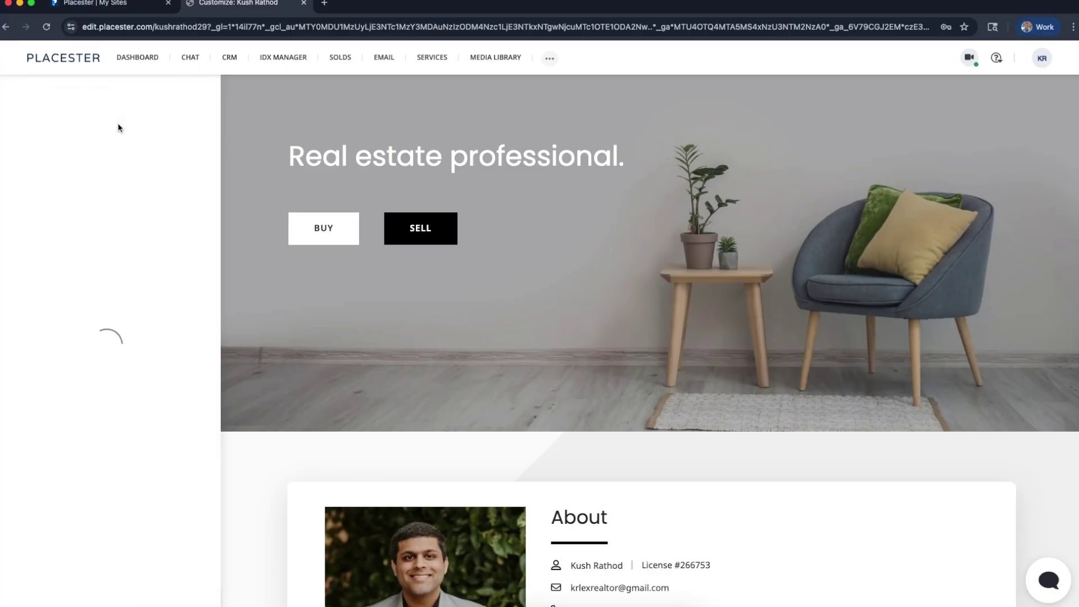
pyautogui.click(116, 125)
pyautogui.click(88, 150)
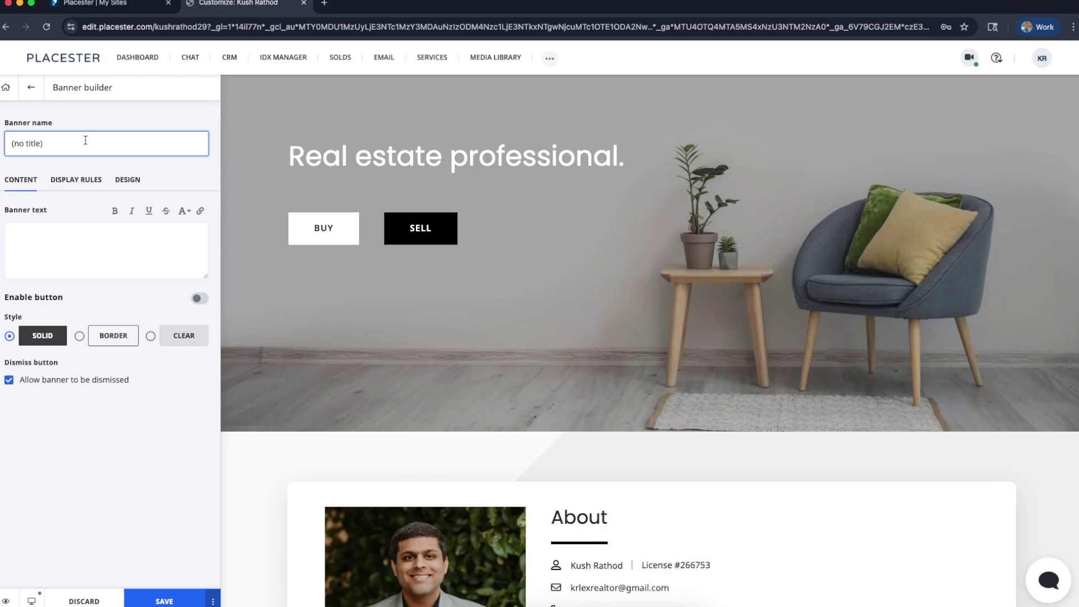
pyautogui.tripleClick(85, 139)
pyautogui.write('New listing')
# Set the banner text to a 'Check out my new listing' announcement with the property's street address
pyautogui.click(65, 247)
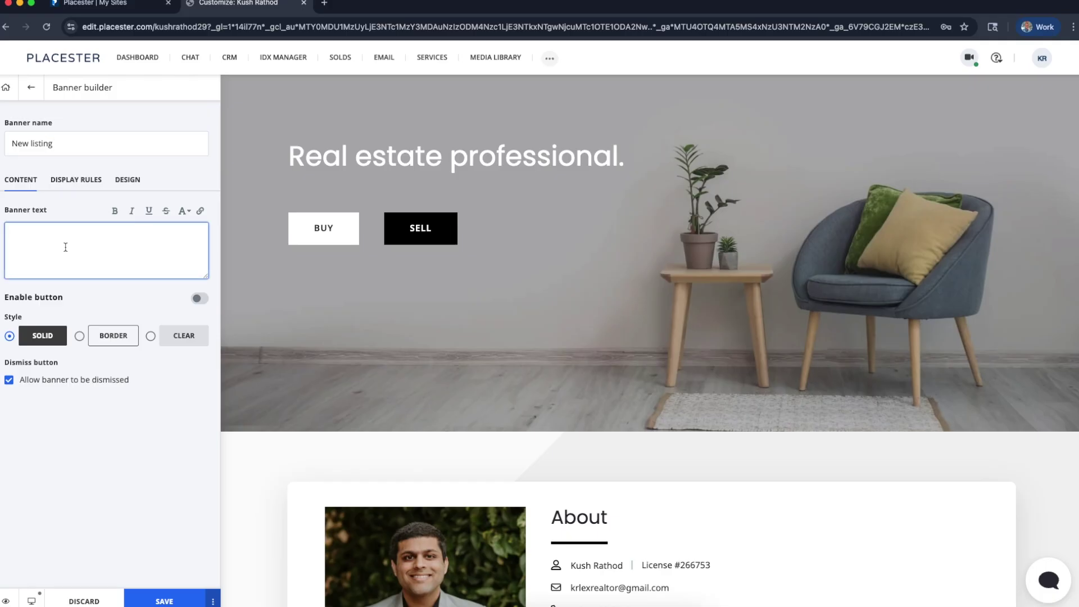
pyautogui.write('Check out my new listing a')
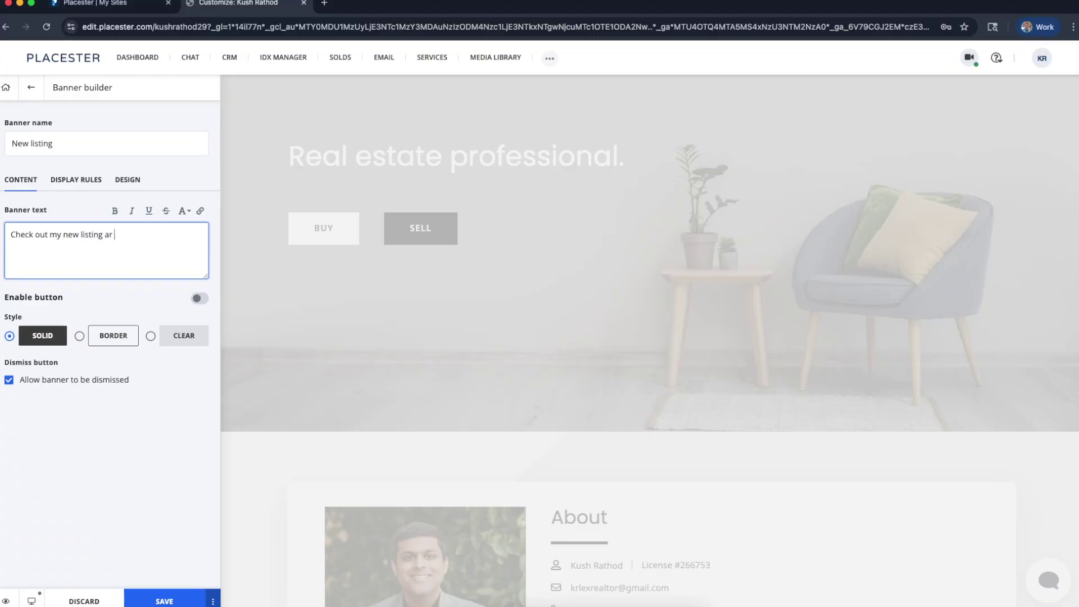
pyautogui.write('t 123 Main St!!!')
pyautogui.click(93, 475)
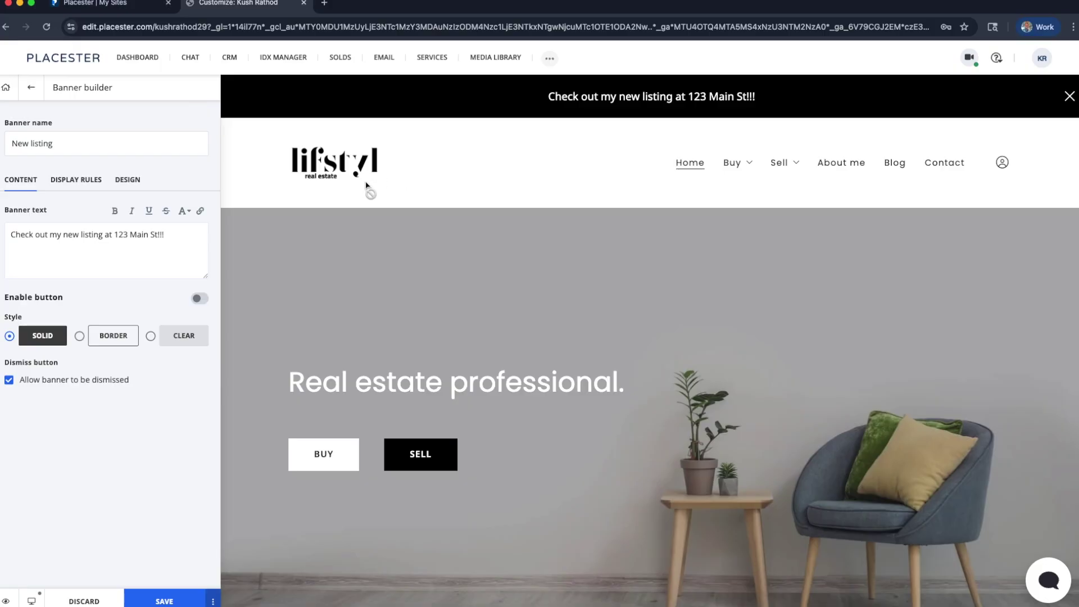
pyautogui.click(176, 236)
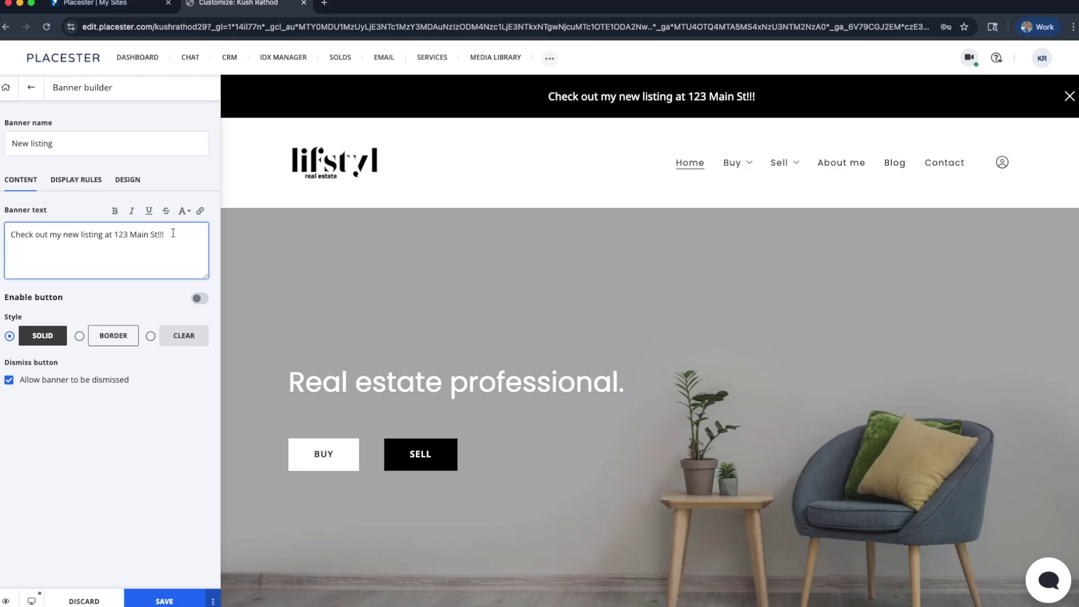
# Change the banner text to 'Now accepting new sellers'
pyautogui.tripleClick(176, 236)
pyautogui.write('Now')
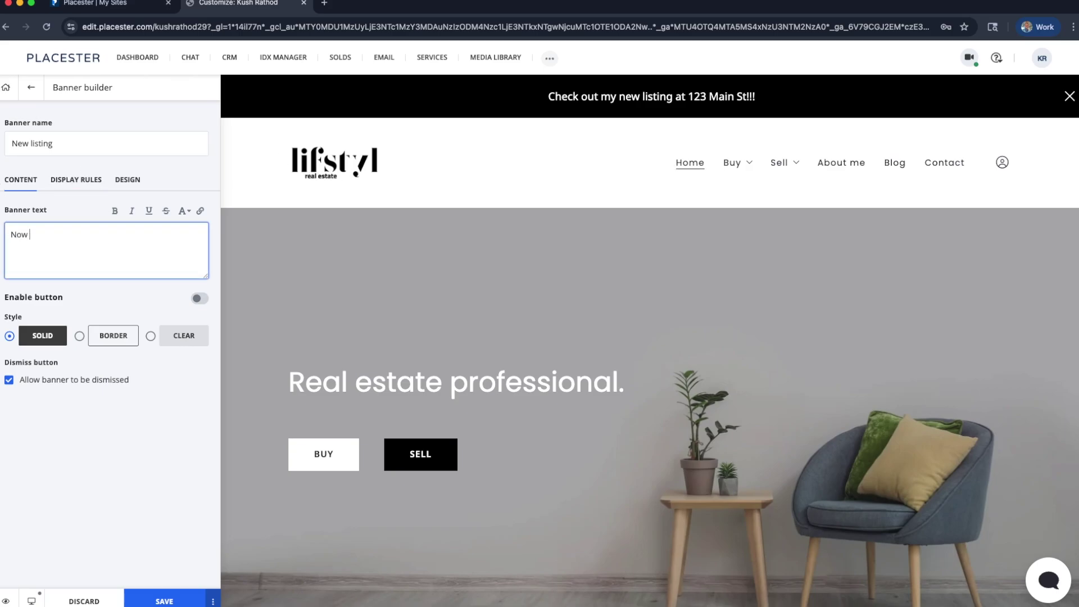
pyautogui.write(' accepting new ')
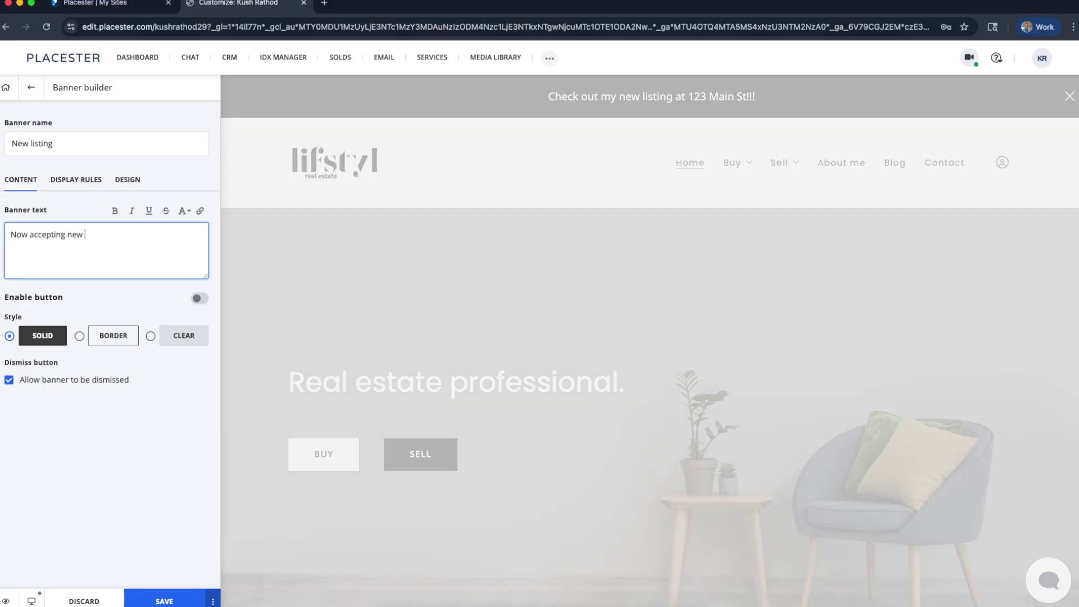
pyautogui.write('new s')
pyautogui.press('BackSpace')
pyautogui.press('BackSpace')
pyautogui.press('BackSpace')
pyautogui.press('BackSpace')
pyautogui.press('BackSpace')
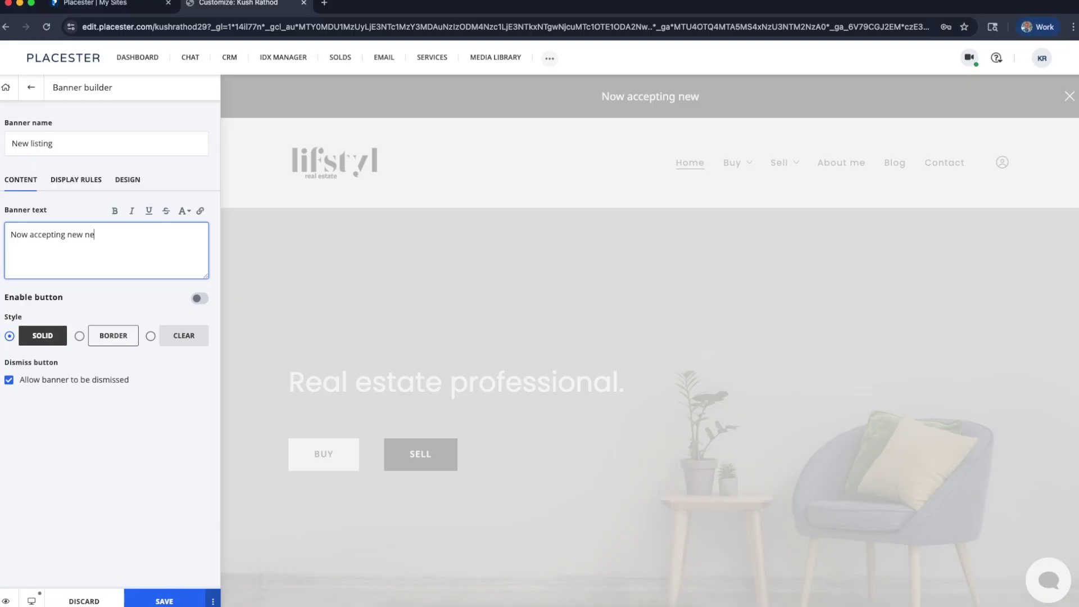
pyautogui.write('sellers')
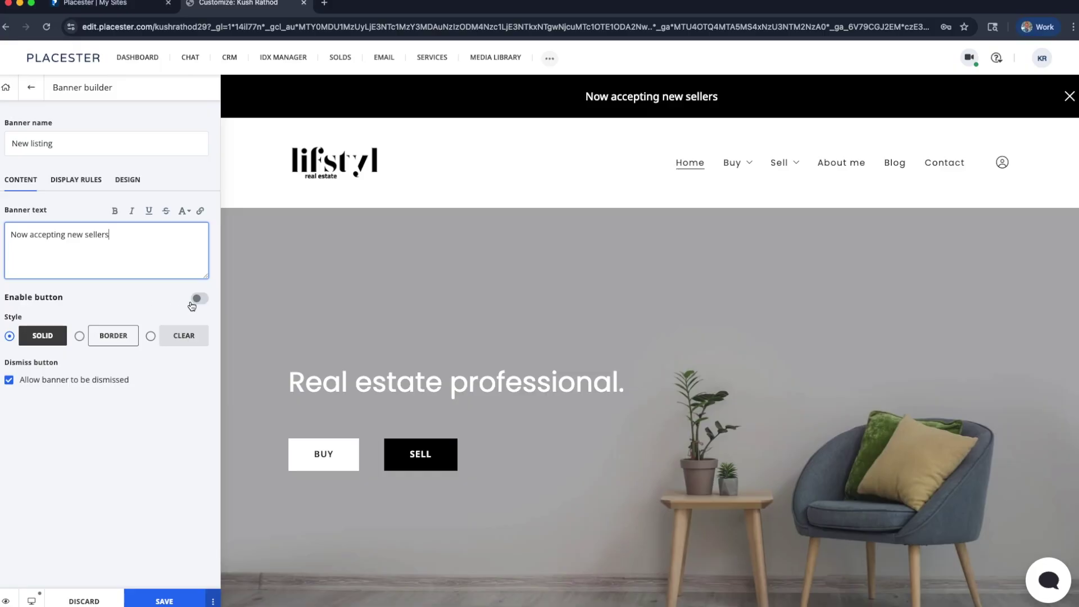
# Switch the banner's Enable button toggle off and try the Border style
pyautogui.click(196, 299)
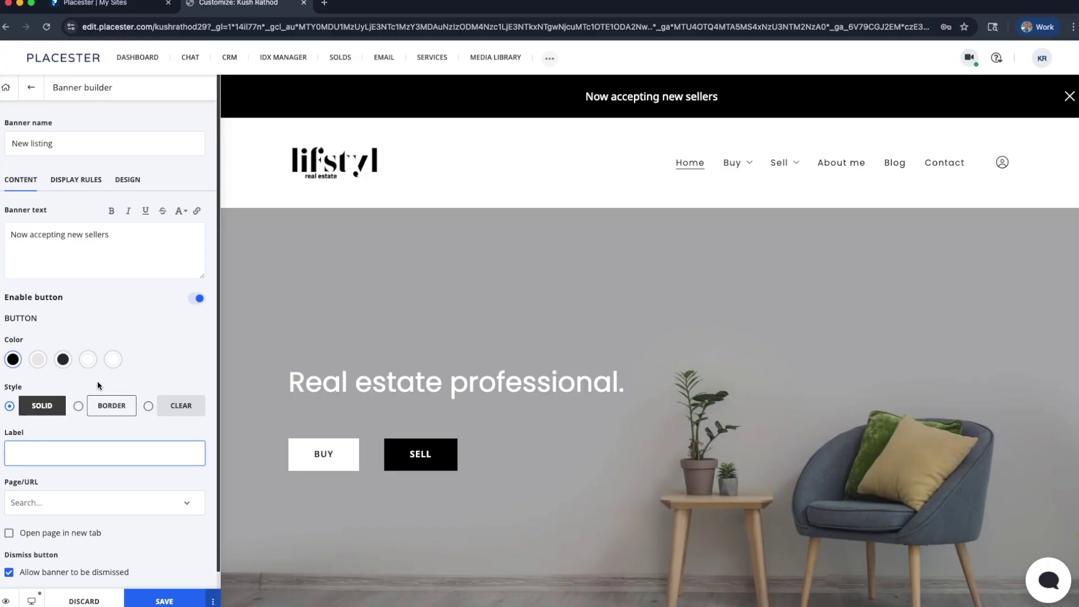
pyautogui.scroll(-1, 163, 435)
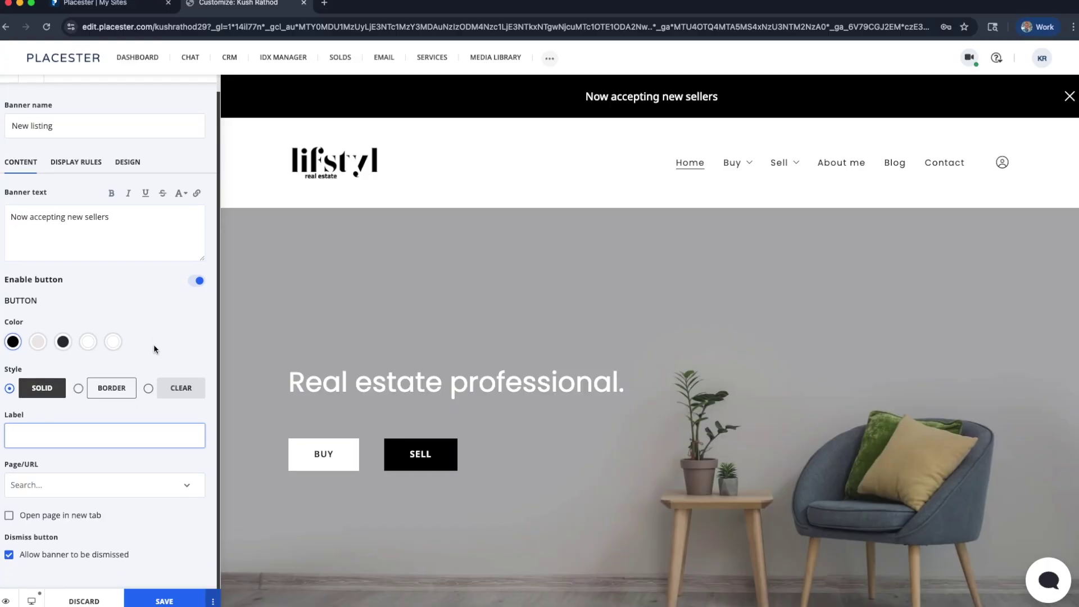
pyautogui.click(198, 281)
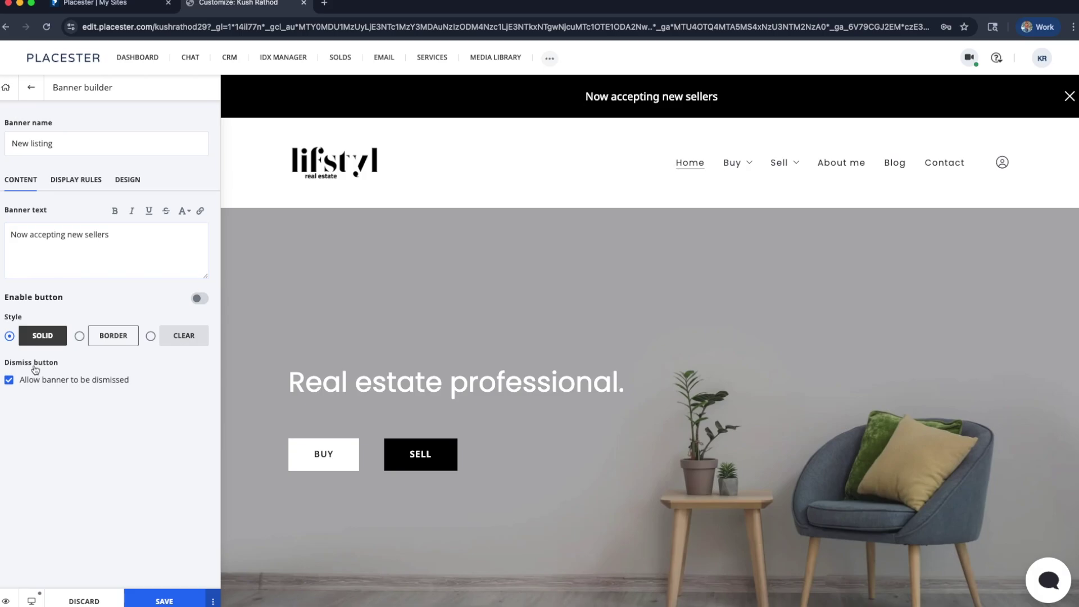
pyautogui.click(79, 336)
# Restore the Solid style and set the banner text to 'I will be out of office from December to January'
pyautogui.click(11, 336)
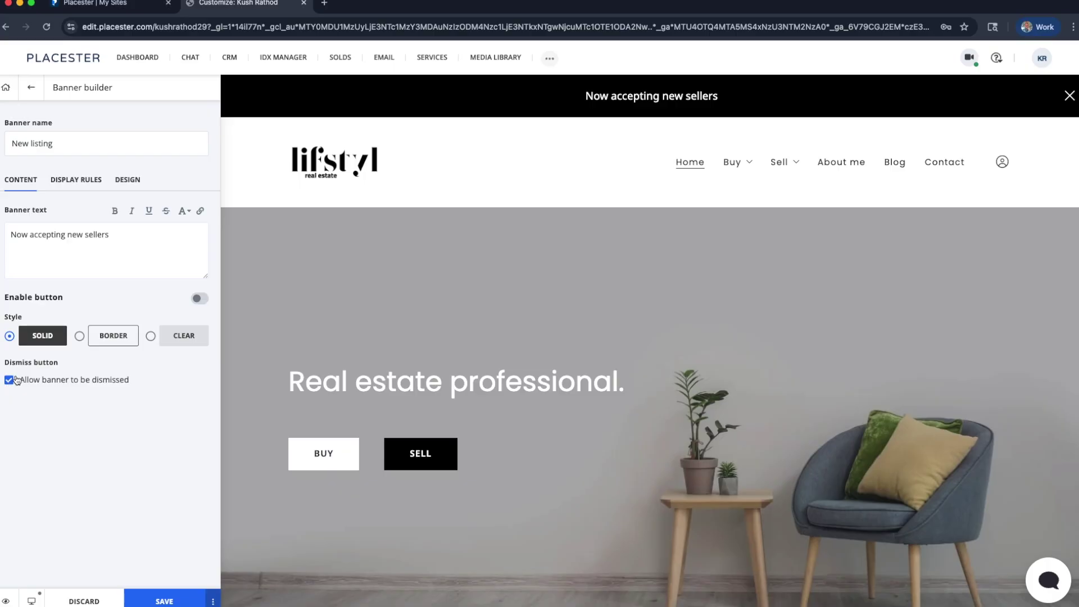
pyautogui.click(120, 250)
pyautogui.hotkey('ctrl', 'a')
pyautogui.write('I will be out of office from December to January')
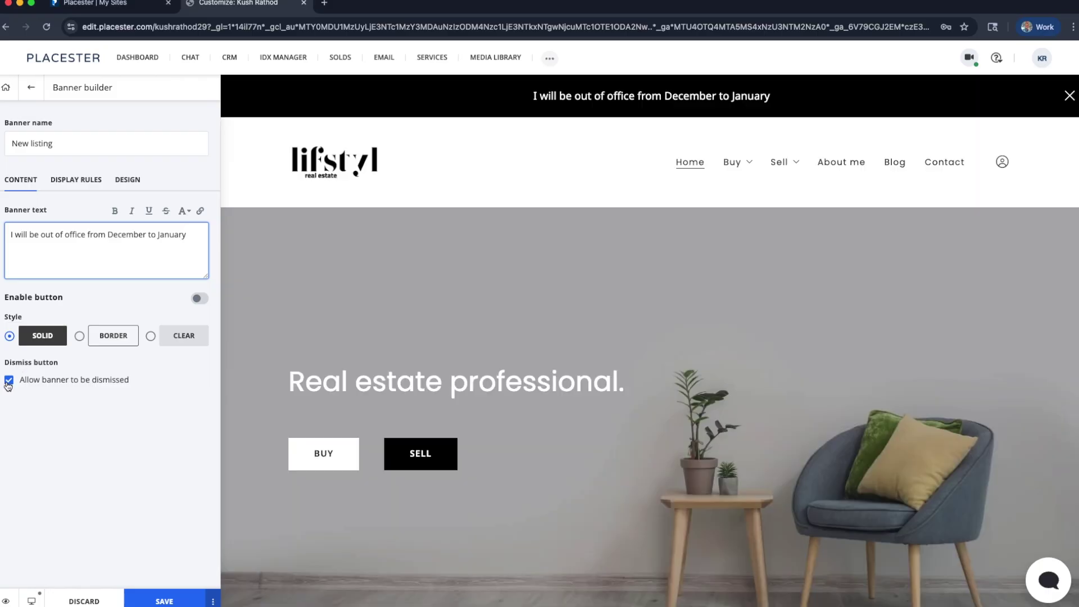
# Make the banner non-dismissible, append a referral to a named contact for inquiries, and view Display Rules
pyautogui.click(8, 383)
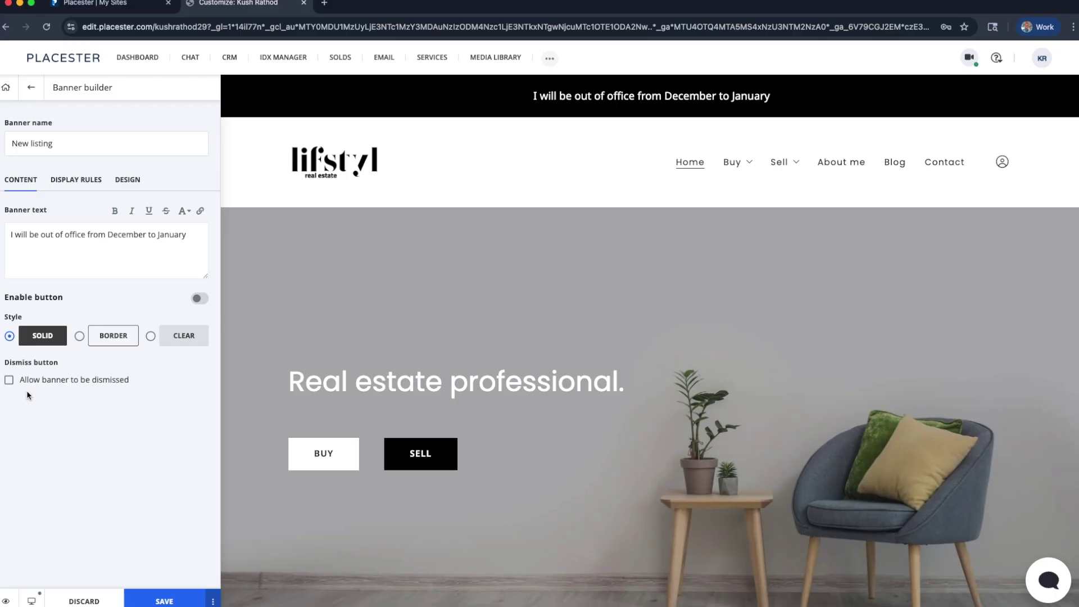
pyautogui.click(149, 244)
pyautogui.write('. Pl')
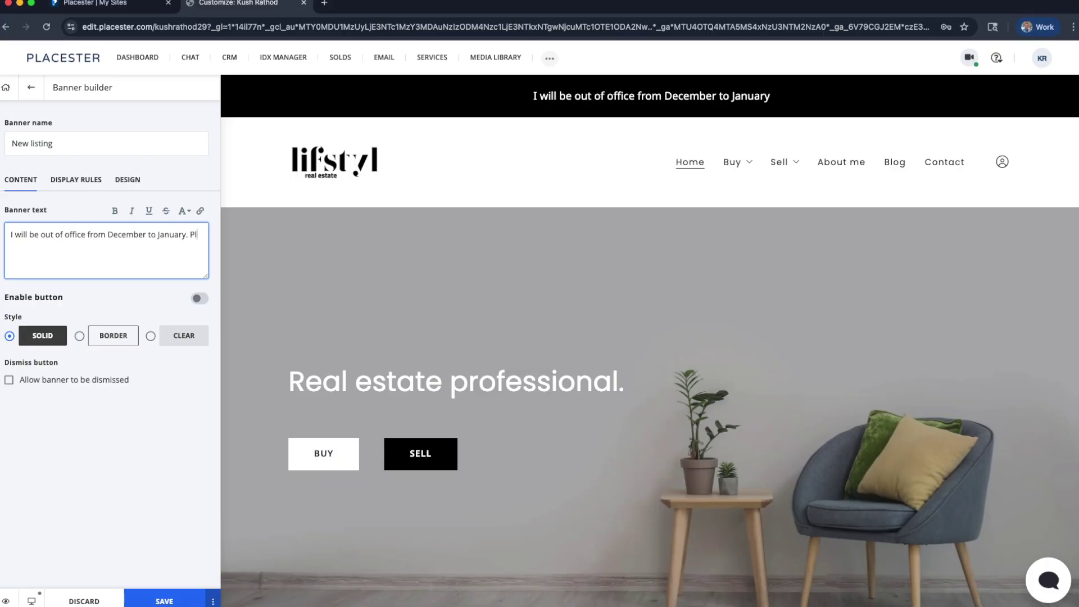
pyautogui.write('ease contact Jane doe for all inquirt')
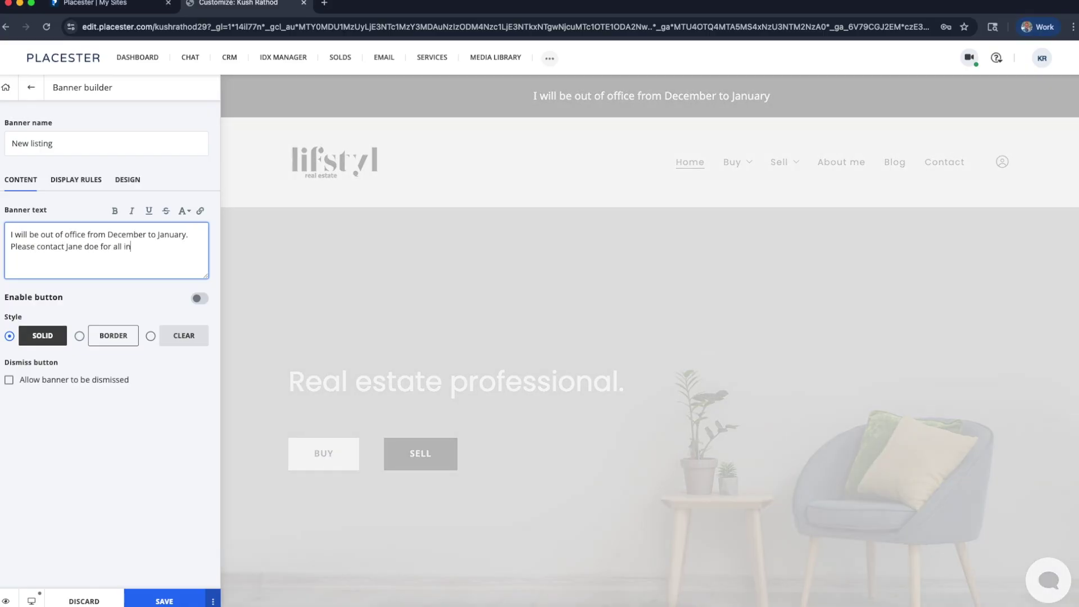
pyautogui.write('ies')
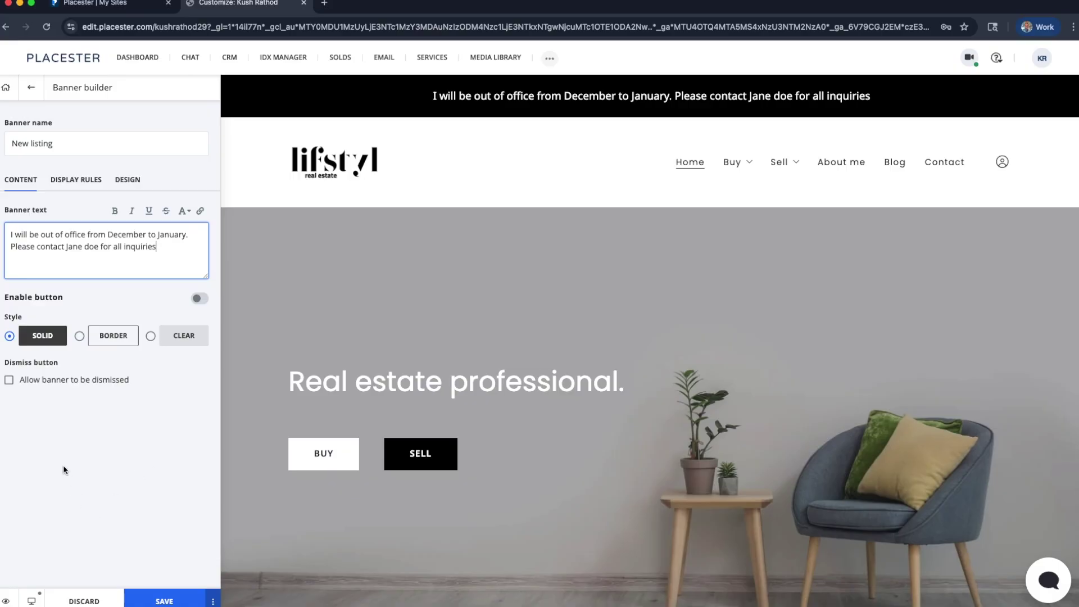
pyautogui.click(73, 179)
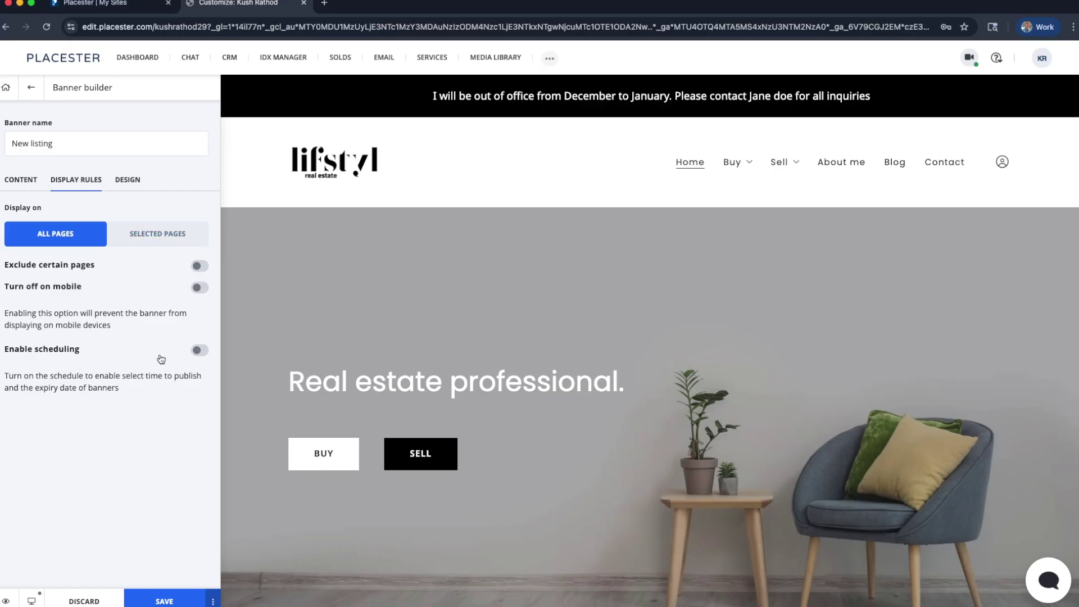
pyautogui.click(200, 351)
pyautogui.scroll(-1, 84, 458)
pyautogui.click(48, 415)
pyautogui.scroll(-1, 56, 506)
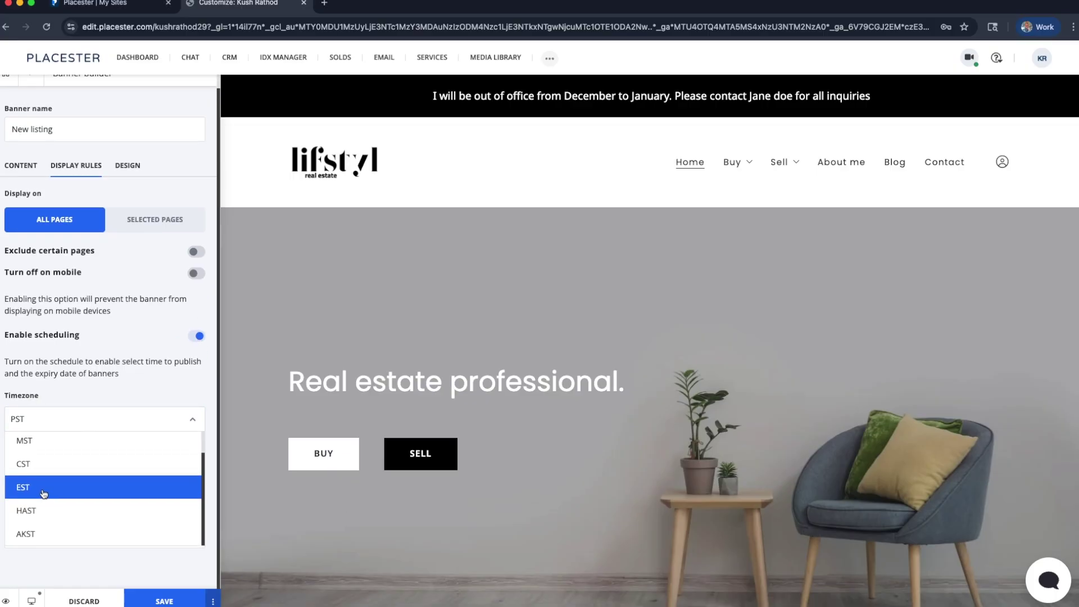
pyautogui.click(43, 493)
pyautogui.click(33, 472)
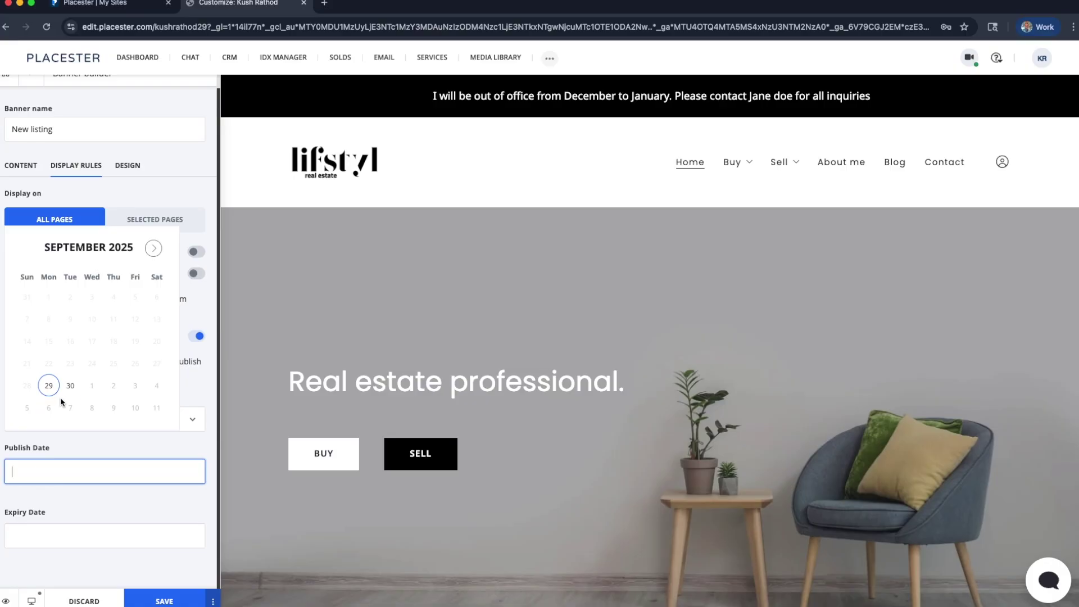
pyautogui.click(70, 385)
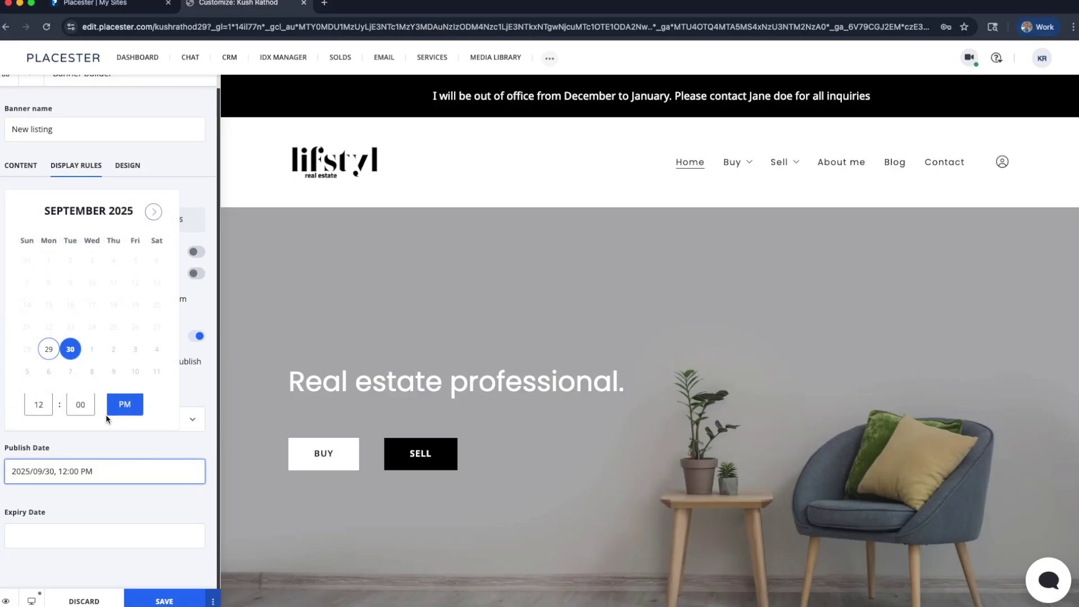
pyautogui.click(92, 536)
pyautogui.click(154, 312)
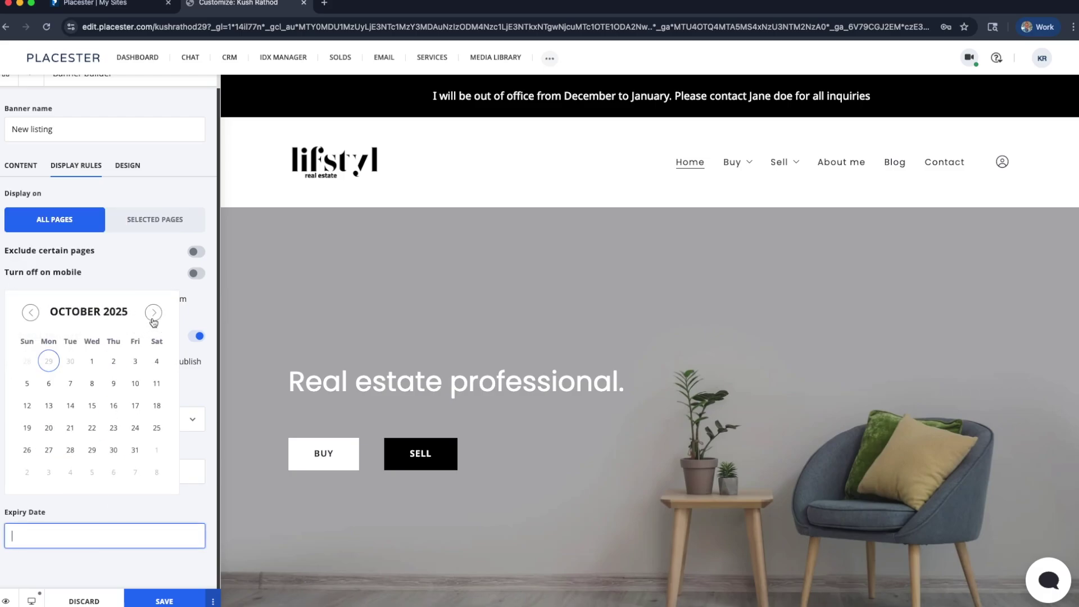
pyautogui.click(70, 405)
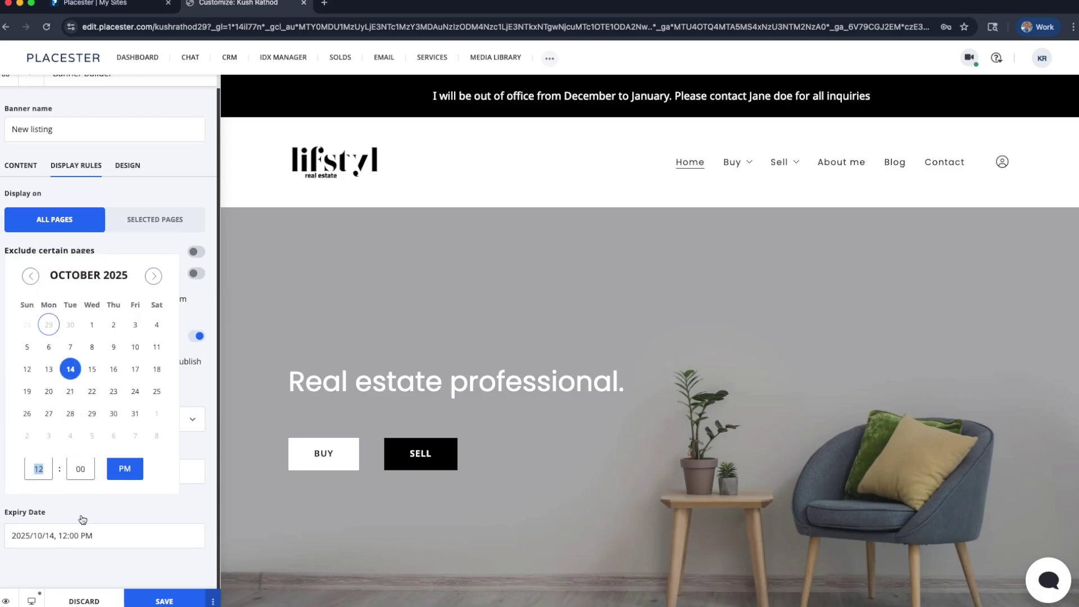
pyautogui.click(125, 468)
pyautogui.click(121, 507)
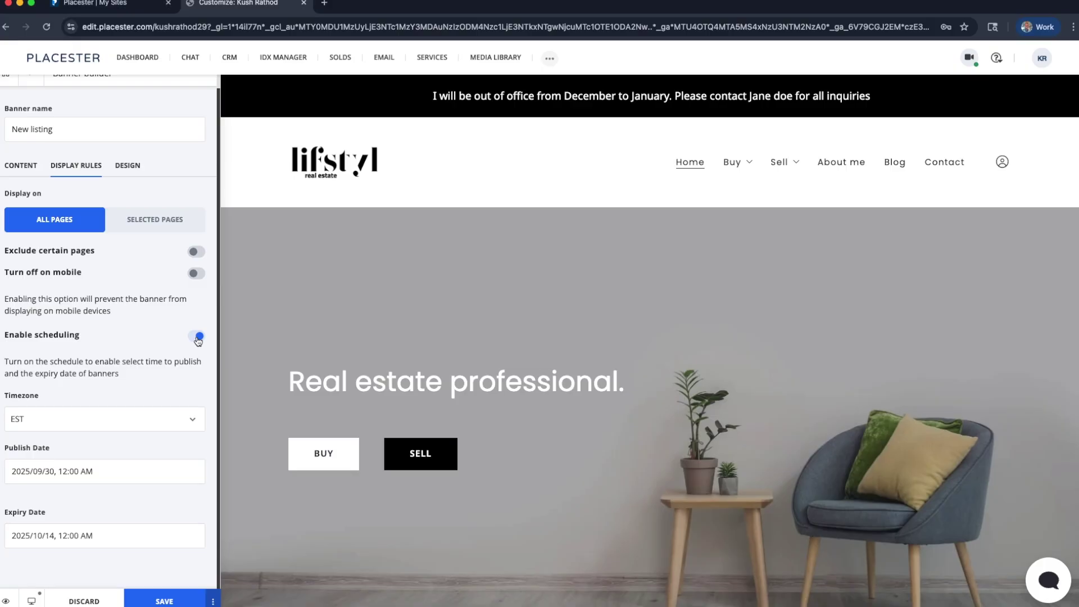
pyautogui.click(198, 338)
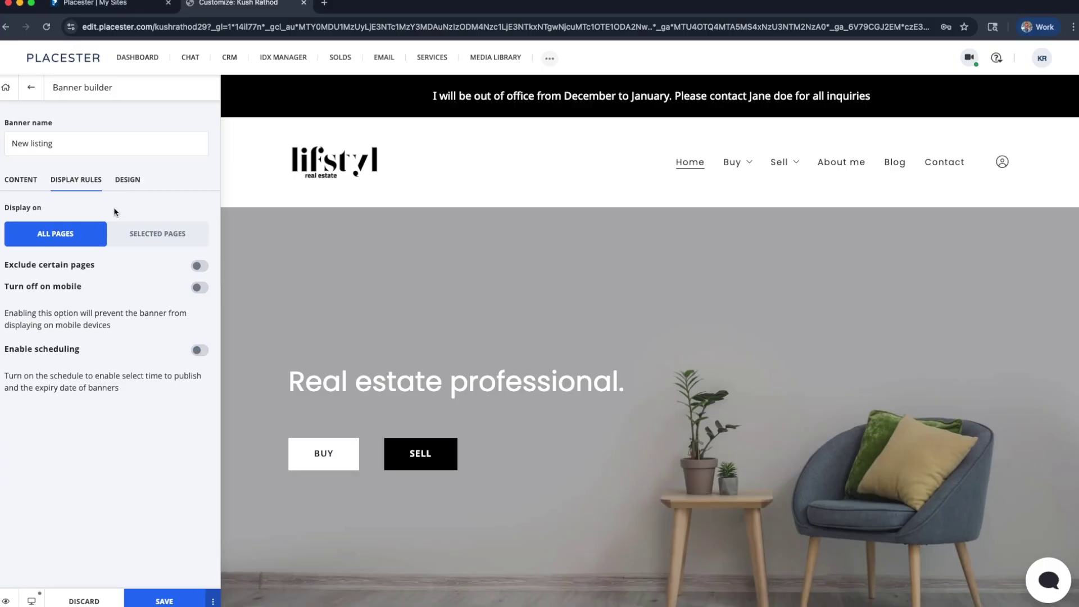
# Try L, S and M banner heights in Design, then discard the unpublished banner edits
pyautogui.click(127, 180)
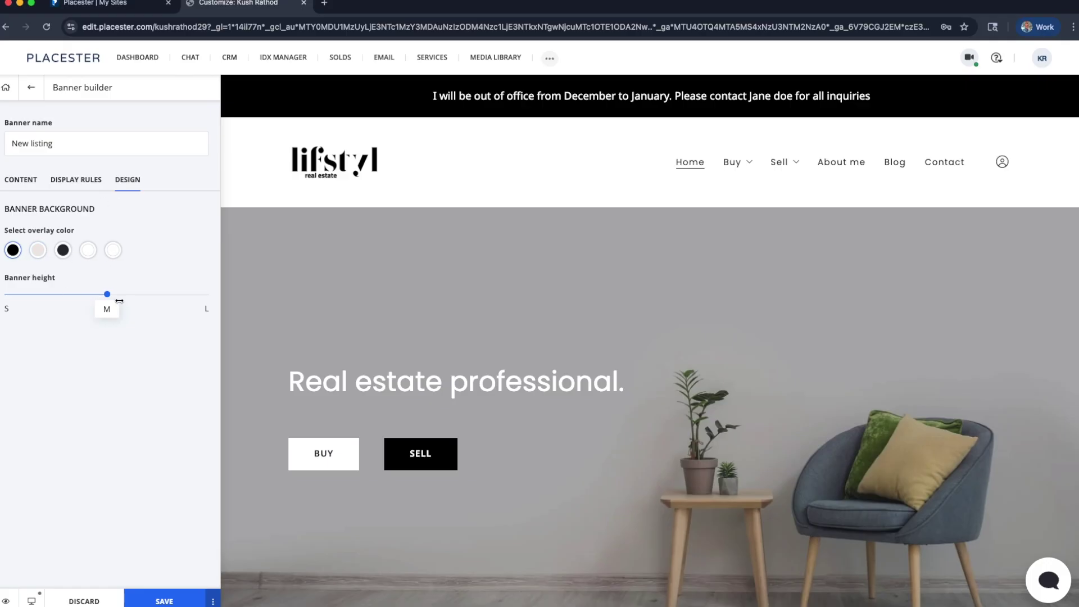
pyautogui.click(203, 295)
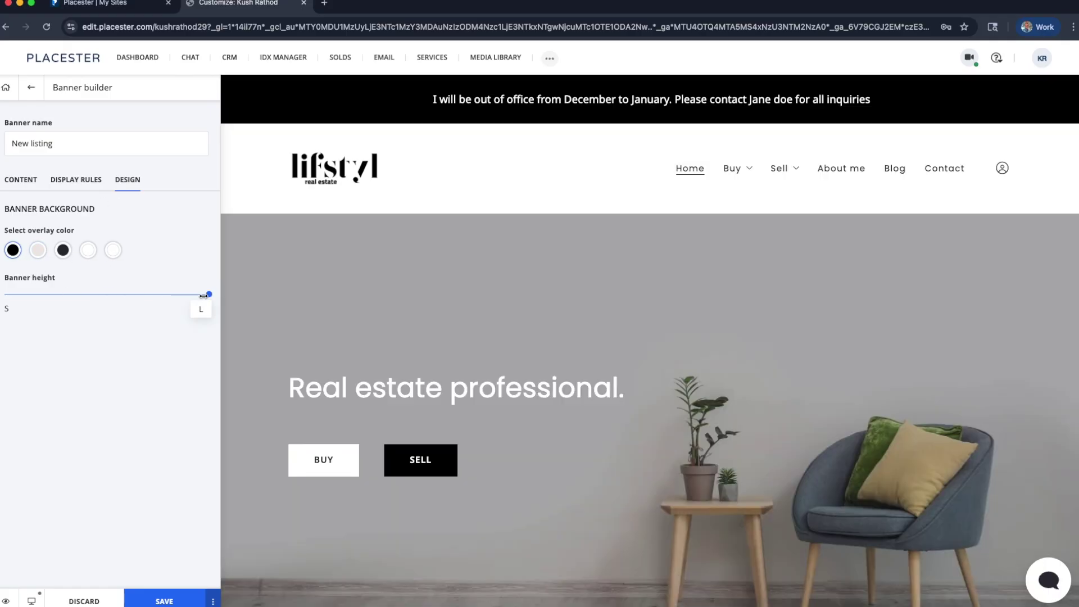
pyautogui.click(6, 294)
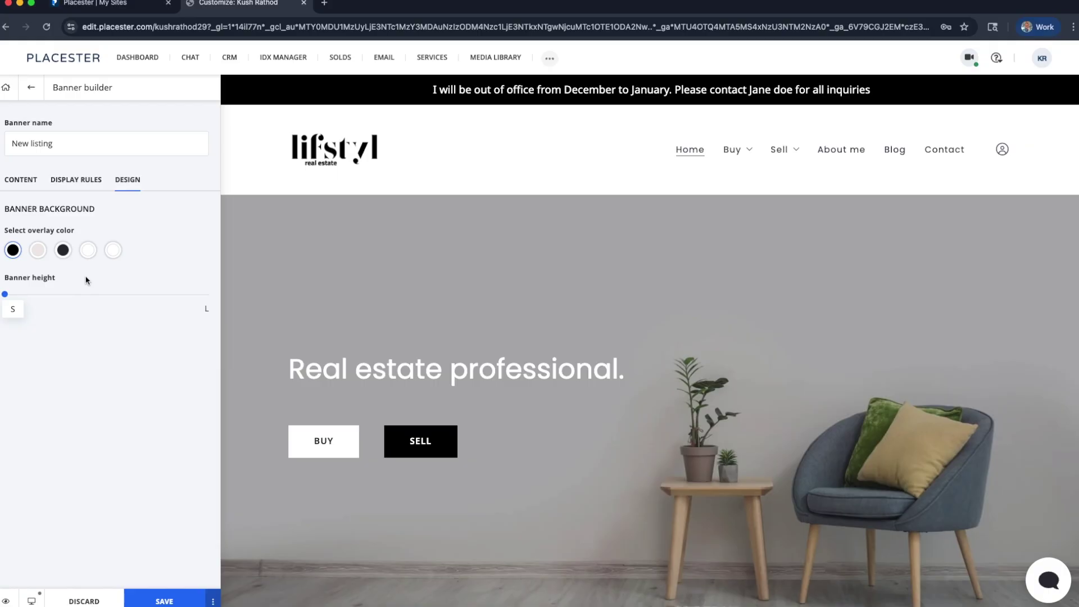
pyautogui.click(102, 293)
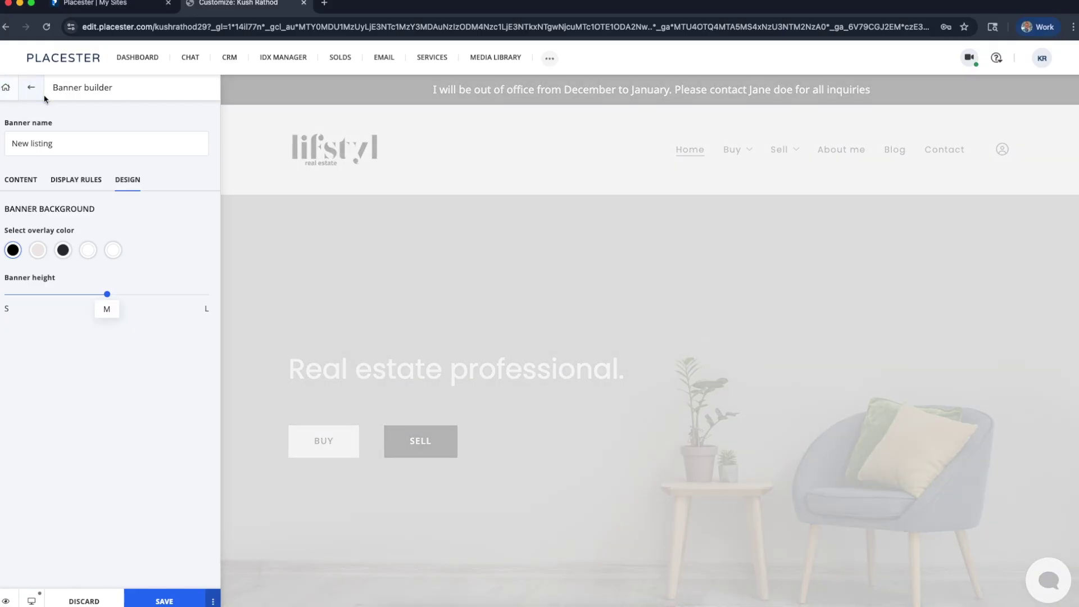
pyautogui.click(33, 88)
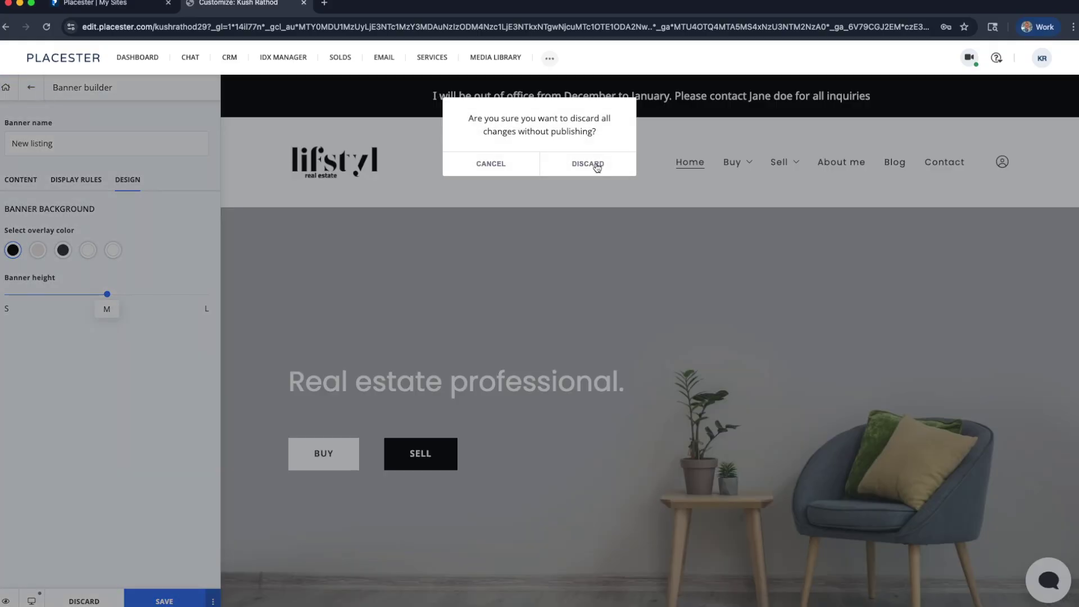
pyautogui.click(590, 163)
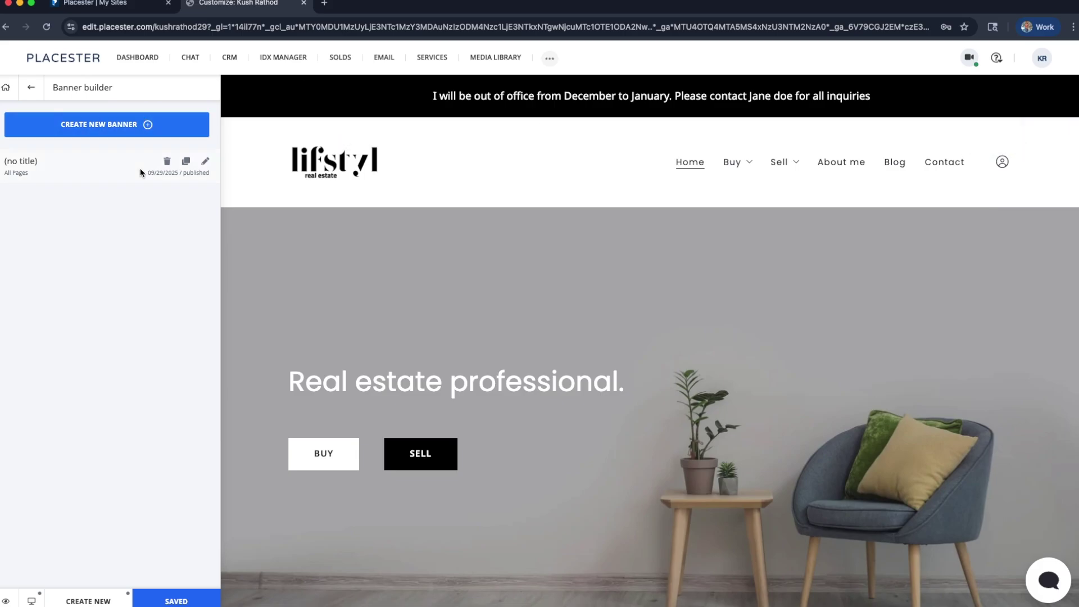
# Permanently delete the existing site banner
pyautogui.click(167, 161)
pyautogui.click(581, 169)
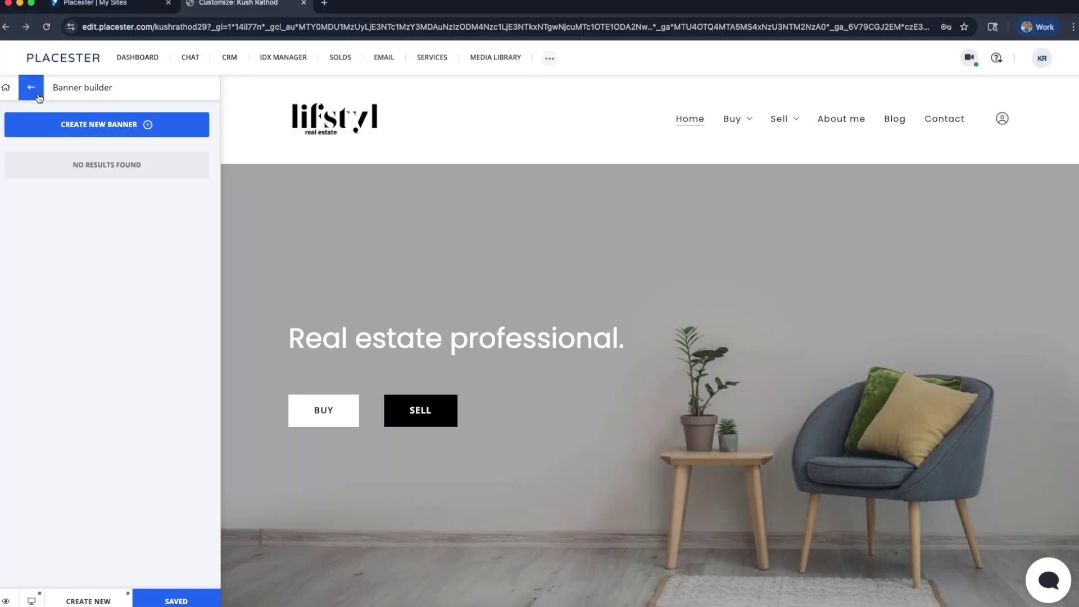
pyautogui.click(34, 91)
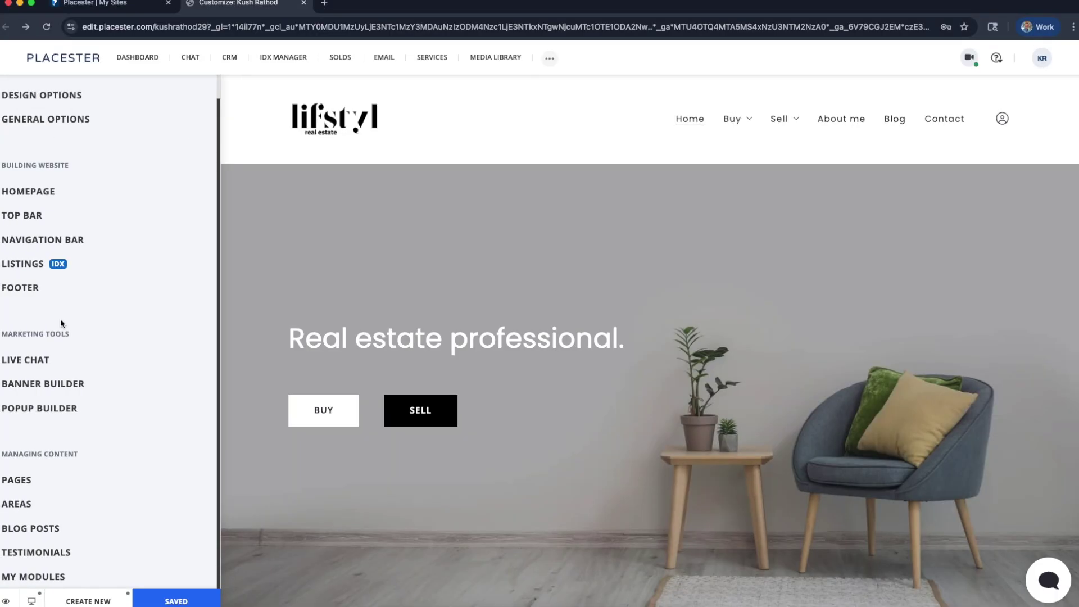
# Create a new popup in the Popup Builder and select its title field
pyautogui.click(53, 409)
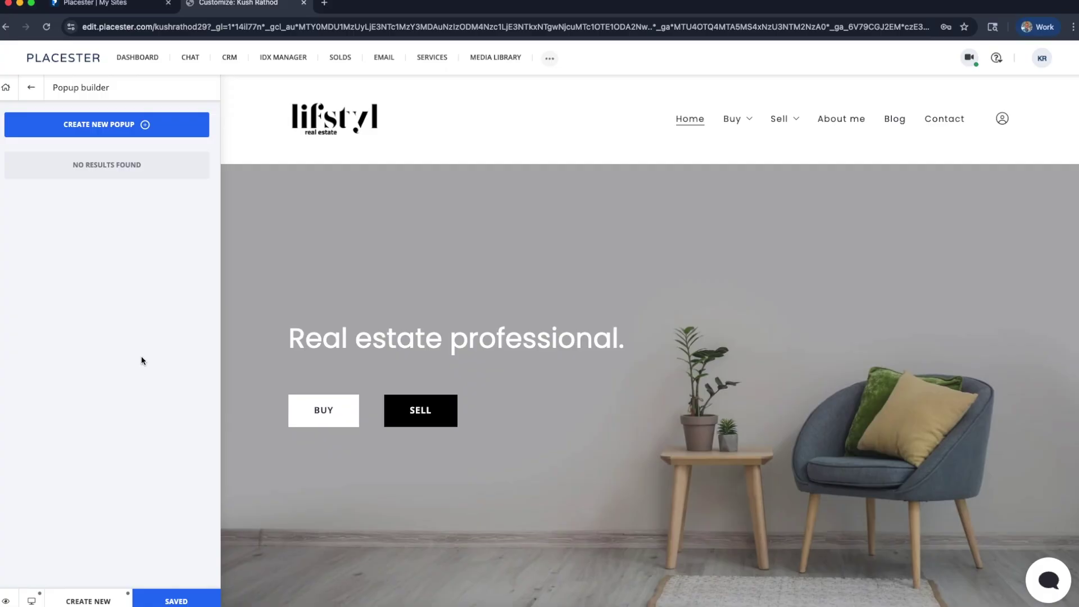
pyautogui.click(106, 132)
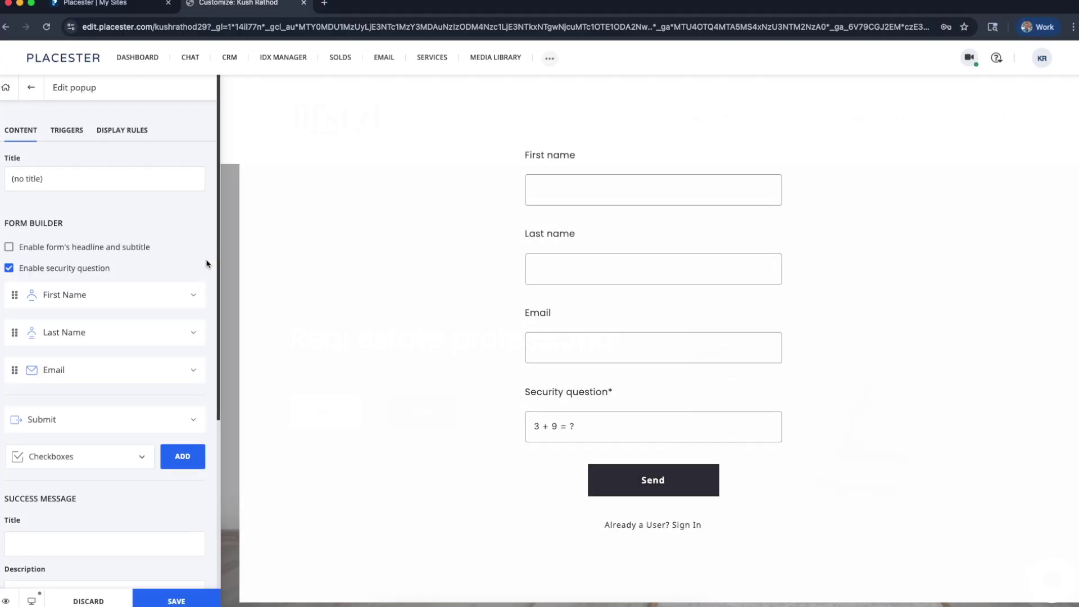
pyautogui.click(81, 179)
# Rename the popup to 'New Listing'
pyautogui.press('super+a')
pyautogui.press('BackSpace')
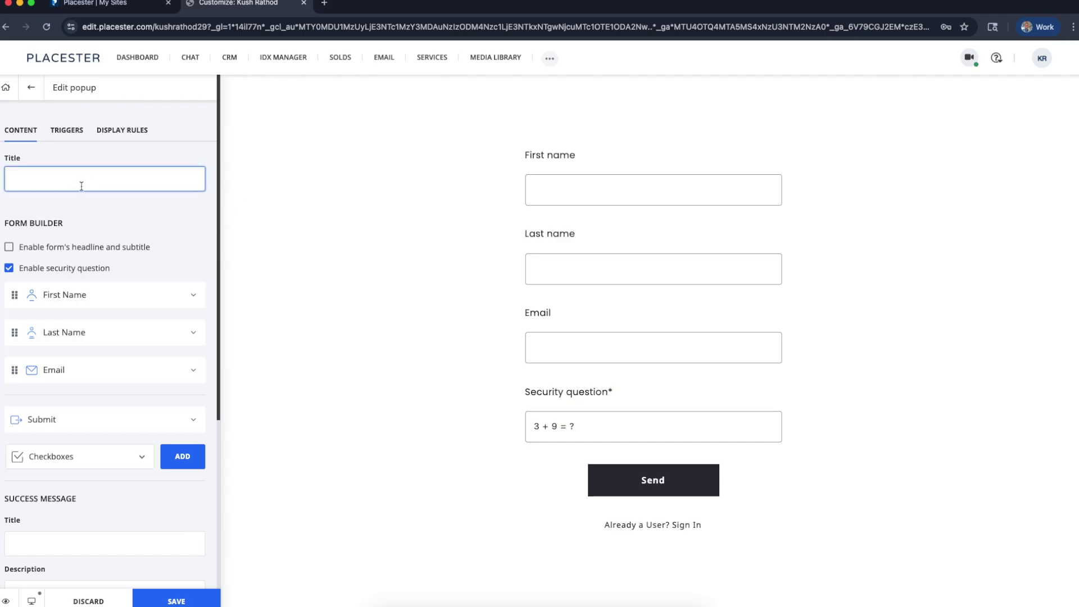
pyautogui.write('New Listinb')
pyautogui.press('BackSpace')
pyautogui.write('g')
pyautogui.click(109, 220)
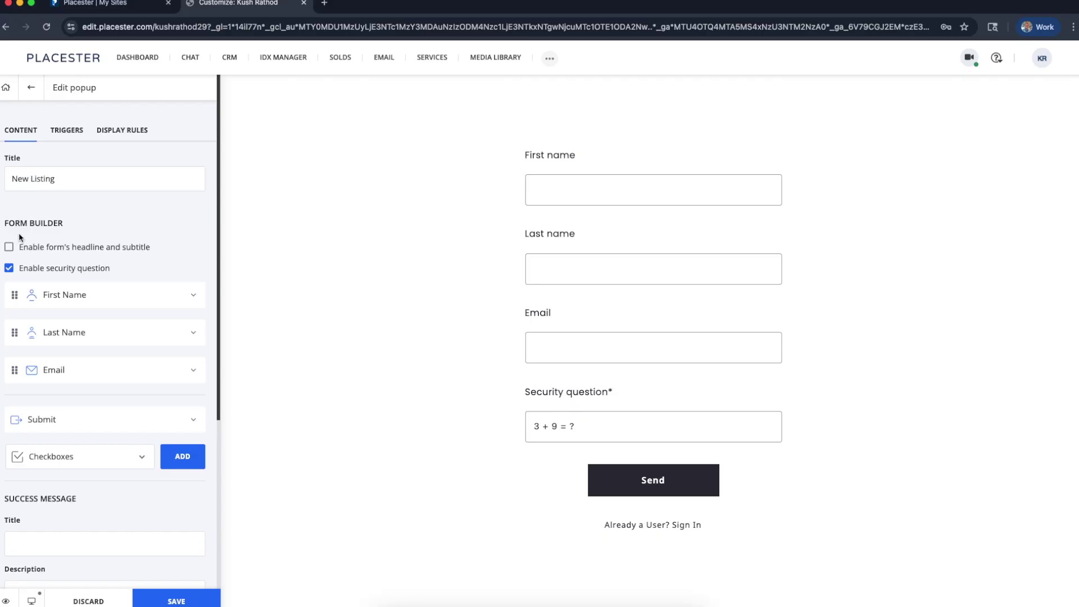
# Change the submit button label from Send to 'Connect'
pyautogui.scroll(-1, 19, 236)
pyautogui.scroll(-1, 19, 237)
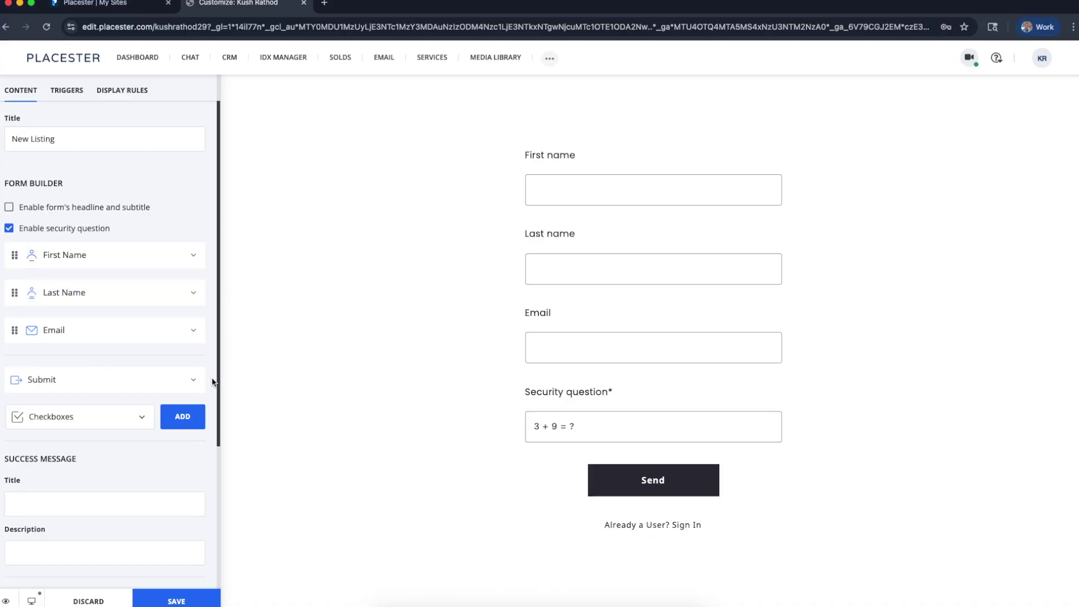
pyautogui.scroll(-1, 213, 380)
pyautogui.click(179, 354)
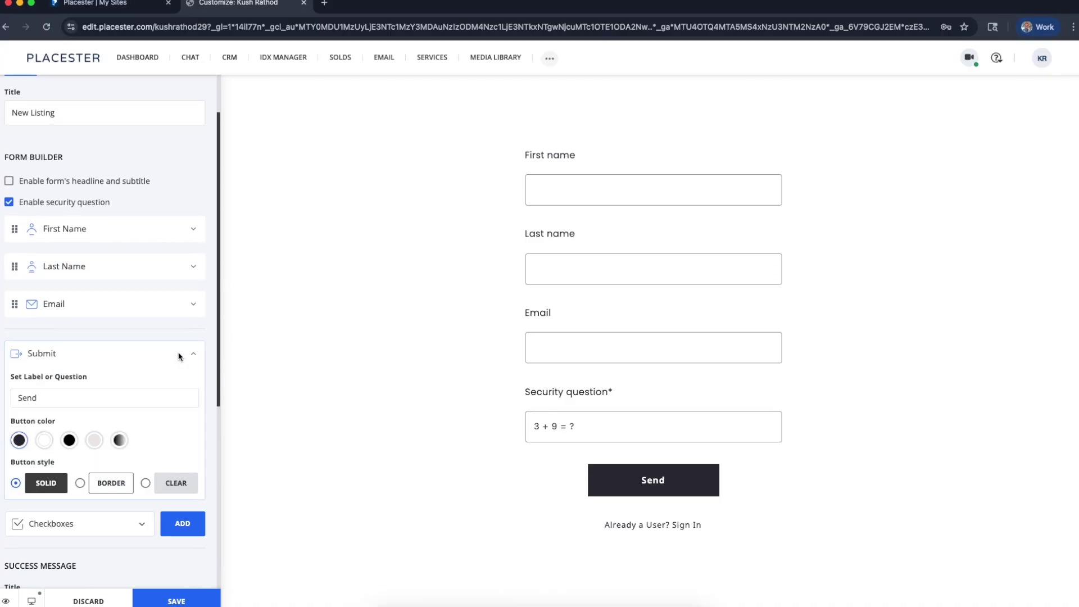
pyautogui.click(132, 397)
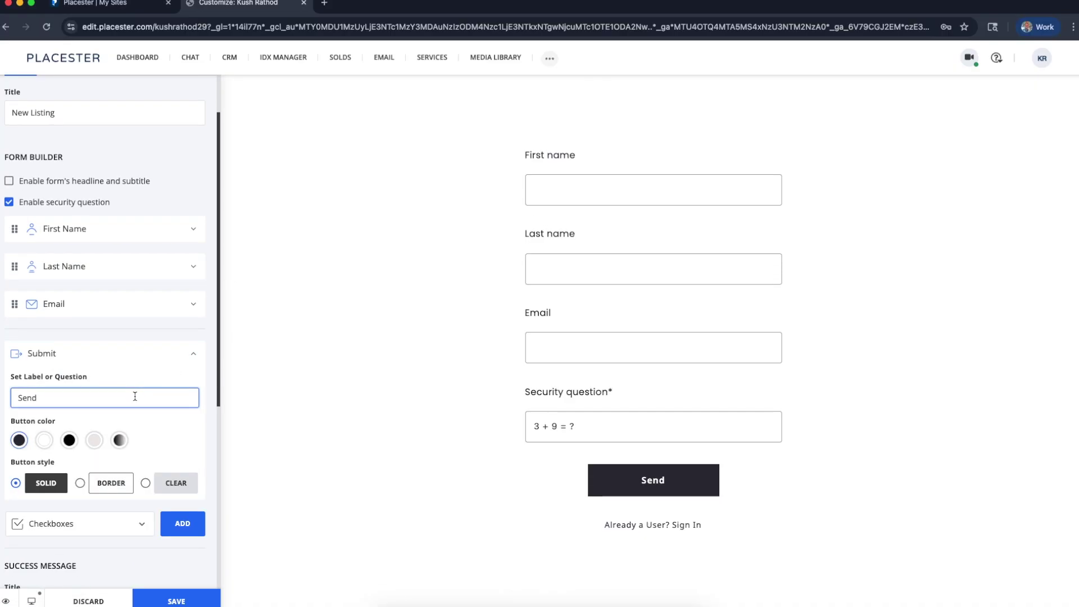
pyautogui.doubleClick(124, 397)
pyautogui.write('Connec')
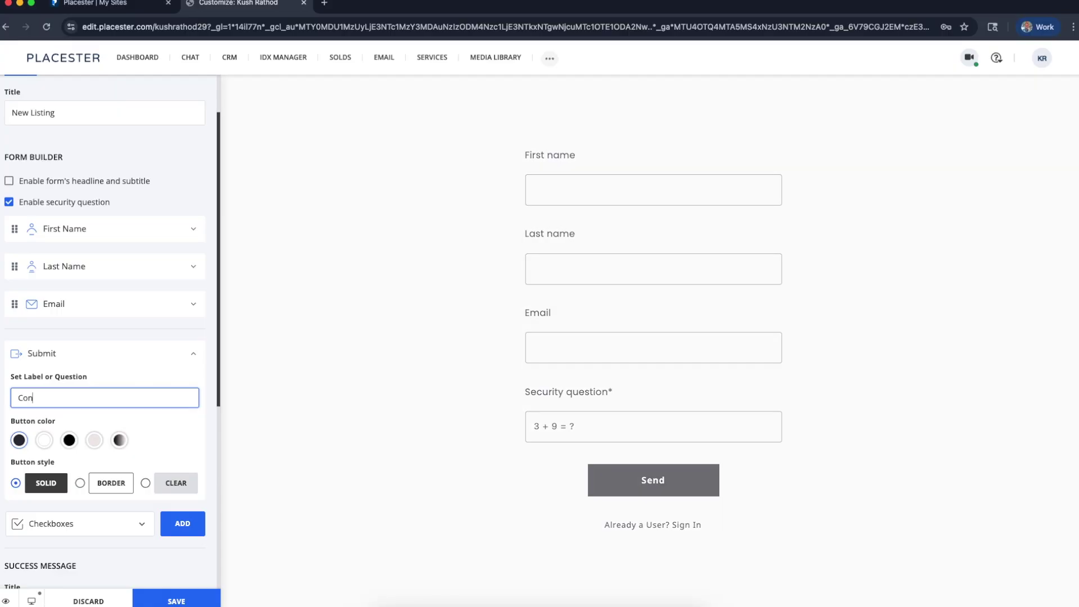
pyautogui.write('t')
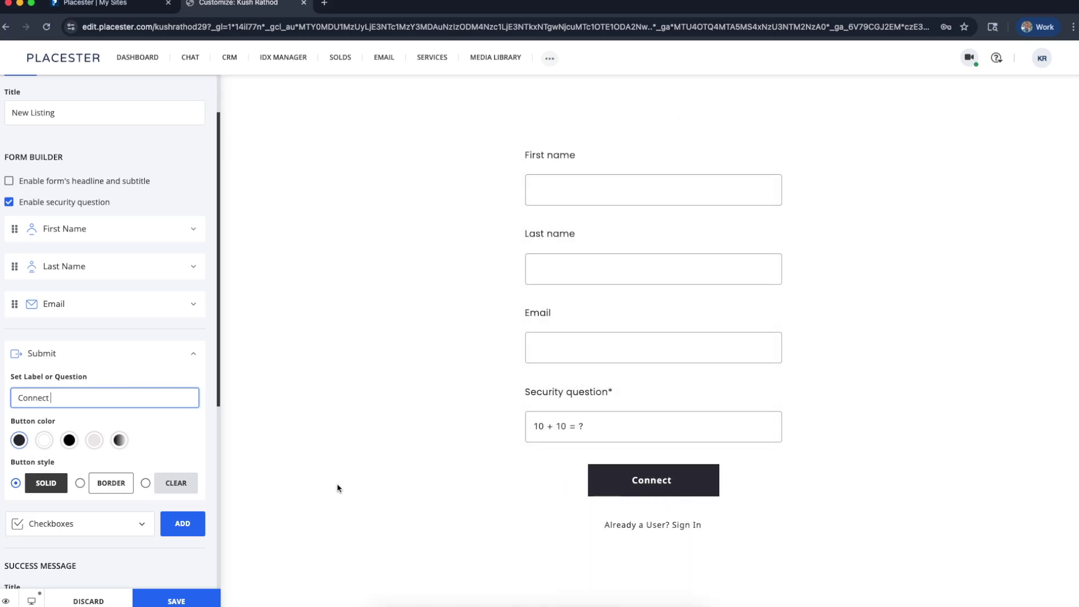
# Set the success message title to 'Thanks, we will be in touch!'
pyautogui.scroll(-2, 50, 448)
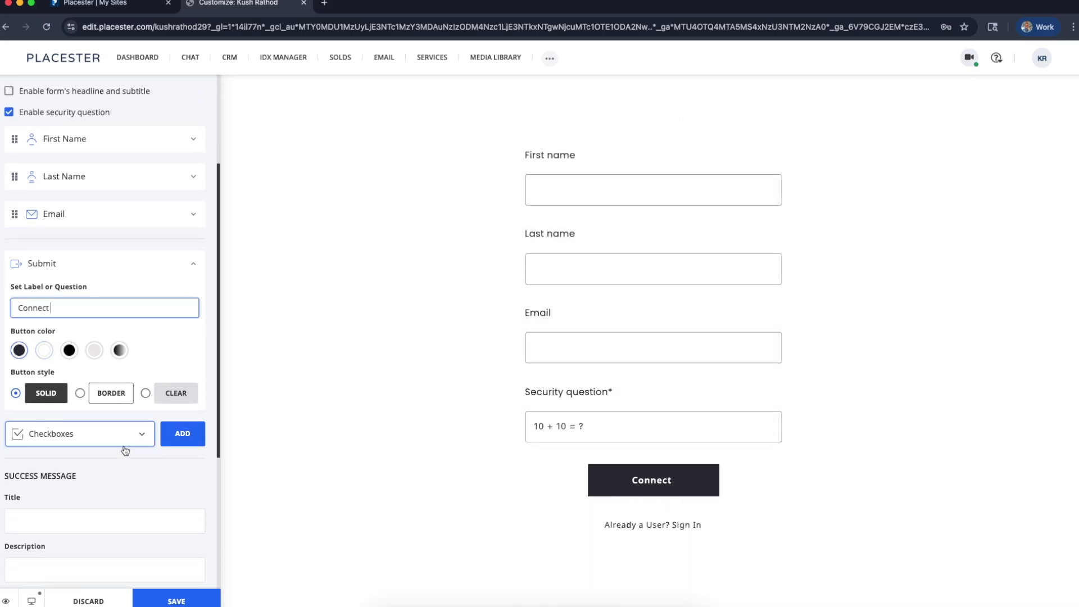
pyautogui.scroll(-3, 128, 459)
pyautogui.scroll(-2, 128, 459)
pyautogui.scroll(5, 130, 458)
pyautogui.scroll(-5, 128, 454)
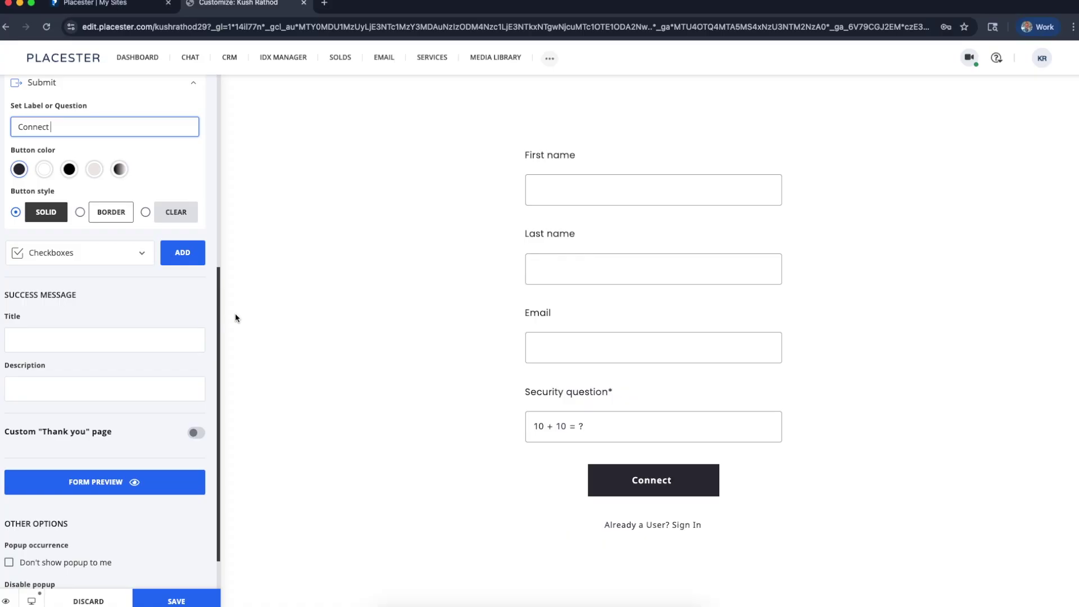
pyautogui.click(48, 339)
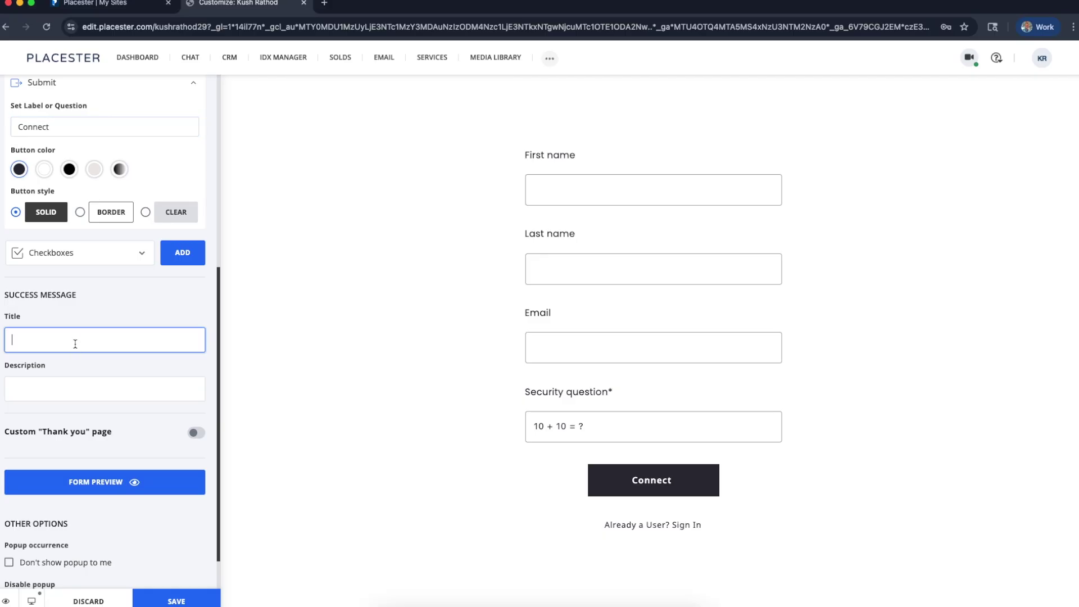
pyautogui.write('Thanks fo')
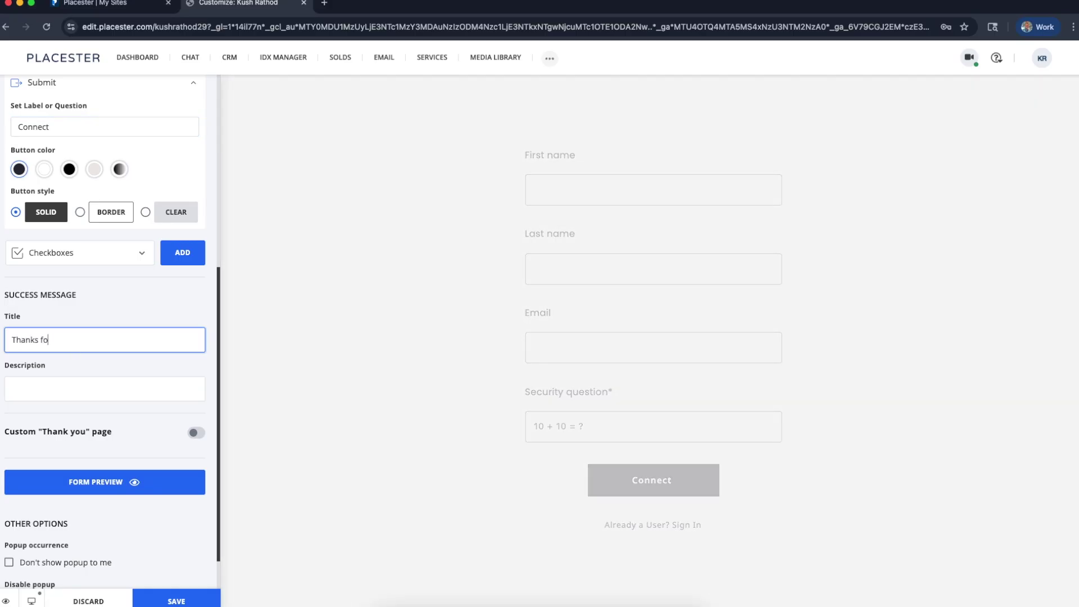
pyautogui.press('BackSpace')
pyautogui.press('BackSpace')
pyautogui.write(', we will be in touch!')
pyautogui.click(48, 388)
# Preview the popup form on the live site
pyautogui.scroll(-1, 67, 365)
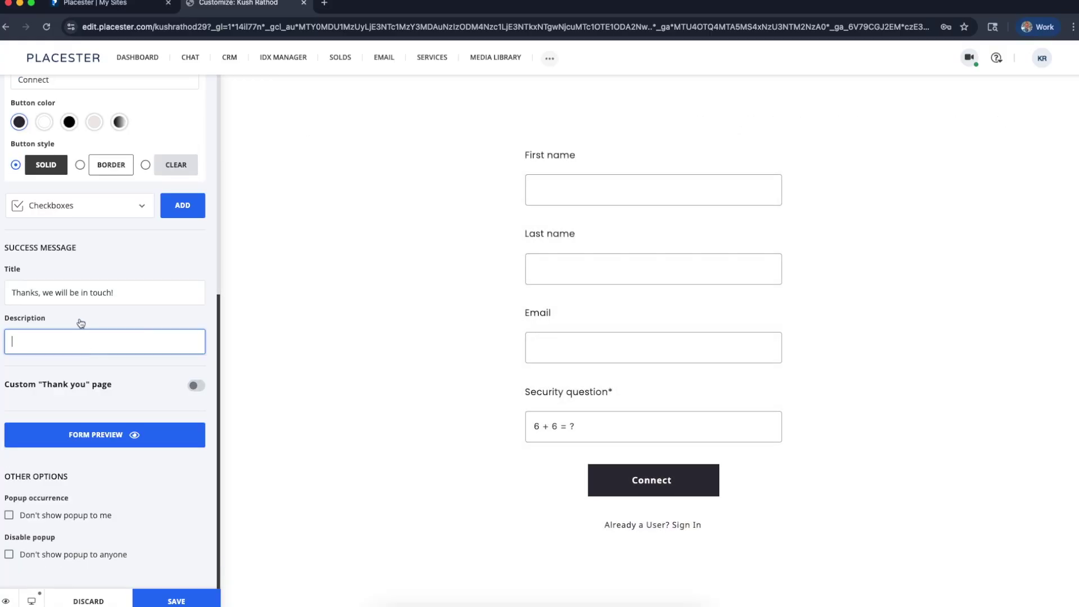
pyautogui.scroll(3, 195, 341)
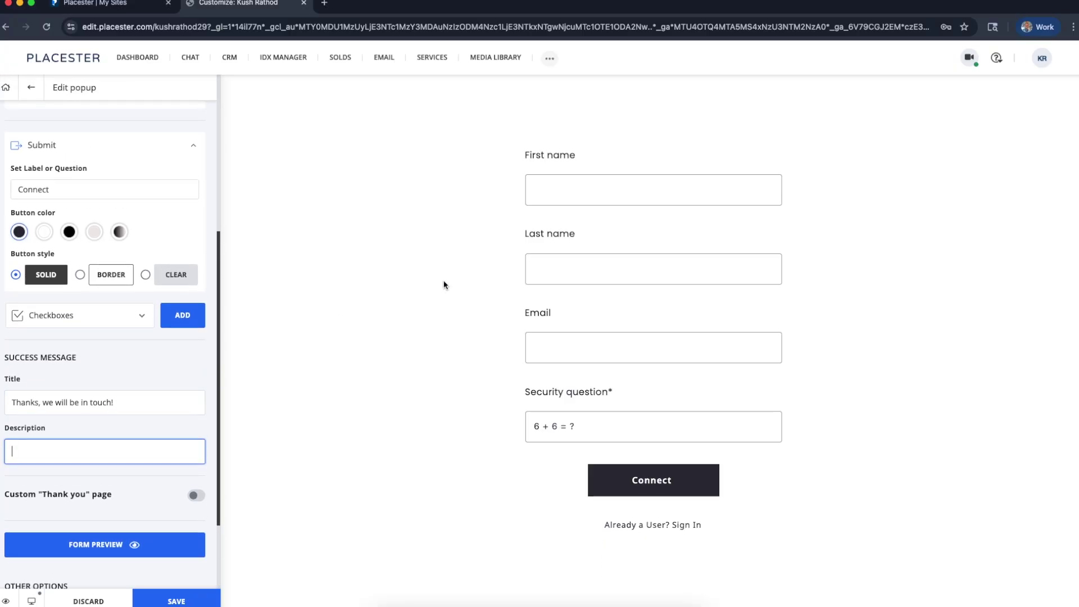
pyautogui.scroll(-3, 106, 386)
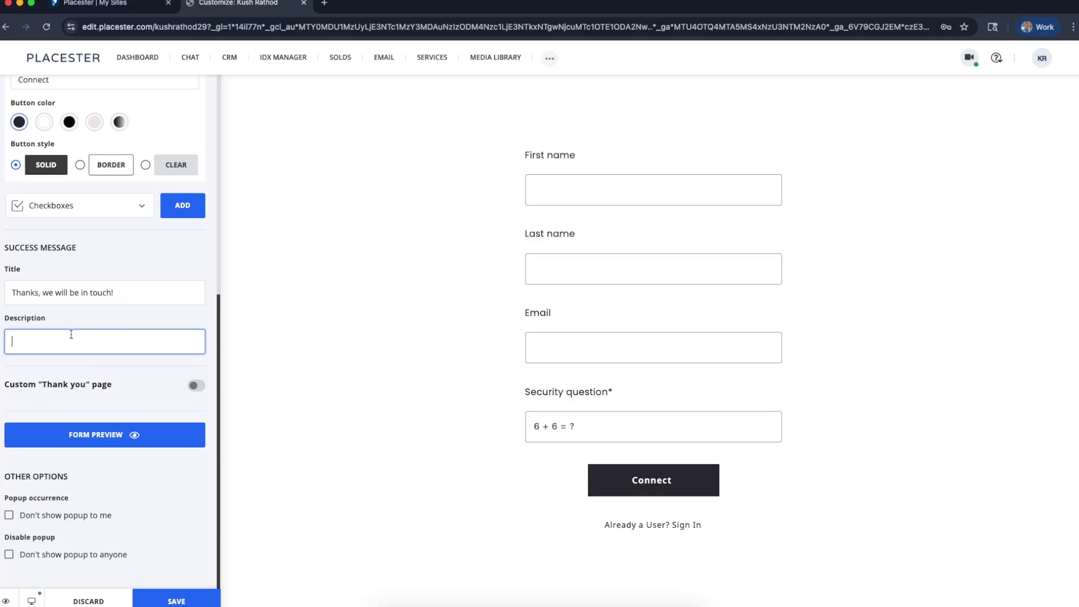
pyautogui.click(141, 437)
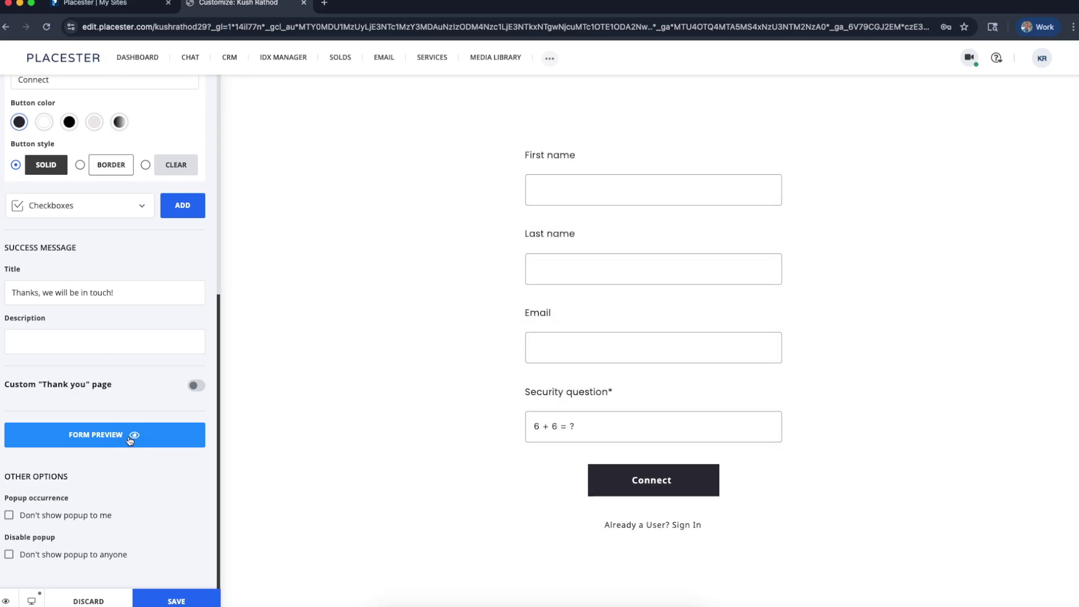
pyautogui.click(129, 438)
pyautogui.scroll(10, 141, 438)
# Set the popup's trigger type to Views
pyautogui.click(69, 132)
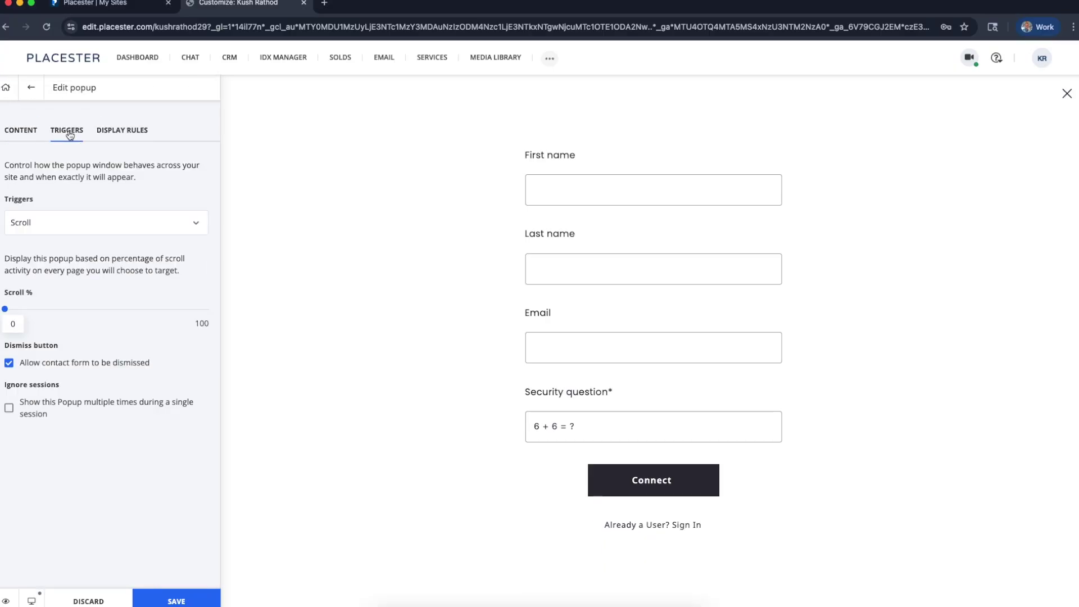
pyautogui.click(150, 228)
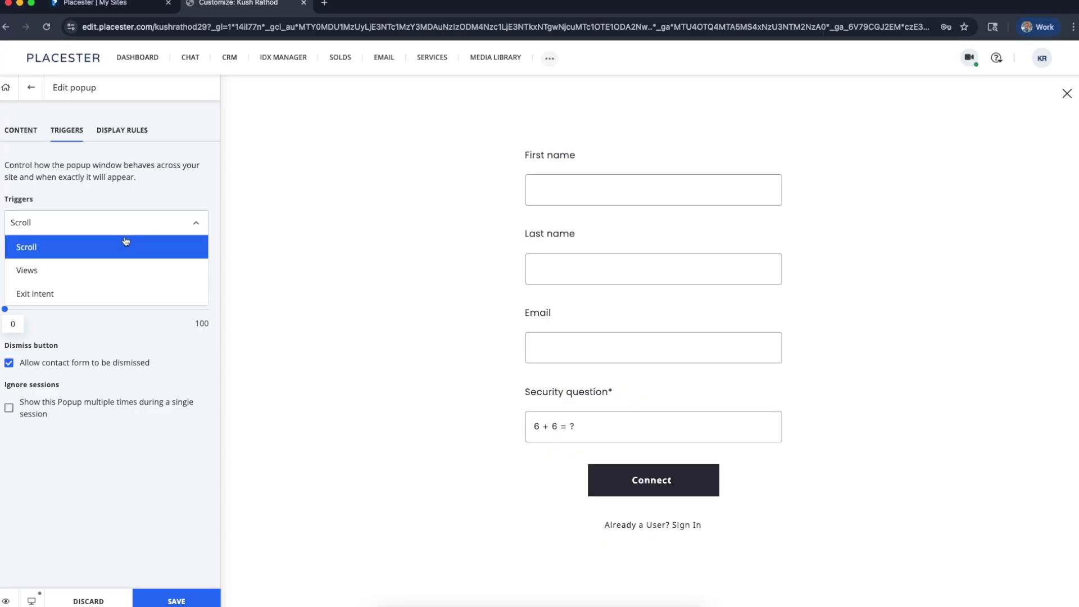
pyautogui.click(381, 229)
pyautogui.click(103, 273)
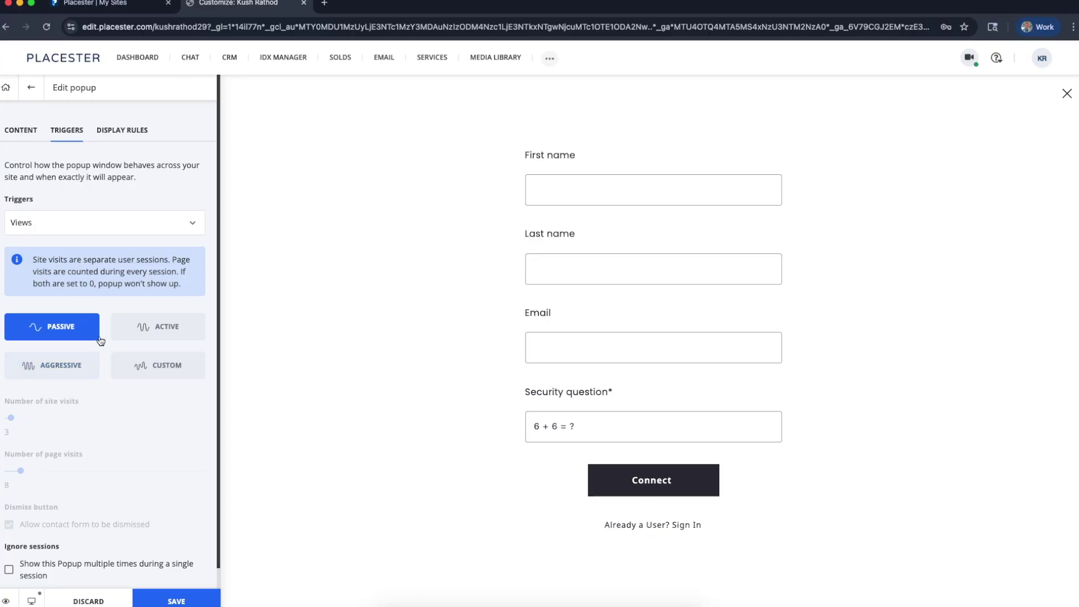
# Choose the Custom views preset with 3 site visits and 8 page visits
pyautogui.click(123, 335)
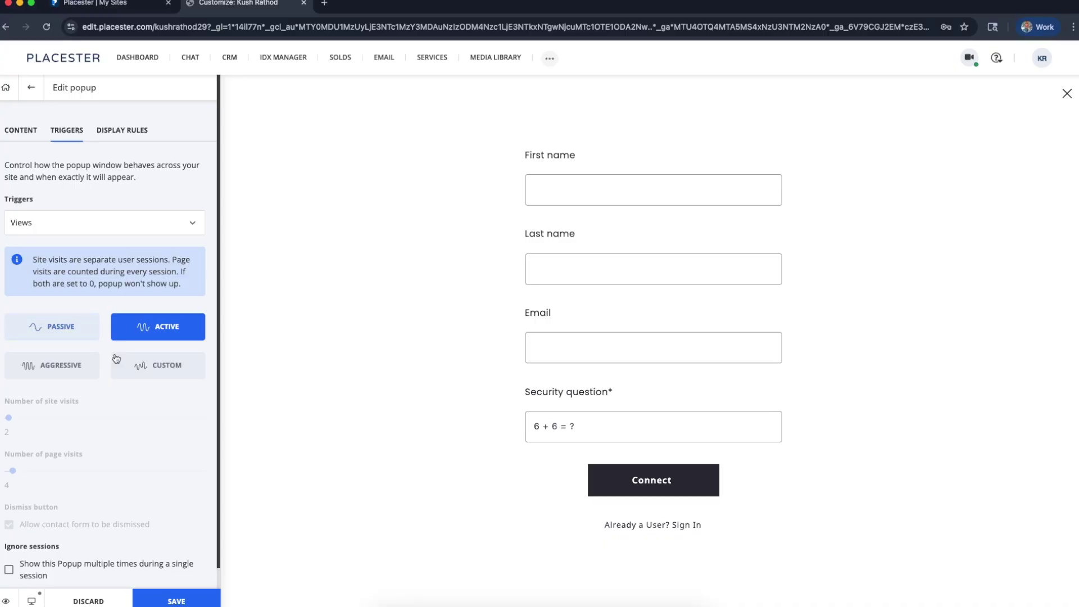
pyautogui.scroll(-1, 115, 357)
pyautogui.click(73, 306)
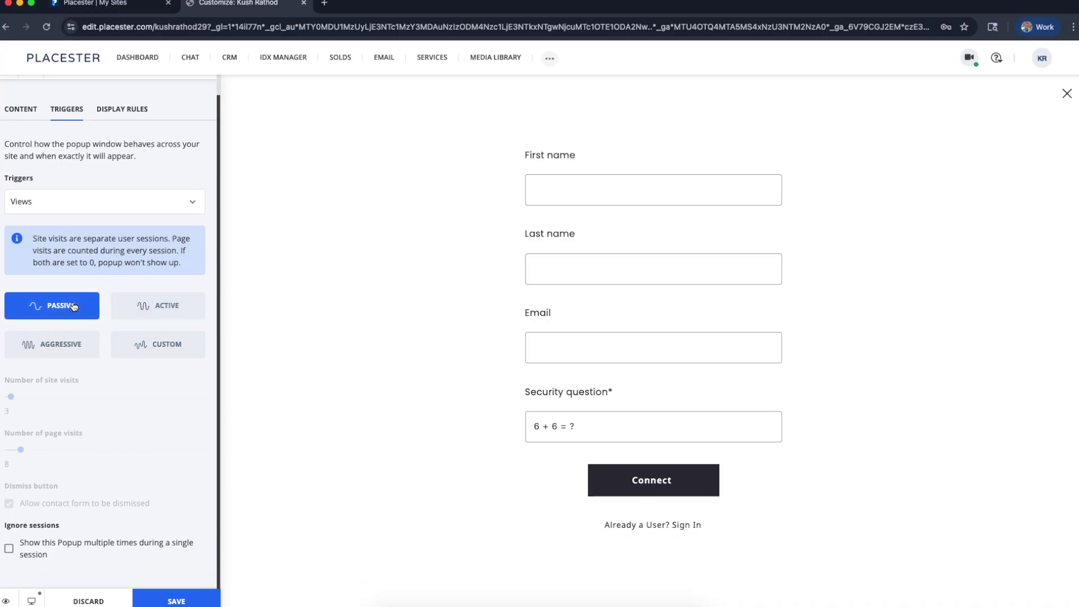
pyautogui.click(147, 340)
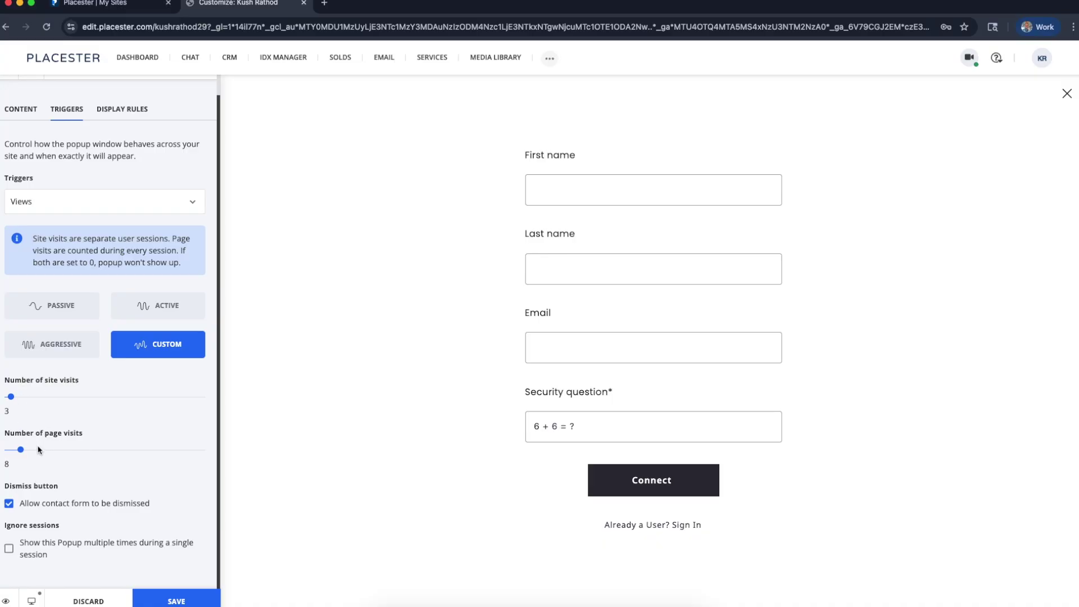
pyautogui.scroll(1, 104, 305)
pyautogui.click(112, 126)
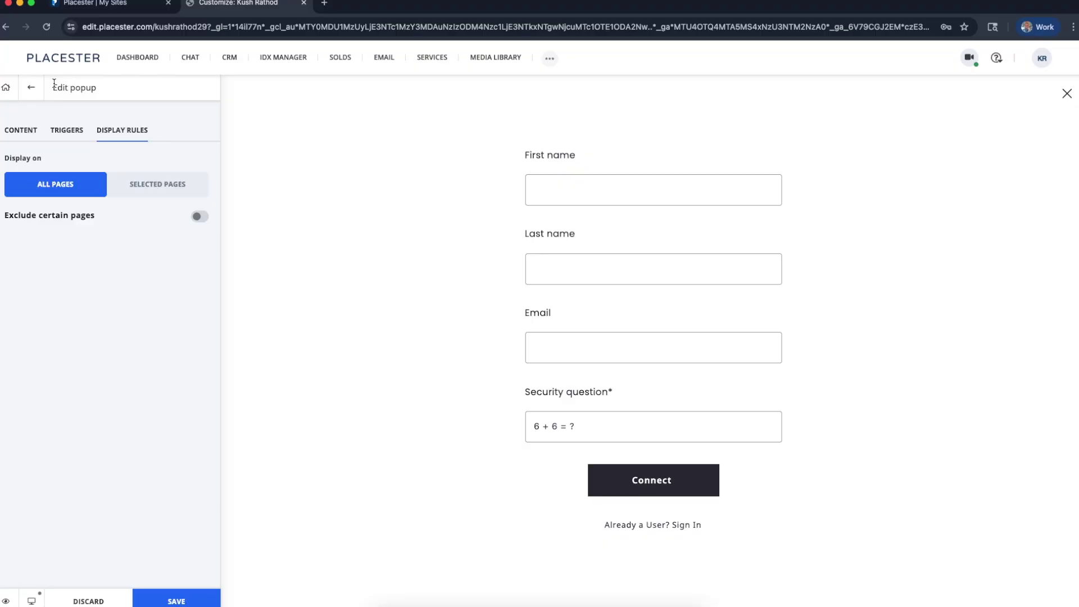
# Discard the unsaved popup edits, then permanently delete the untitled popup
pyautogui.click(89, 591)
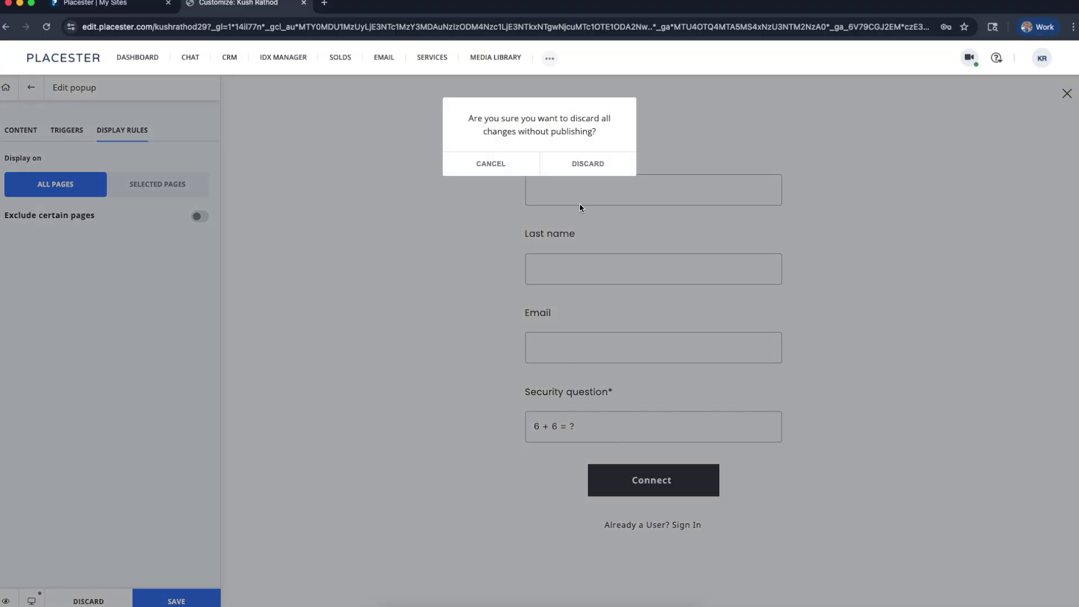
pyautogui.click(589, 164)
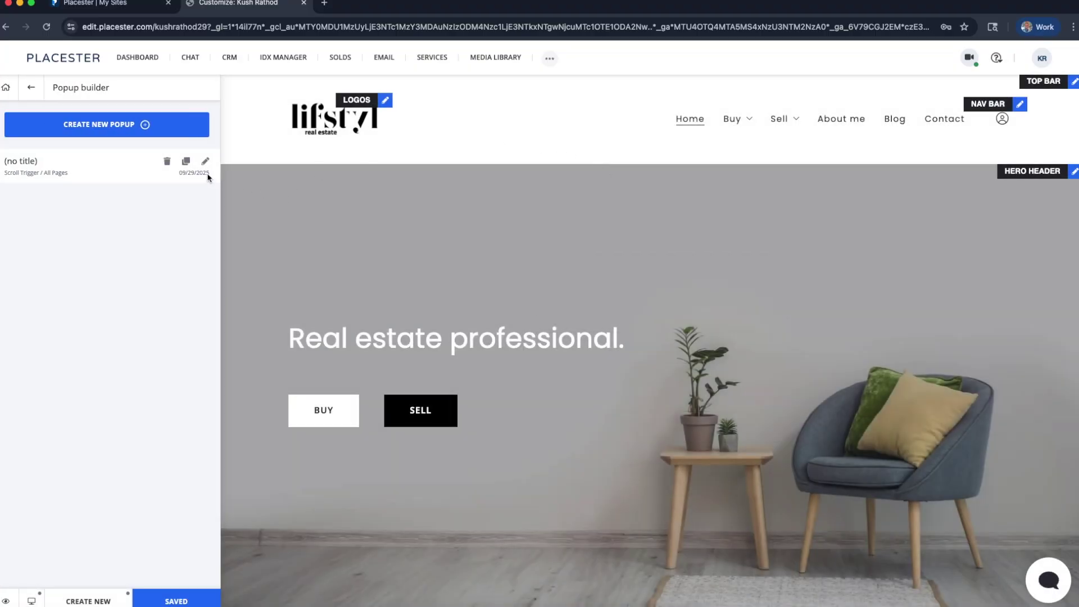
pyautogui.click(166, 161)
pyautogui.click(587, 165)
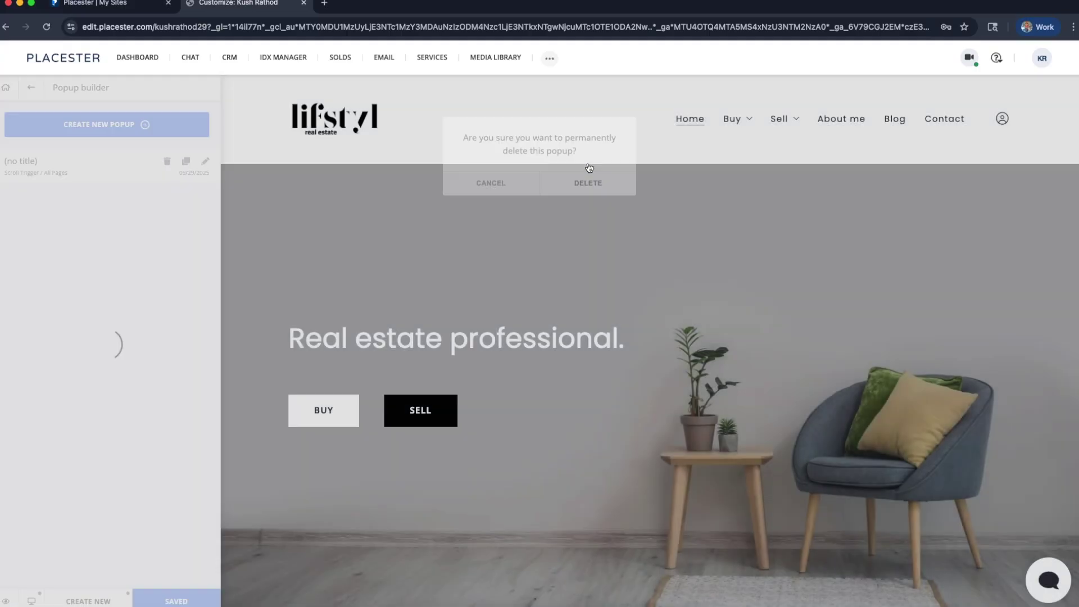
pyautogui.click(36, 90)
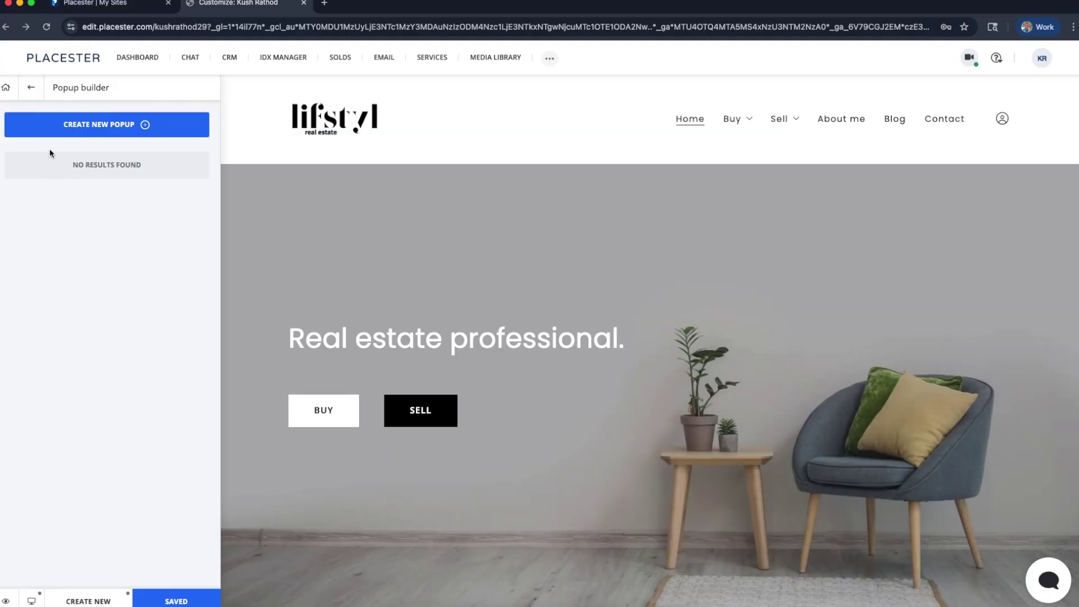
# Start a new popup from the Popup Builder and reload the stuck editor page
pyautogui.click(35, 91)
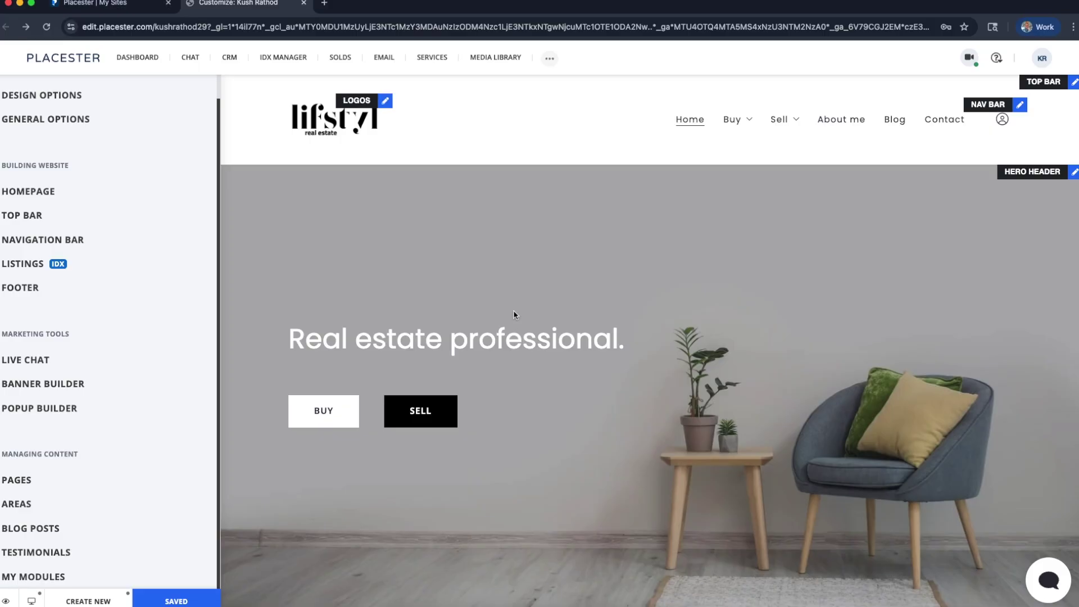
pyautogui.click(35, 406)
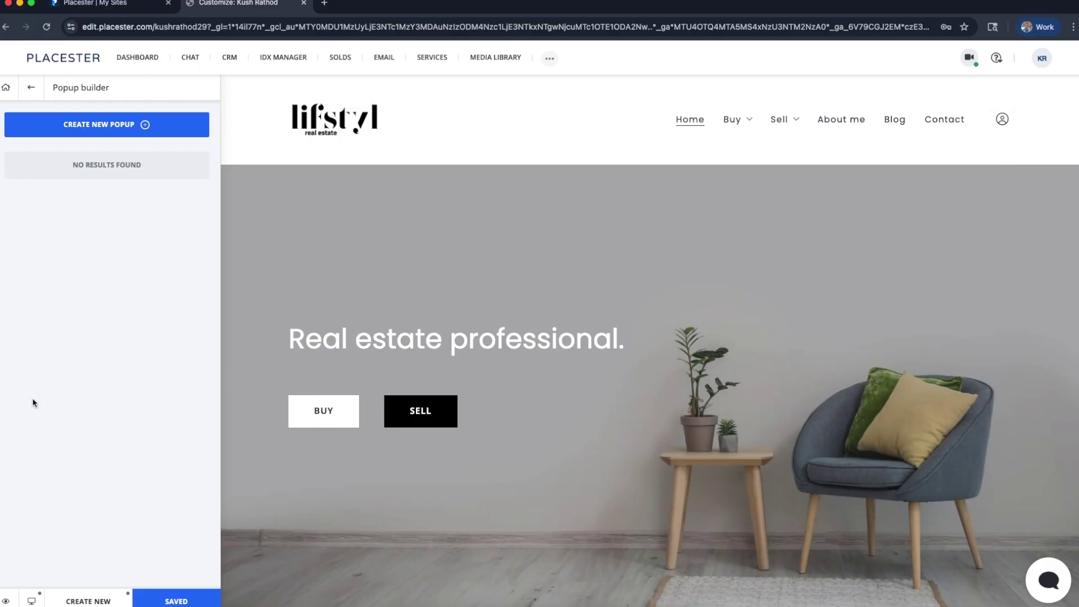
pyautogui.click(132, 123)
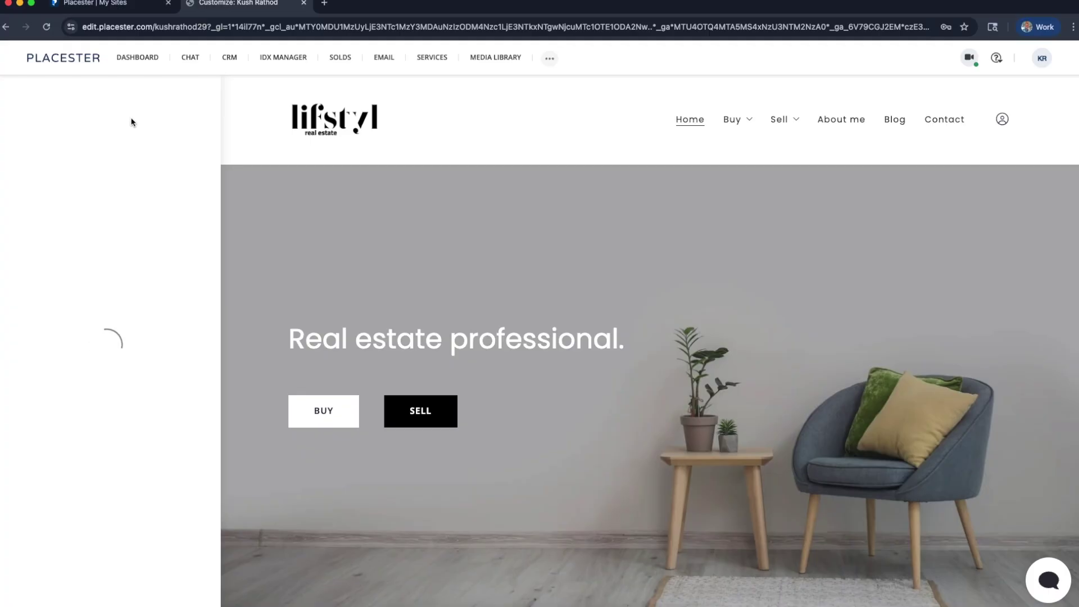
pyautogui.scroll(-10, 522, 113)
pyautogui.scroll(10, 417, 238)
pyautogui.click(47, 28)
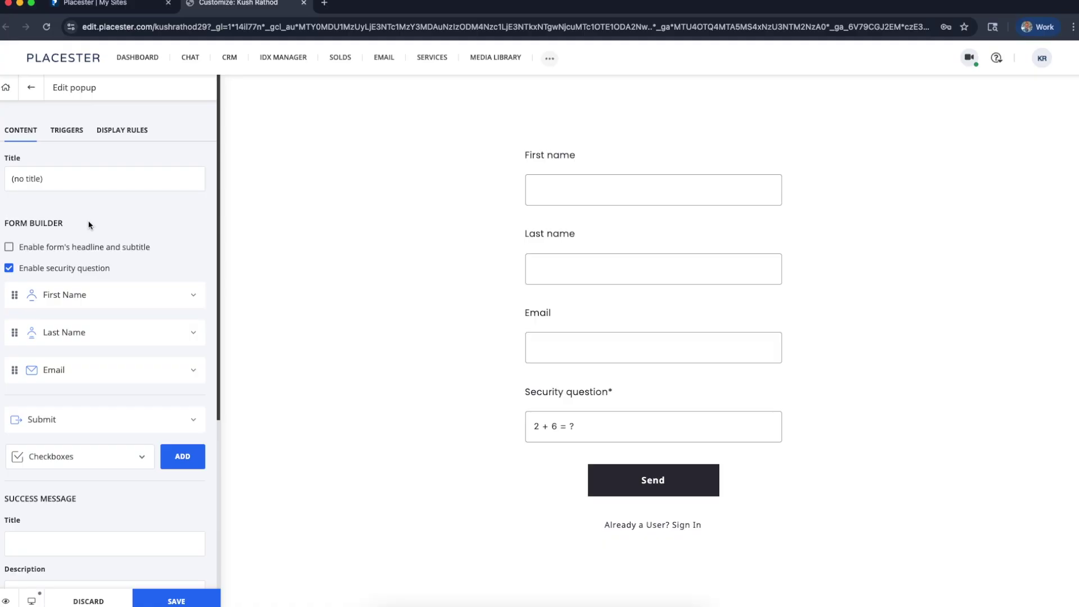
# Discard the new popup's changes, delete the untitled popup, and exit the Popup Builder
pyautogui.click(23, 179)
pyautogui.click(28, 88)
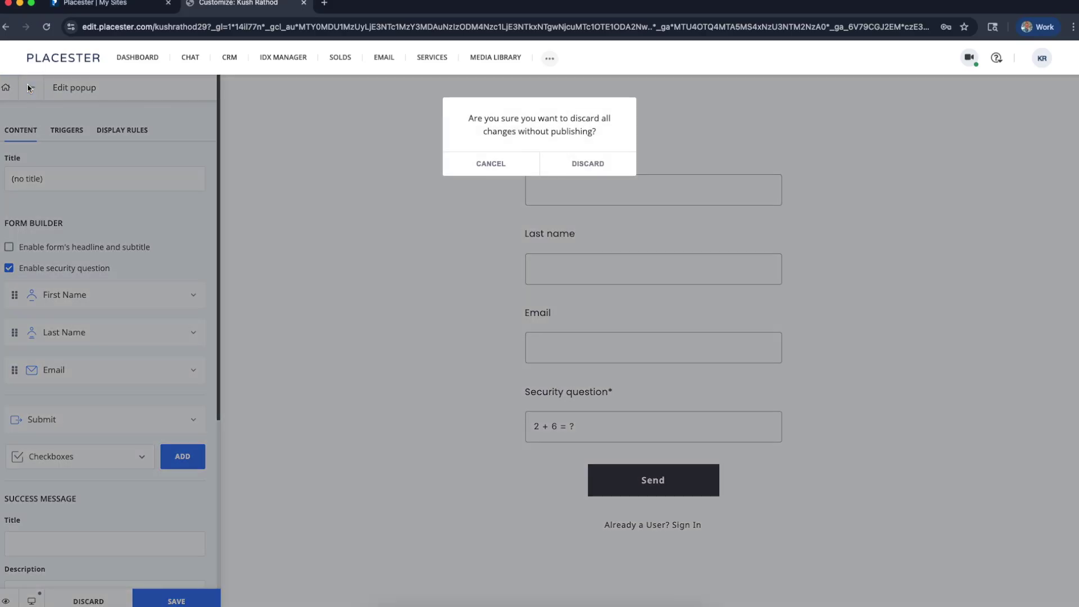
pyautogui.click(579, 168)
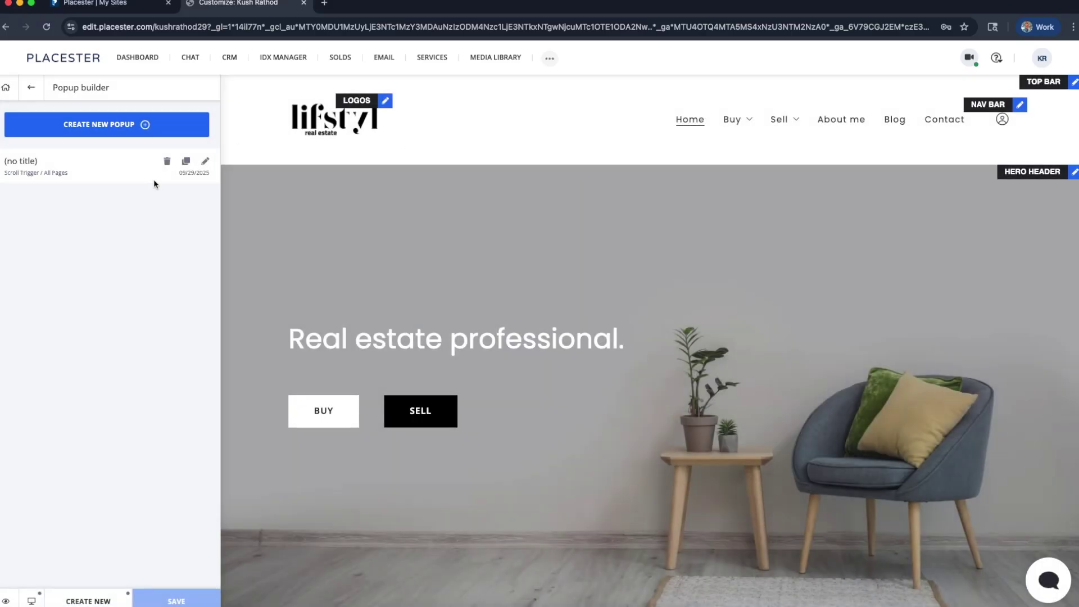
pyautogui.click(167, 161)
pyautogui.click(583, 164)
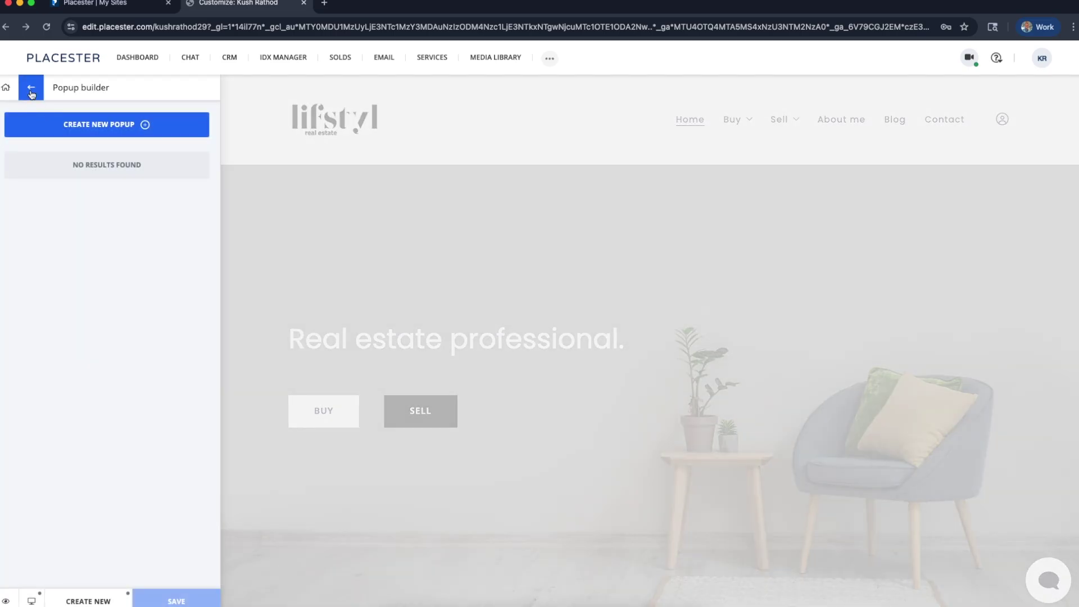
pyautogui.click(32, 95)
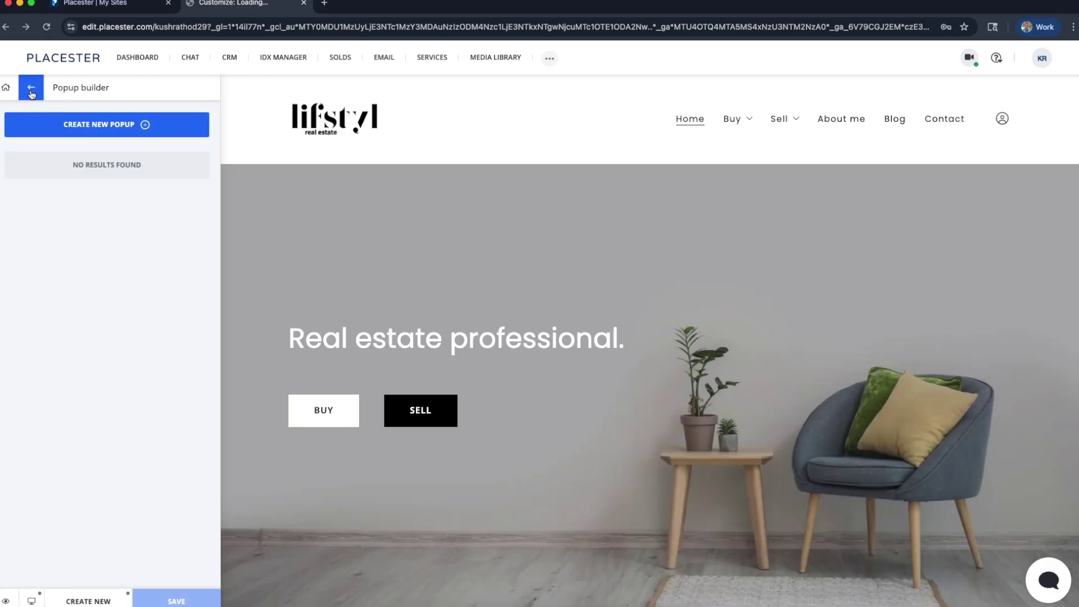
# From the main customizer menu, choose Create New to list the Page templates
pyautogui.click(32, 95)
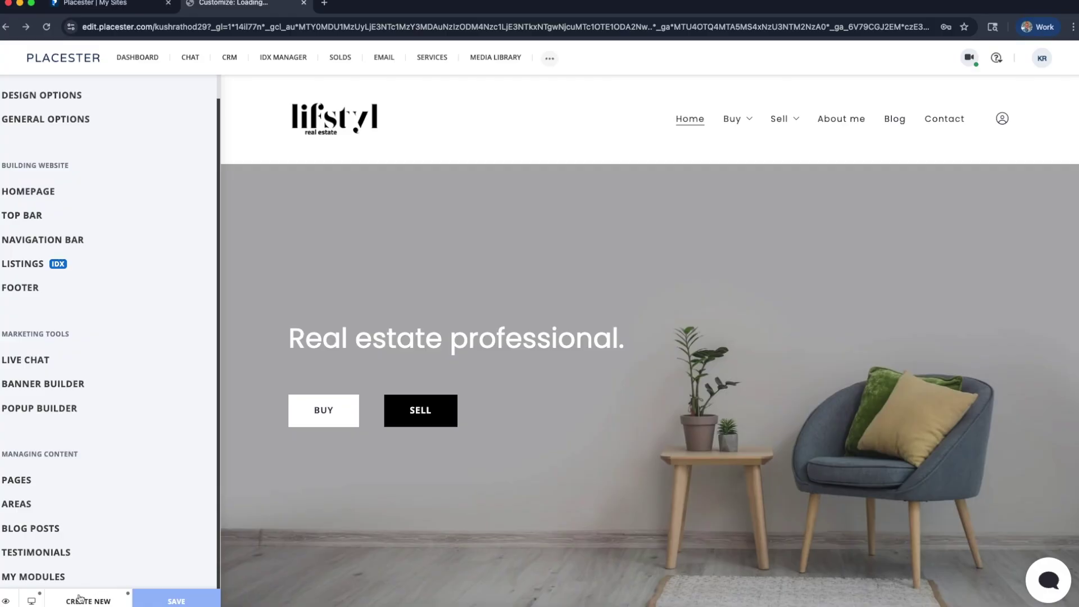
pyautogui.click(88, 601)
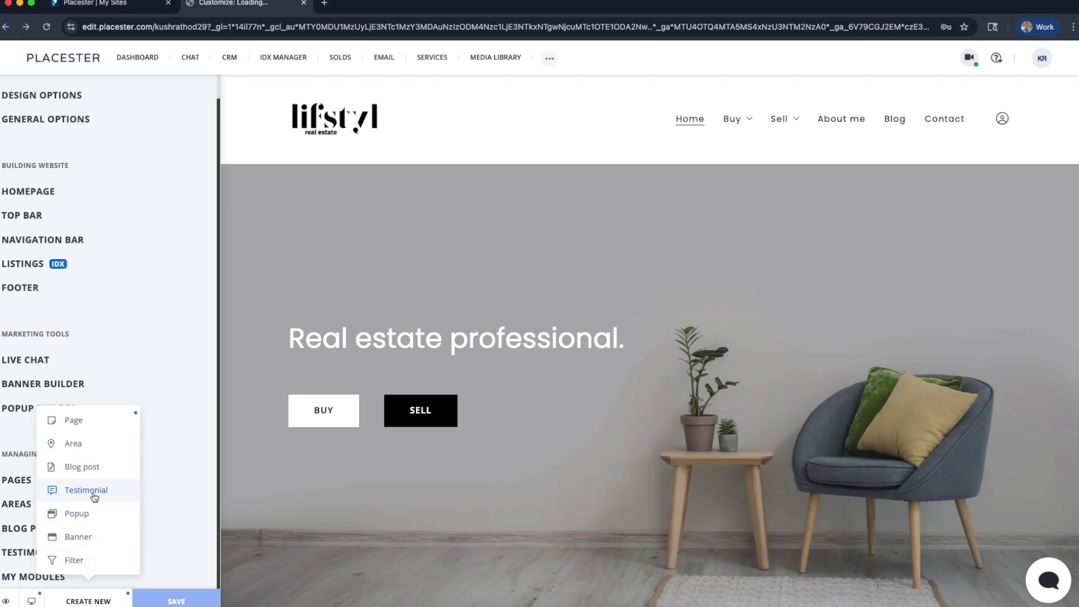
pyautogui.moveTo(94, 431)
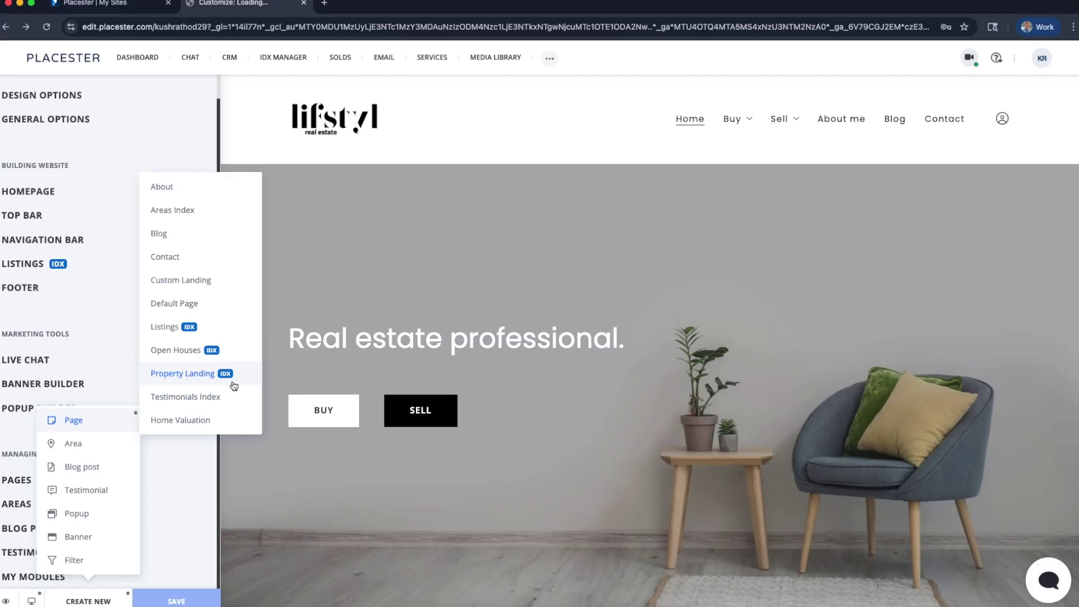
# Create a Property Landing page titled 'Great Commercial Building For Sale!'
pyautogui.click(187, 381)
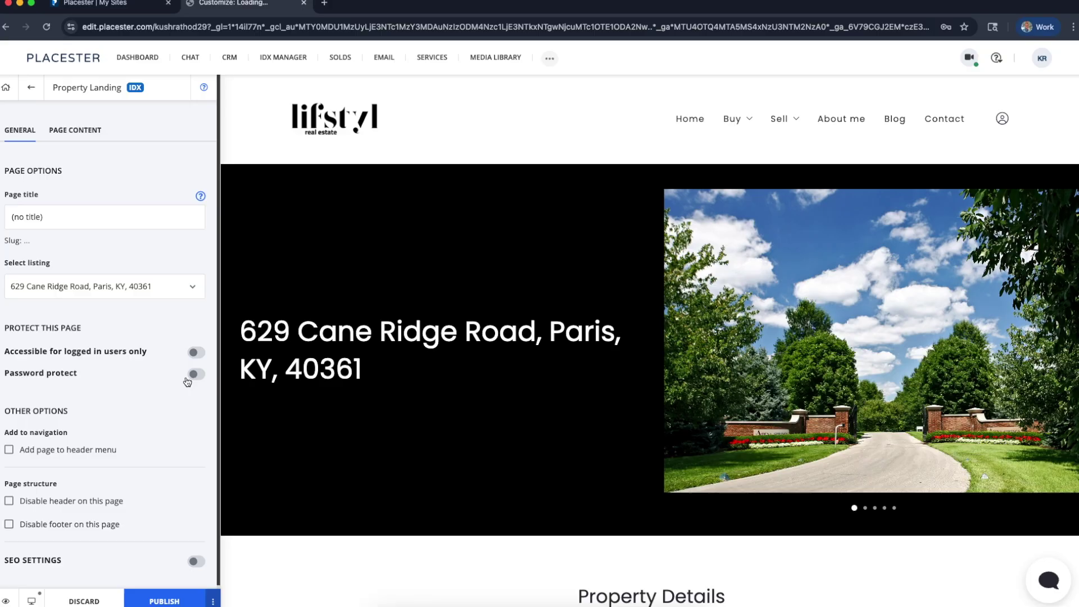
pyautogui.click(59, 217)
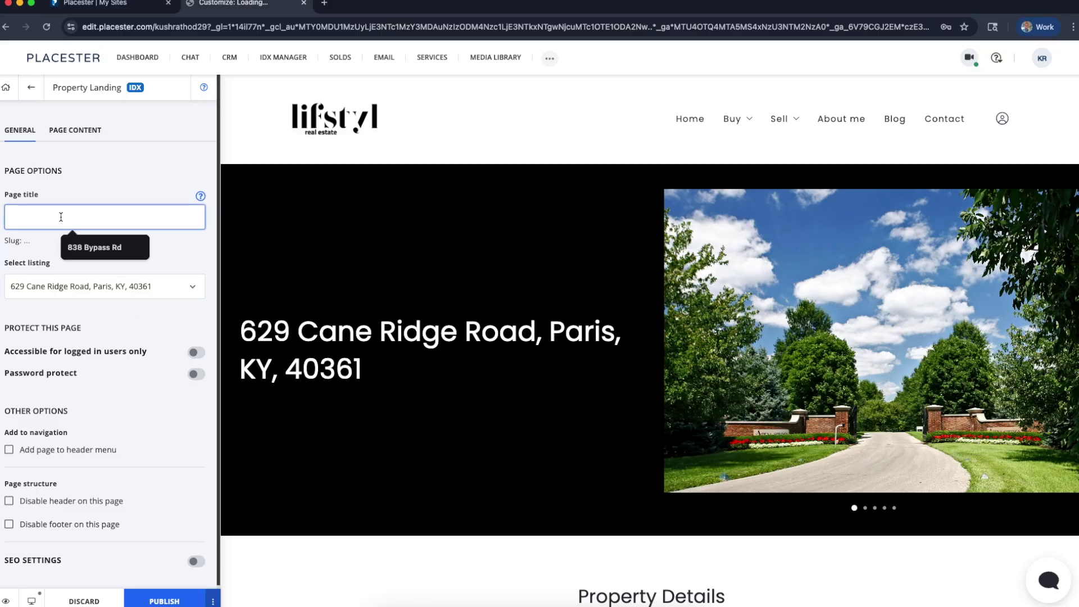
pyautogui.write('Great Com')
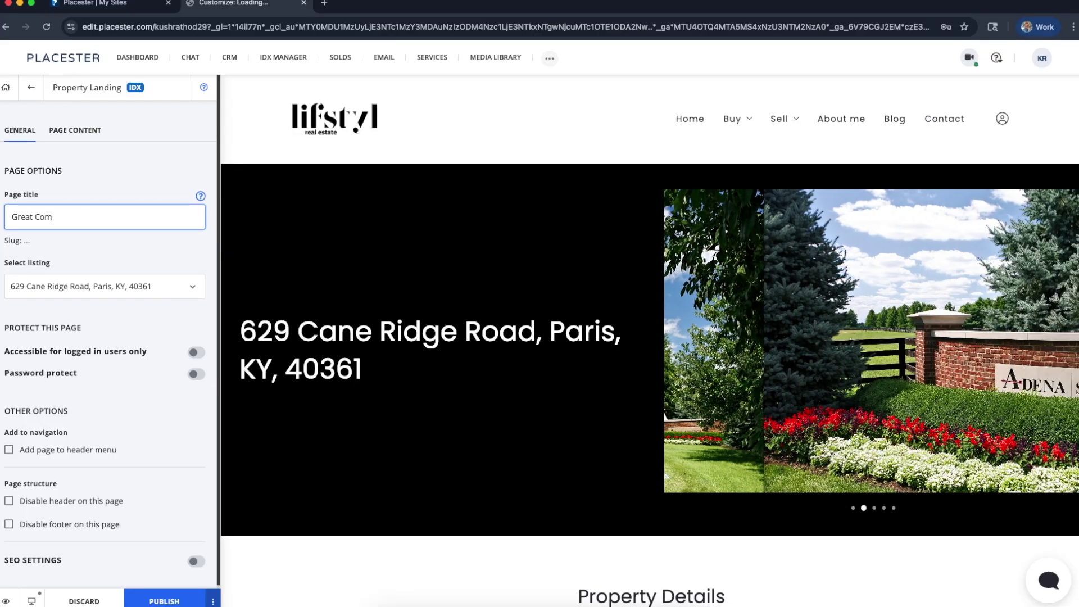
pyautogui.write('mercial building for')
pyautogui.press('BackSpace')
pyautogui.press('BackSpace')
pyautogui.press('BackSpace')
pyautogui.press('BackSpace')
pyautogui.press('BackSpace')
pyautogui.press('BackSpace')
pyautogui.press('BackSpace')
pyautogui.press('BackSpace')
pyautogui.press('BackSpace')
pyautogui.press('BackSpace')
pyautogui.press('BackSpace')
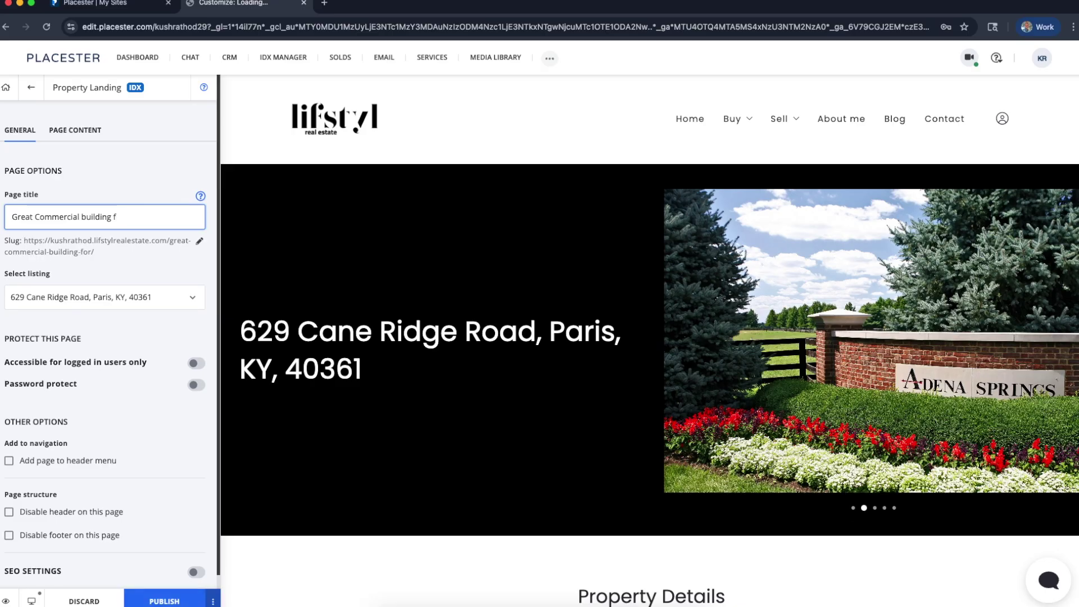
pyautogui.press('BackSpace')
pyautogui.write('B')
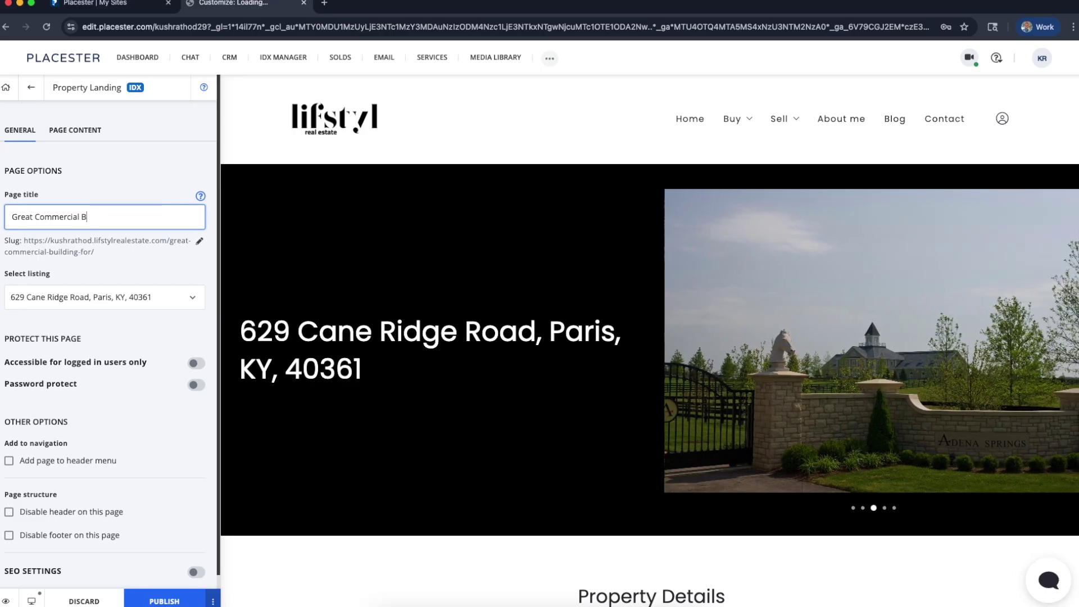
pyautogui.write('uilding For Sale!')
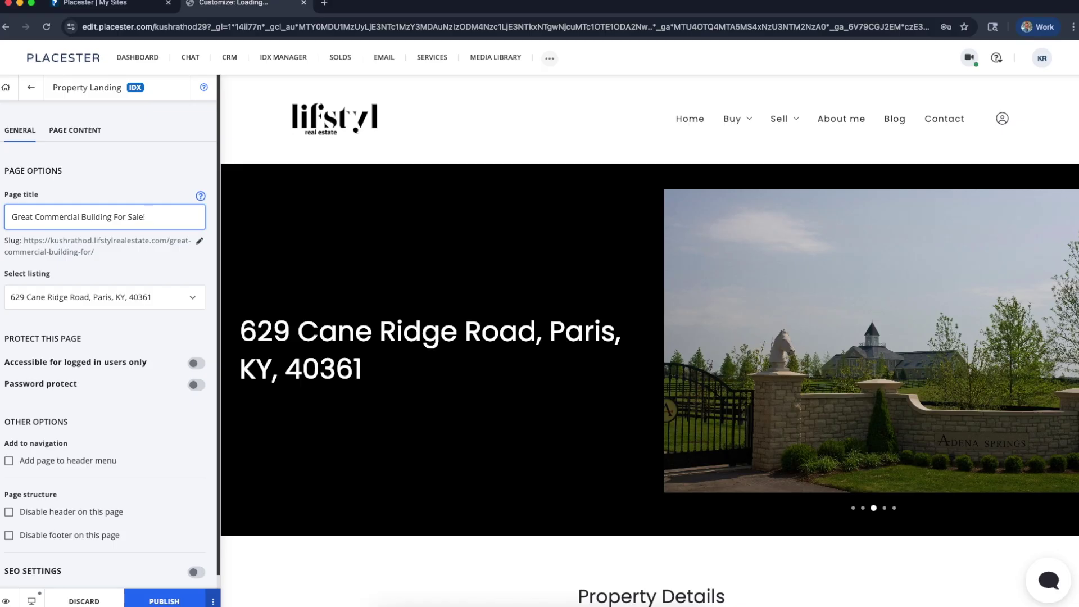
pyautogui.click(106, 178)
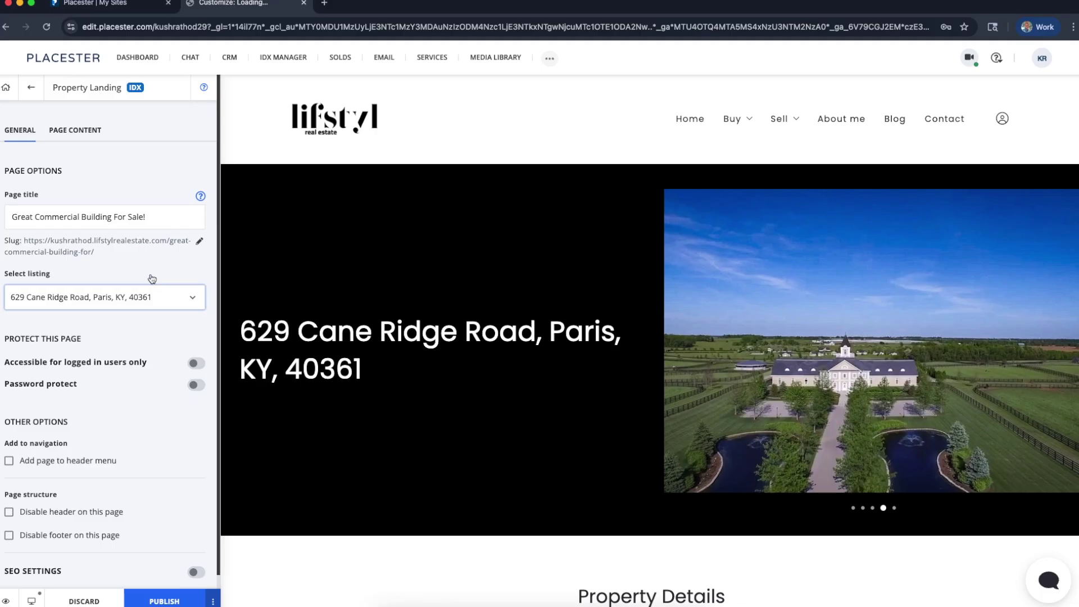
pyautogui.click(92, 225)
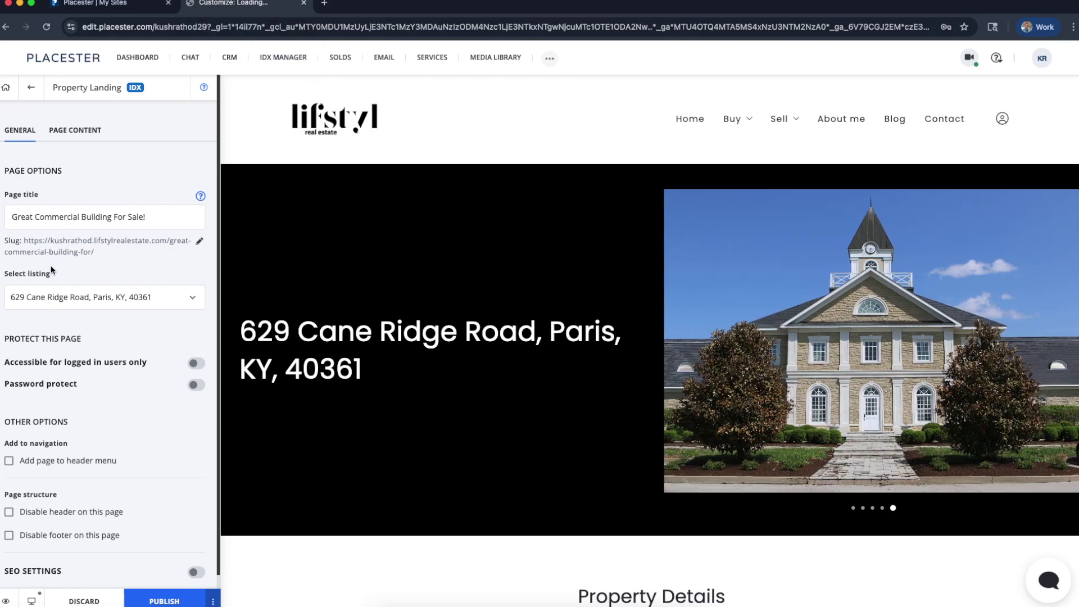
pyautogui.click(120, 298)
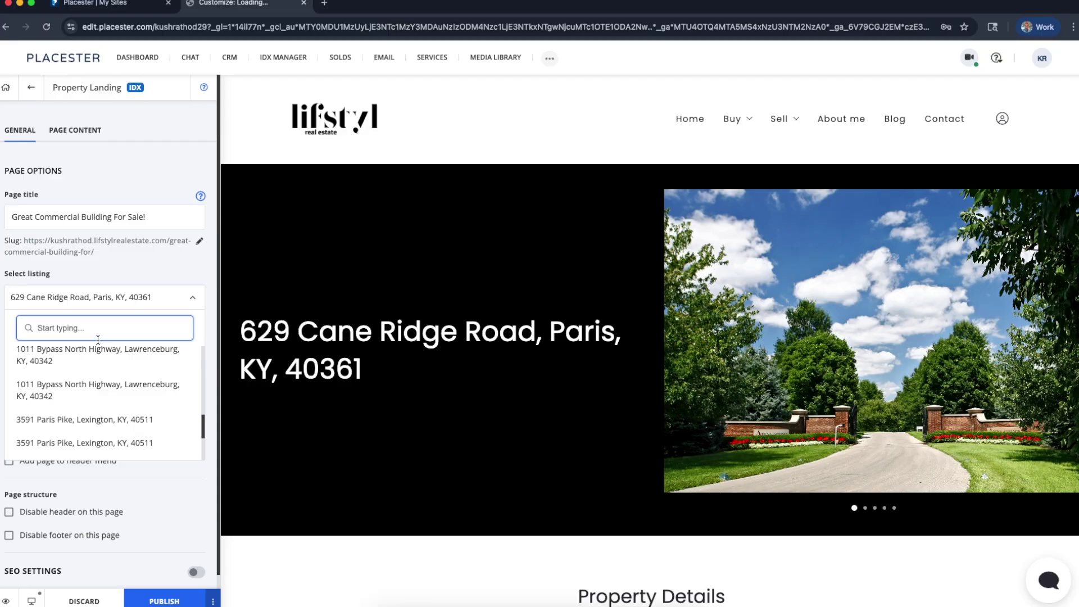
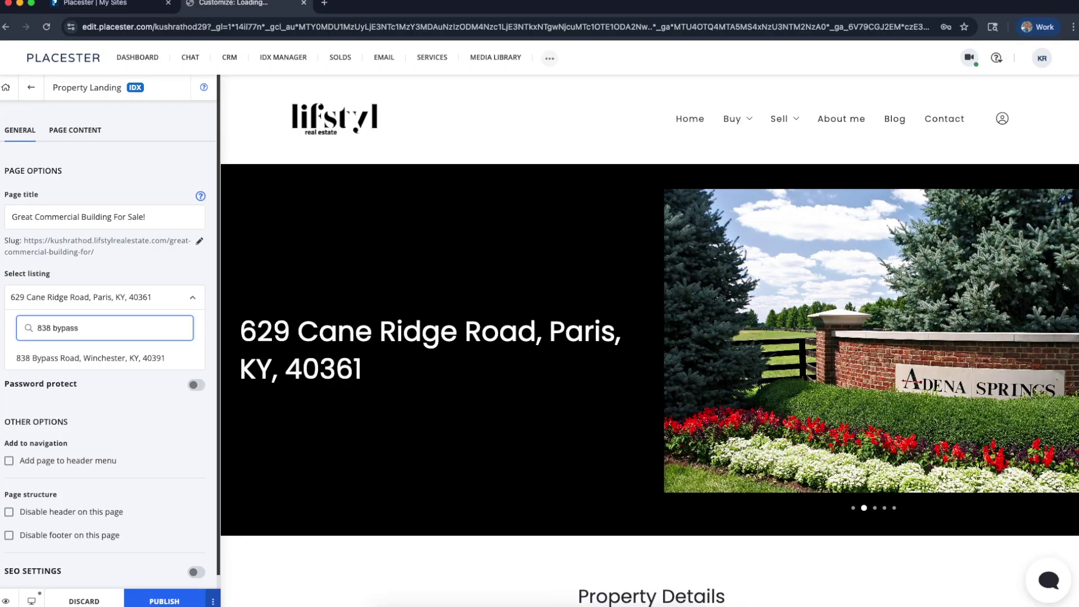
pyautogui.click(74, 368)
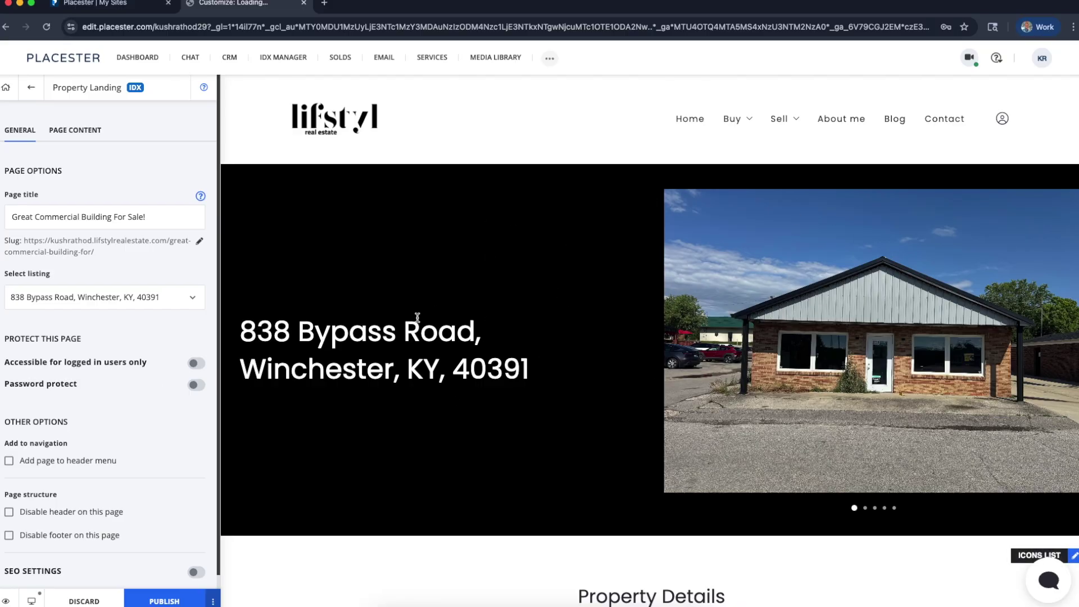
pyautogui.scroll(-4, 849, 341)
pyautogui.scroll(-3, 826, 320)
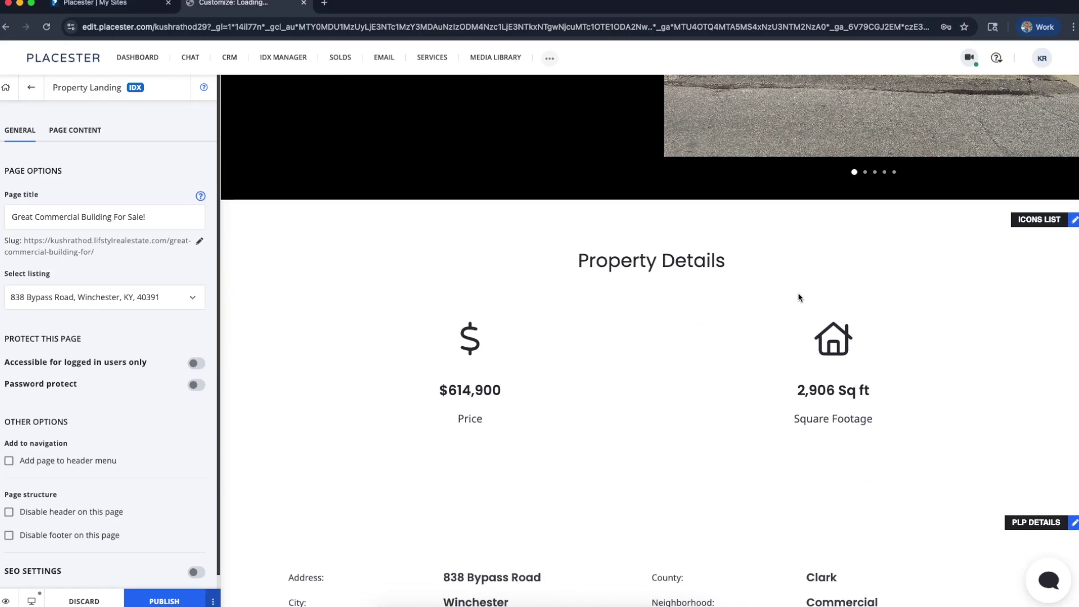
pyautogui.scroll(-5, 602, 482)
pyautogui.scroll(-3, 602, 482)
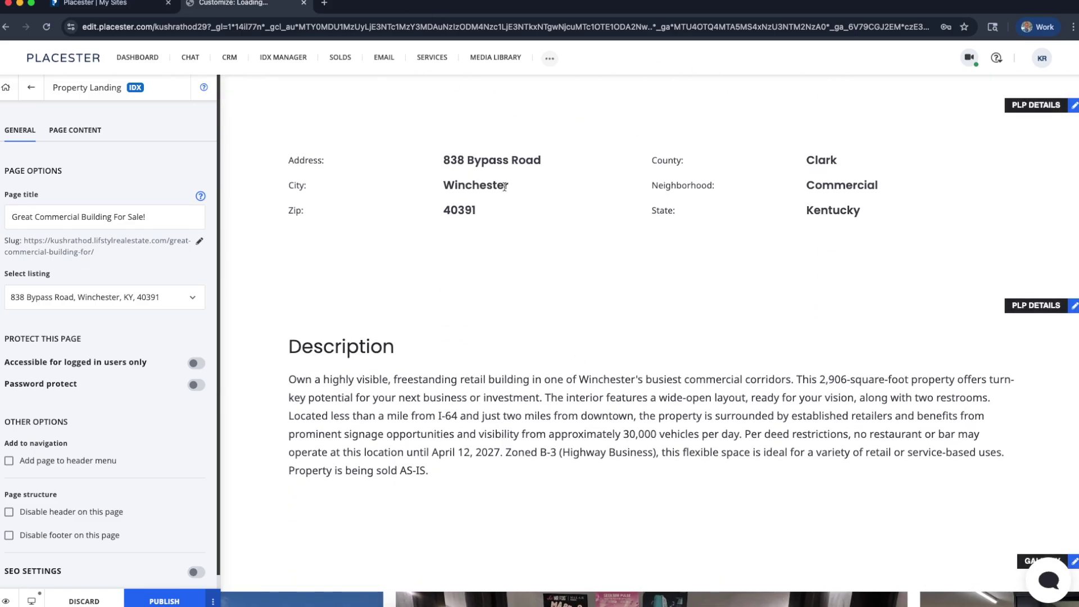
pyautogui.scroll(-1, 775, 251)
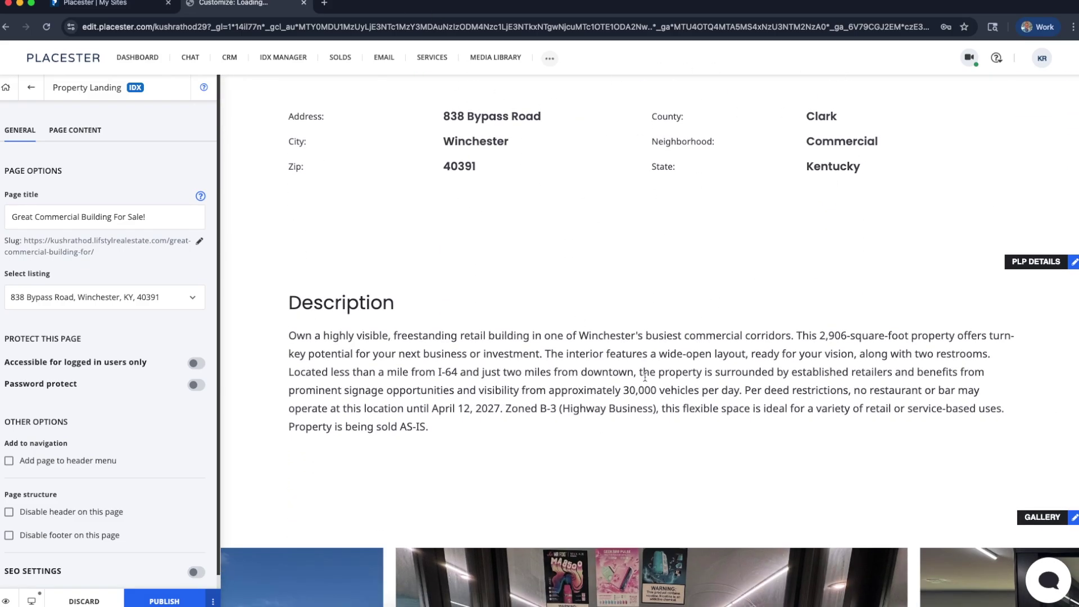
pyautogui.scroll(-7, 644, 376)
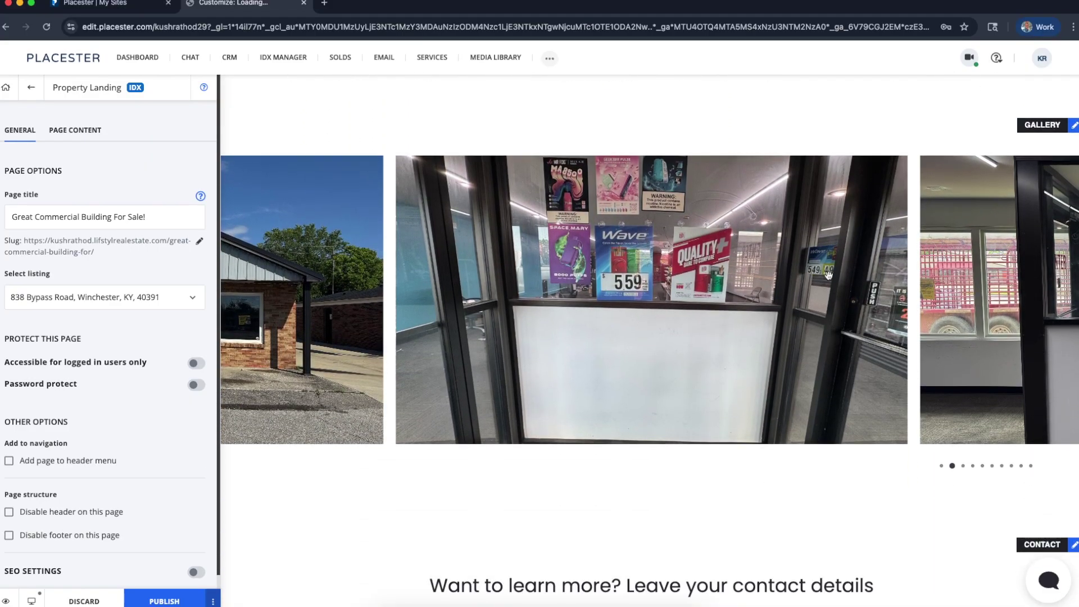
pyautogui.scroll(-10, 771, 336)
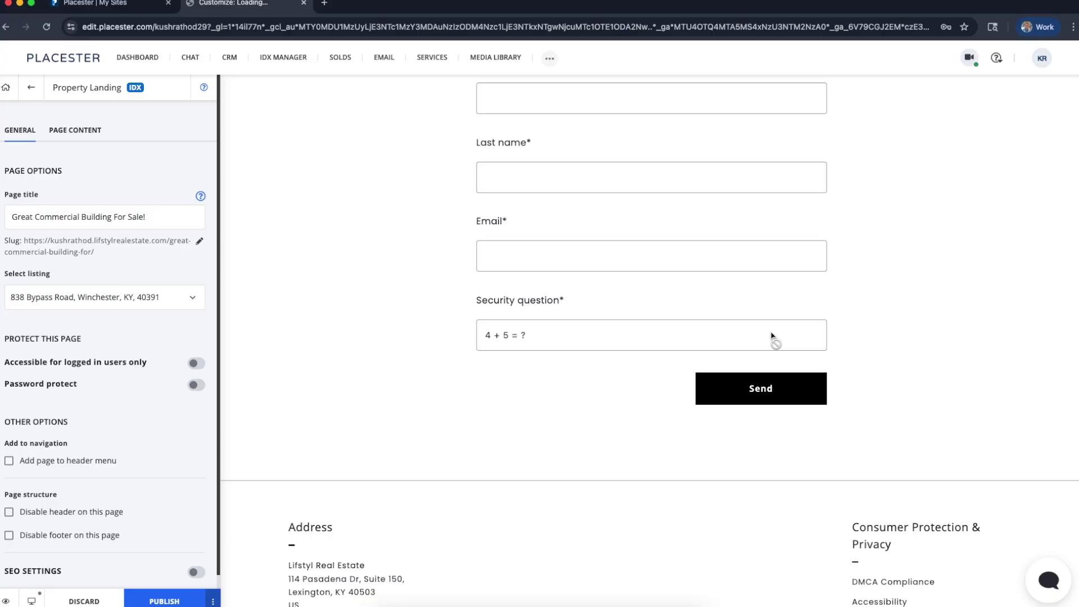
pyautogui.scroll(15, 771, 336)
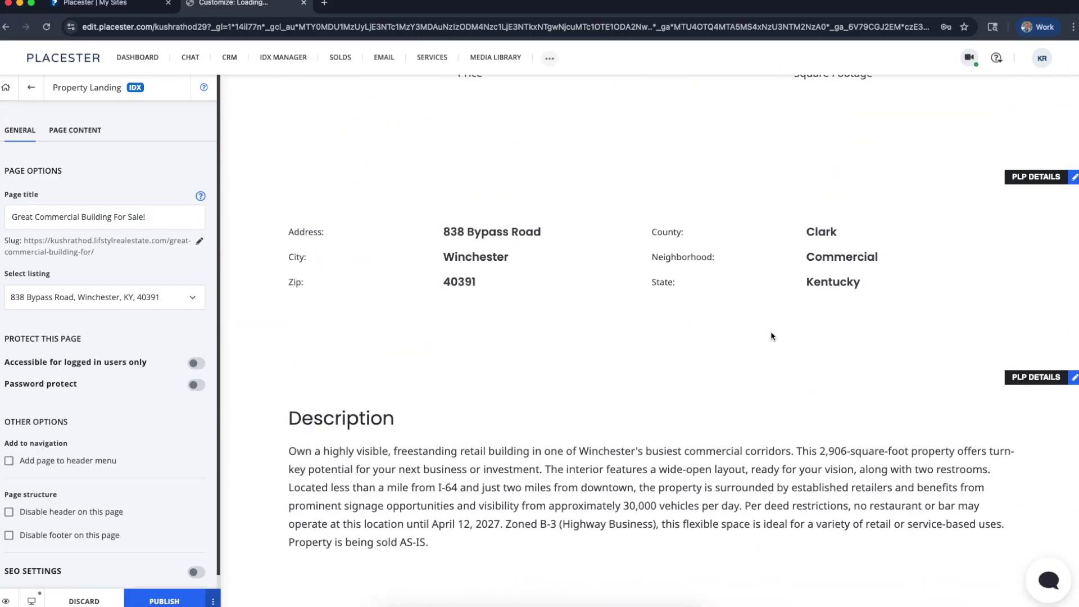
pyautogui.scroll(12, 770, 336)
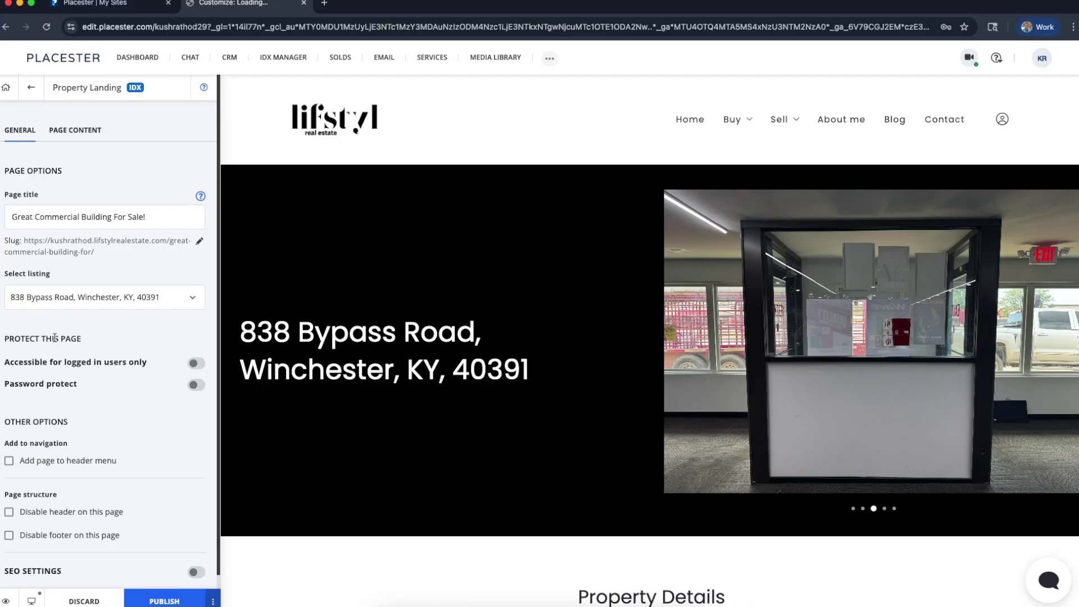
# Tick 'Add page to header menu' under Other Options for the landing page
pyautogui.scroll(-5, 524, 379)
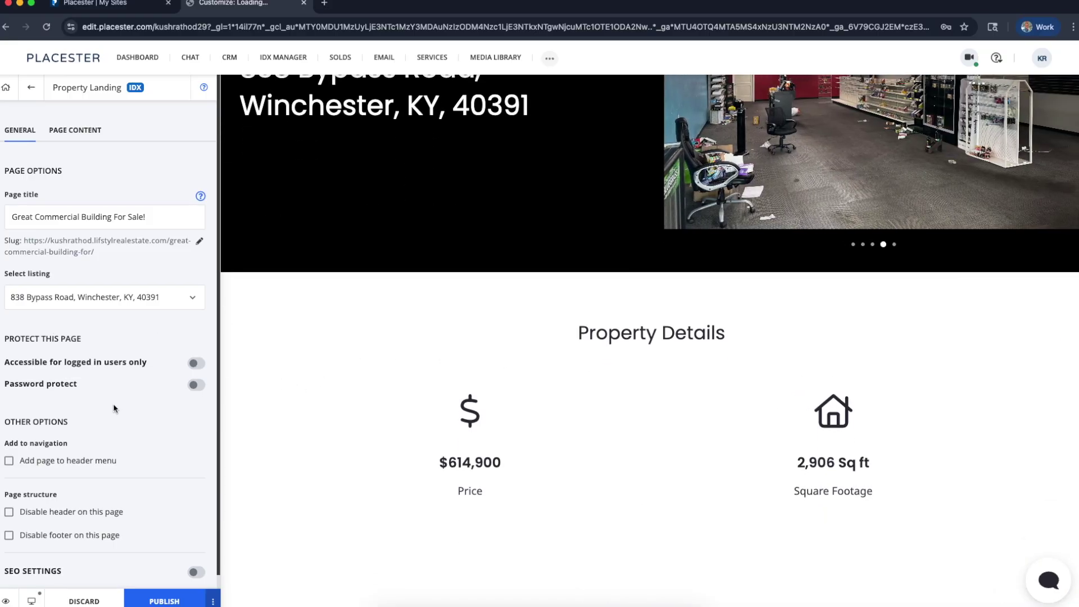
pyautogui.scroll(-1, 114, 408)
pyautogui.scroll(1, 114, 409)
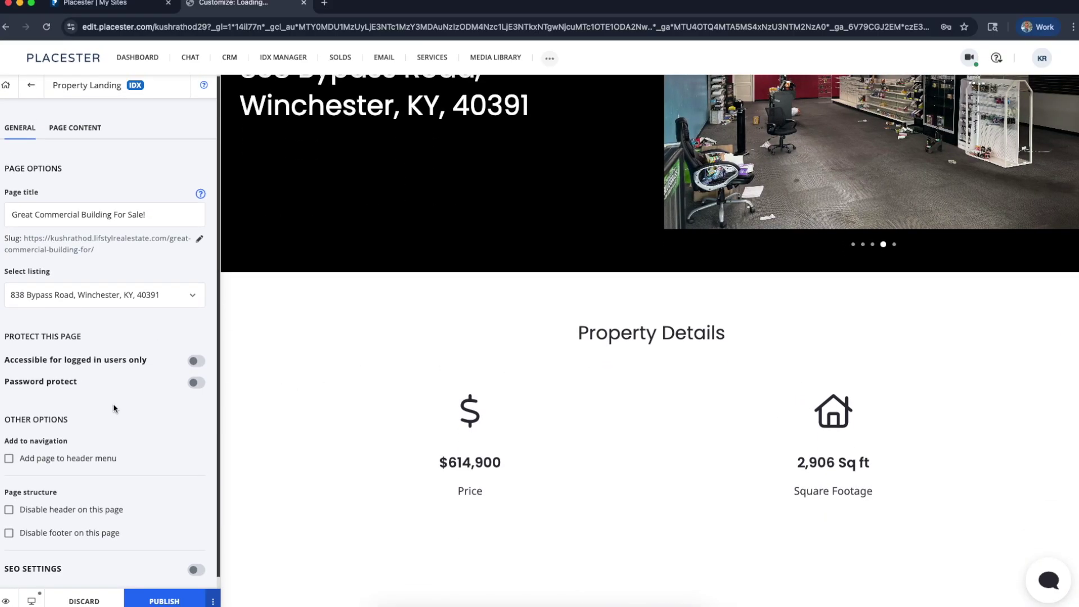
pyautogui.scroll(-1, 127, 325)
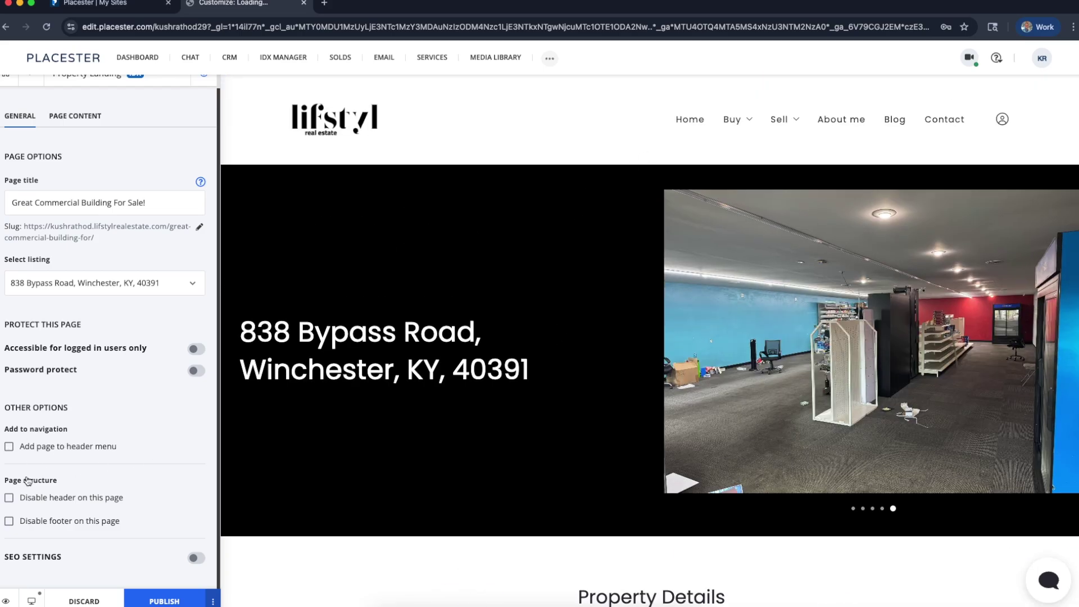
pyautogui.click(10, 447)
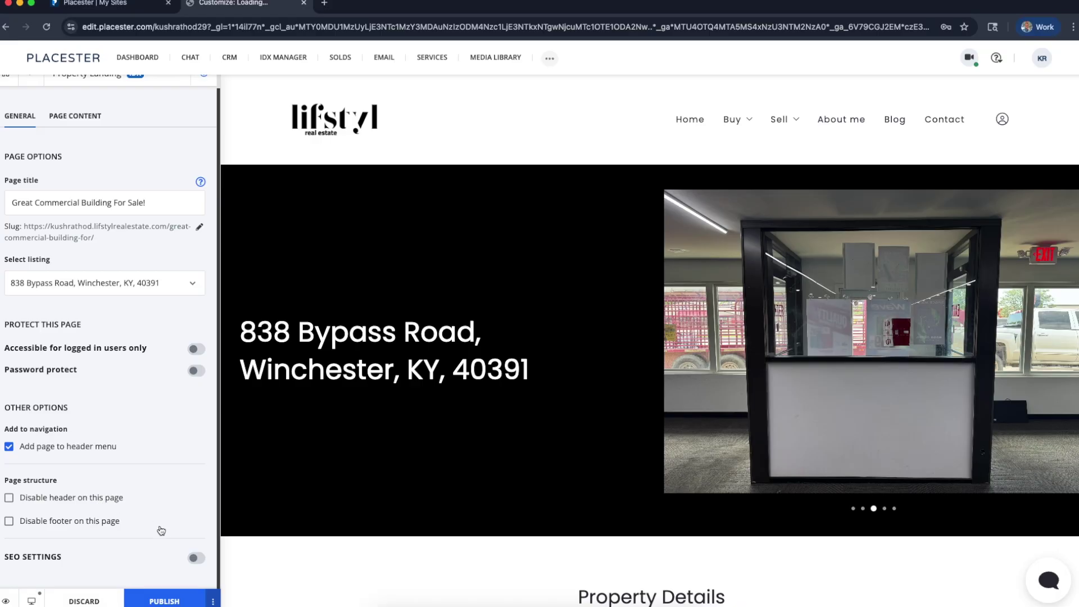
# Turn on the page's SEO settings
pyautogui.click(200, 561)
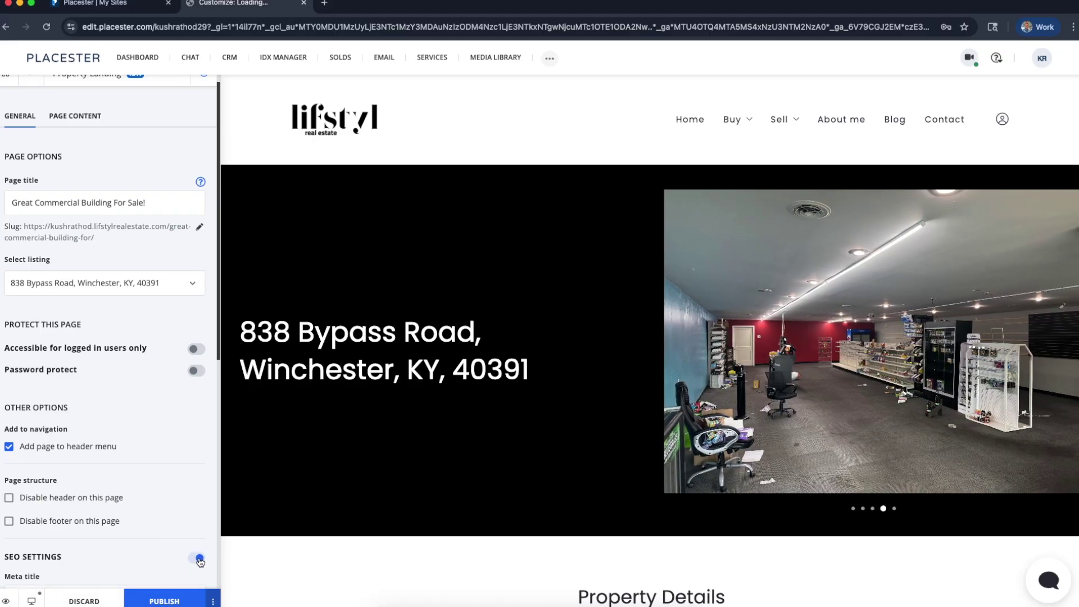
pyautogui.scroll(-3, 152, 519)
pyautogui.click(145, 517)
pyautogui.scroll(-2, 146, 516)
pyautogui.click(145, 517)
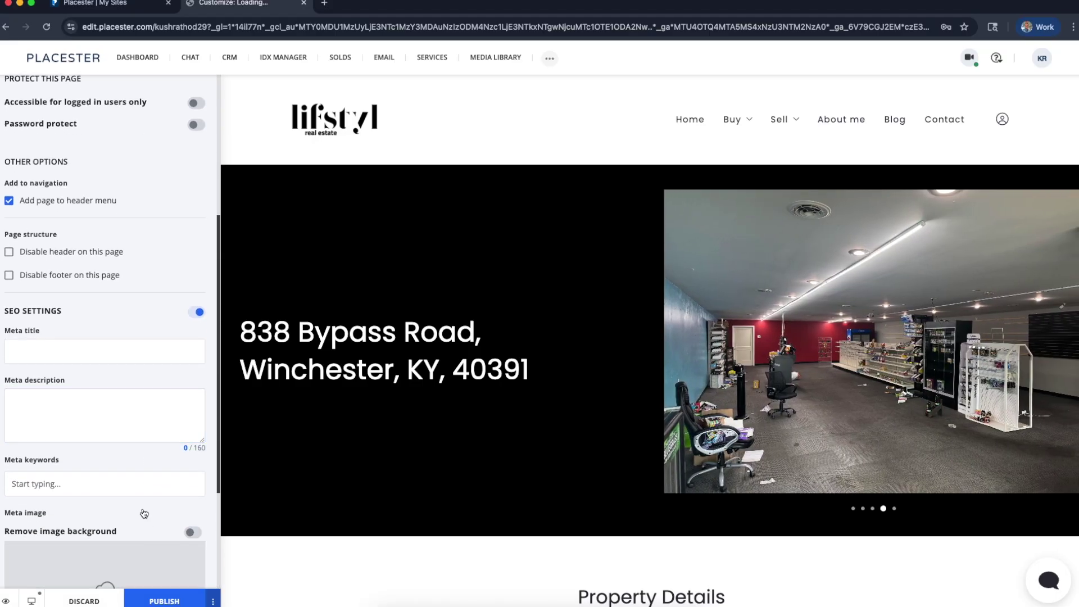
pyautogui.scroll(-2, 79, 410)
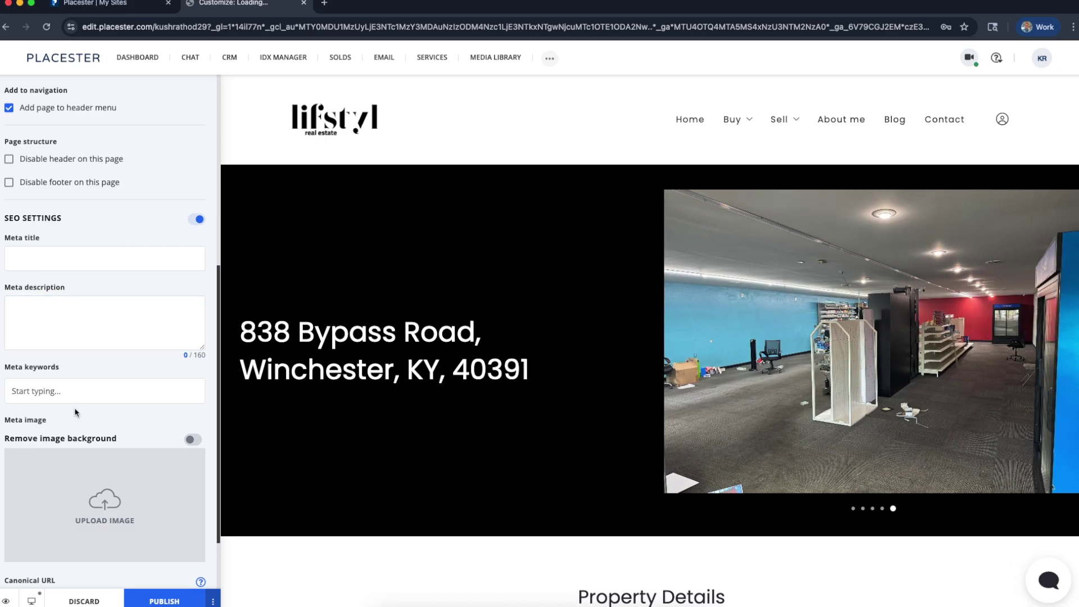
# Enter the meta title 'Commercial building for sale in Winchester KY', fixing the typo
pyautogui.click(38, 256)
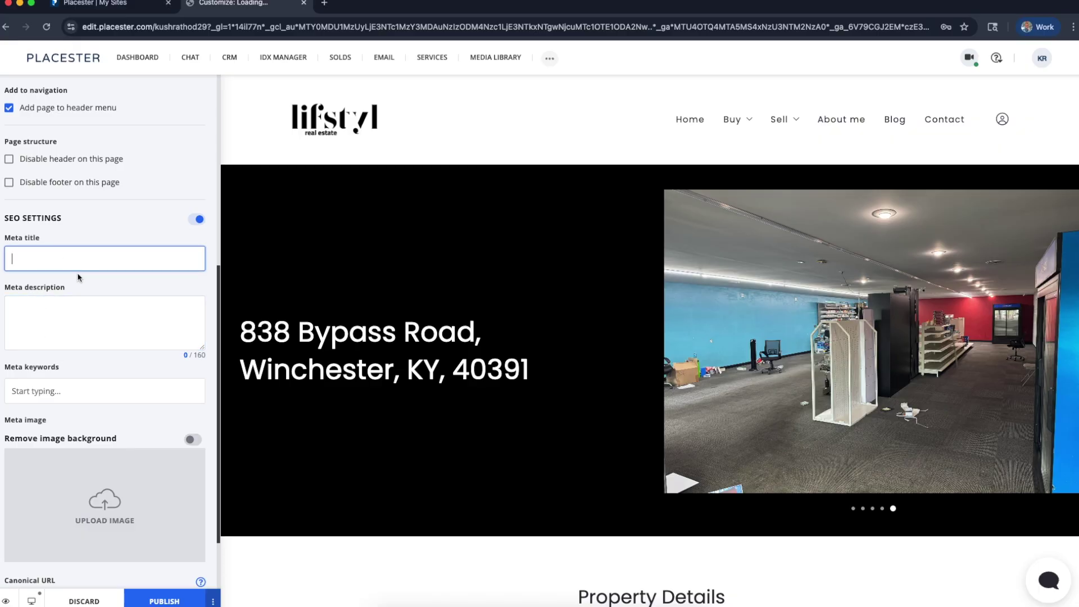
pyautogui.scroll(1, 79, 274)
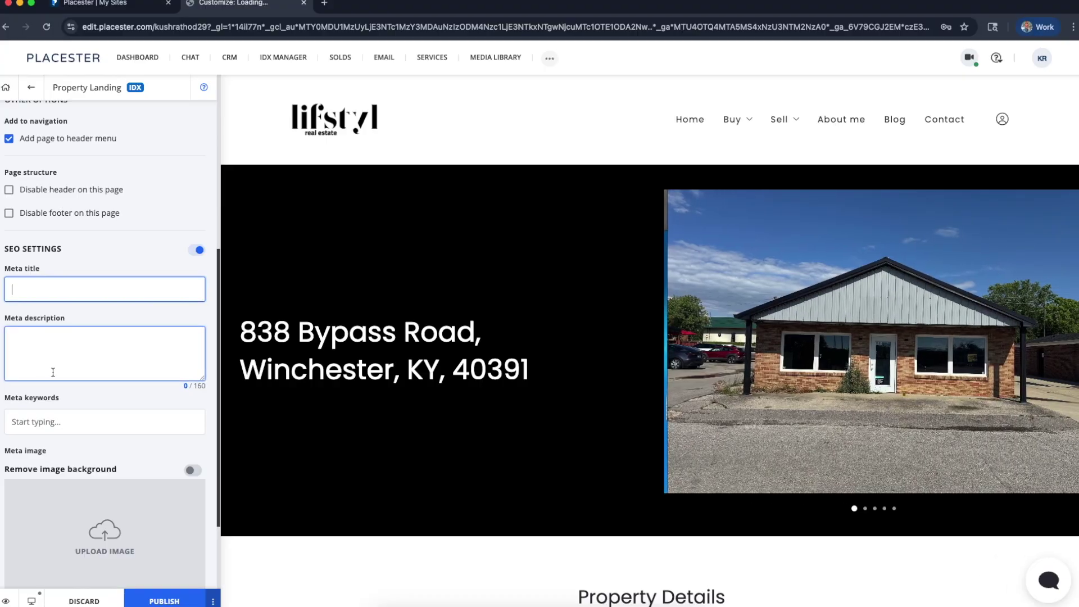
pyautogui.click(54, 282)
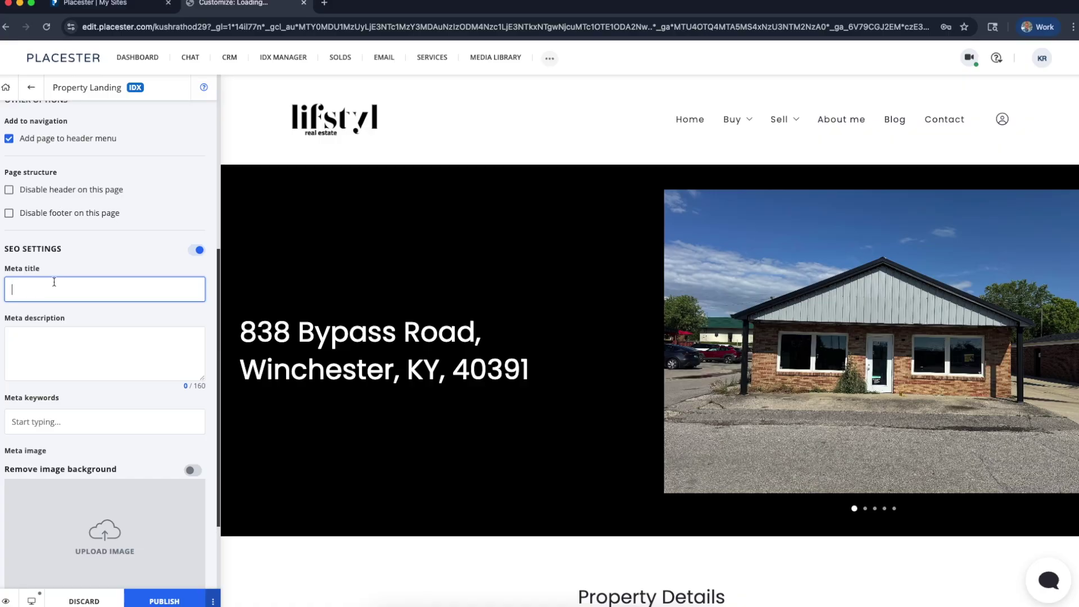
pyautogui.write('Commericla')
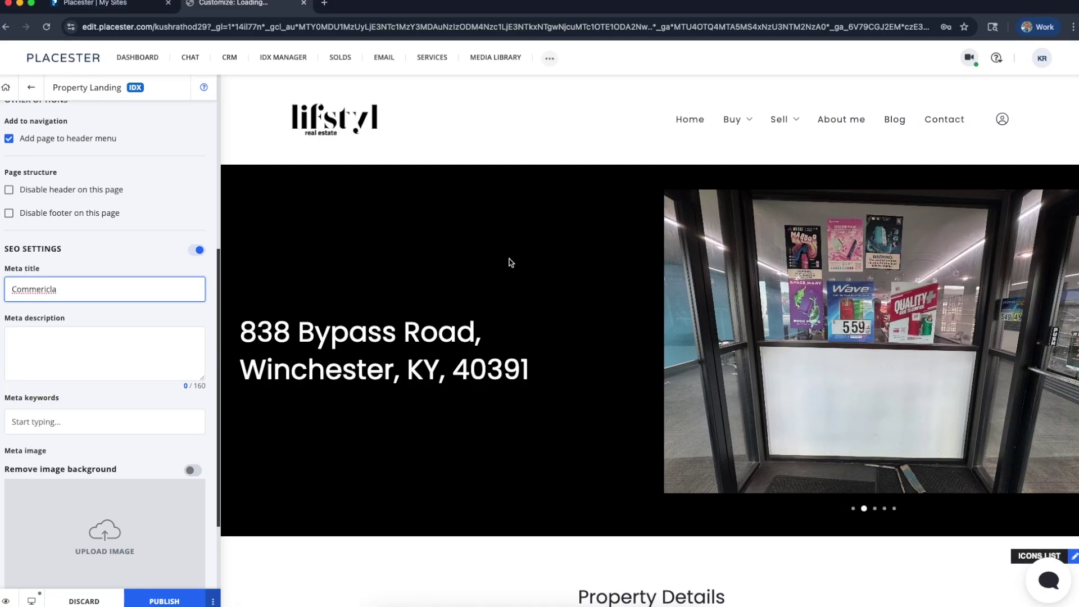
pyautogui.scroll(-3, 601, 342)
pyautogui.scroll(2, 850, 448)
pyautogui.click(853, 475)
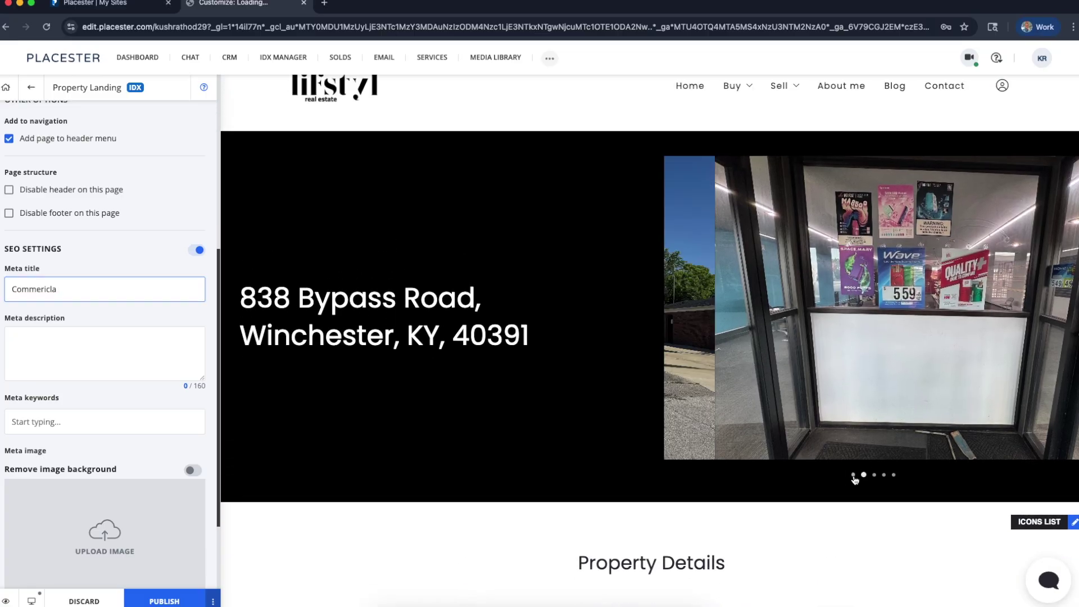
pyautogui.click(30, 331)
pyautogui.click(93, 285)
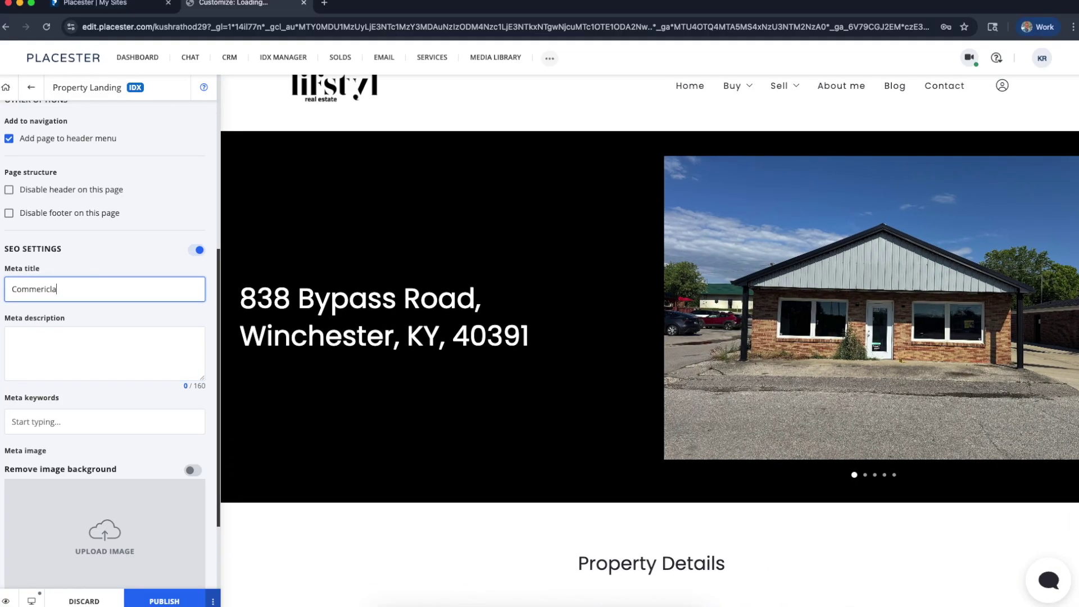
pyautogui.write('cial building for sale in Winchester KY')
pyautogui.click(62, 358)
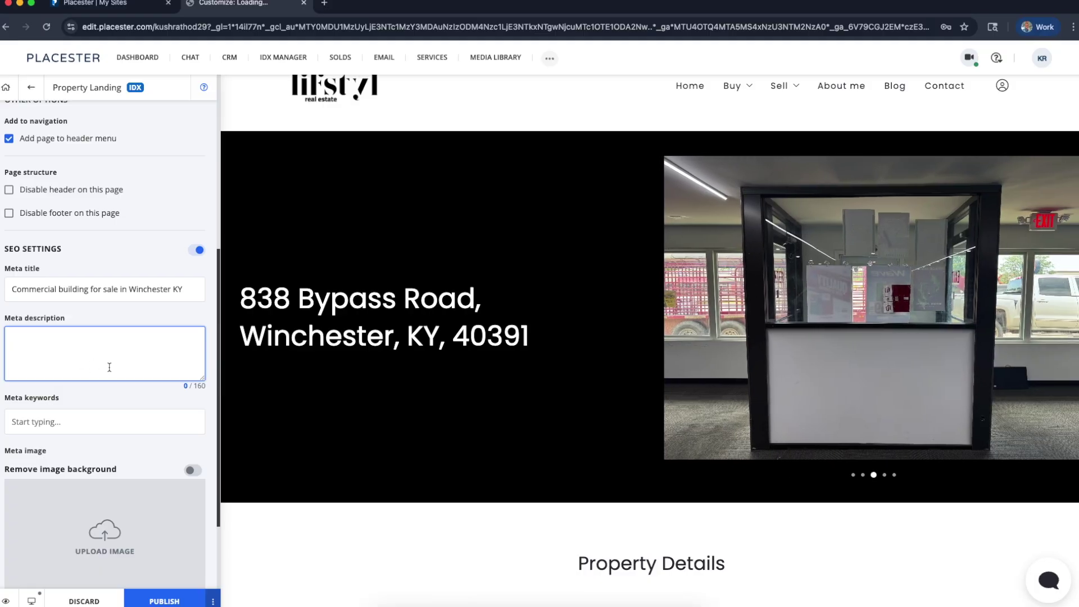
# Fill the meta description with placeholder text and add keyword tags commercial, b-3 and winchester
pyautogui.write('ewlkdj;wqkedf/ldkejmwqe/;ejmd;lfjm')
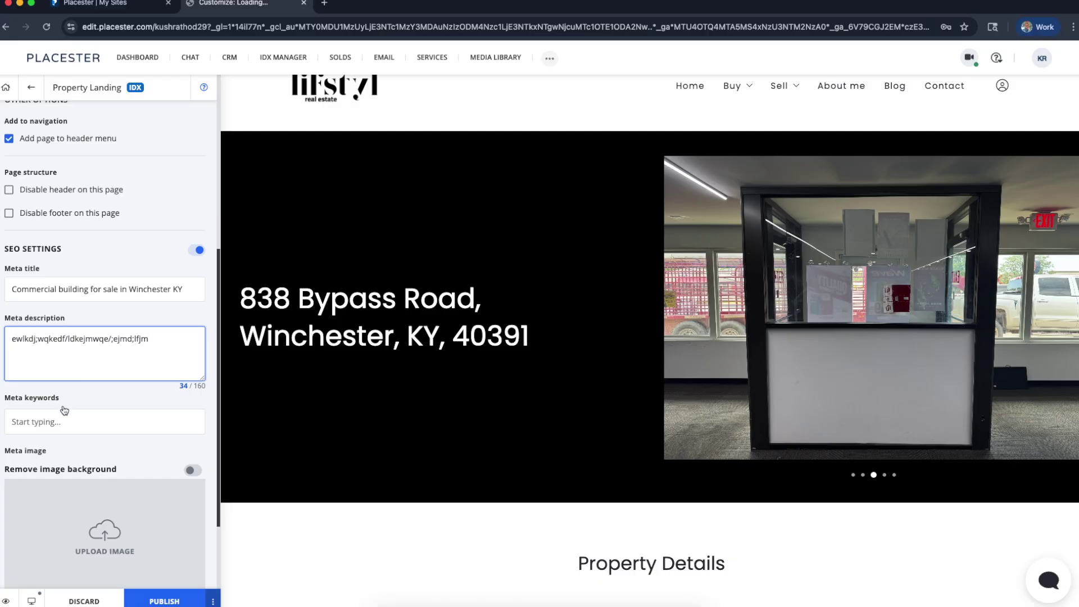
pyautogui.click(61, 421)
pyautogui.write('commericlal')
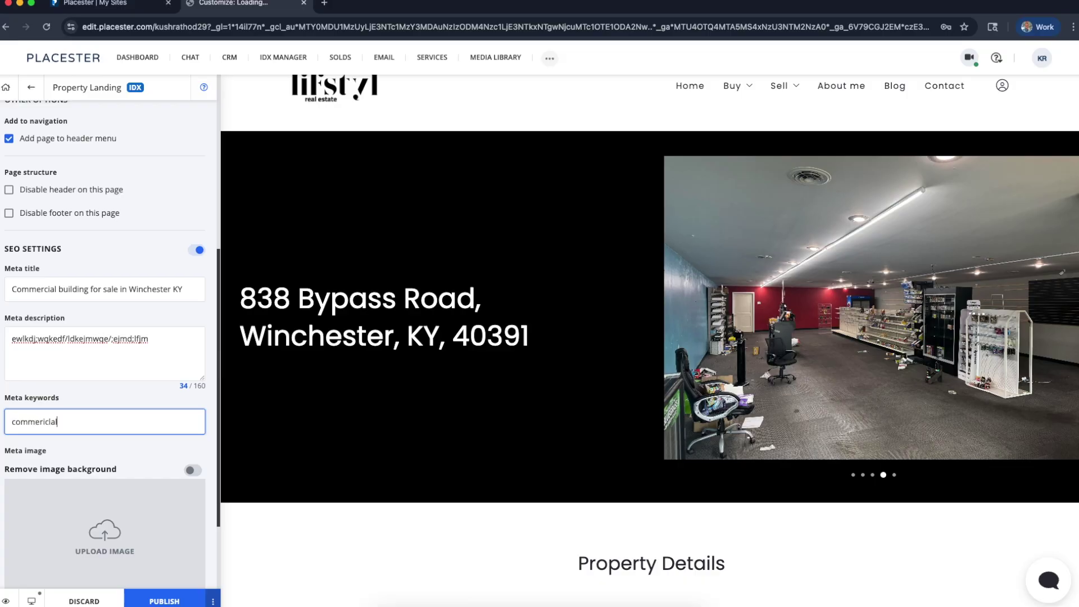
pyautogui.write('cial')
pyautogui.press('Return')
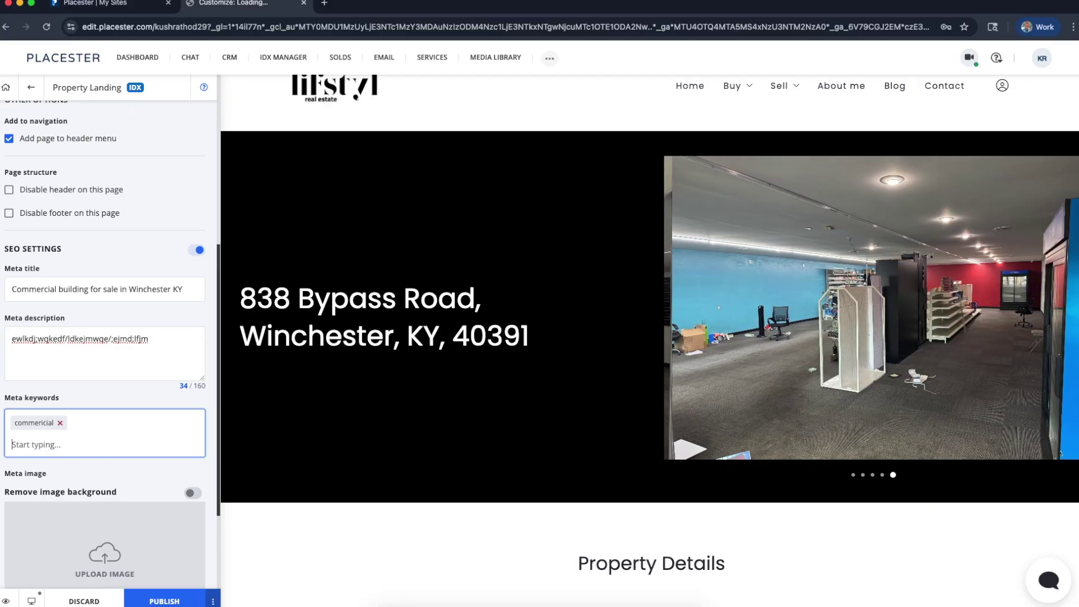
pyautogui.write('b-3')
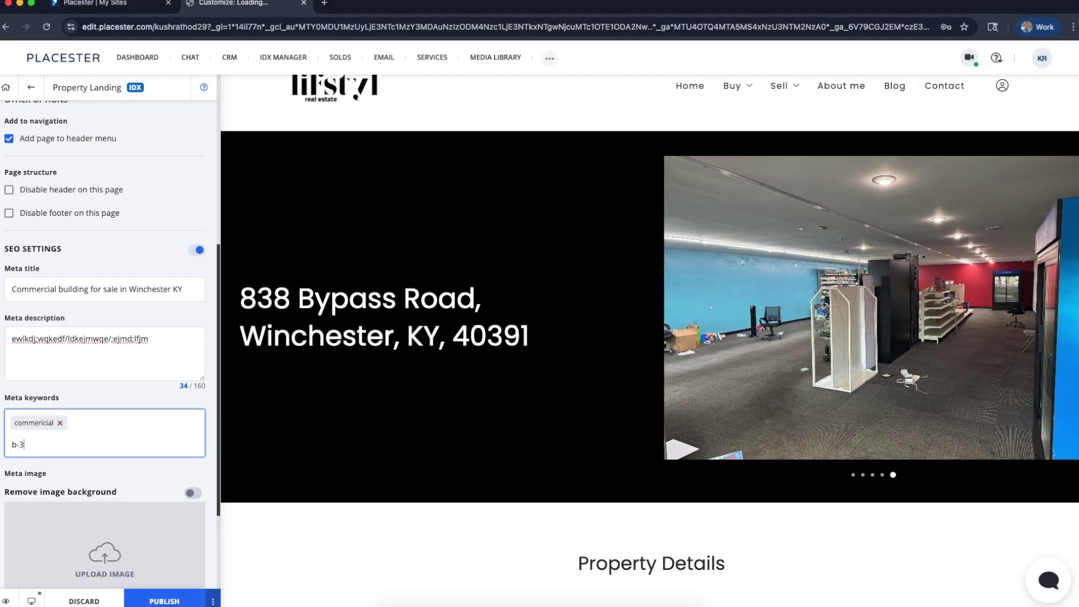
pyautogui.press('Return')
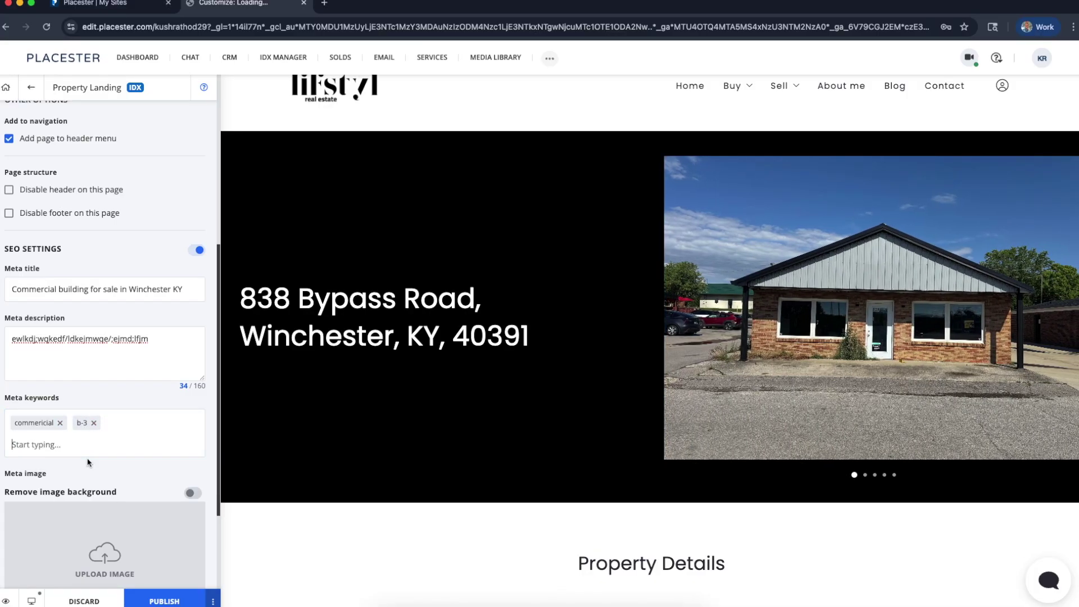
pyautogui.write('winchester')
pyautogui.press('Return')
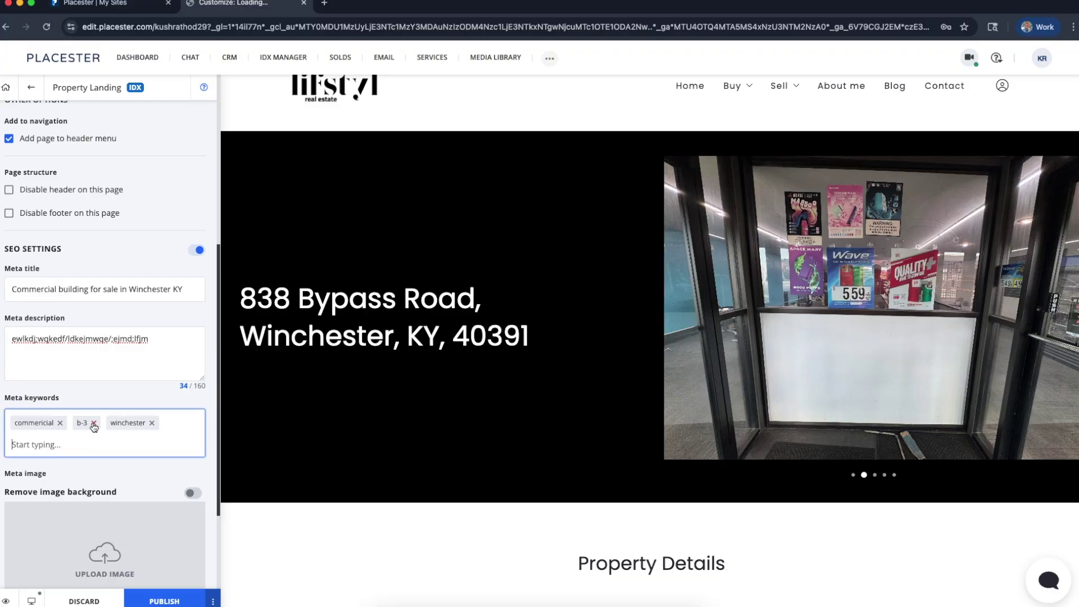
pyautogui.scroll(-3, 121, 461)
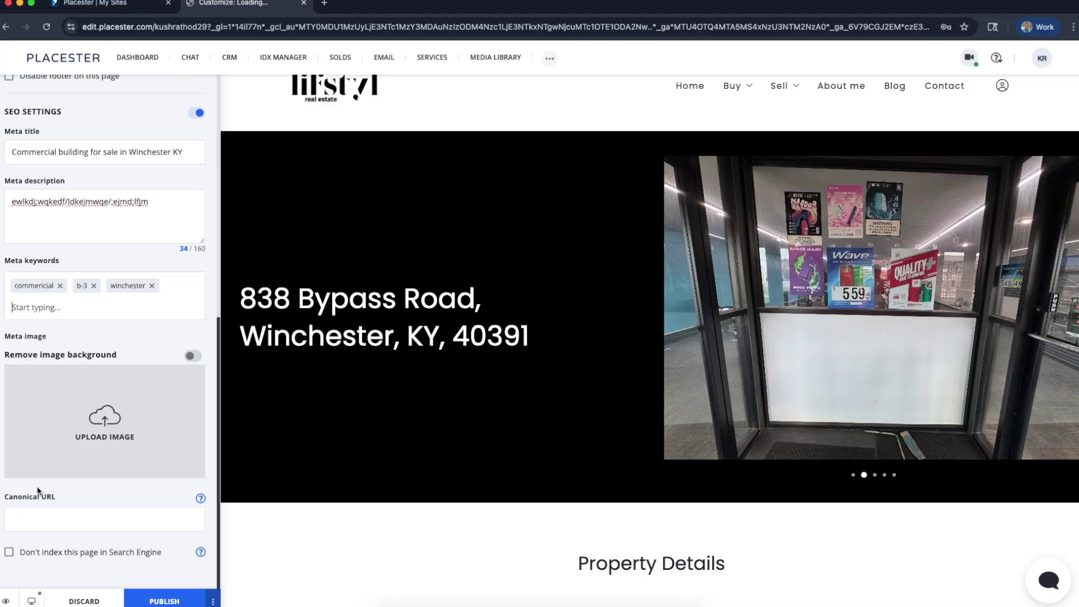
# Publish the 'Great Commercial Building For Sale!' landing page from the Page options panel
pyautogui.moveTo(200, 499)
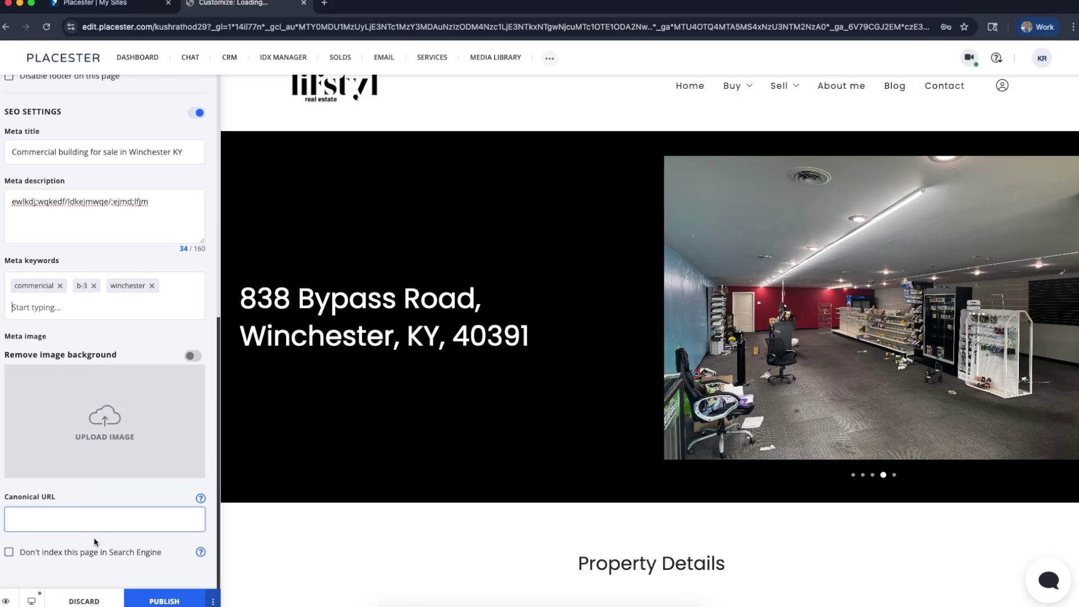
pyautogui.scroll(10, 100, 501)
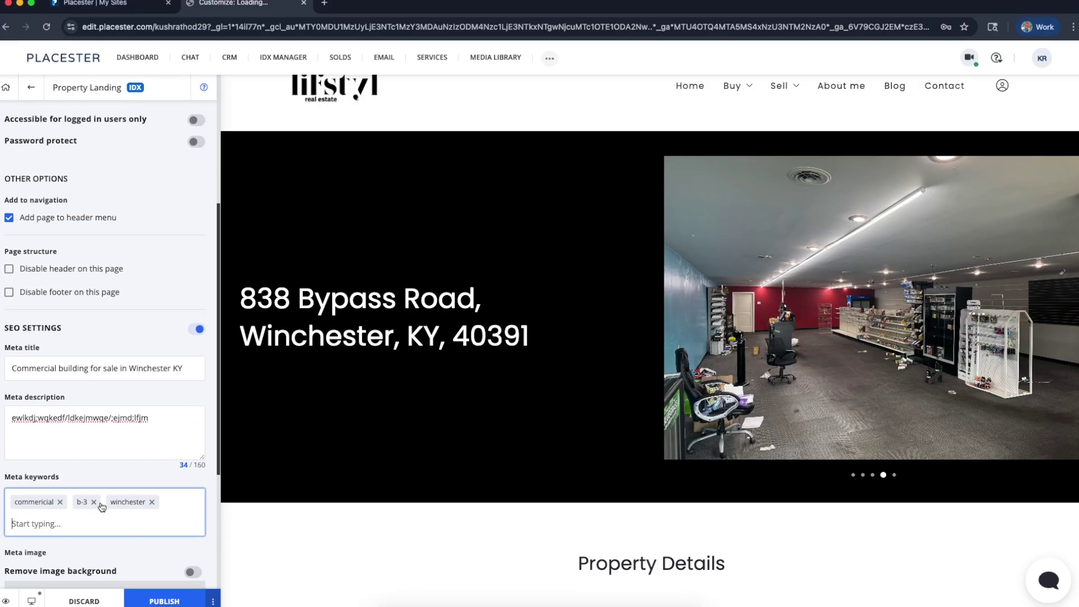
pyautogui.scroll(-5, 100, 506)
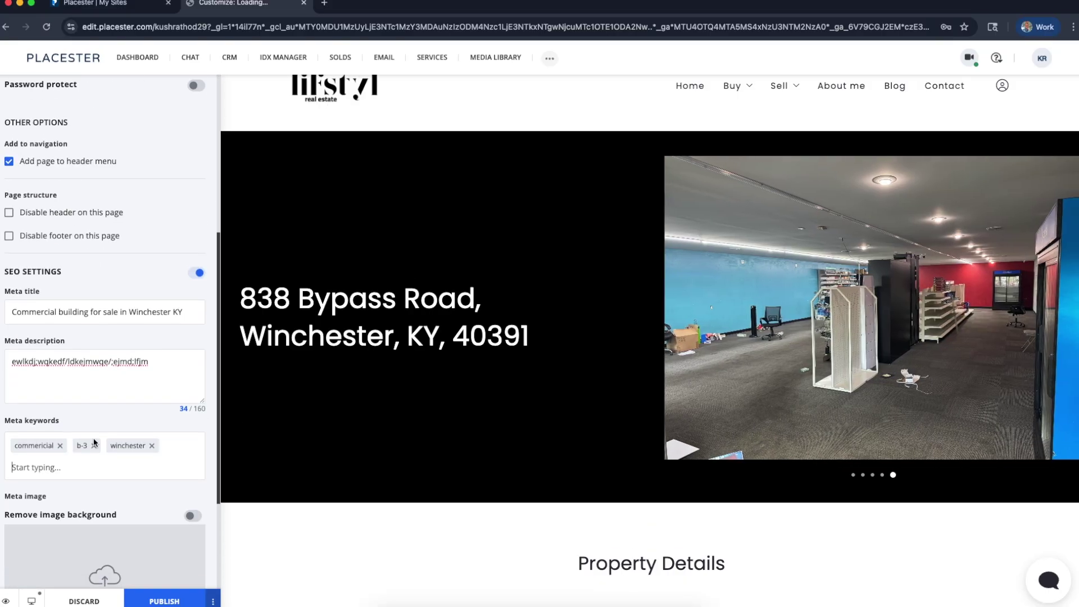
pyautogui.scroll(5, 151, 291)
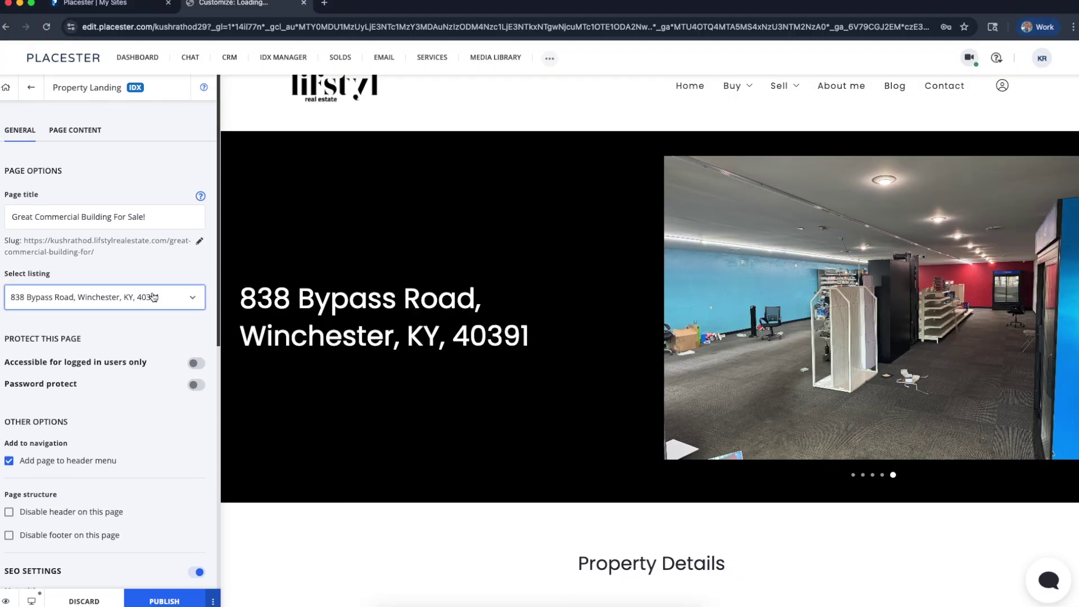
pyautogui.click(51, 257)
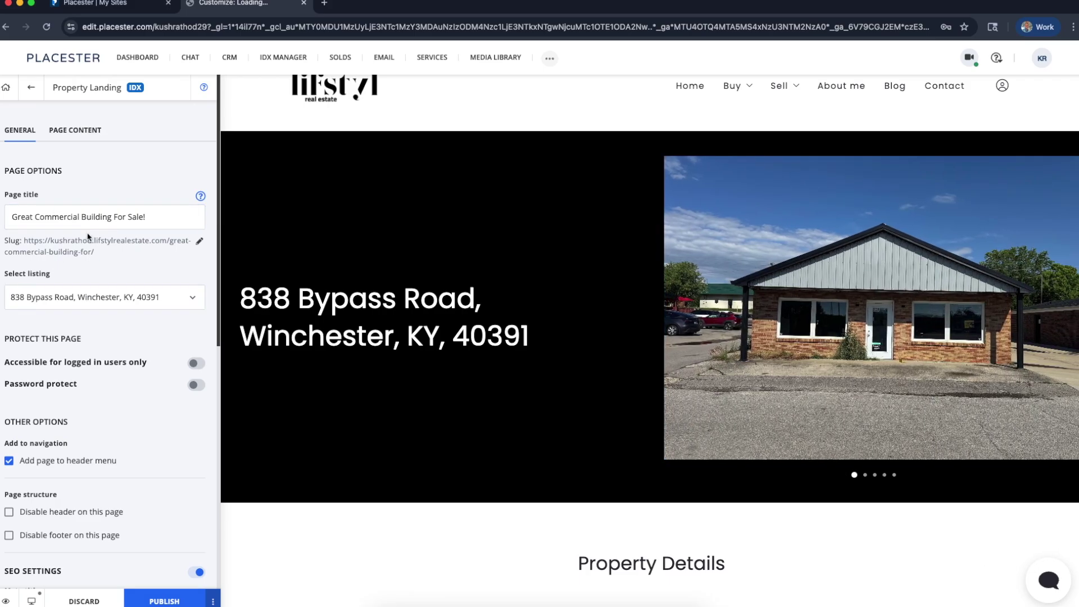
pyautogui.click(64, 209)
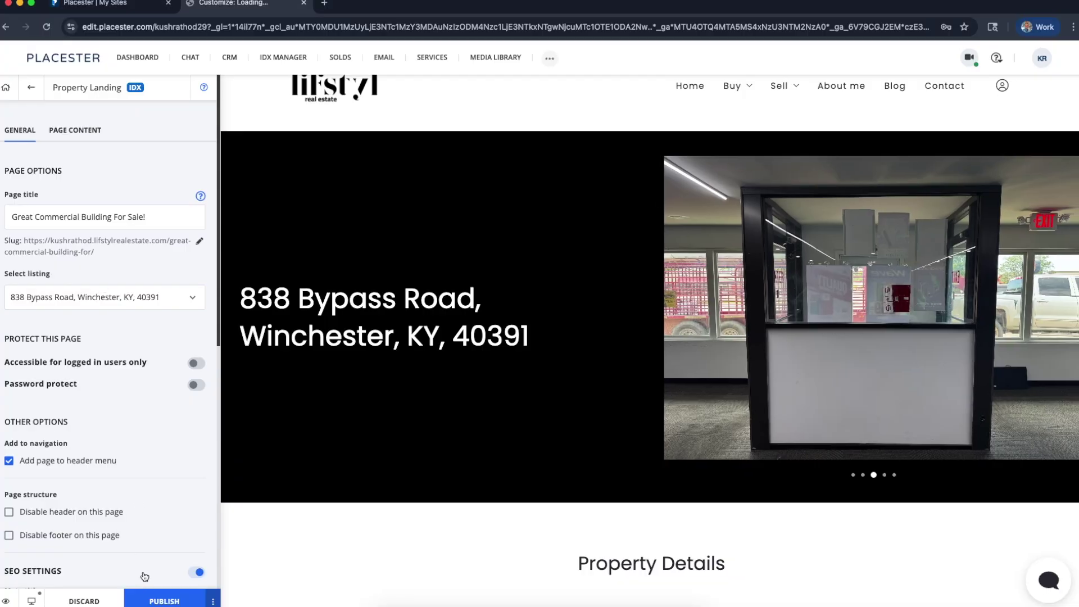
pyautogui.click(164, 600)
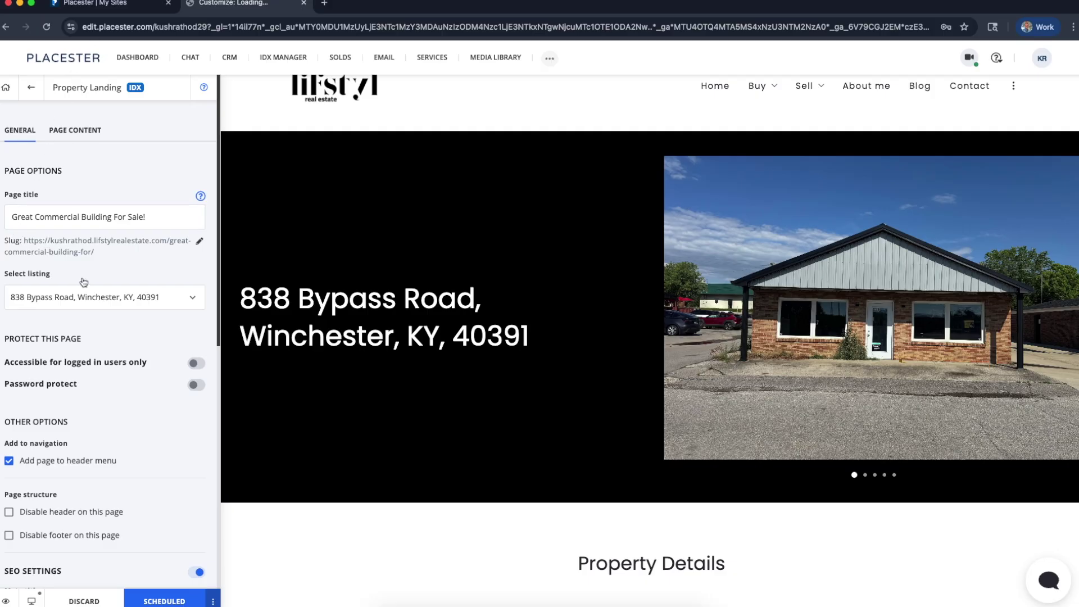
pyautogui.scroll(5, 84, 282)
pyautogui.hscroll(-3, 79, 267)
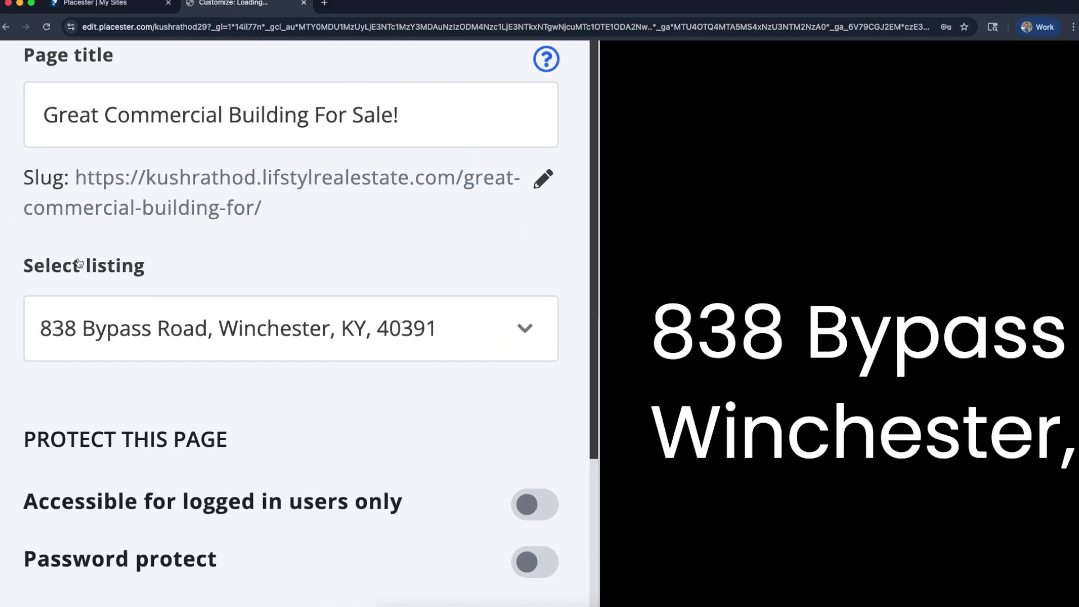
pyautogui.click(543, 180)
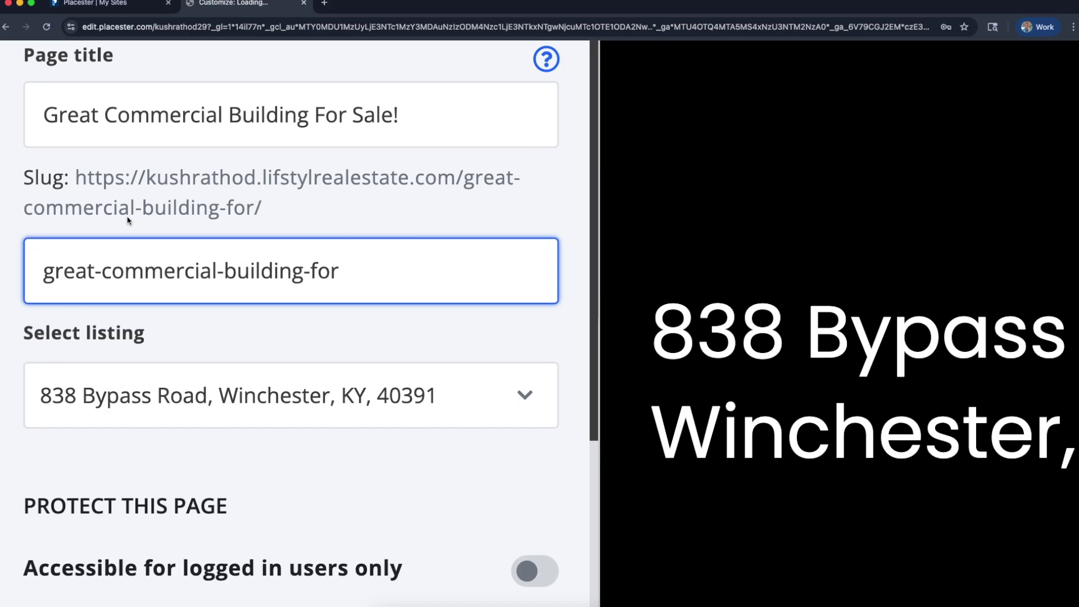
pyautogui.tripleClick(364, 277)
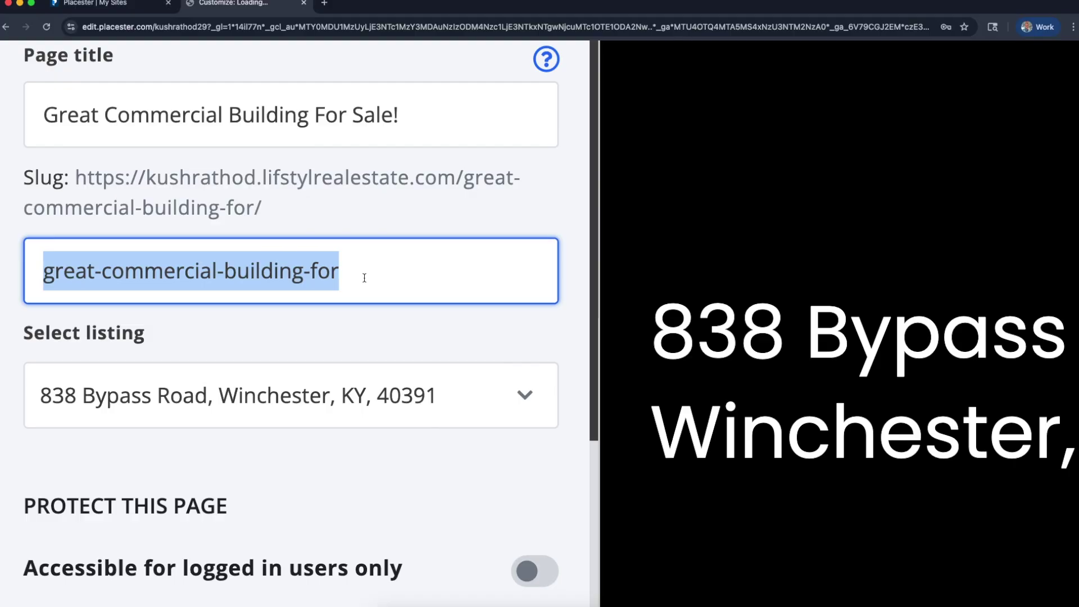
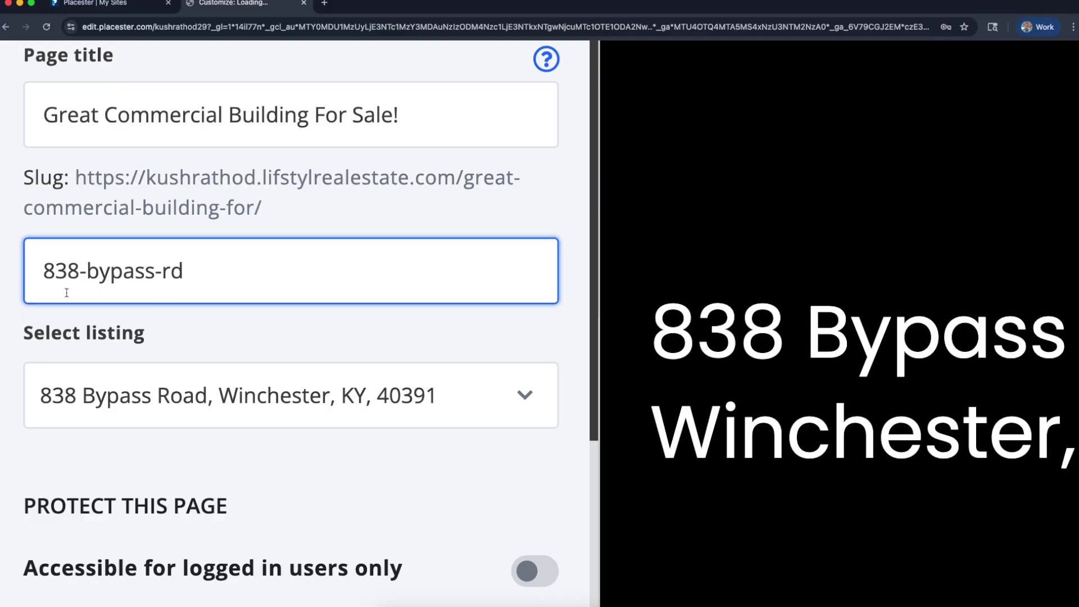
pyautogui.click(230, 336)
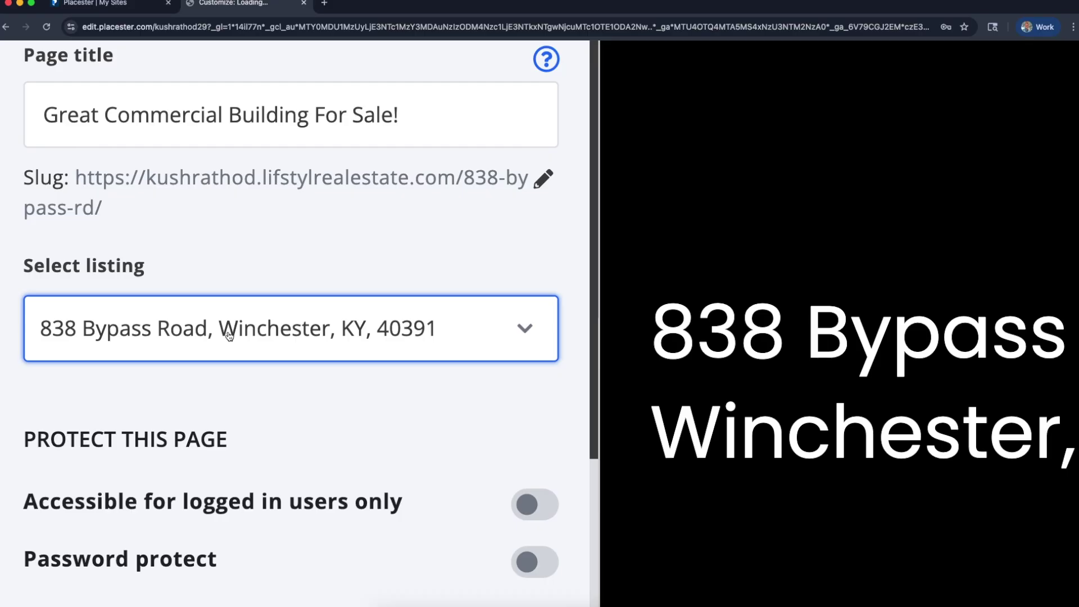
pyautogui.click(197, 230)
pyautogui.click(82, 179)
pyautogui.moveTo(82, 178); pyautogui.dragTo(108, 210)
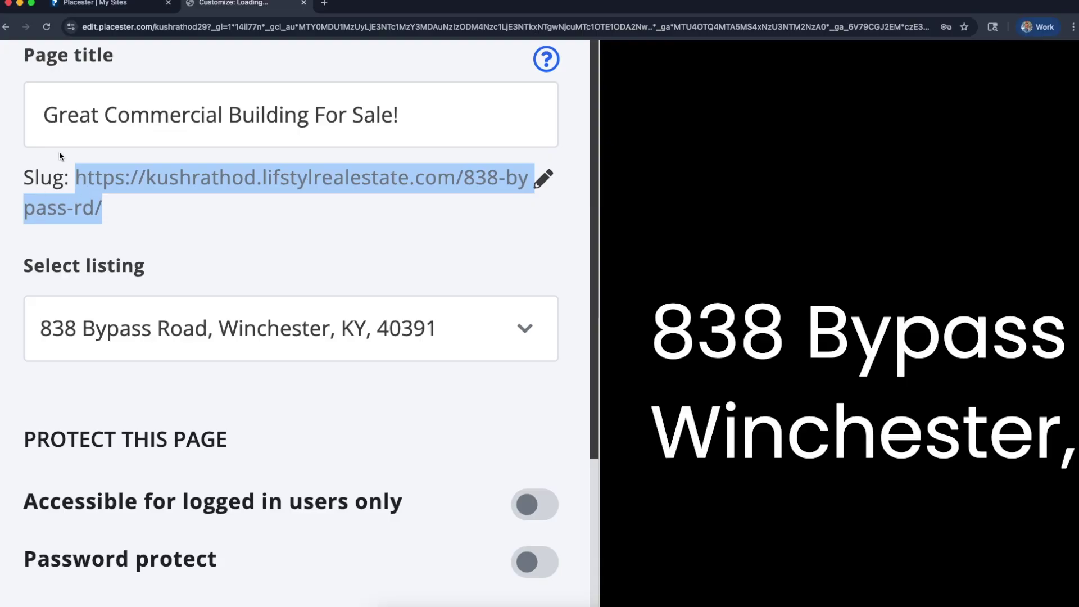
pyautogui.rightClick(160, 184)
pyautogui.click(172, 206)
pyautogui.click(325, 4)
pyautogui.press('super+v')
pyautogui.press('Return')
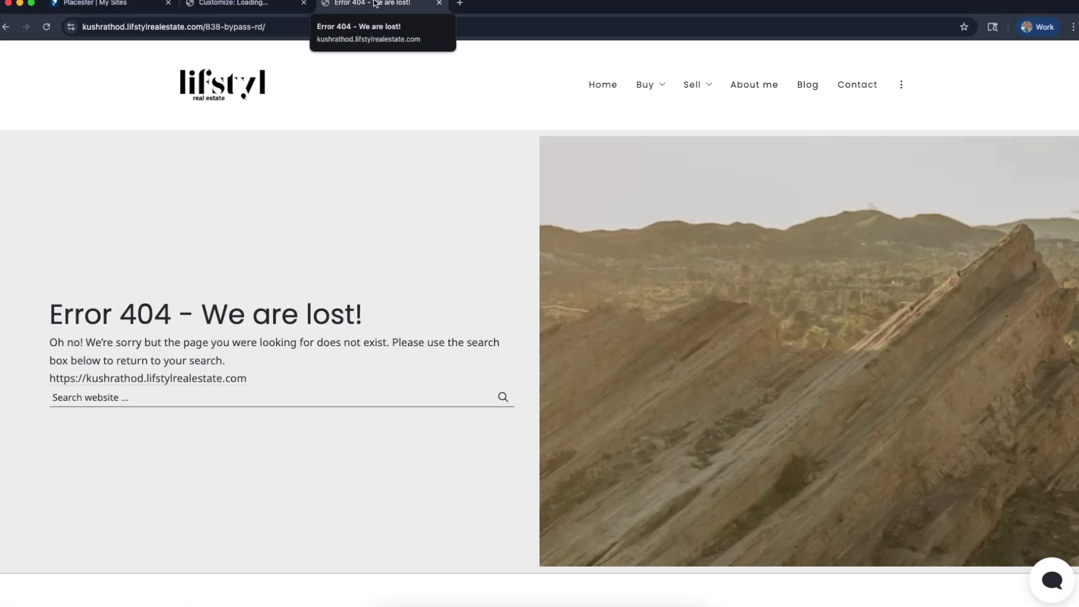
pyautogui.click(439, 4)
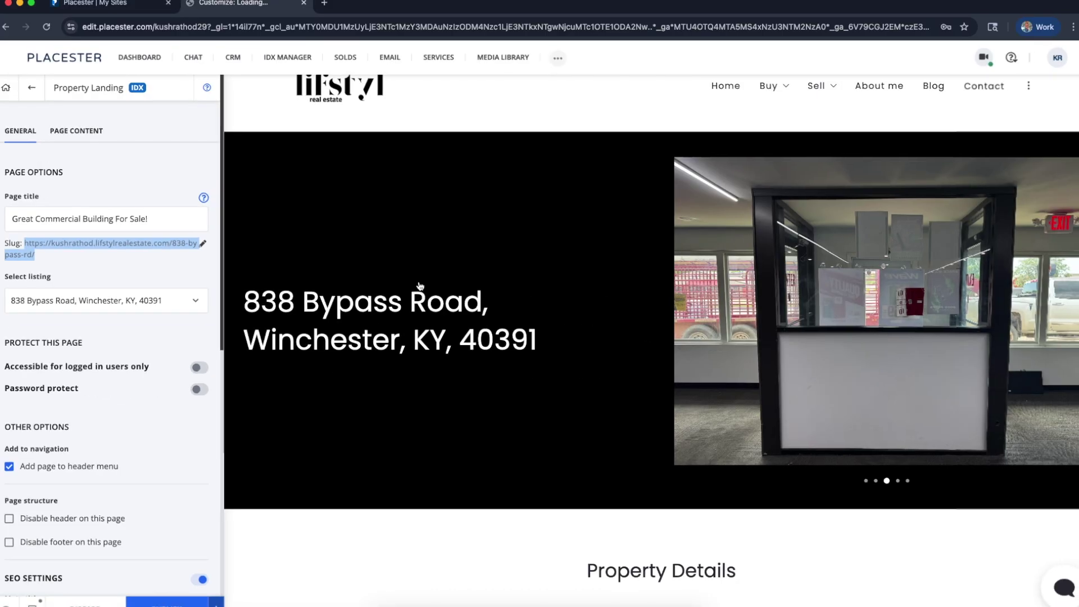
pyautogui.click(157, 600)
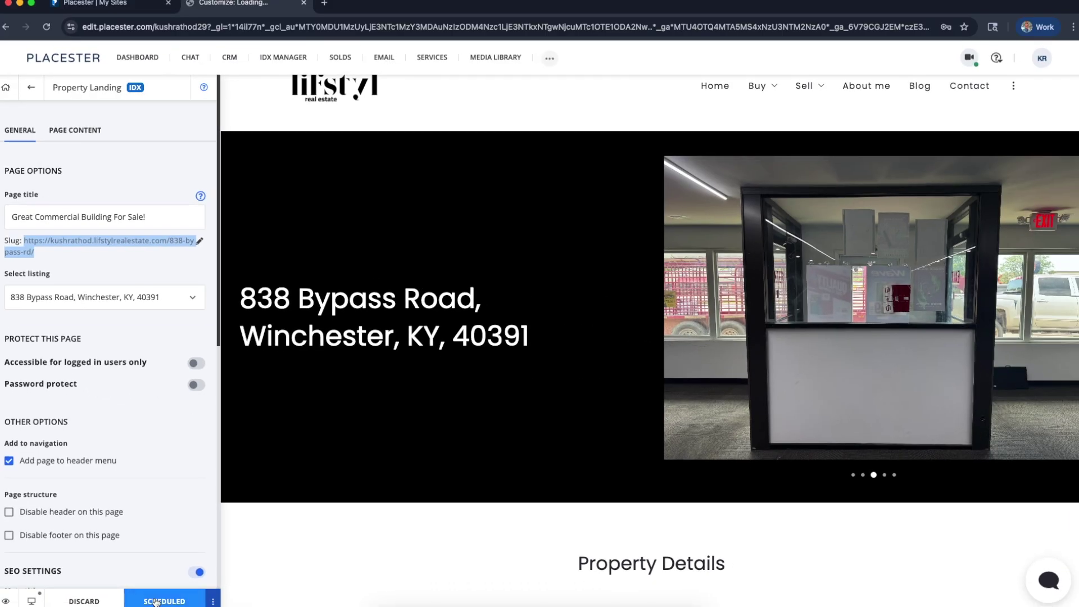
# Check the page's scheduled publish date, then return to the customizer's main section list
pyautogui.click(113, 333)
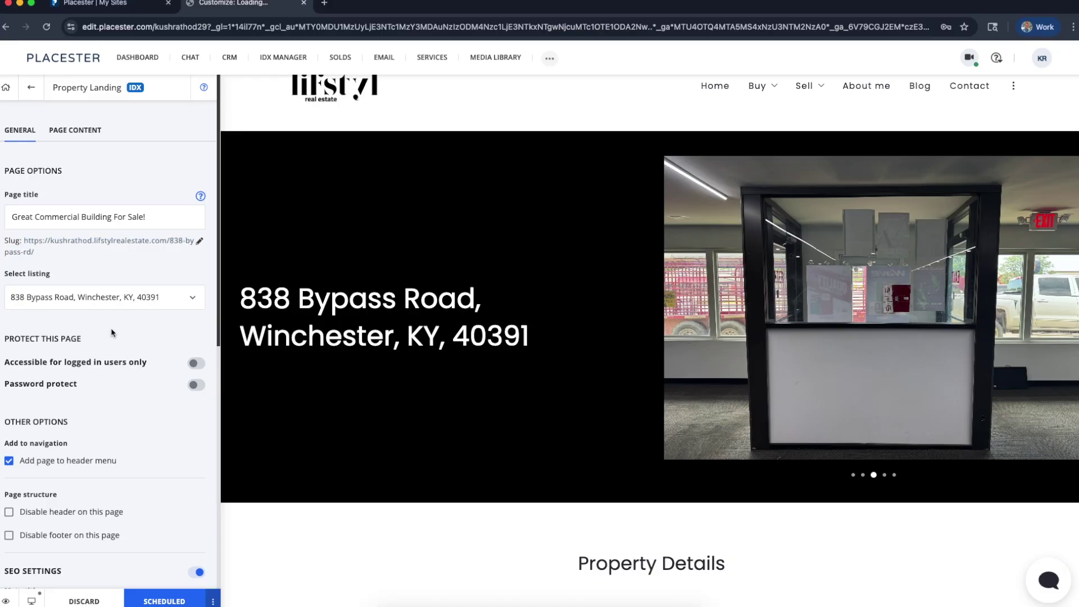
pyautogui.click(213, 601)
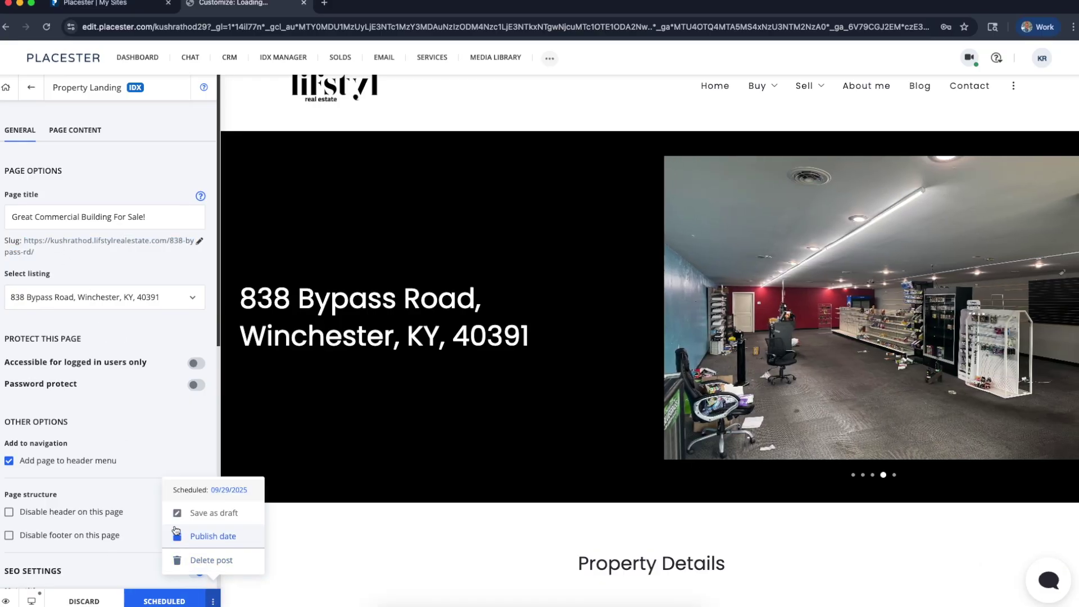
pyautogui.click(164, 601)
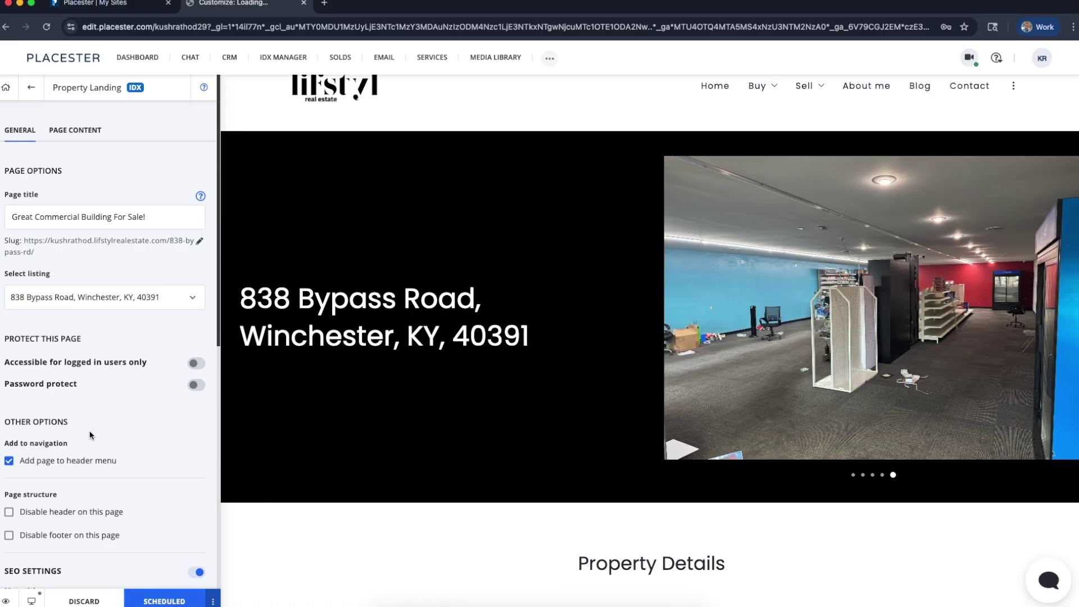
pyautogui.click(31, 87)
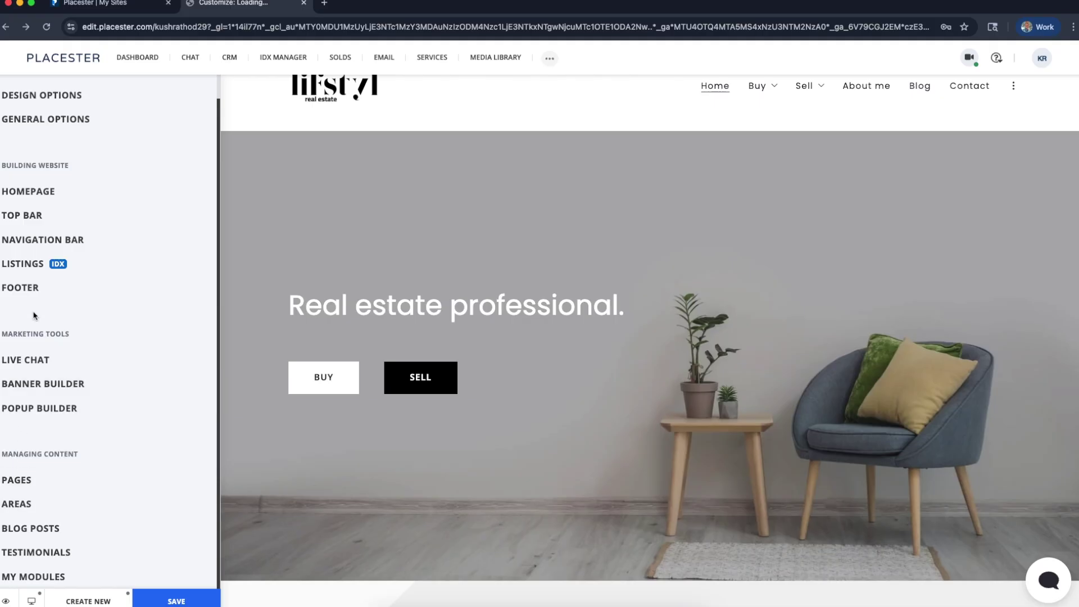
# From the Scheduled pages list, edit the Great Commercial Building page and open its UPDATE options
pyautogui.click(45, 482)
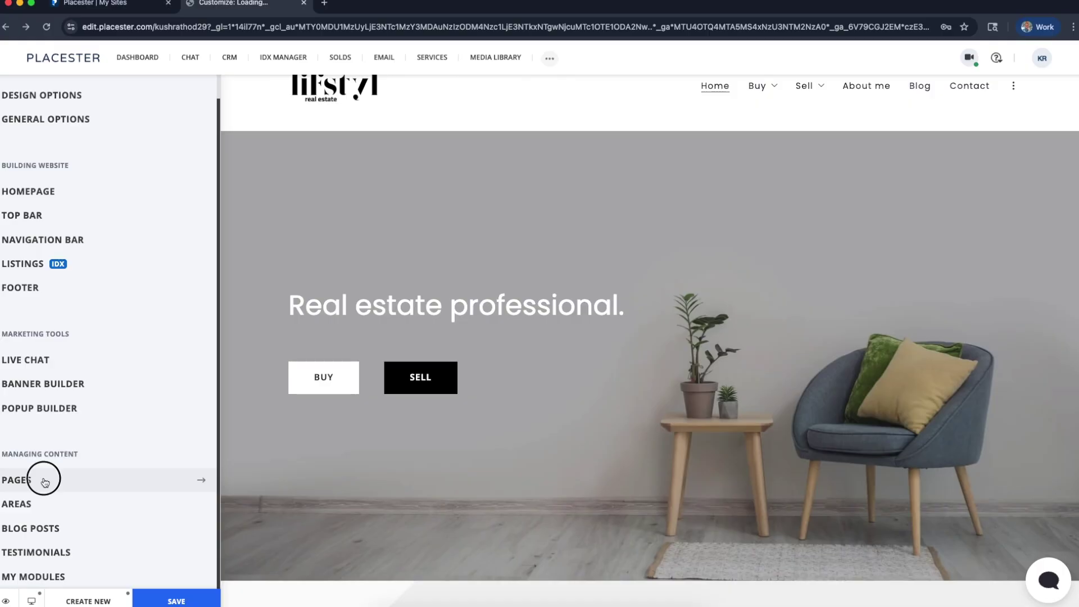
pyautogui.click(119, 175)
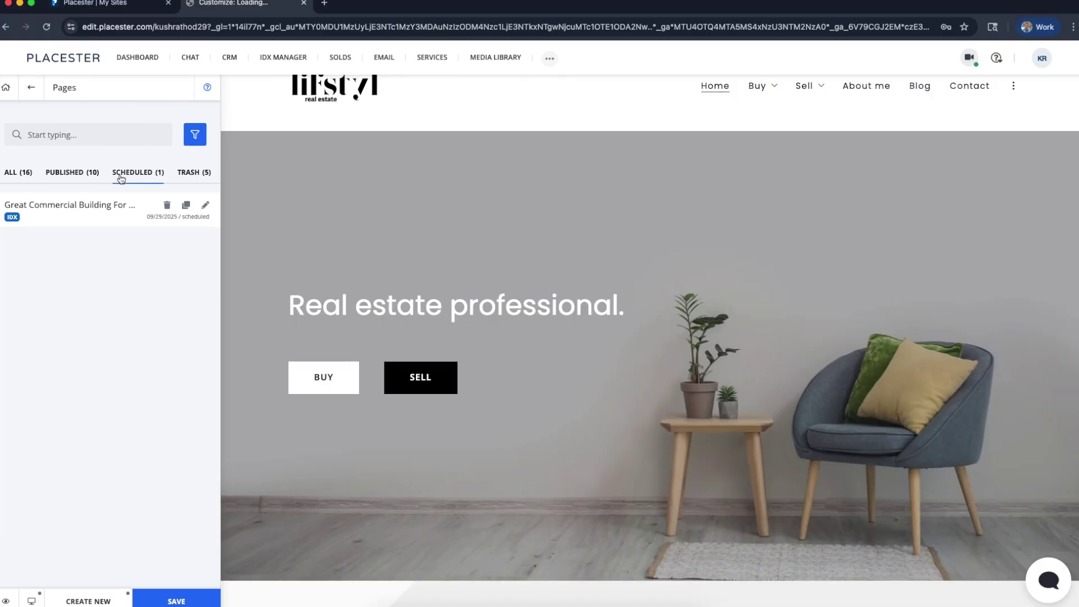
pyautogui.click(205, 211)
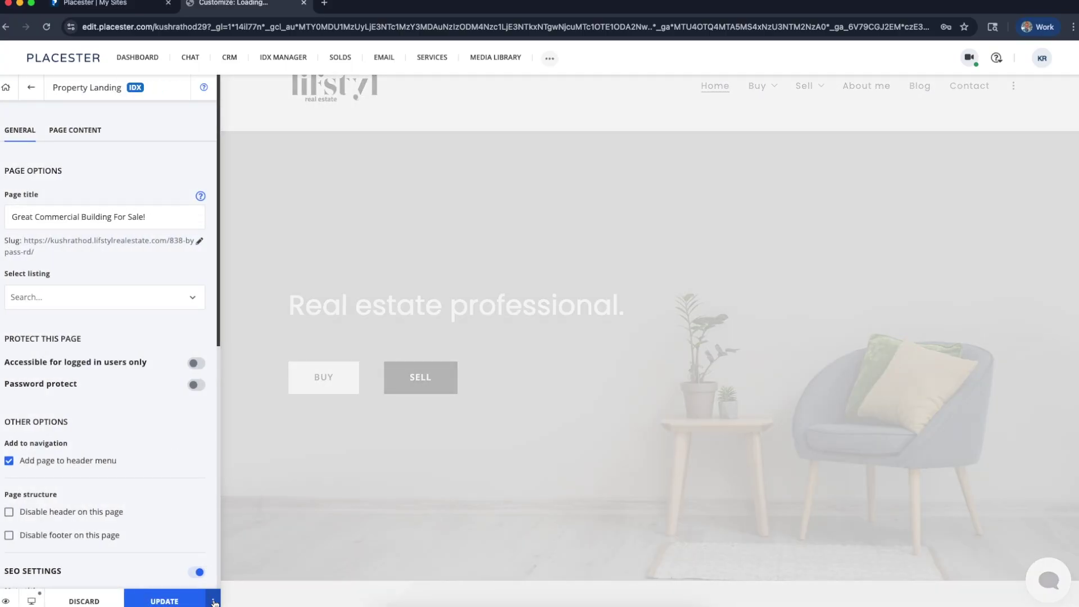
pyautogui.click(213, 600)
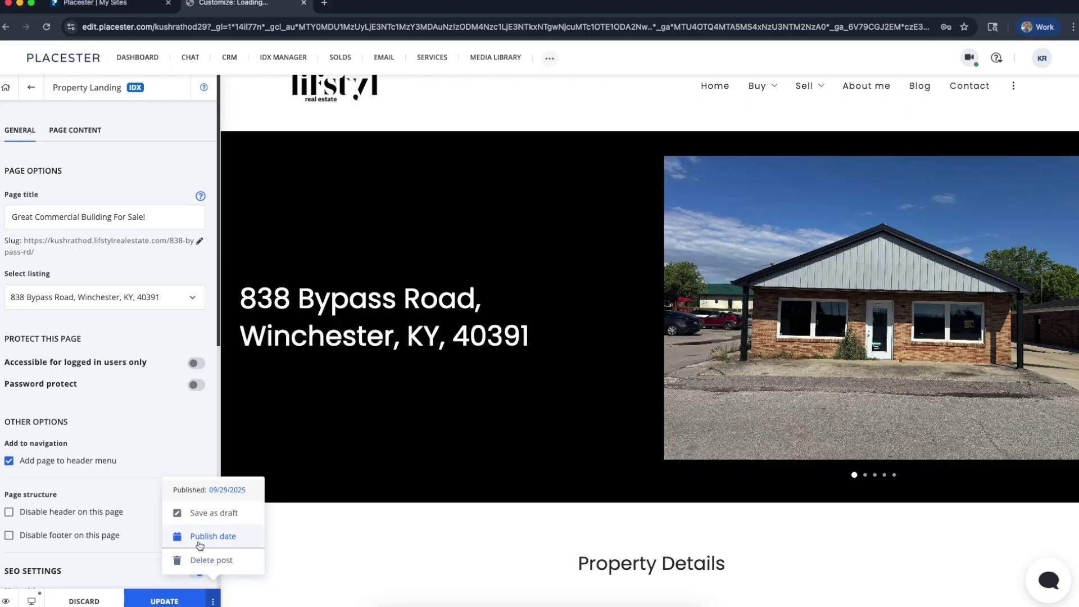
# Reschedule the page to publish on September 29, 2025 at 02:25 PM
pyautogui.click(199, 544)
pyautogui.click(130, 501)
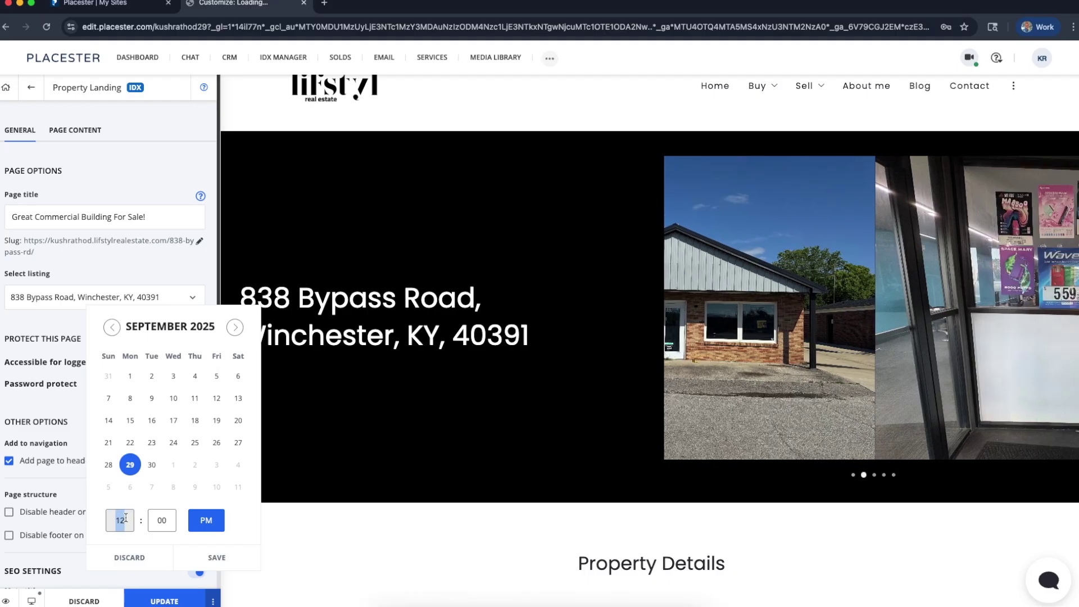
pyautogui.write('2')
pyautogui.click(159, 518)
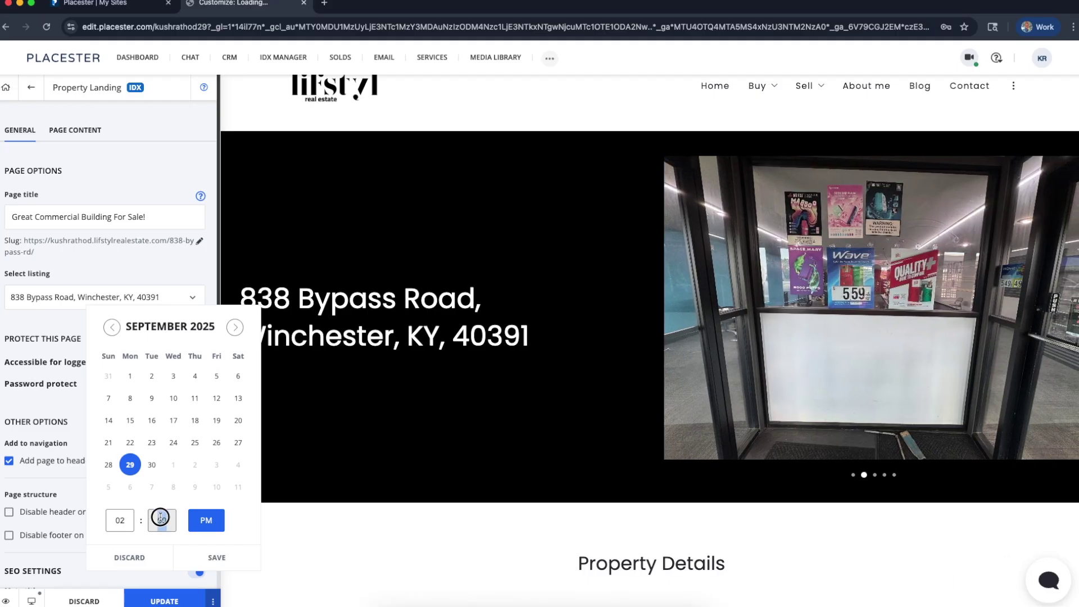
pyautogui.write('25')
pyautogui.click(222, 557)
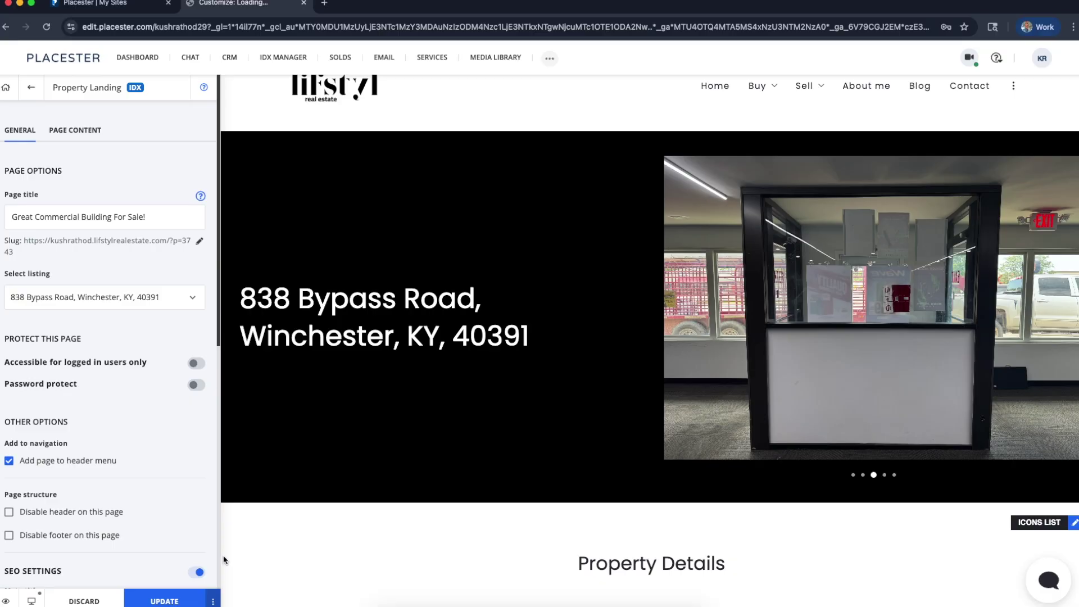
pyautogui.click(168, 597)
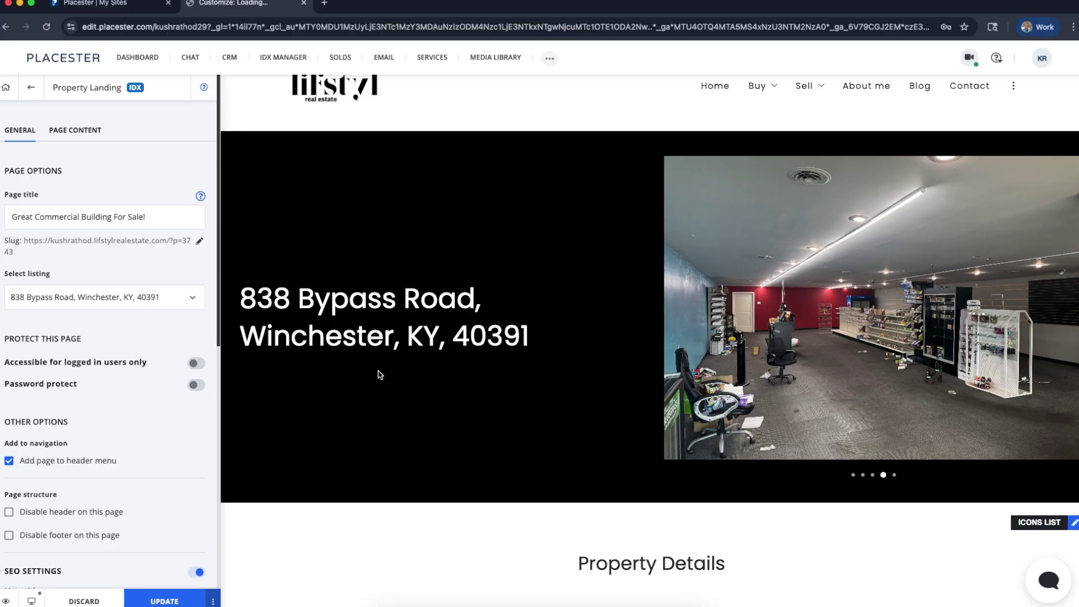
pyautogui.scroll(-7, 635, 465)
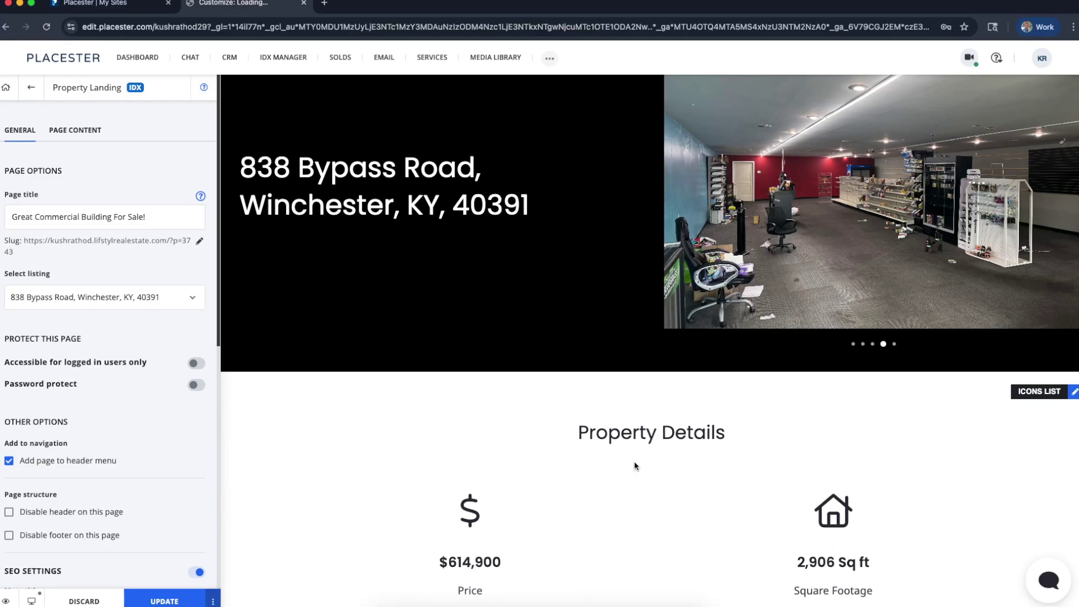
pyautogui.scroll(1, 635, 465)
pyautogui.scroll(4, 634, 461)
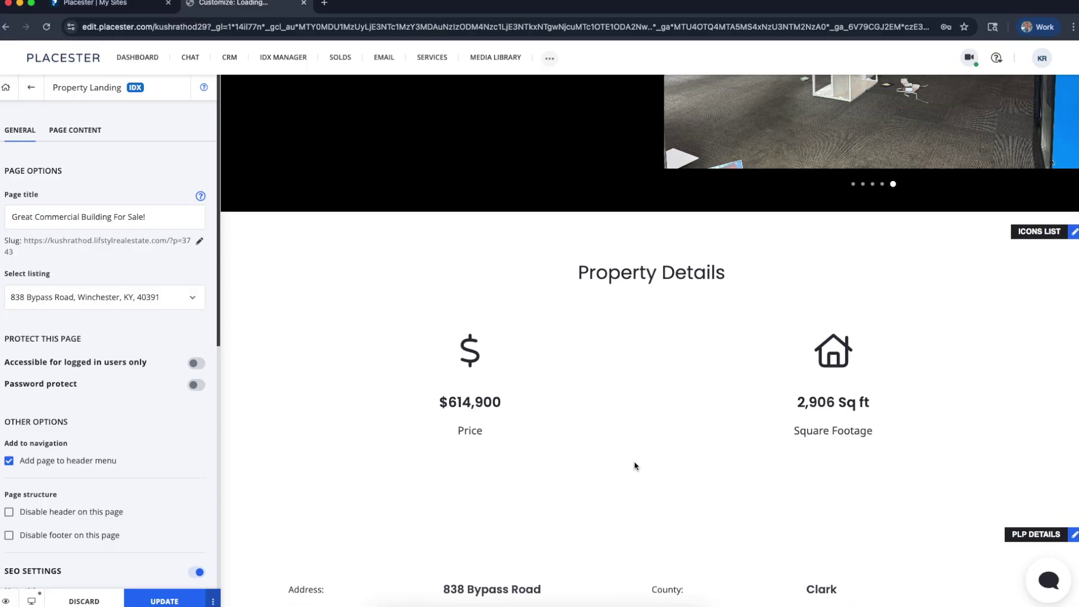
pyautogui.scroll(5, 168, 242)
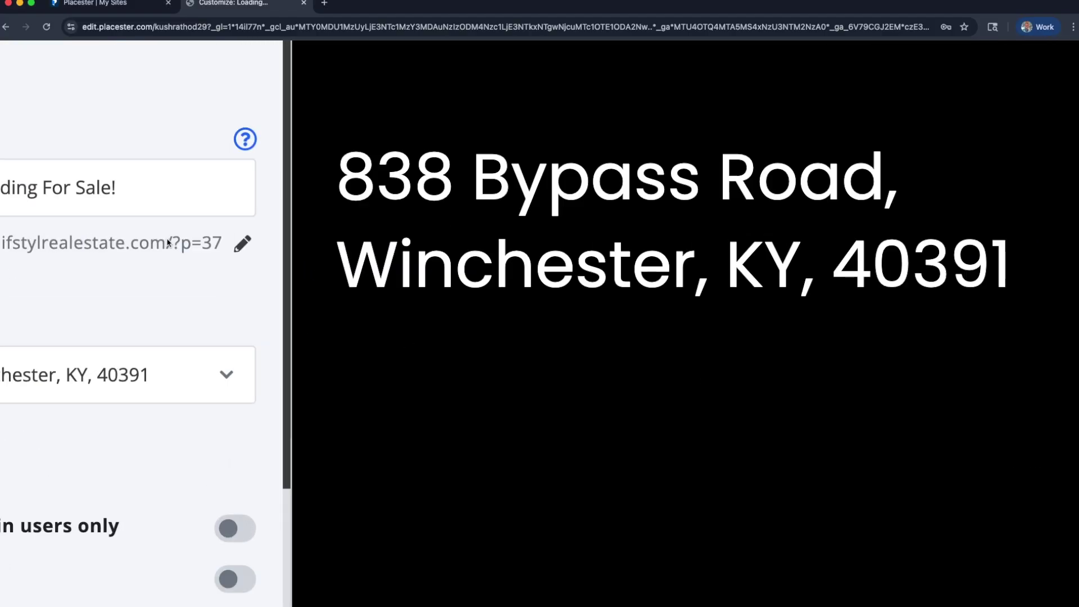
pyautogui.hscroll(-4, 180, 241)
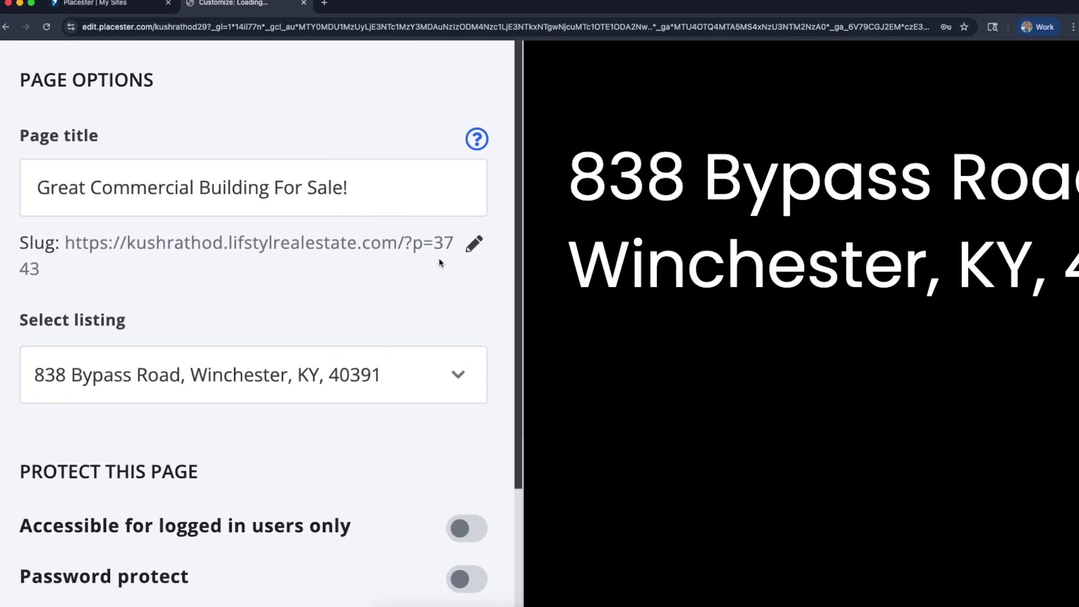
pyautogui.click(473, 245)
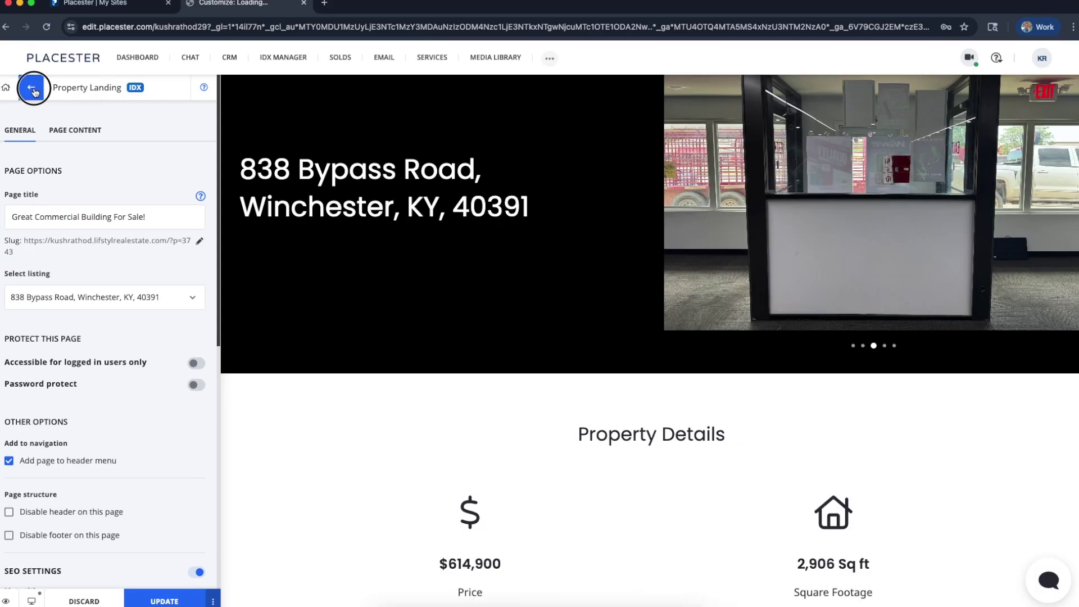
pyautogui.click(33, 90)
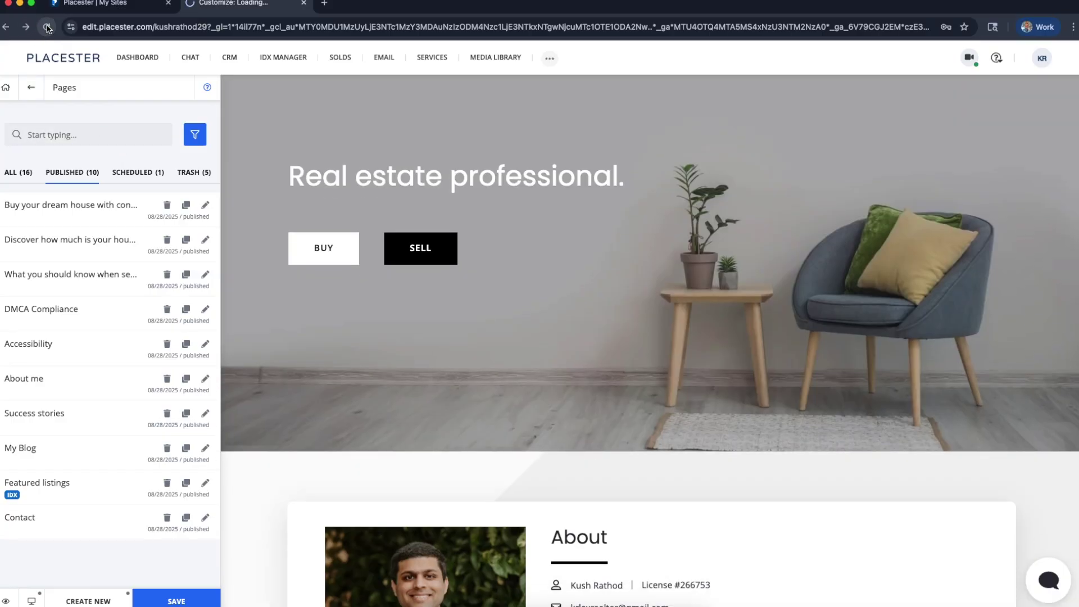
# Reload the editor so the Pages list shows the updated published page count
pyautogui.click(48, 28)
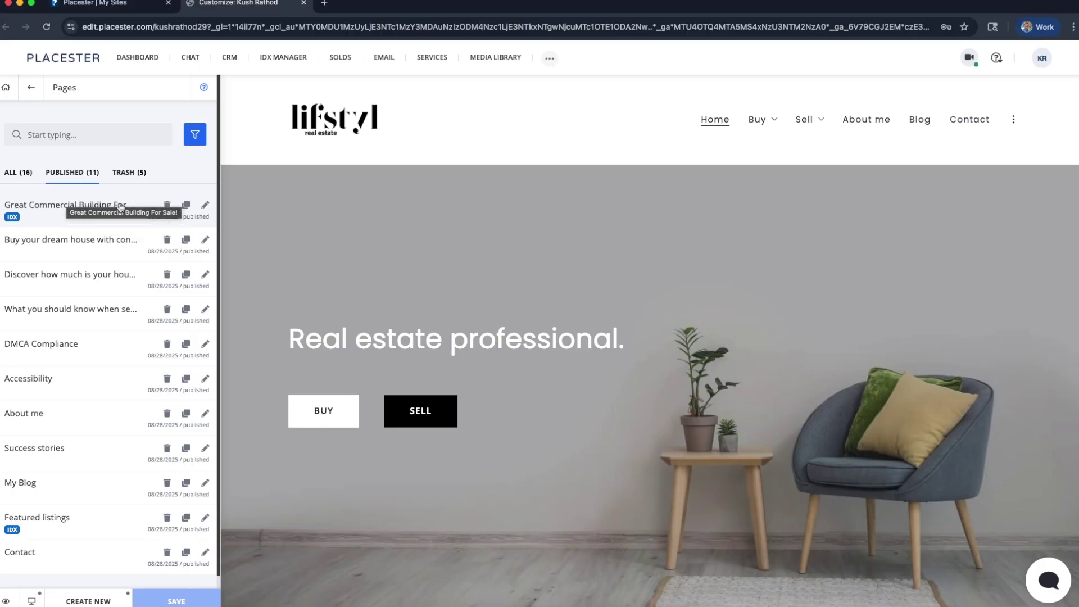
# Open the Great Commercial Building For Sale! page settings, then discard unpublished changes and return to the main menu
pyautogui.click(84, 206)
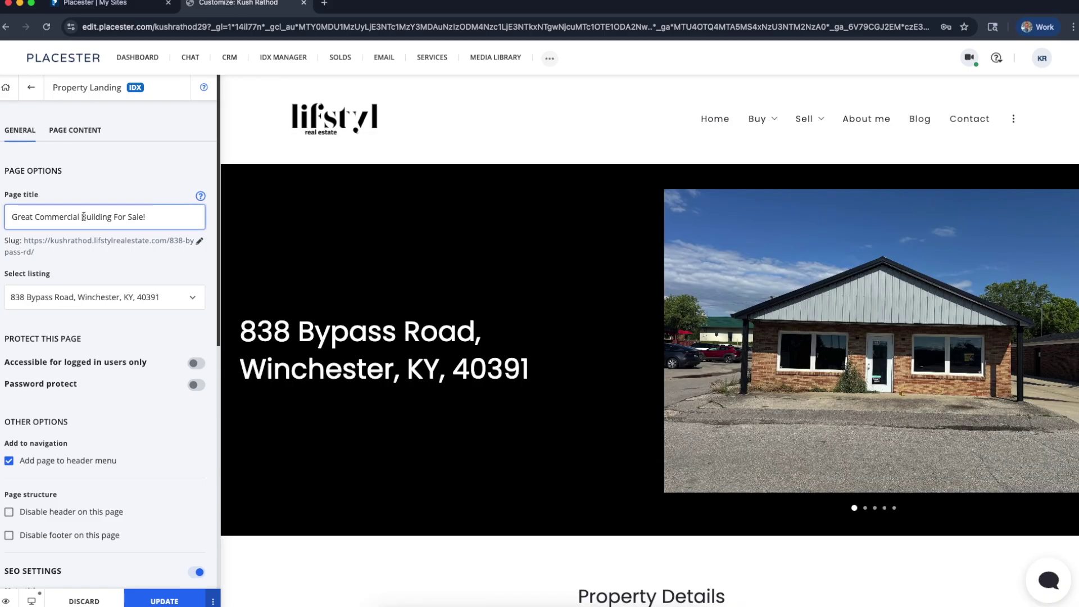
pyautogui.click(6, 86)
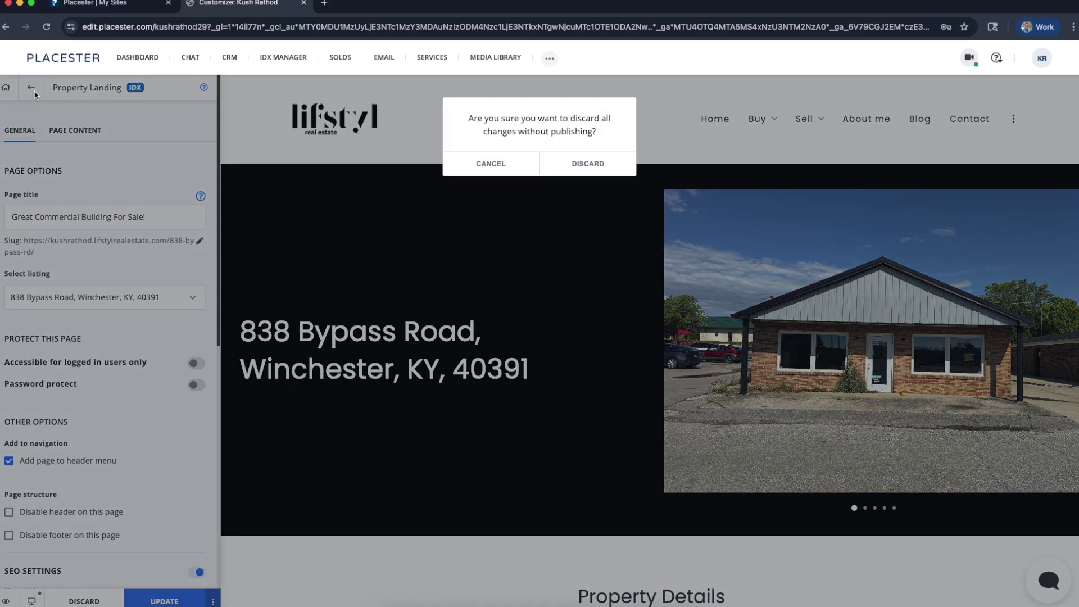
pyautogui.click(477, 166)
pyautogui.click(5, 87)
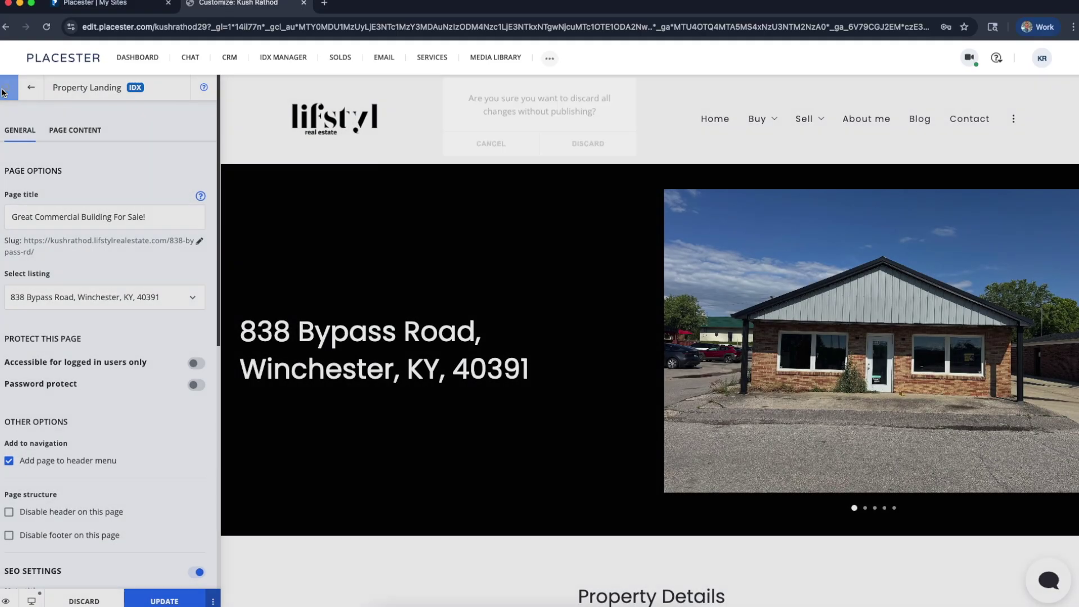
pyautogui.click(582, 174)
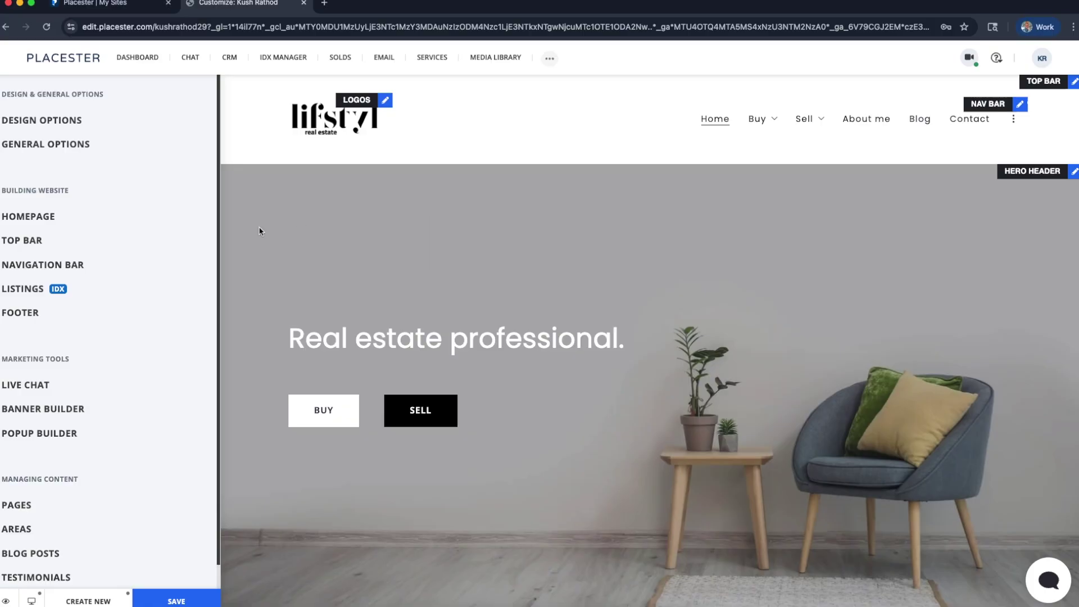
# Open the Great Commercial Building For Sale! page and select its slug URL to bring up its options
pyautogui.click(34, 511)
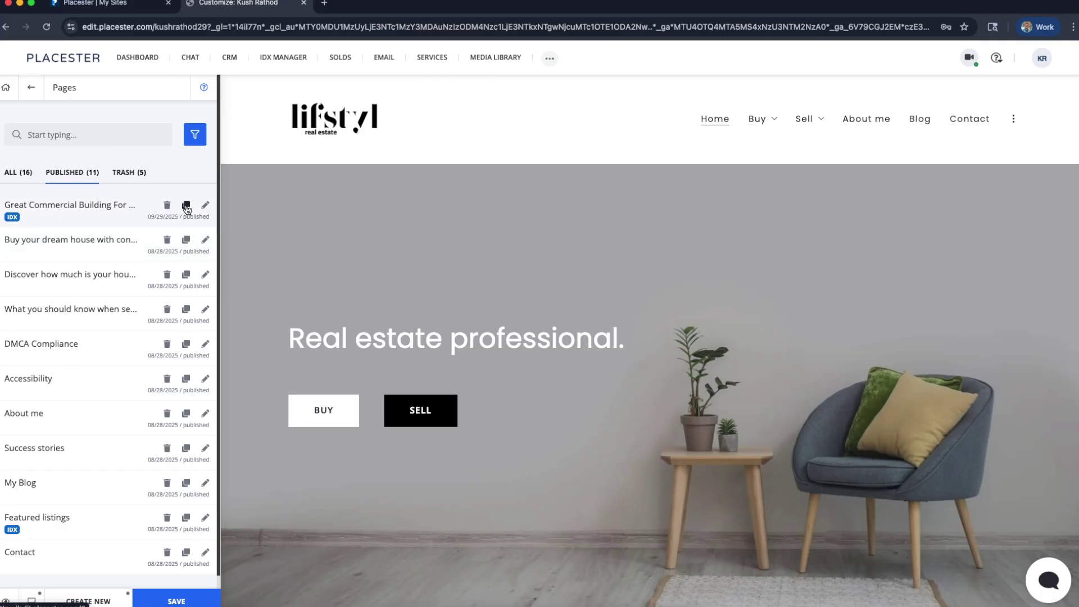
pyautogui.scroll(5, 187, 208)
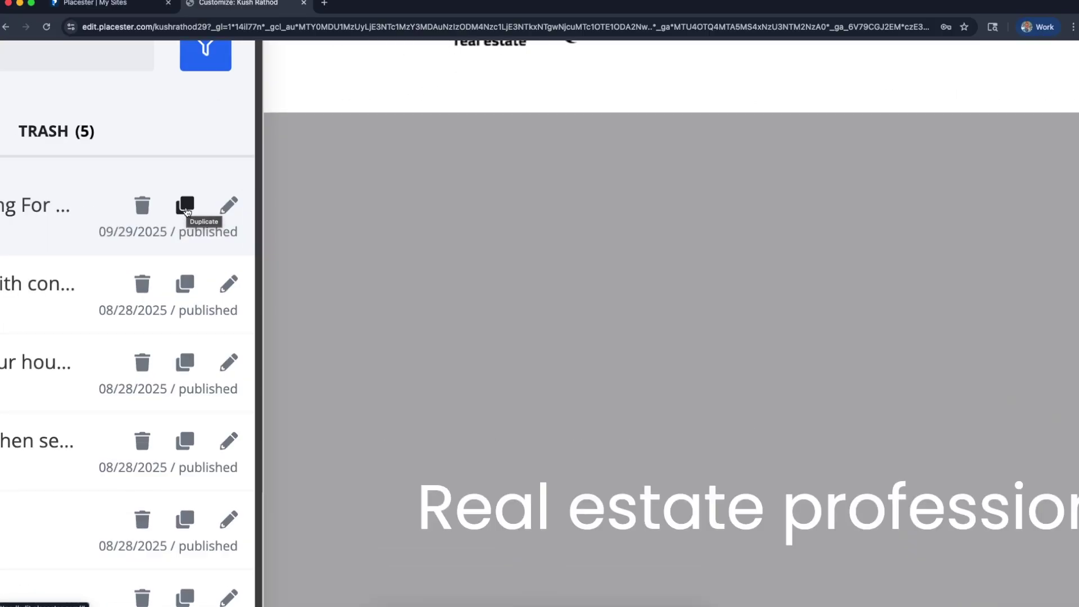
pyautogui.hscroll(-1, 187, 210)
pyautogui.hscroll(-3, 186, 212)
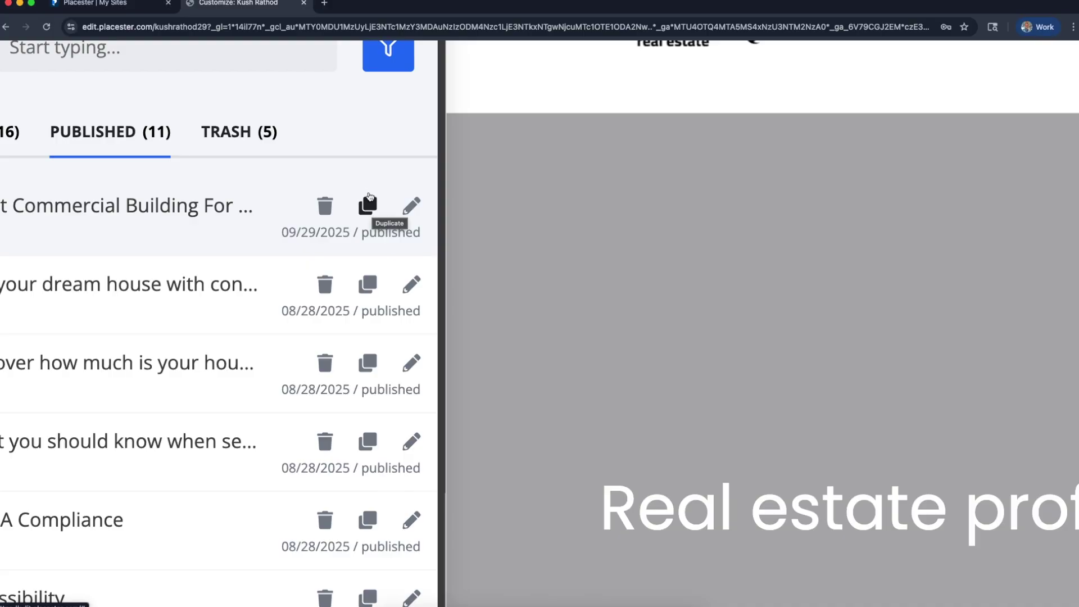
pyautogui.click(191, 218)
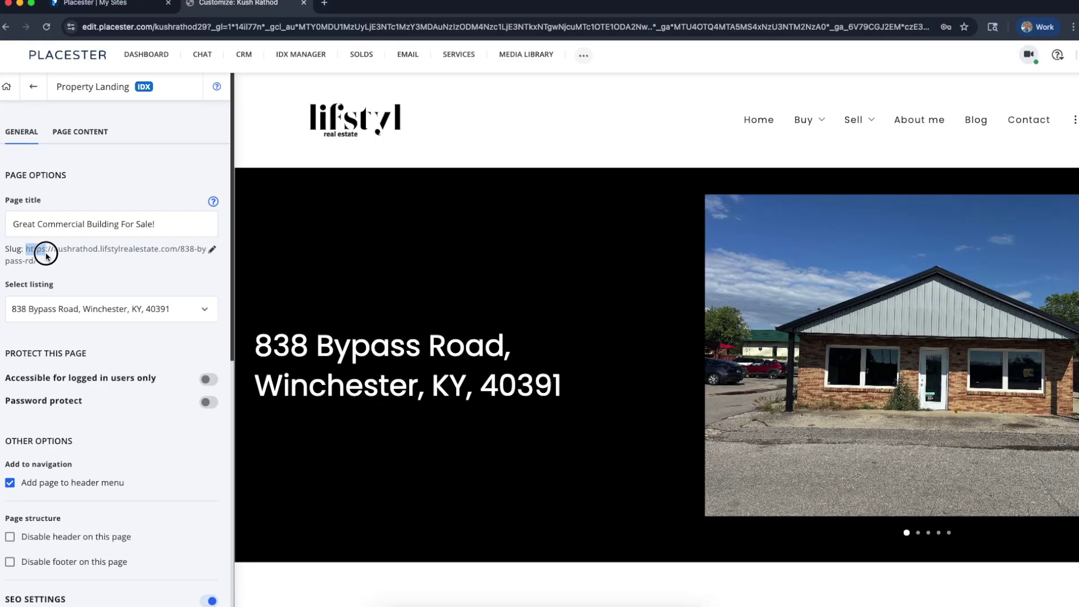
pyautogui.tripleClick(41, 250)
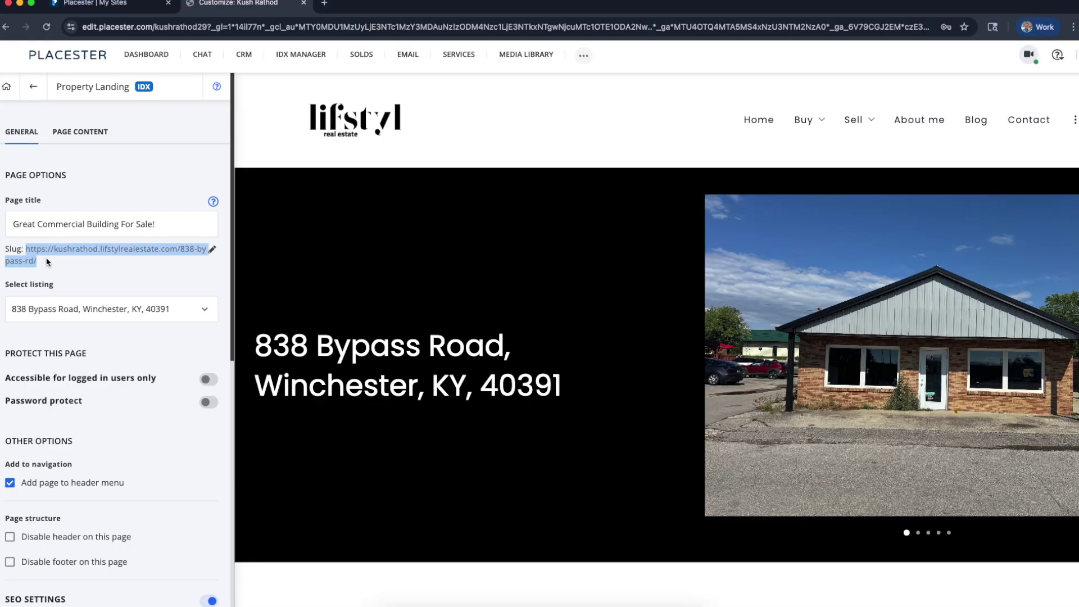
pyautogui.rightClick(41, 250)
pyautogui.click(91, 297)
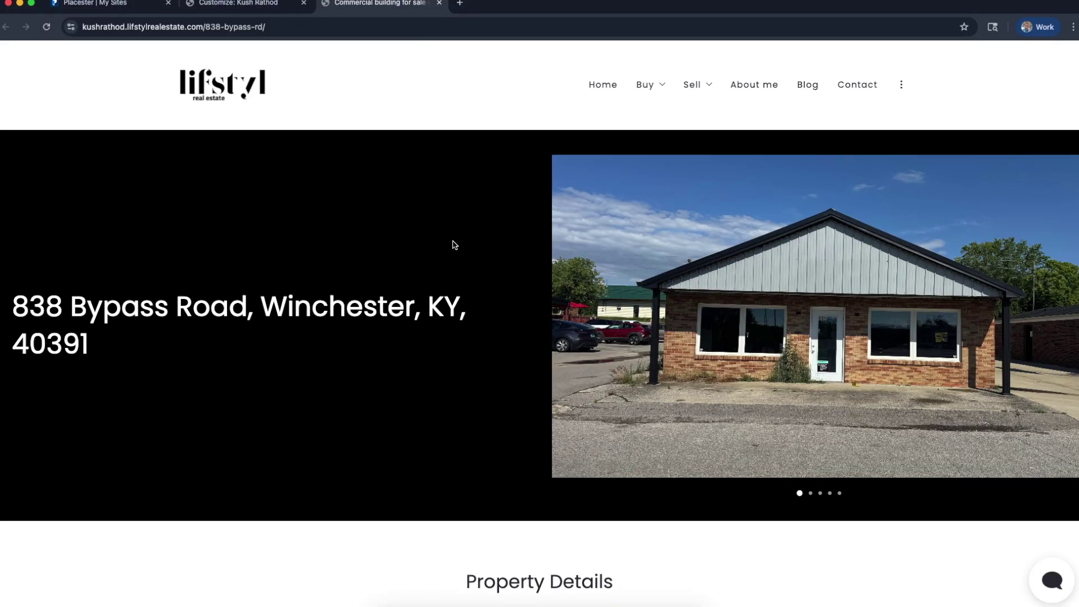
pyautogui.scroll(-10, 452, 245)
pyautogui.scroll(10, 452, 245)
pyautogui.press('super+l')
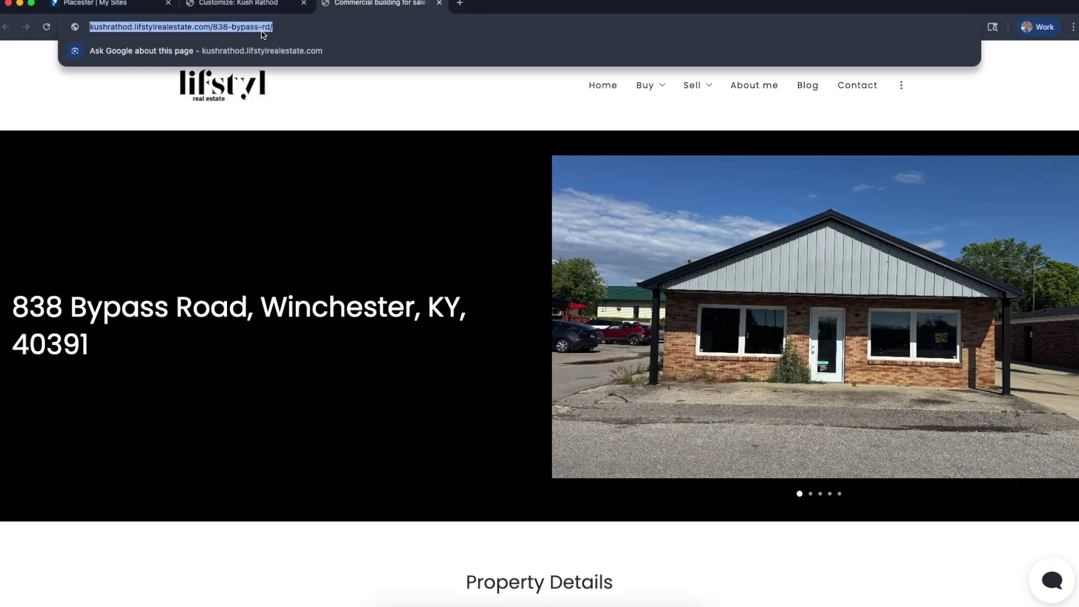
pyautogui.click(438, 182)
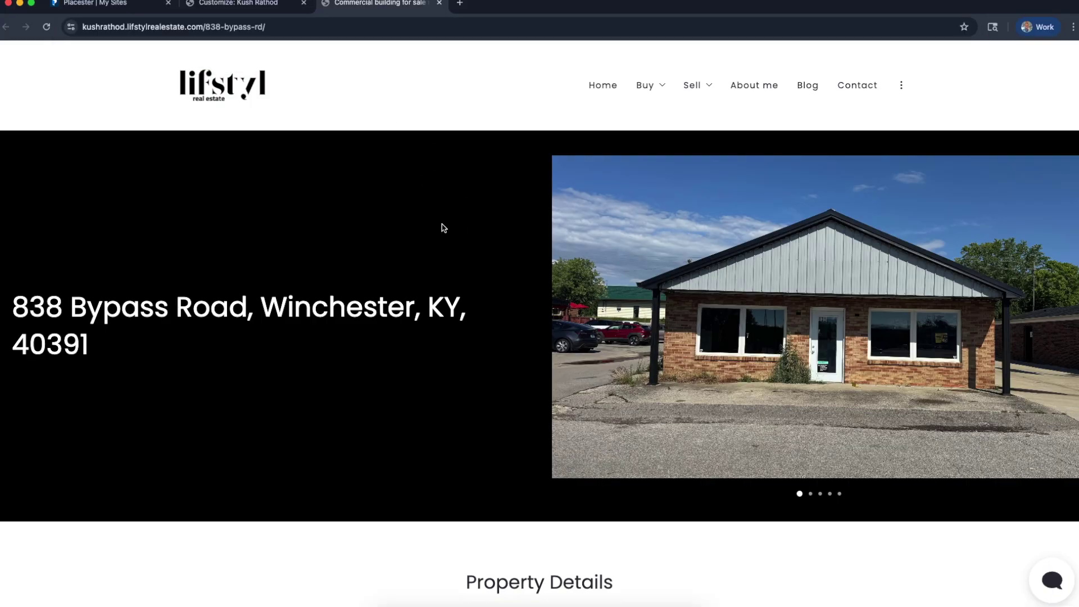
# Review the live page's Property Details, Description and photo carousel, then bring up the chat widget
pyautogui.scroll(-9, 444, 229)
pyautogui.scroll(-10, 444, 229)
pyautogui.scroll(-10, 442, 226)
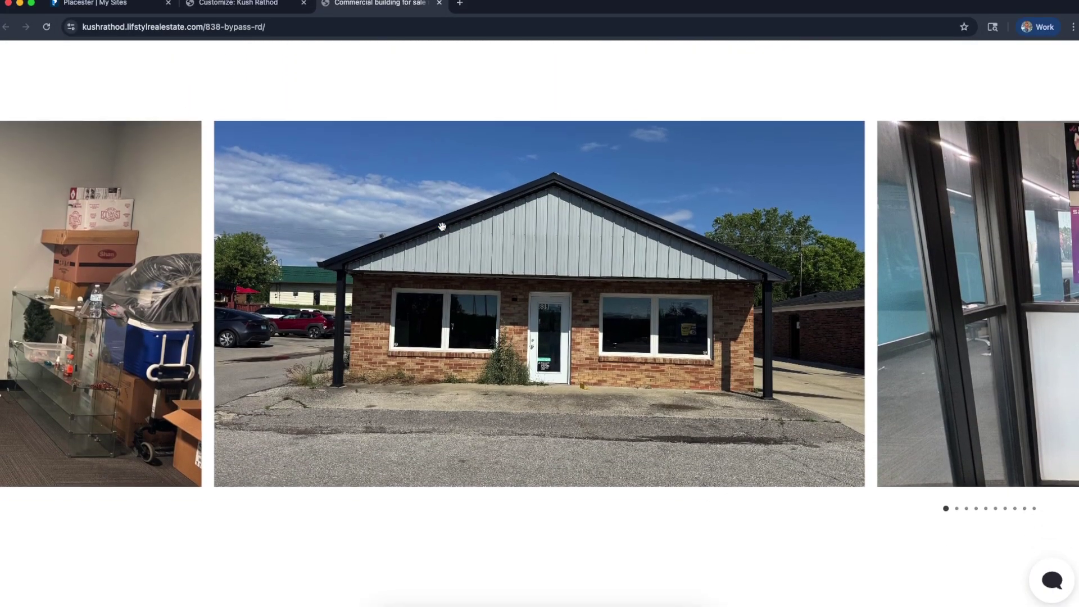
pyautogui.scroll(15, 444, 230)
pyautogui.scroll(10, 444, 230)
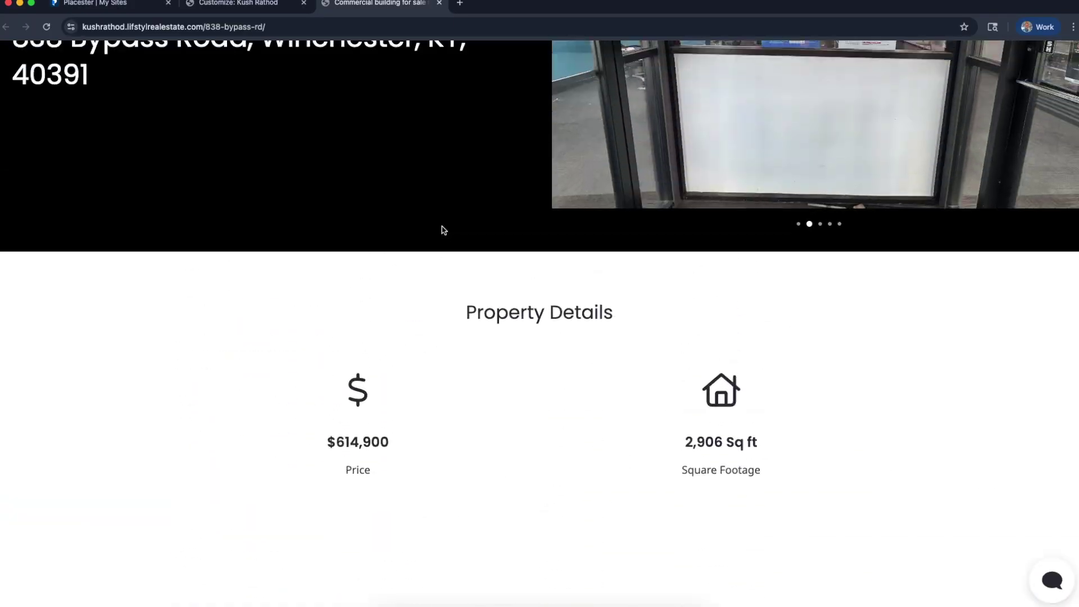
pyautogui.scroll(-8, 444, 230)
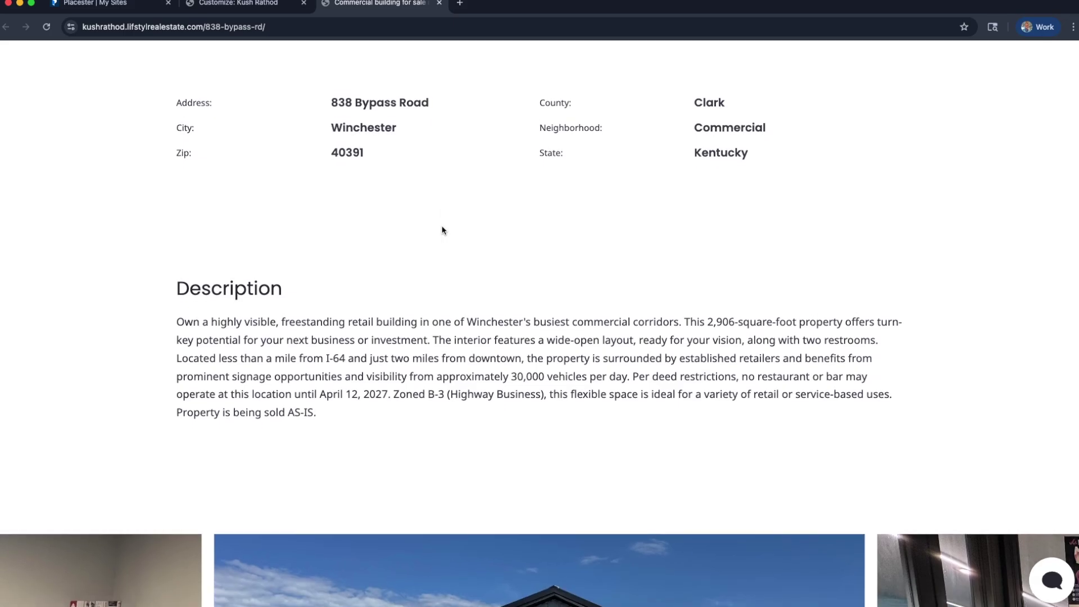
pyautogui.scroll(-5, 443, 229)
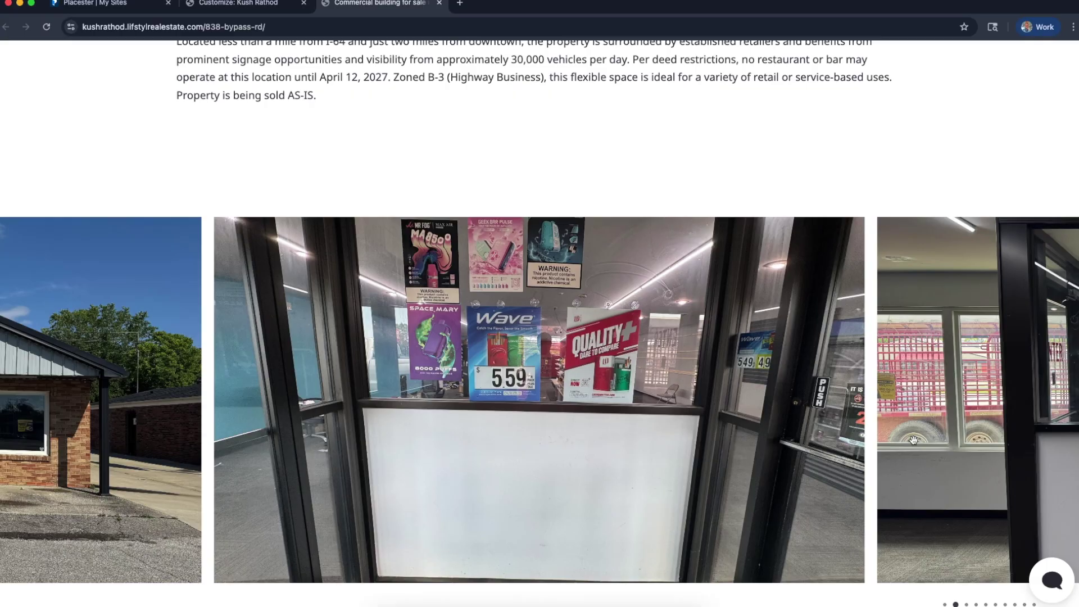
pyautogui.click(1041, 592)
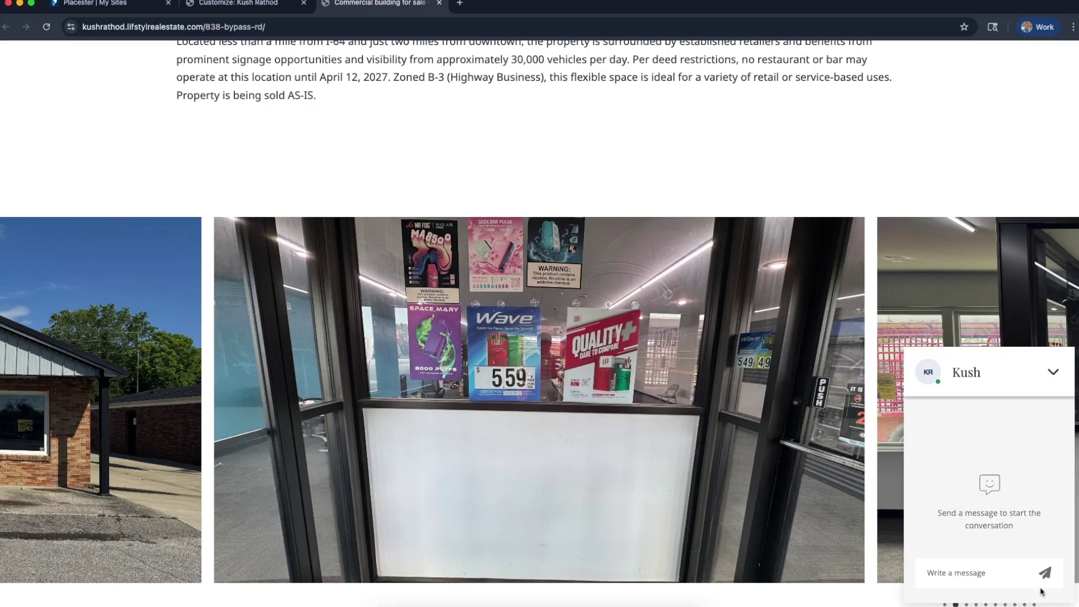
# Send the test chat message 'hey bud', read the automatic thank-you reply, and collapse the chat
pyautogui.click(958, 572)
pyautogui.write('hey bud')
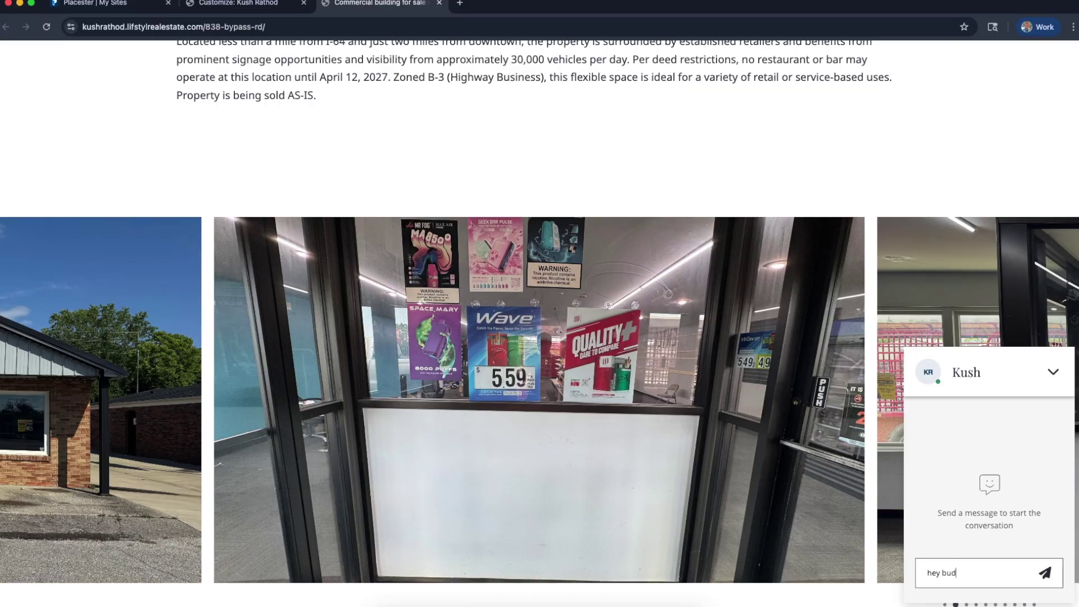
pyautogui.press('Return')
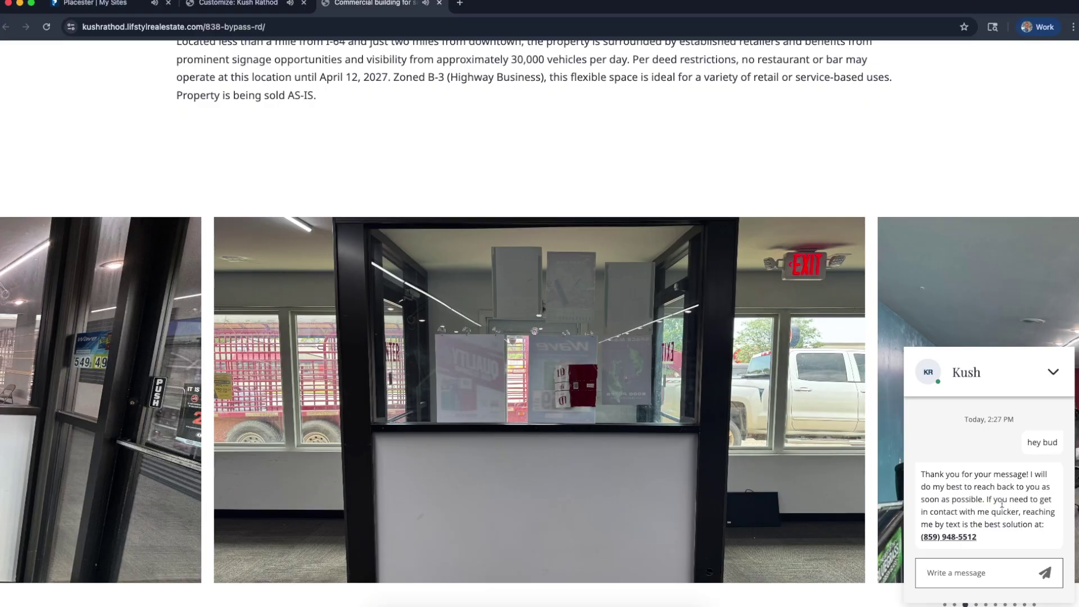
pyautogui.scroll(5, 1016, 445)
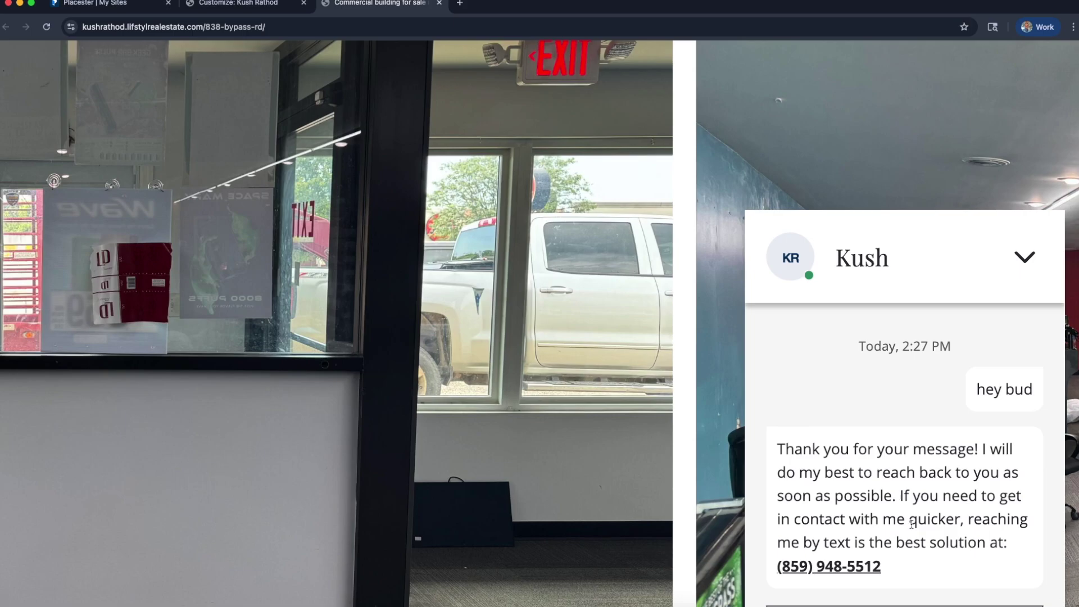
pyautogui.scroll(-1, 892, 489)
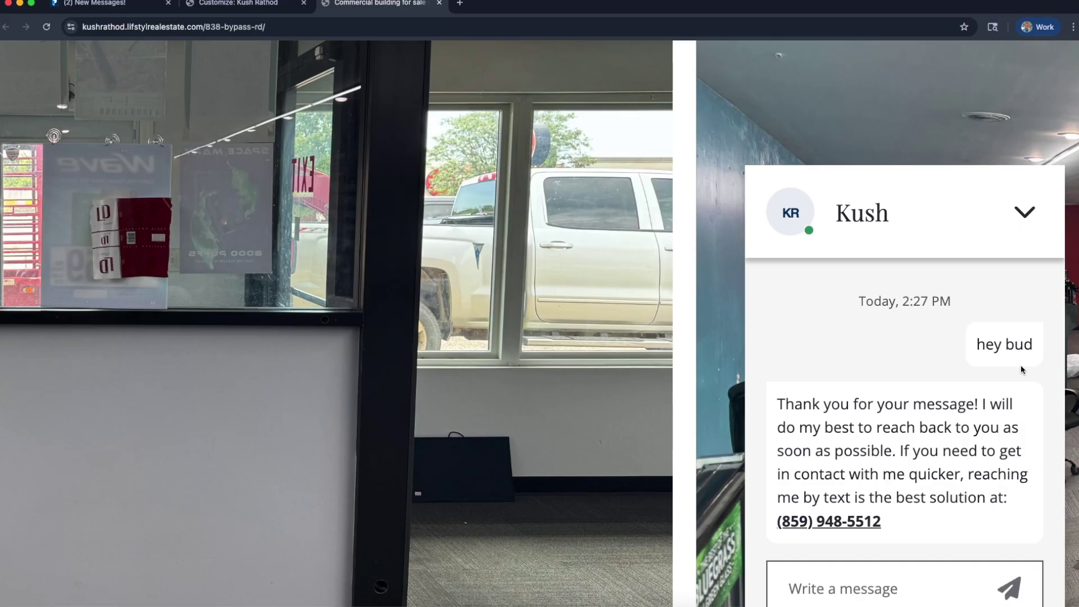
pyautogui.click(1023, 214)
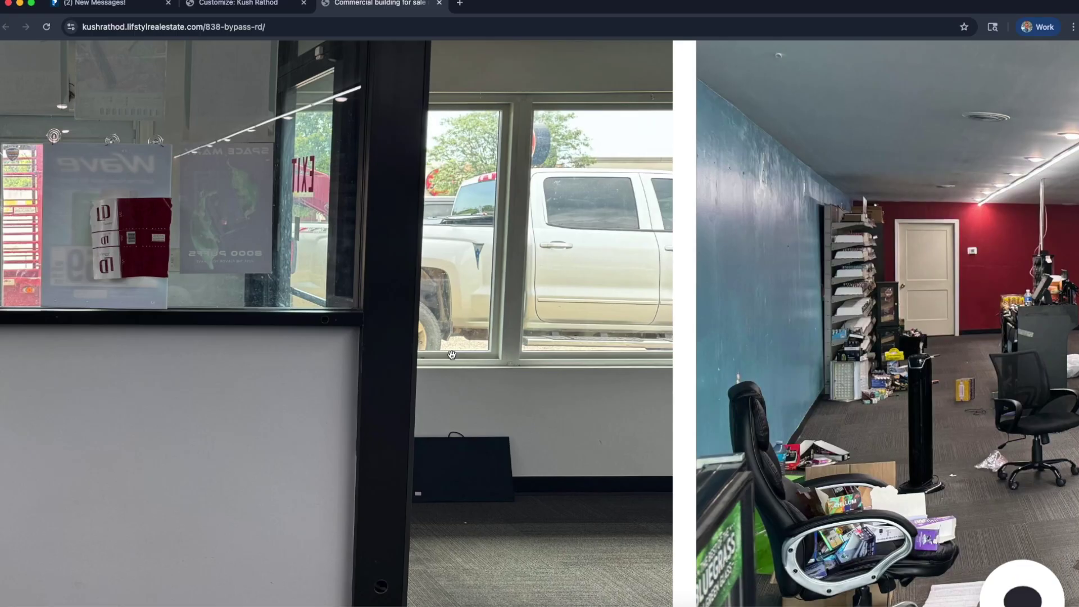
# Slide through the listing's photo gallery, scroll the live page, and return to the Placester editor tab
pyautogui.moveTo(164, 258); pyautogui.dragTo(42, 276)
pyautogui.scroll(-5, 44, 276)
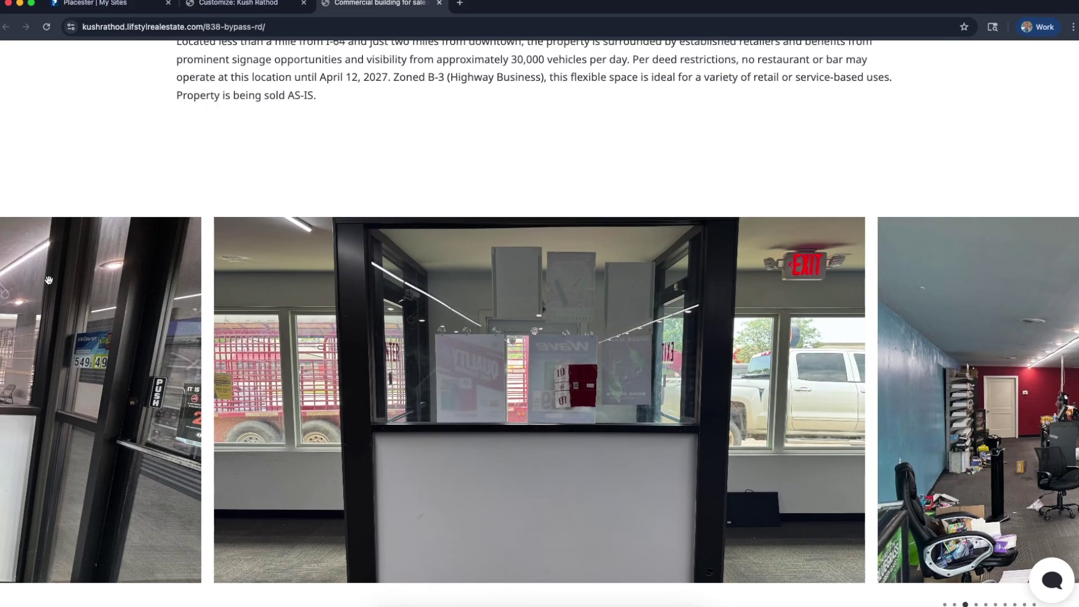
pyautogui.scroll(15, 172, 159)
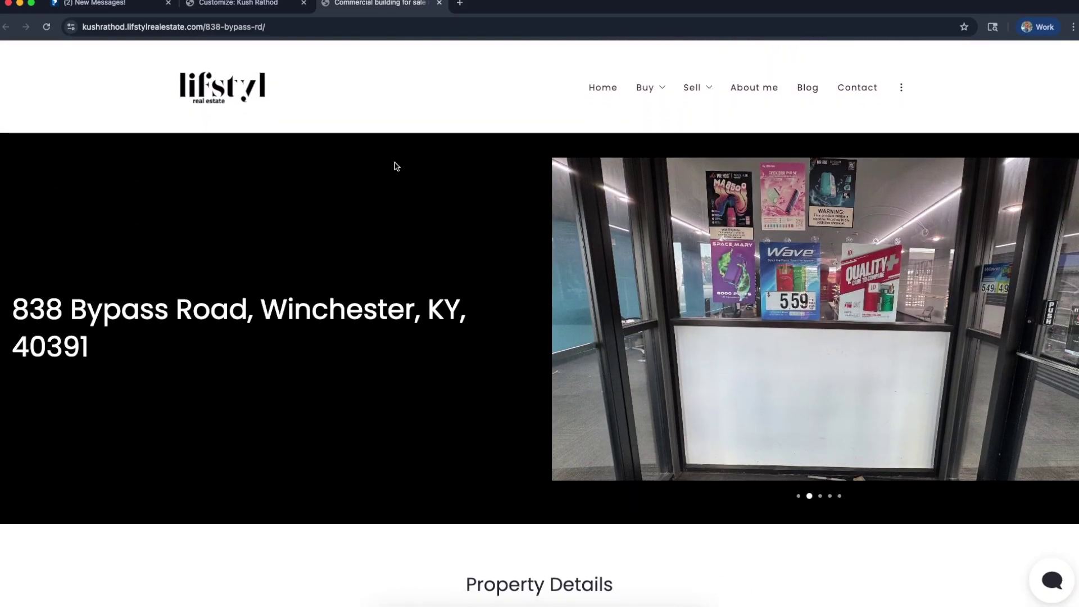
pyautogui.scroll(-3, 396, 167)
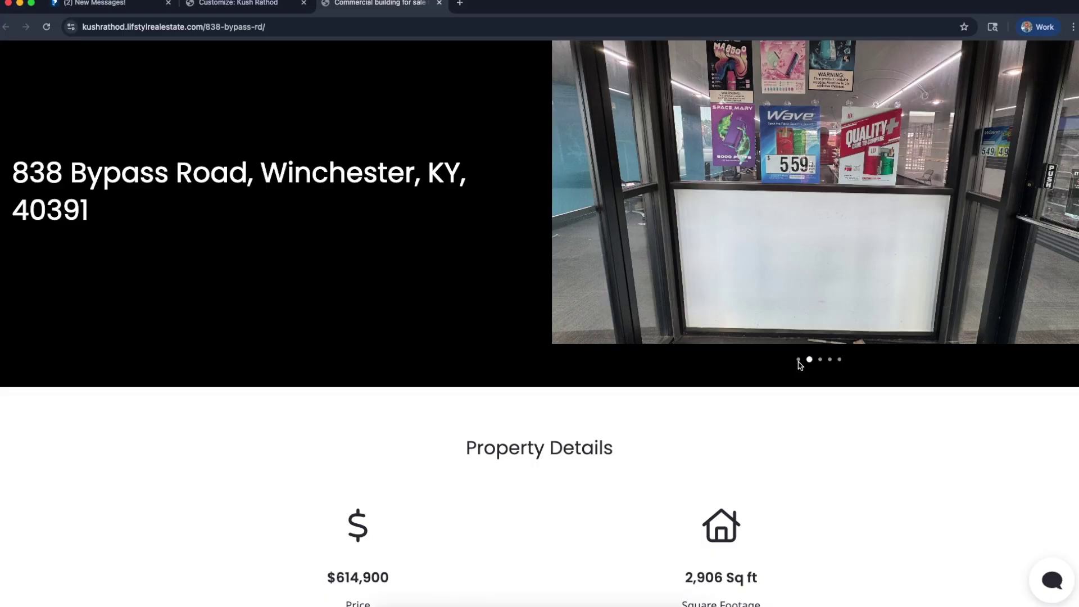
pyautogui.scroll(3, 801, 363)
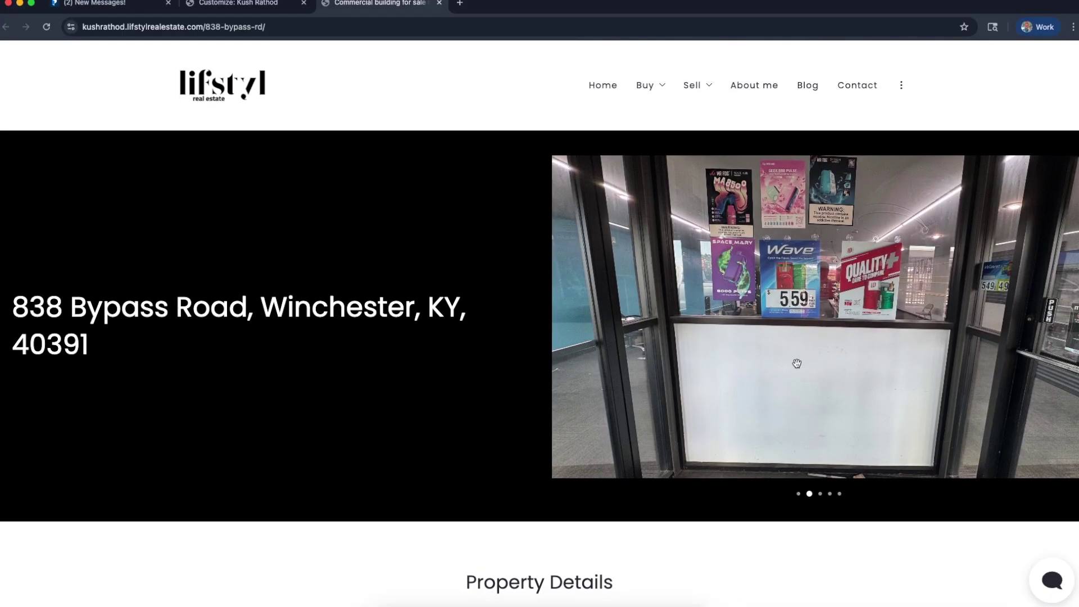
pyautogui.click(215, 7)
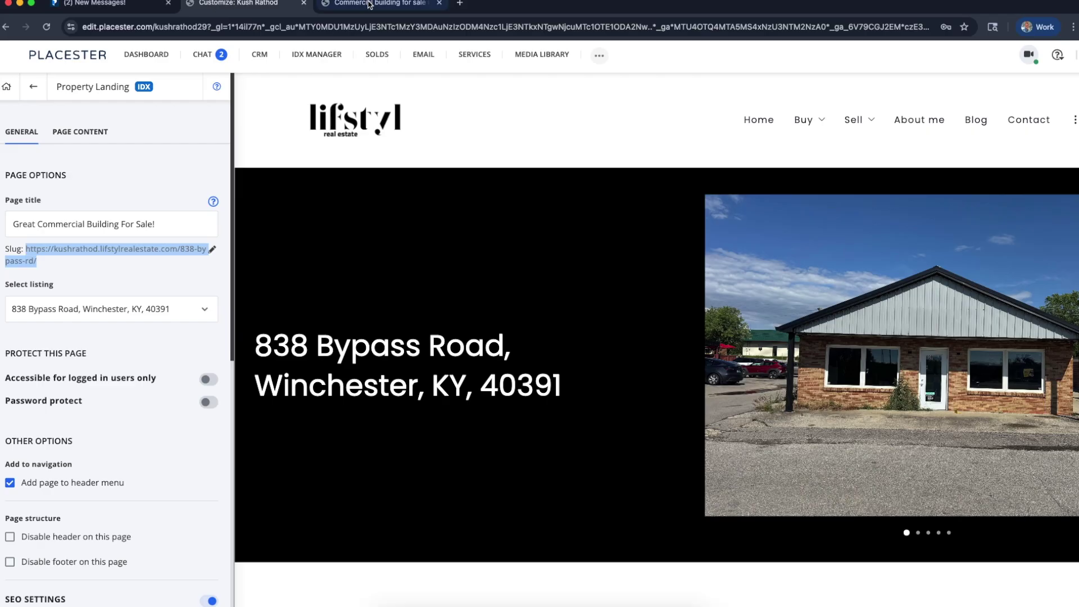
# Exit the landing page editor discarding unpublished changes, and show the Create New content options
pyautogui.click(32, 90)
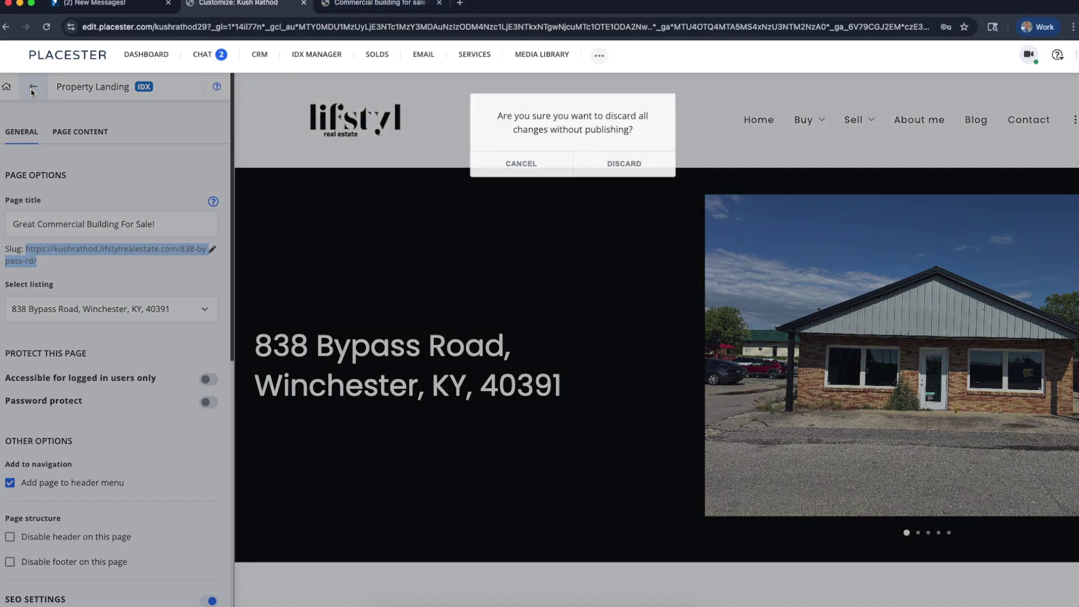
pyautogui.click(619, 163)
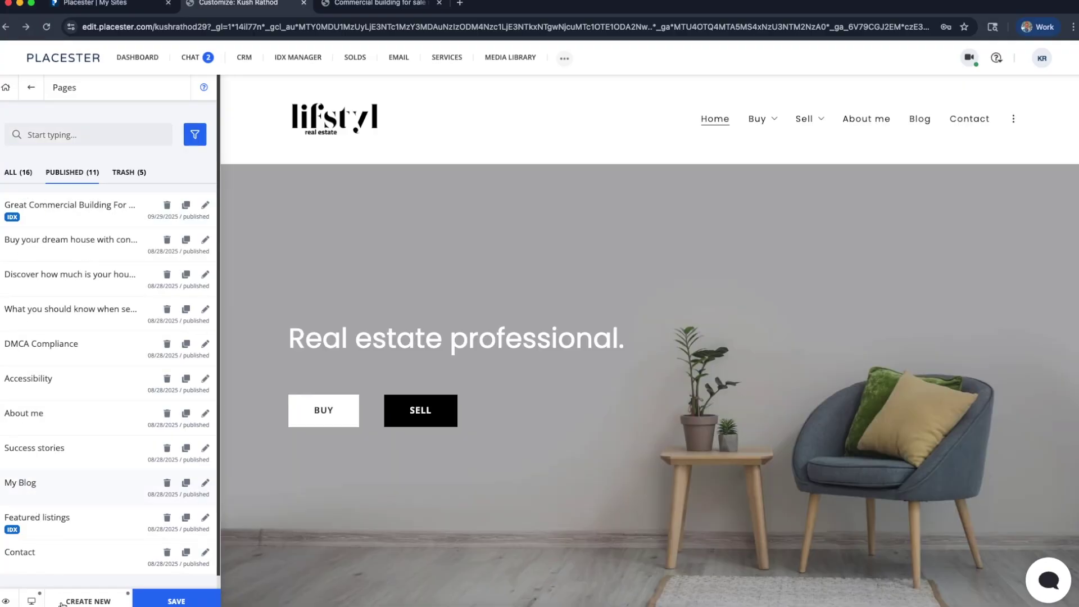
pyautogui.click(63, 602)
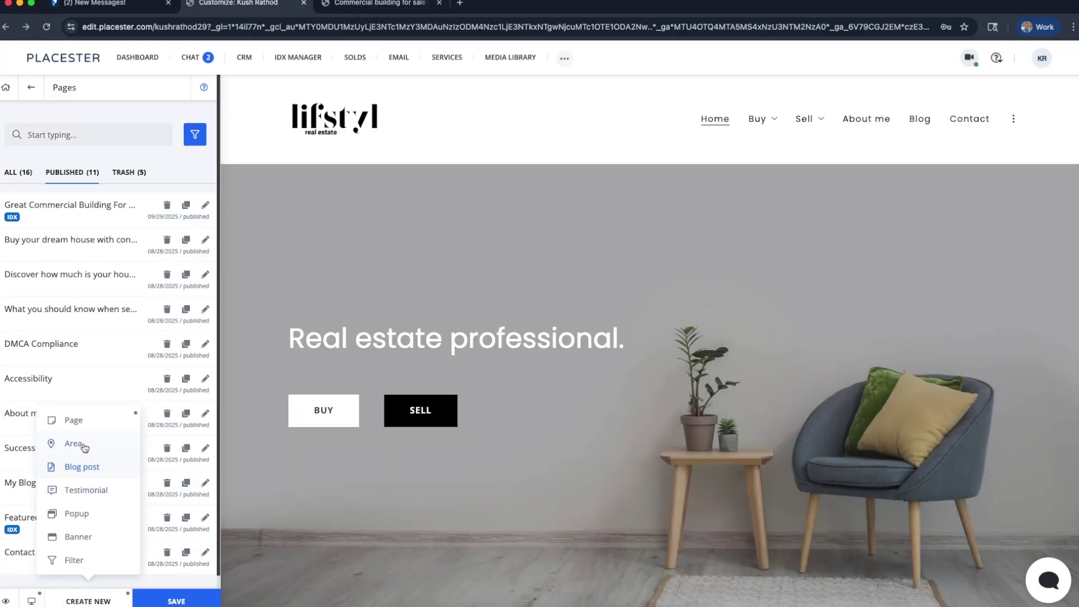
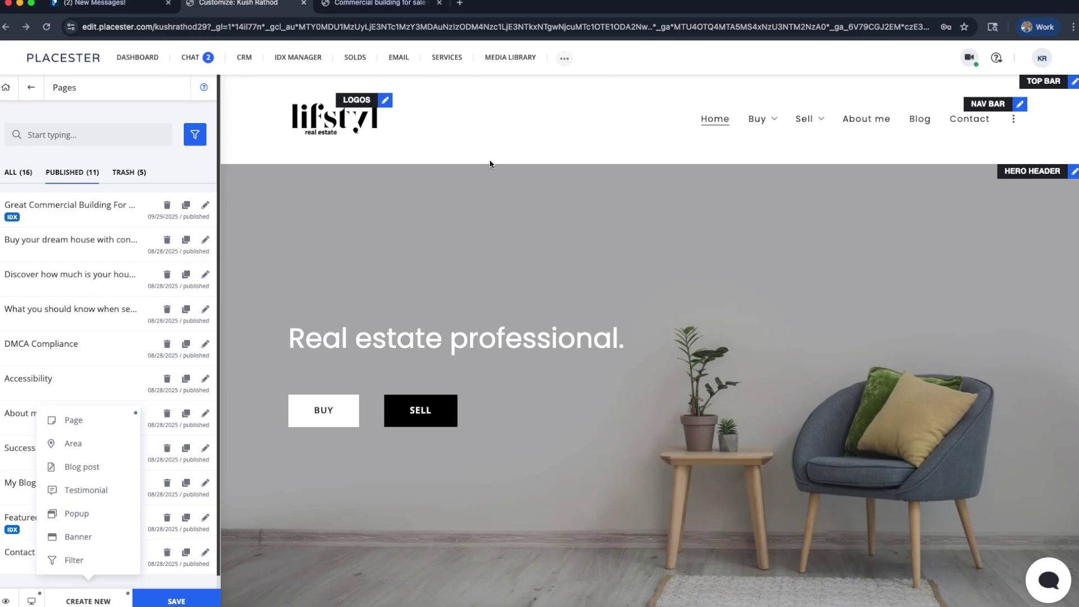
# Create a new Open Houses index page and begin editing its page title
pyautogui.moveTo(67, 420)
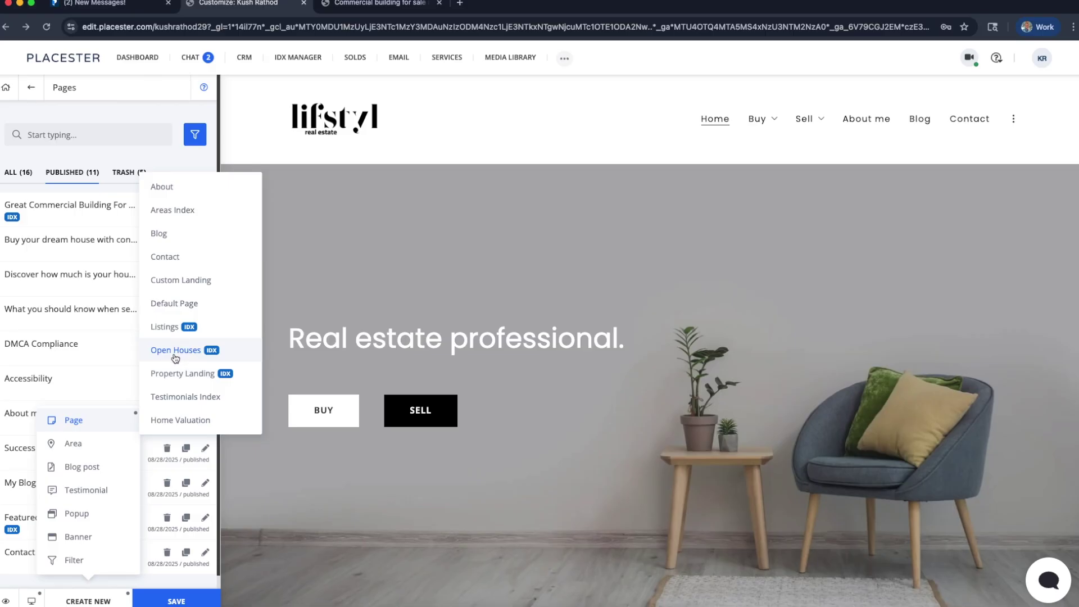
pyautogui.click(175, 351)
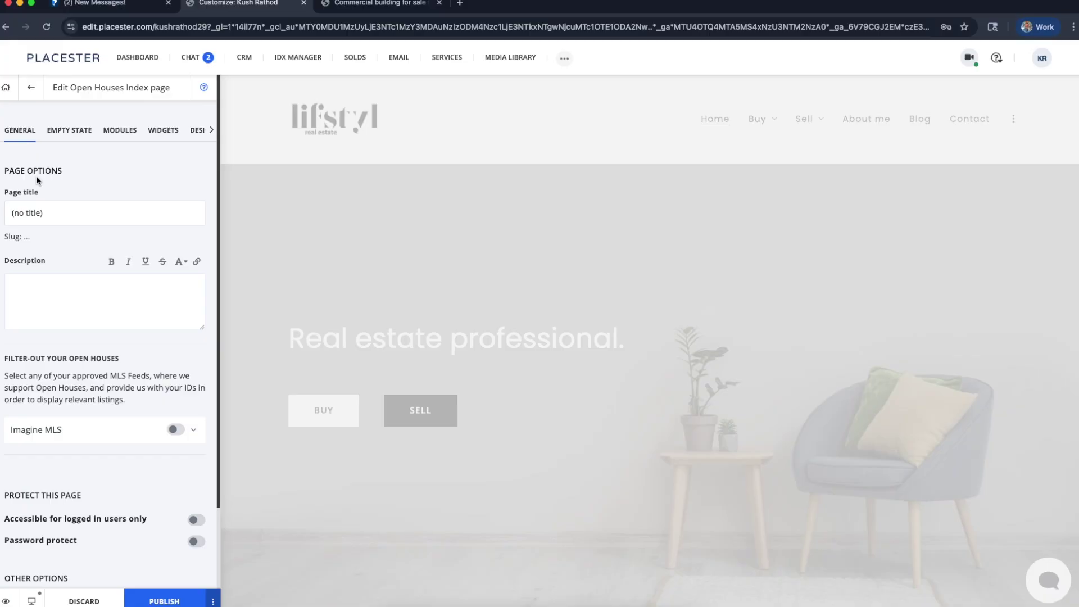
pyautogui.click(39, 212)
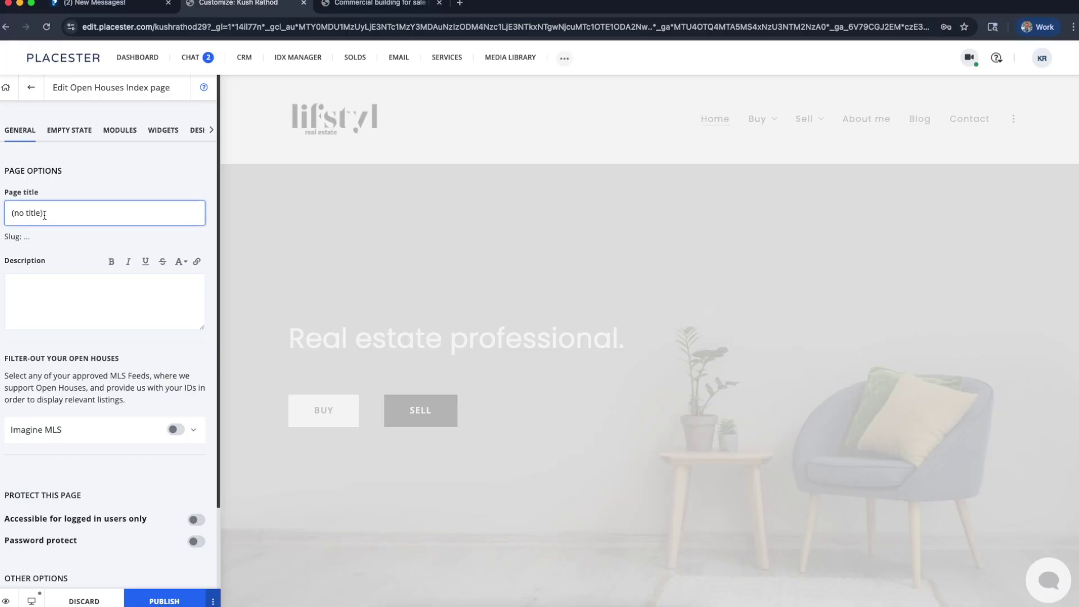
pyautogui.click(54, 253)
pyautogui.click(58, 219)
# Title the page 'Open House: 10/5 2-4PM' and type placeholder text into the Description
pyautogui.write('Open House:')
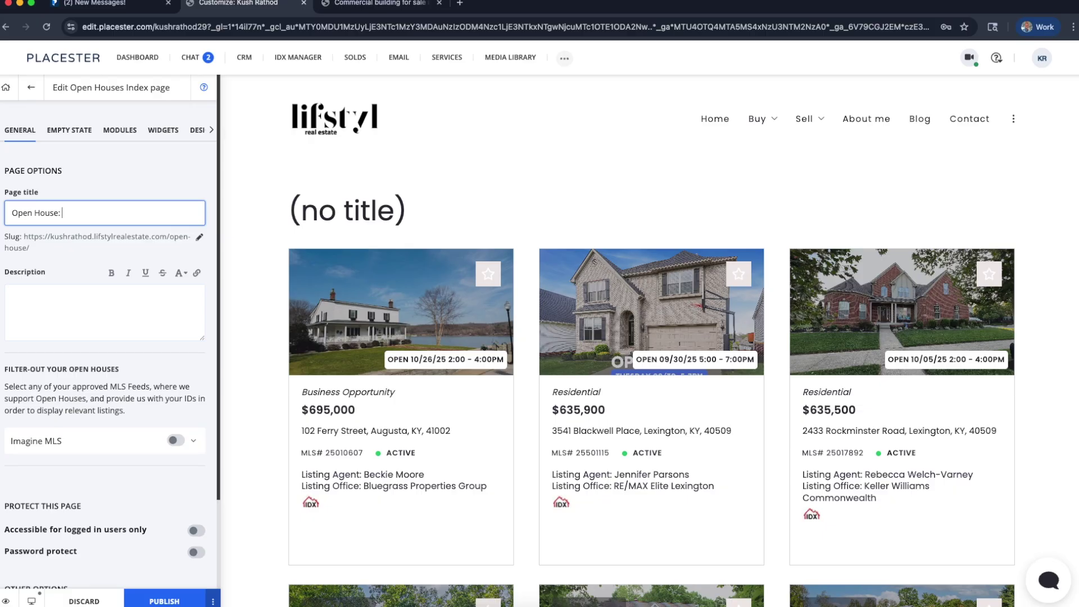
pyautogui.write(' 10/')
pyautogui.write('3')
pyautogui.press('BackSpace')
pyautogui.write('5 2-4PM')
pyautogui.press('BackSpace')
pyautogui.press('BackSpace')
pyautogui.write('PO')
pyautogui.press('BackSpace')
pyautogui.write('M')
pyautogui.click(59, 252)
pyautogui.click(24, 303)
pyautogui.write("ewf'opsdfg;lfadsl'ijsdgfpiojasfpj'oafsp;af")
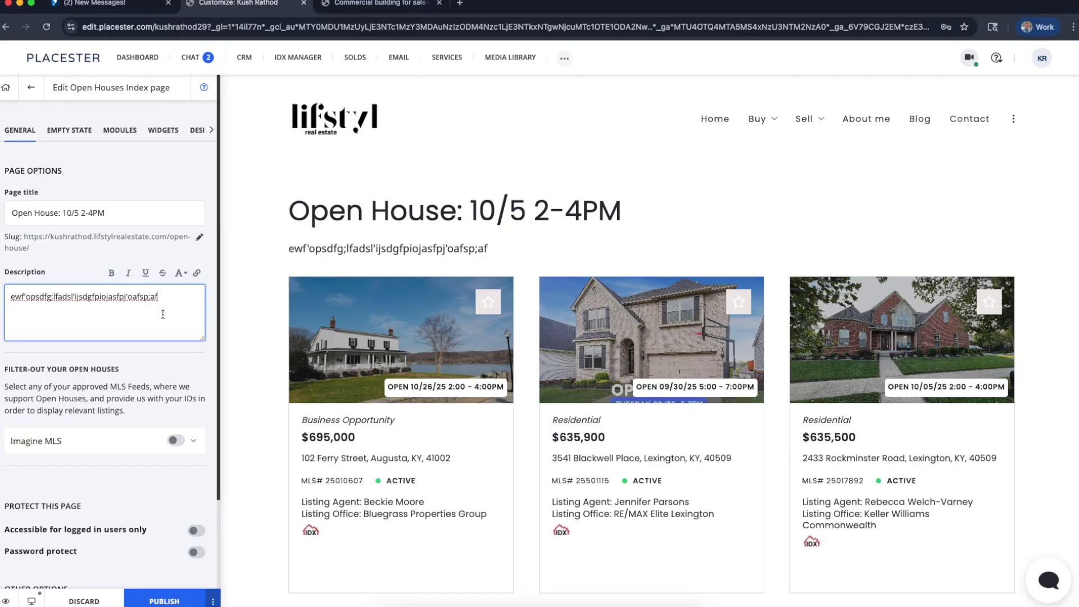
# Scroll through the previewed open-house listings, then expand Imagine MLS to reveal Agent ID and Office ID
pyautogui.click(171, 369)
pyautogui.scroll(-1, 172, 368)
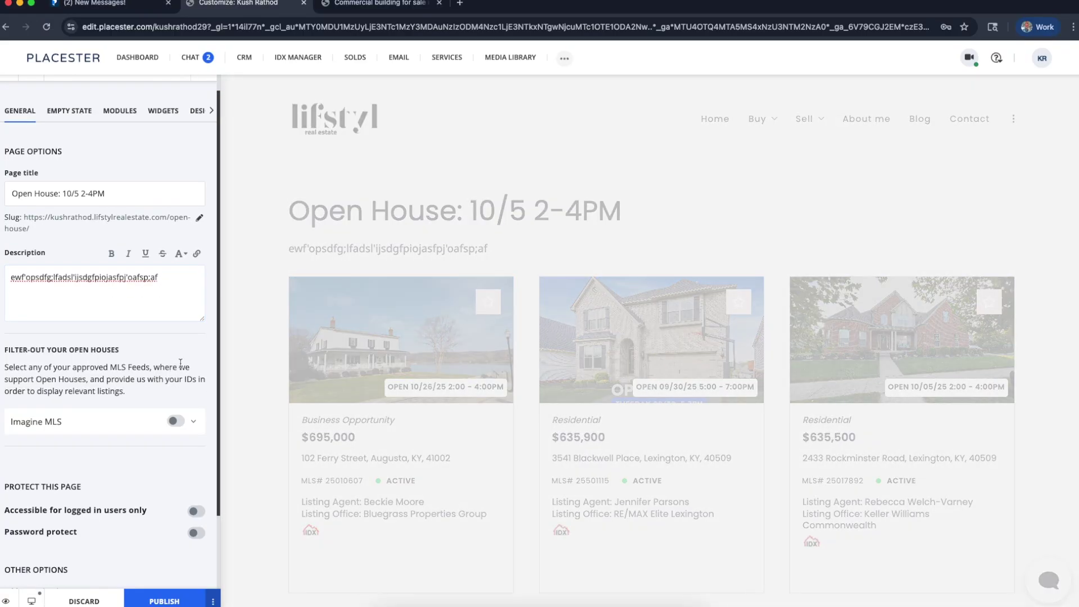
pyautogui.scroll(-1, 180, 363)
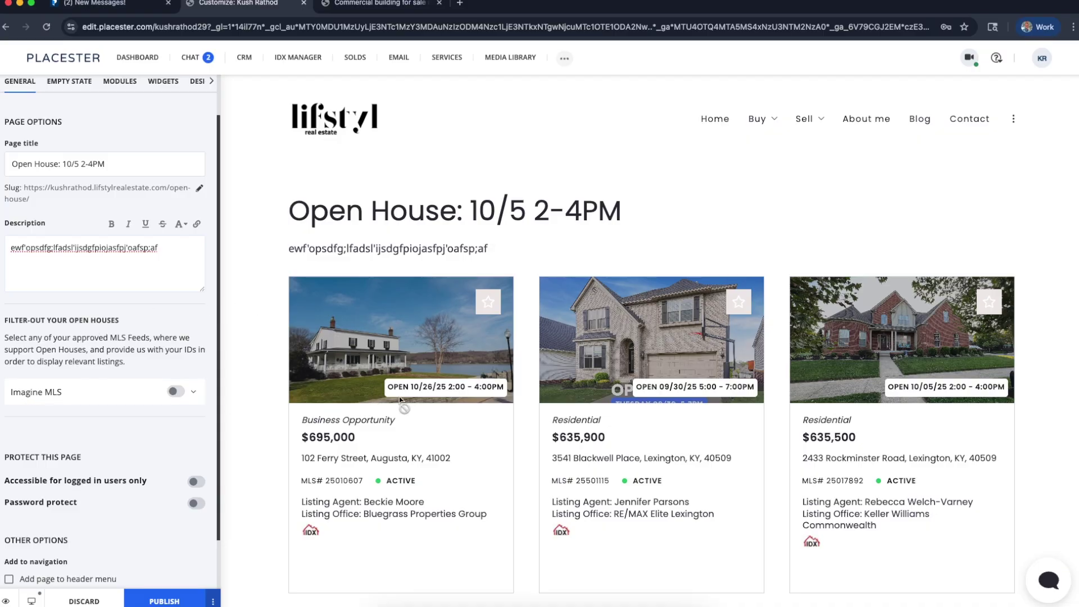
pyautogui.scroll(-8, 494, 382)
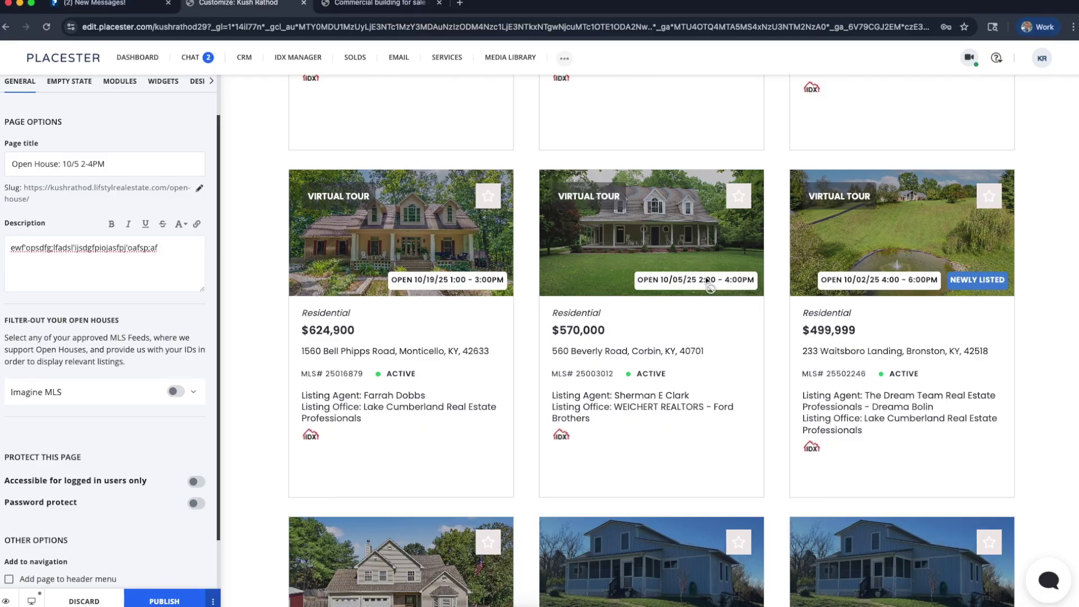
pyautogui.scroll(-7, 709, 348)
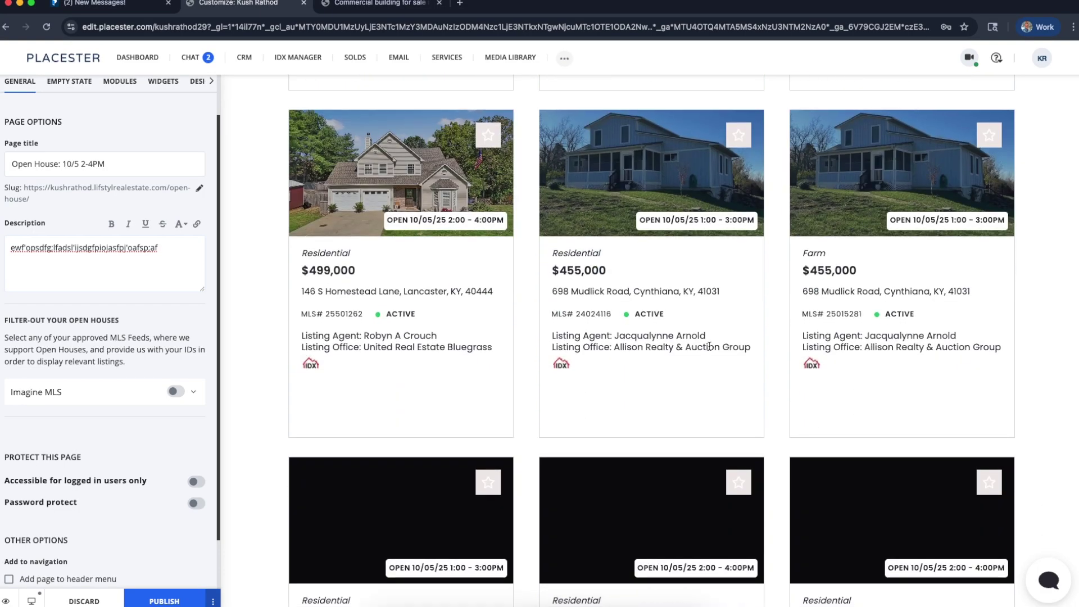
pyautogui.scroll(-7, 709, 346)
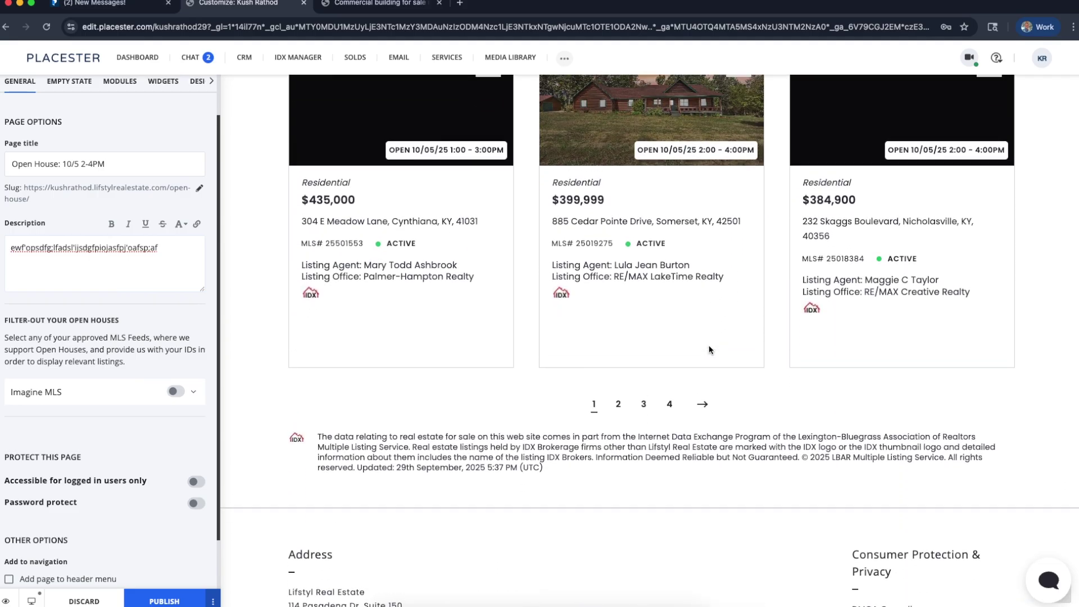
pyautogui.scroll(18, 709, 348)
pyautogui.scroll(5, 709, 345)
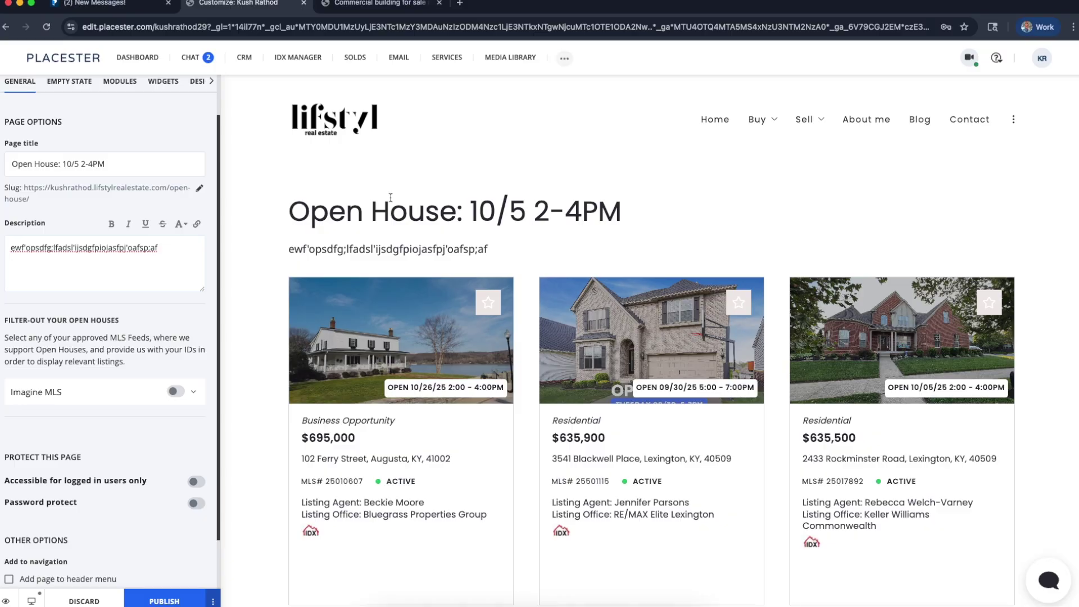
pyautogui.scroll(-2, 130, 348)
pyautogui.click(131, 347)
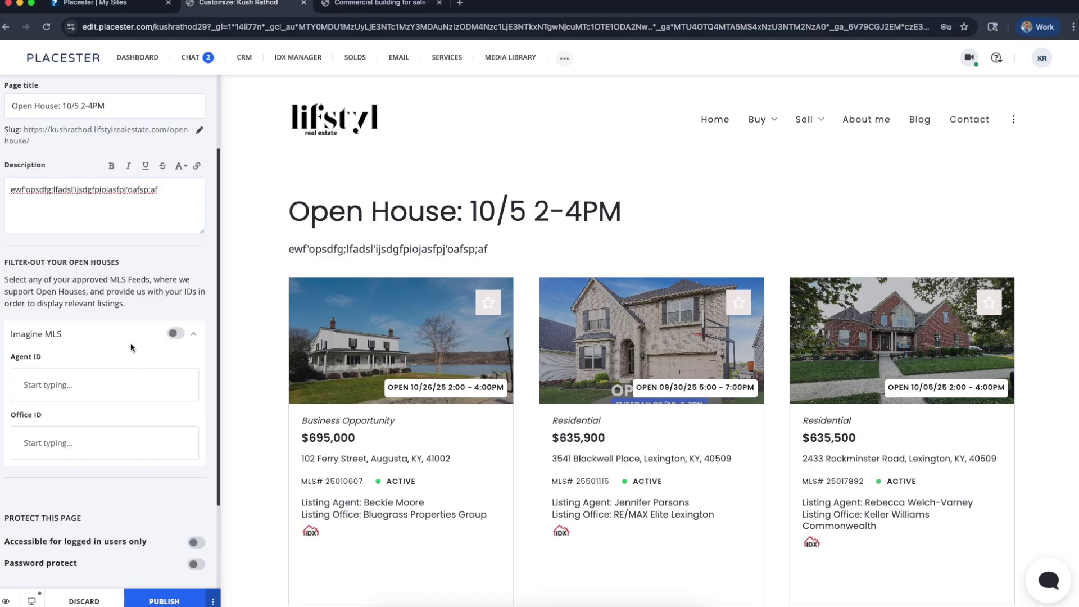
# Turn on the Imagine MLS filter, enter office ID o123, and check the listings
pyautogui.click(131, 337)
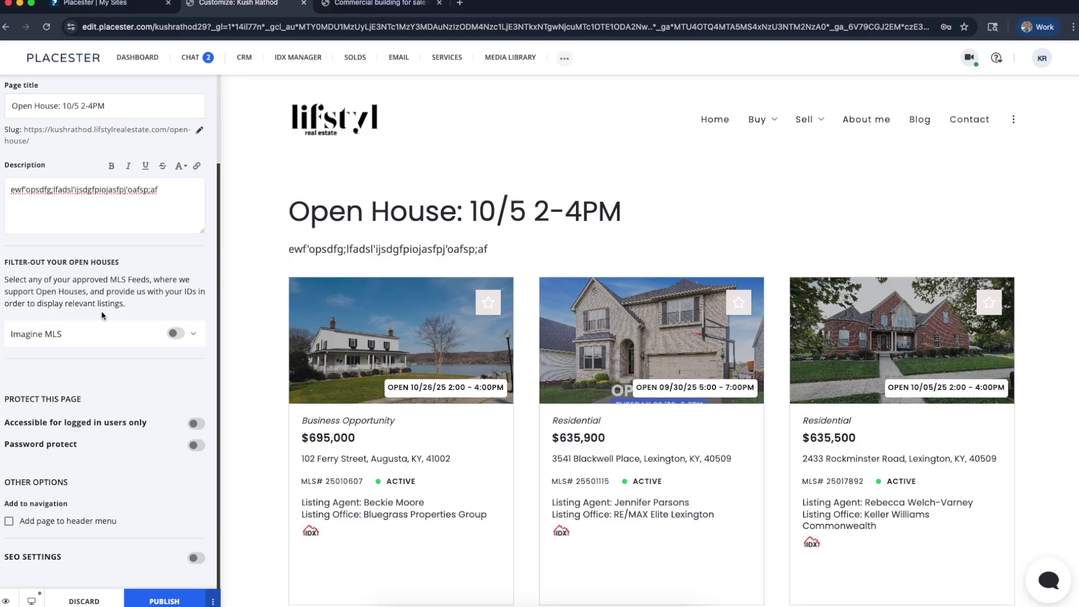
pyautogui.click(101, 335)
pyautogui.click(176, 333)
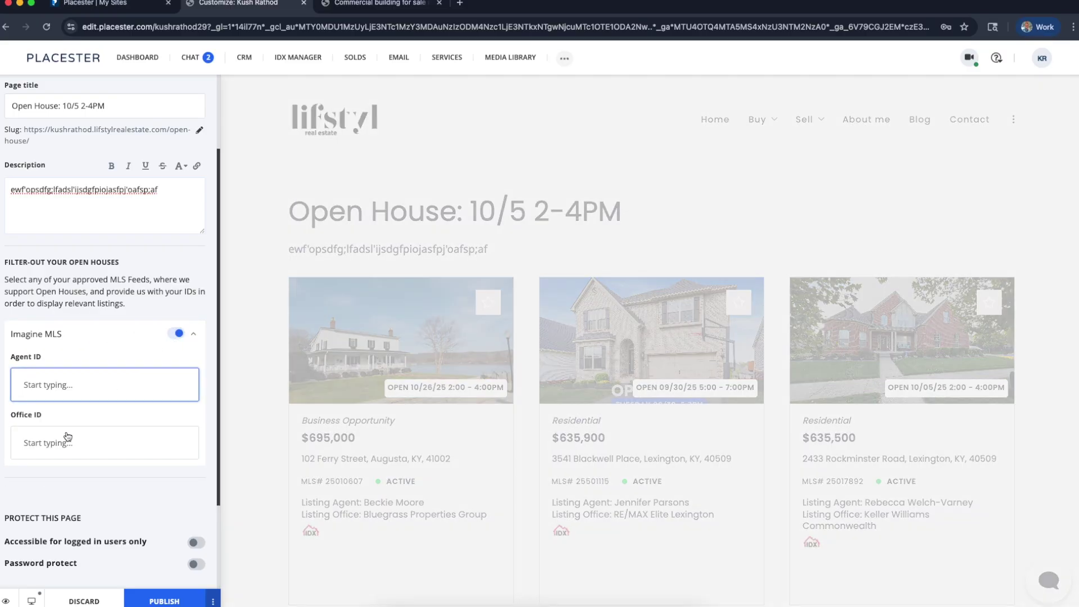
pyautogui.click(68, 442)
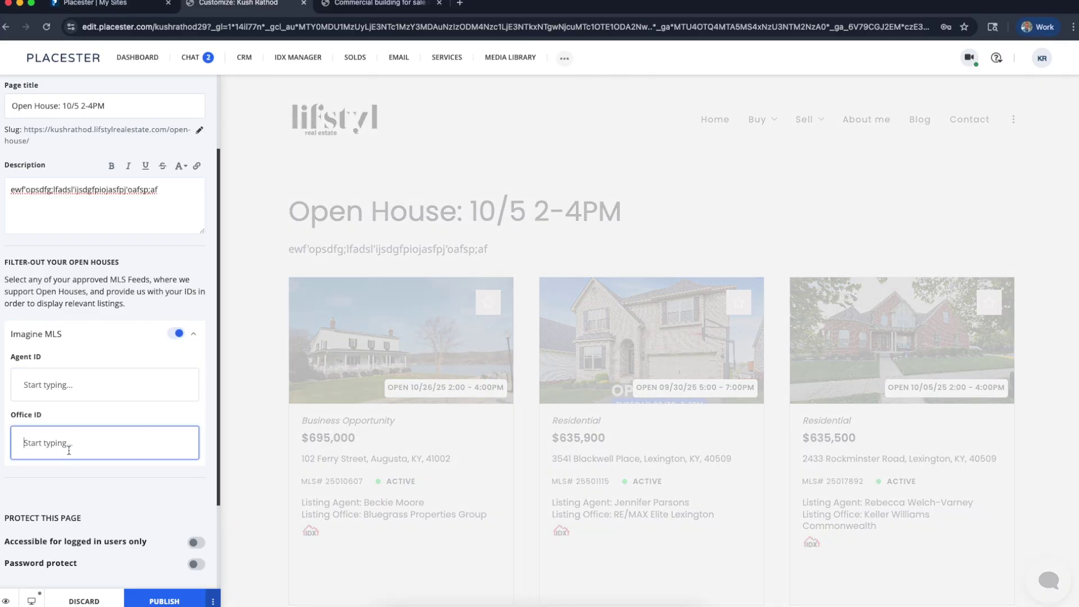
pyautogui.write('o123')
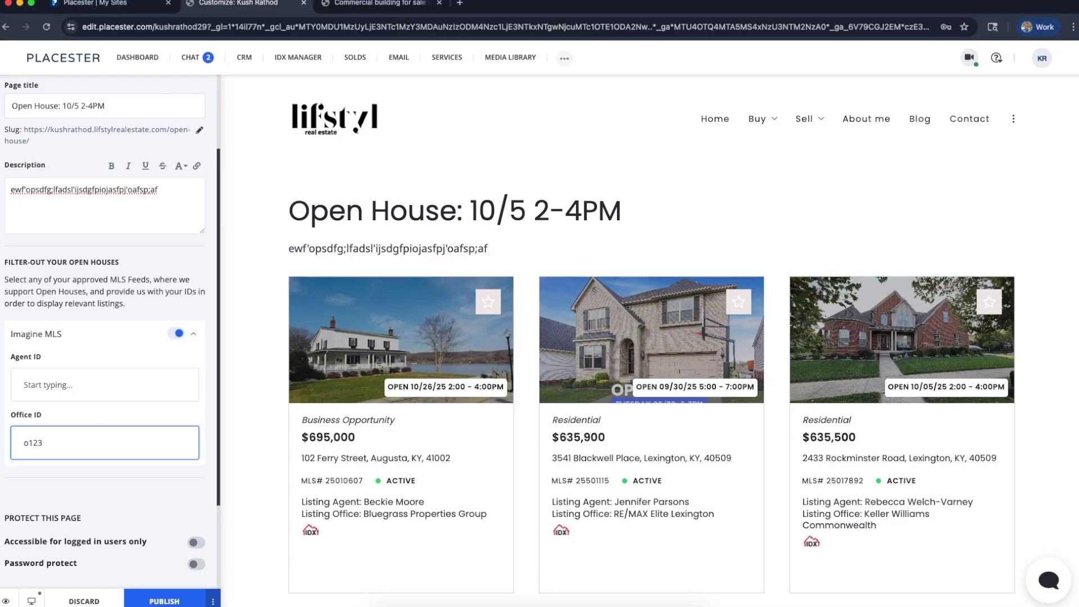
pyautogui.click(98, 507)
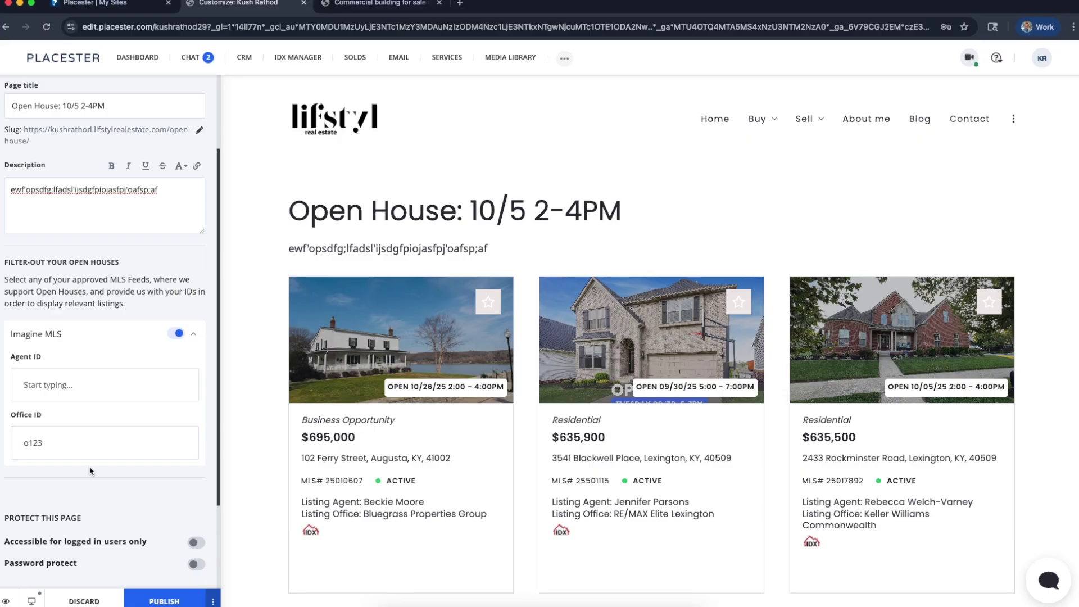
pyautogui.scroll(-10, 442, 449)
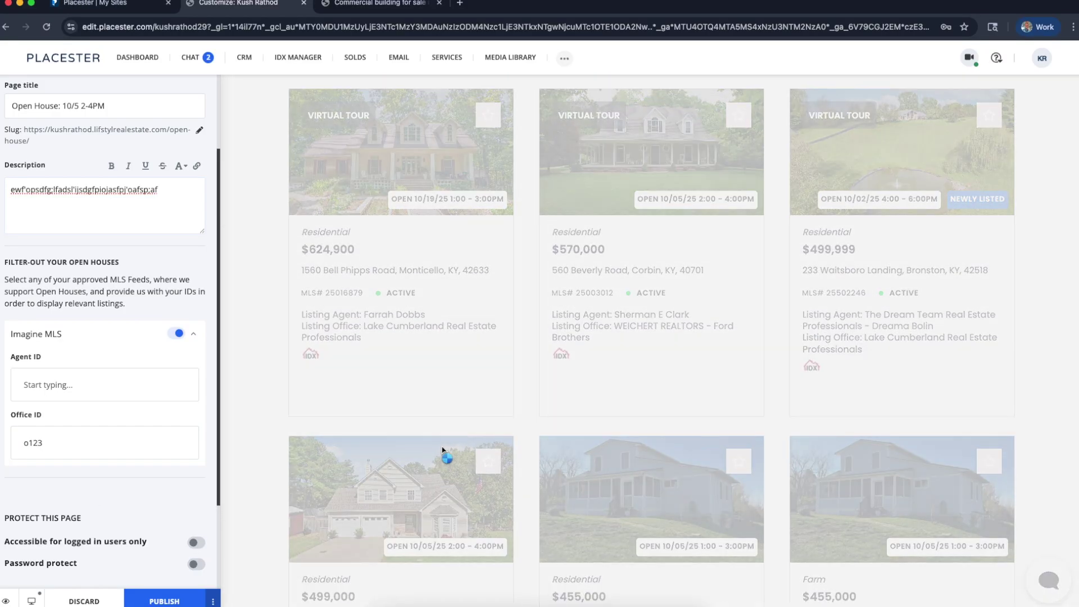
pyautogui.scroll(9, 444, 452)
pyautogui.scroll(1, 442, 450)
pyautogui.scroll(-9, 443, 450)
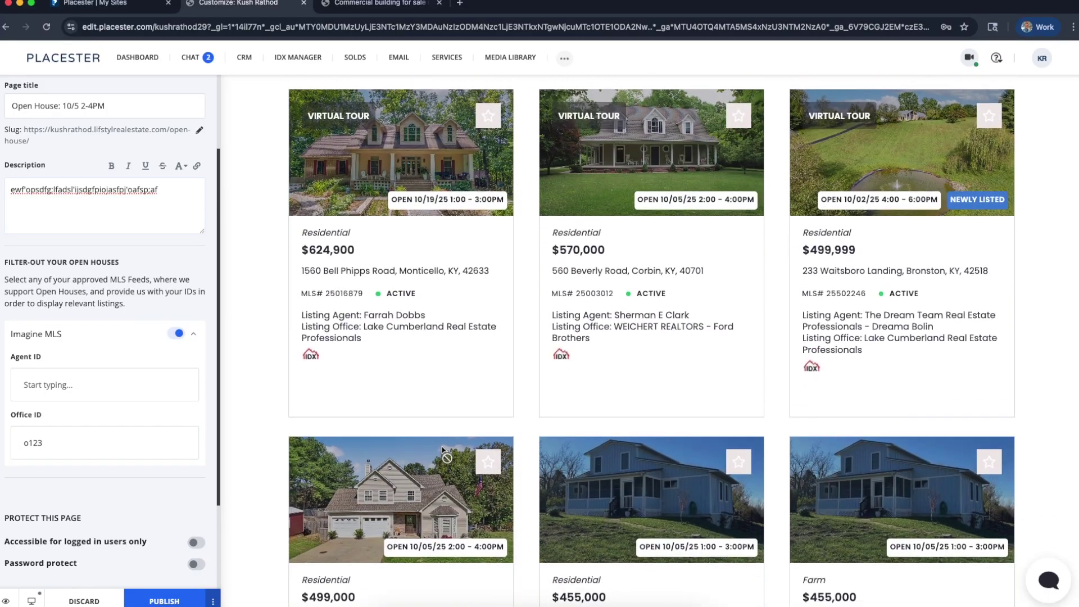
pyautogui.scroll(4, 442, 450)
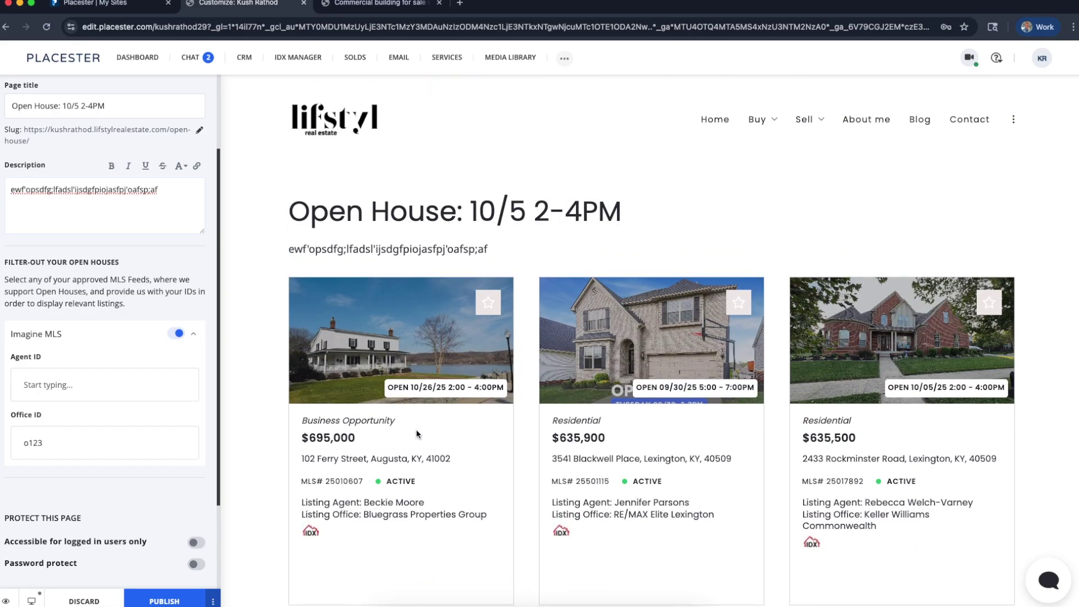
# Correct the office ID to 0123, then clear the Office ID field entirely
pyautogui.click(46, 434)
pyautogui.doubleClick(47, 435)
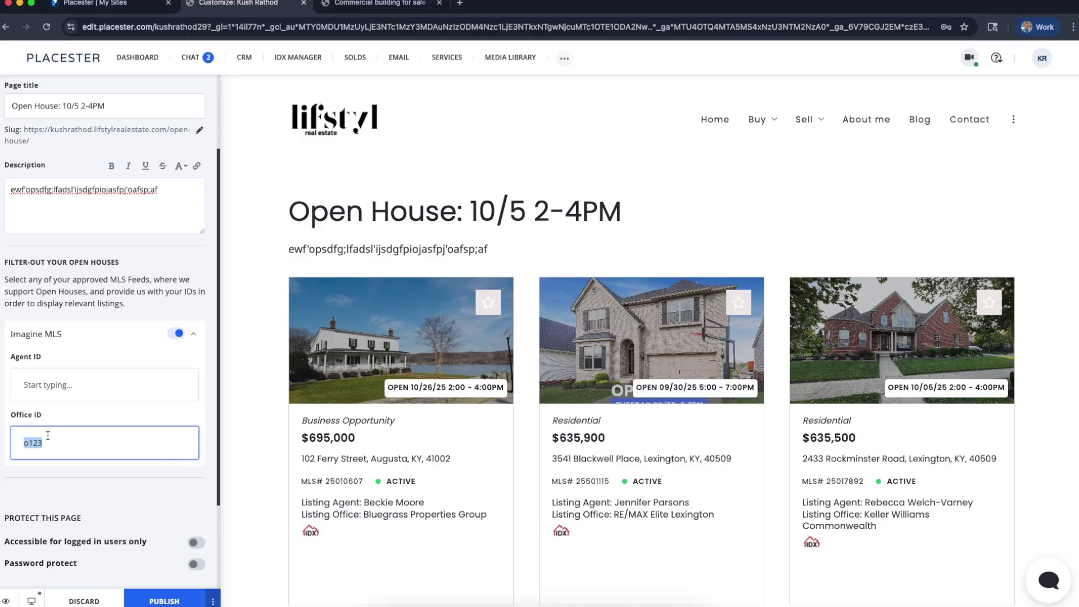
pyautogui.write('0123')
pyautogui.click(125, 350)
pyautogui.click(61, 455)
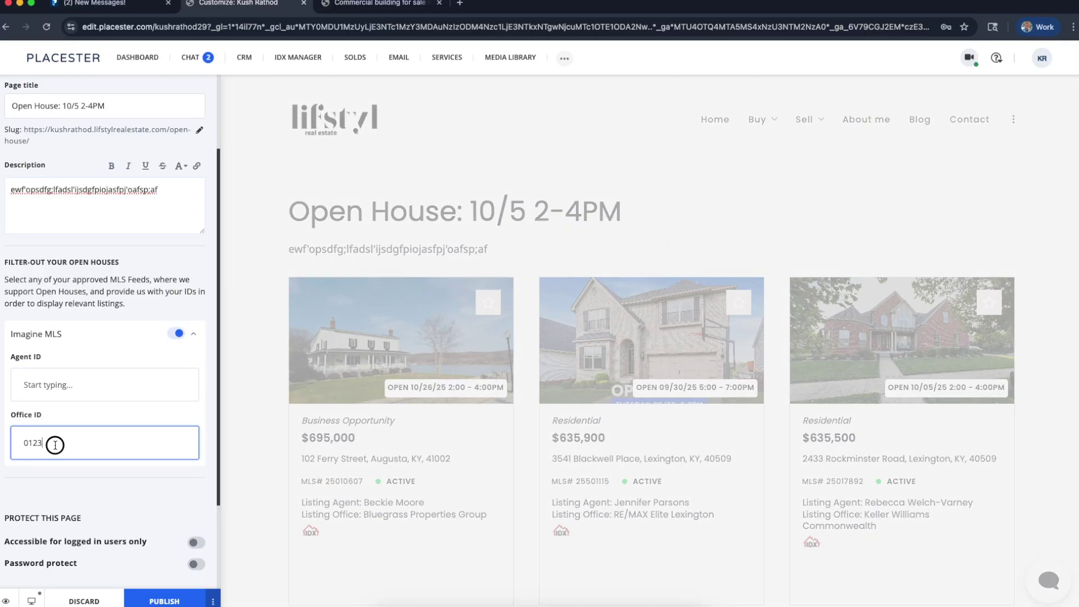
pyautogui.doubleClick(53, 442)
pyautogui.press('BackSpace')
pyautogui.click(53, 383)
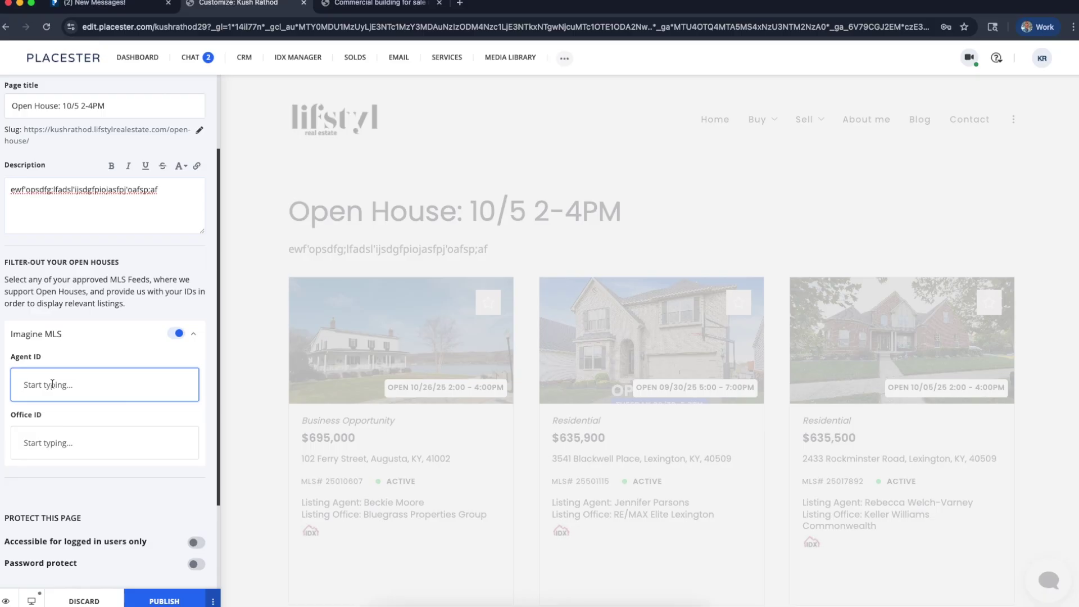
pyautogui.write('19047')
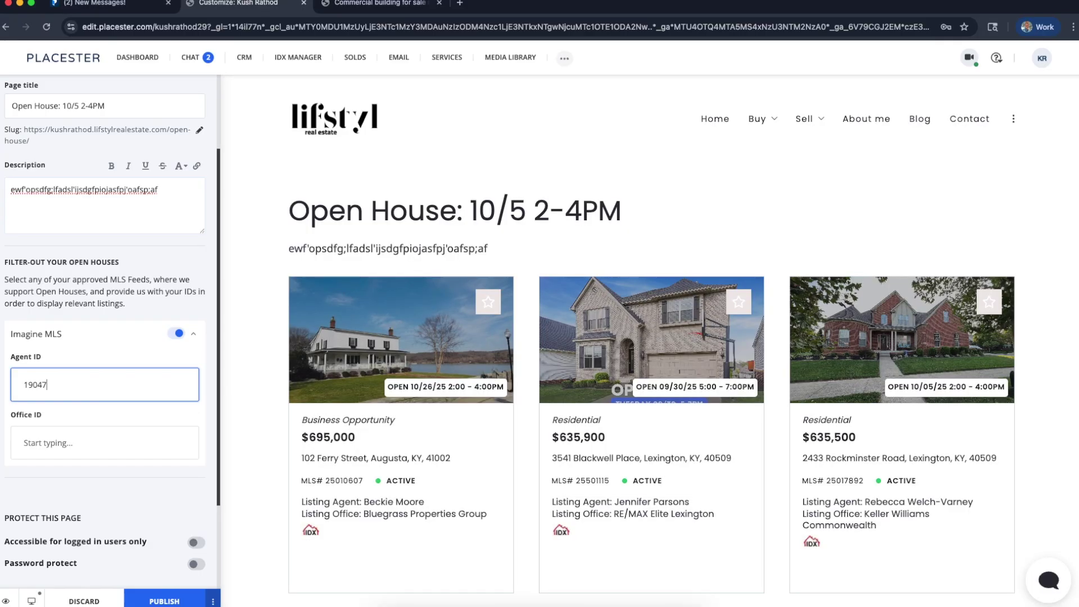
pyautogui.click(433, 408)
pyautogui.scroll(-3, 434, 408)
pyautogui.scroll(3, 433, 408)
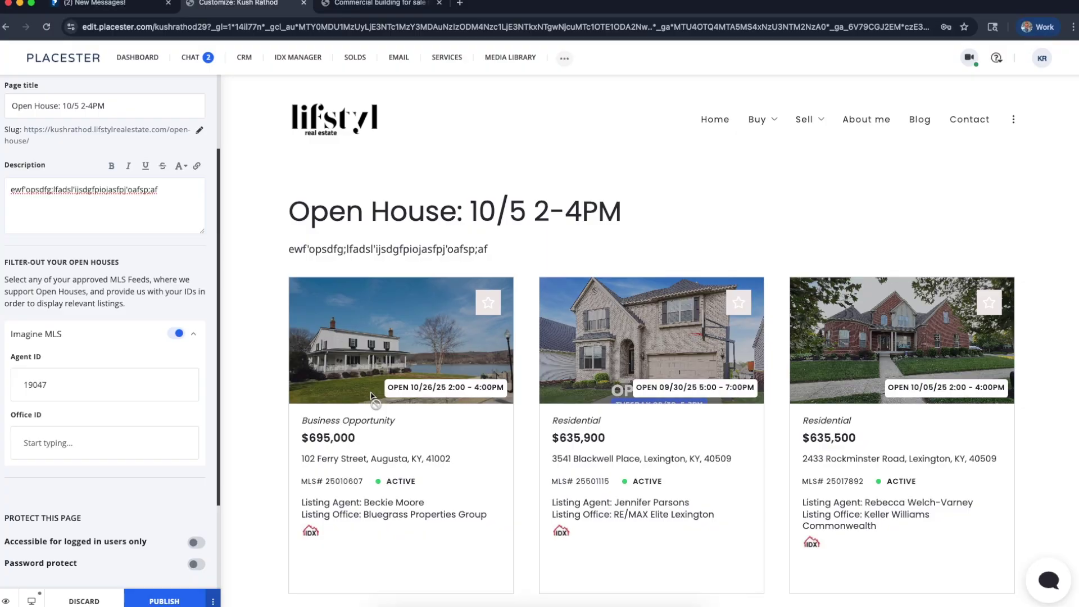
pyautogui.scroll(-10, 636, 460)
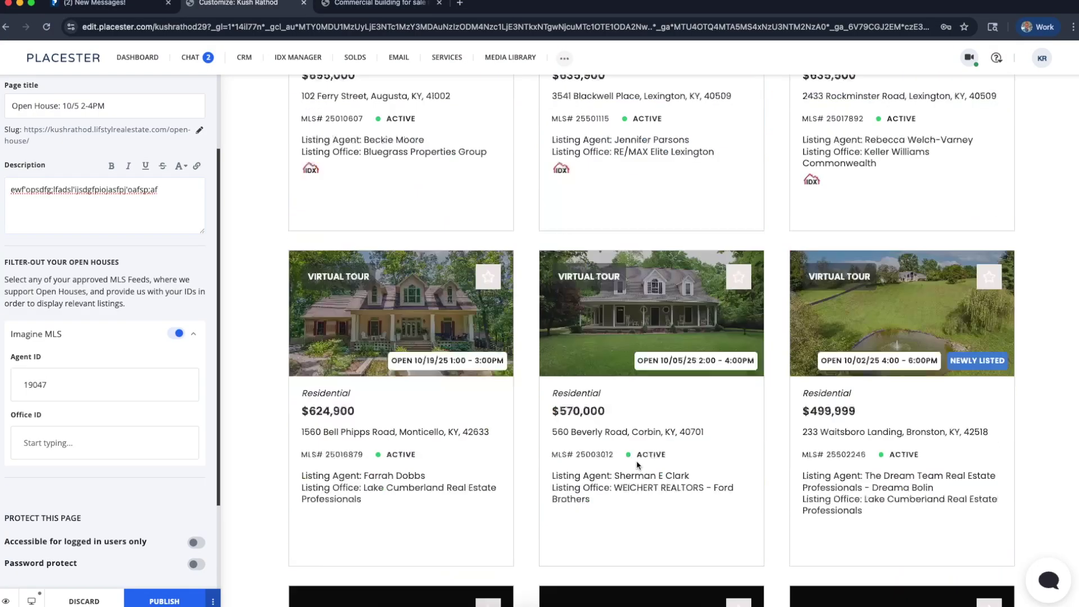
pyautogui.scroll(-10, 636, 461)
pyautogui.scroll(10, 637, 465)
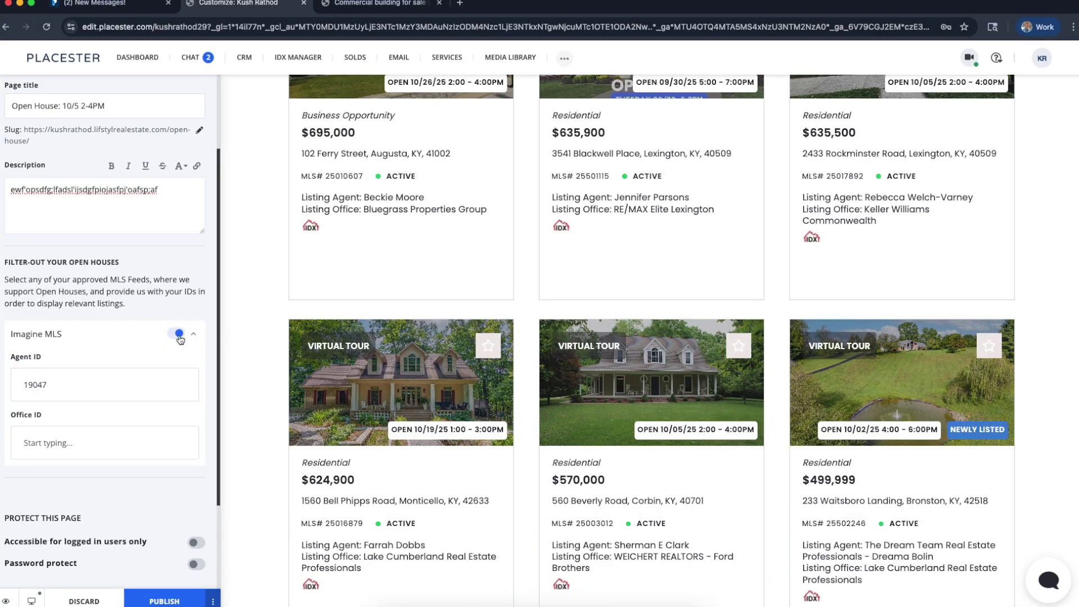
pyautogui.click(193, 335)
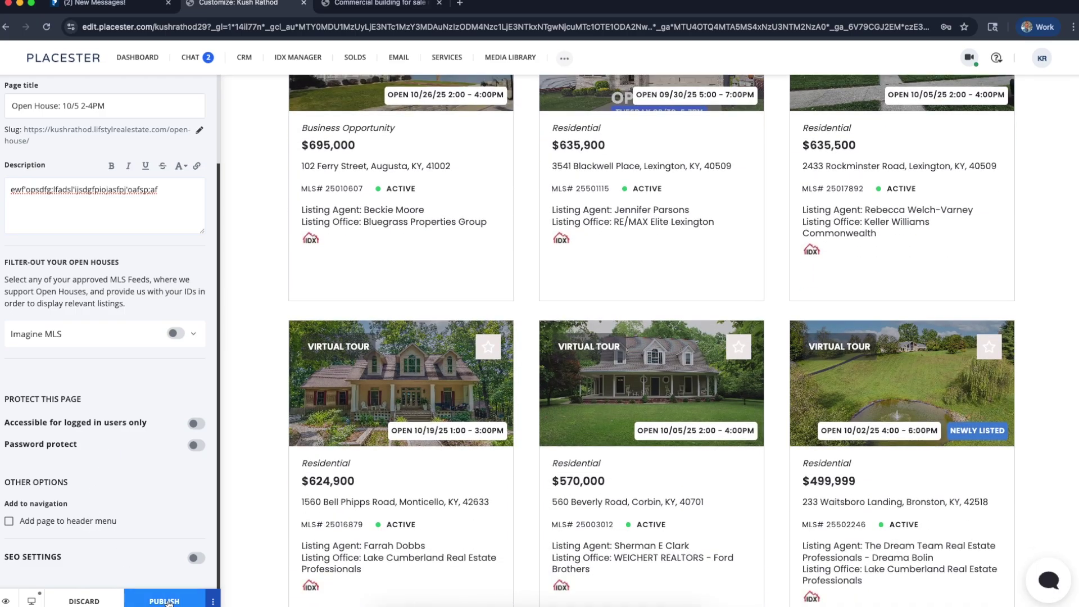
pyautogui.click(72, 220)
# Replace the description with 'These are the open houses this coming sunday, 2-4PM' and retitle it 'Open House: SUNDAYS'
pyautogui.scroll(2, 72, 219)
pyautogui.click(73, 220)
pyautogui.scroll(5, 346, 289)
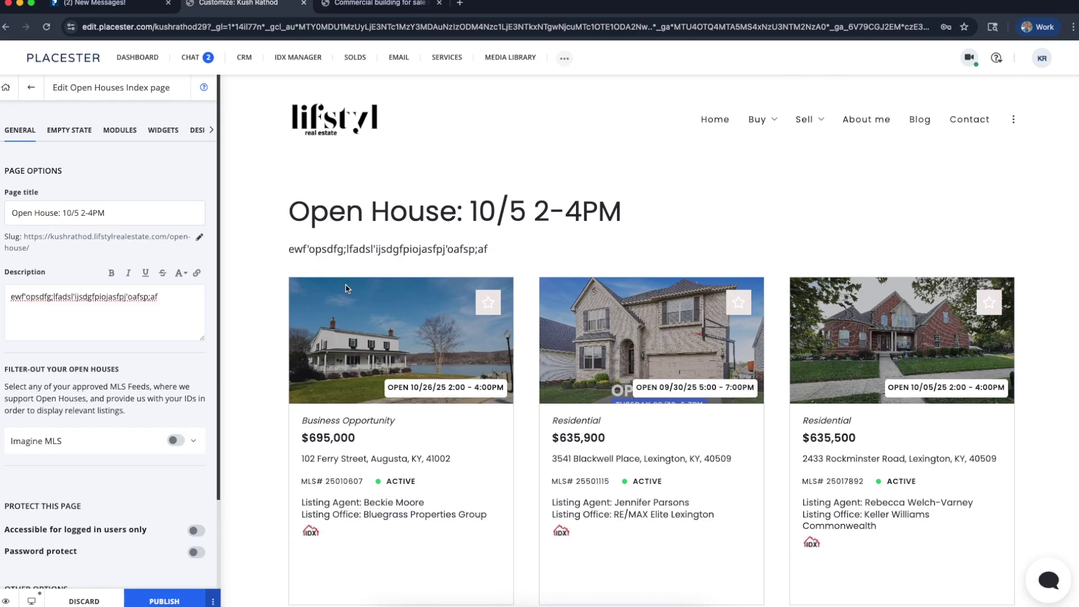
pyautogui.moveTo(284, 206); pyautogui.dragTo(736, 201)
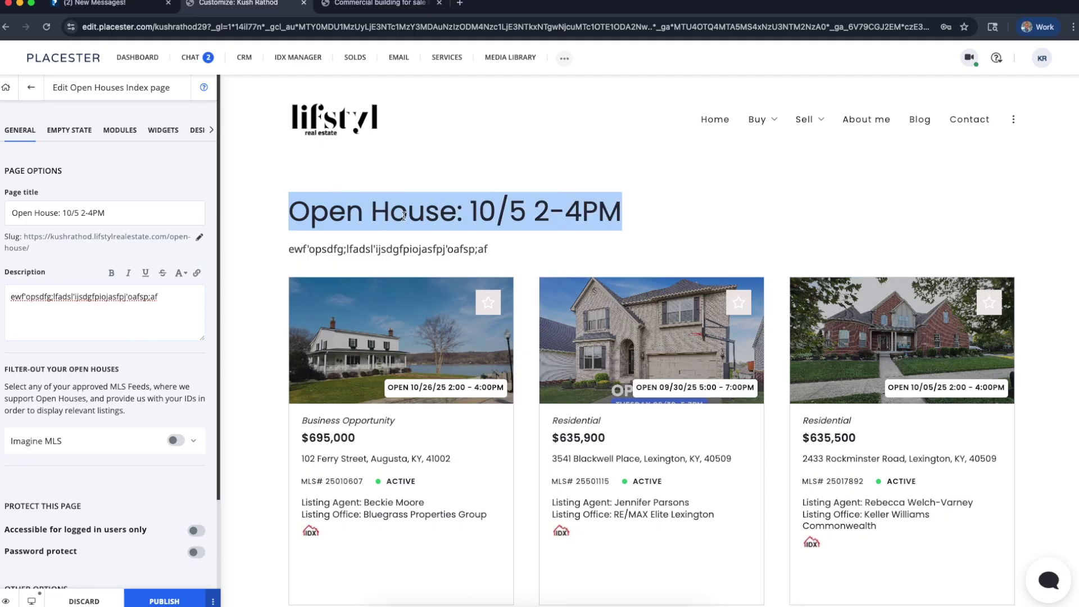
pyautogui.click(389, 252)
pyautogui.tripleClick(120, 313)
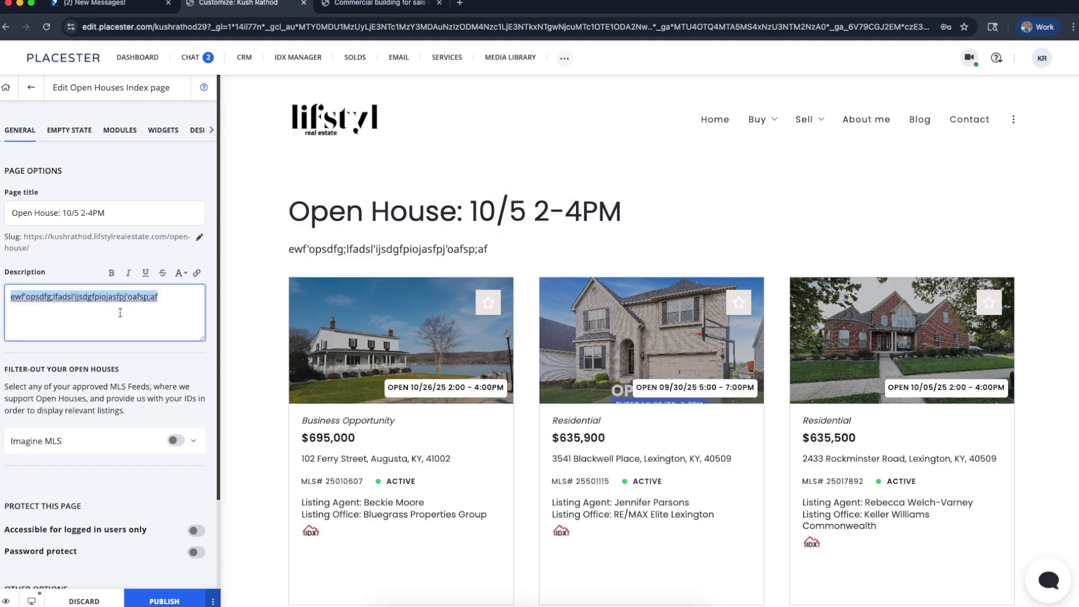
pyautogui.write('These are the ')
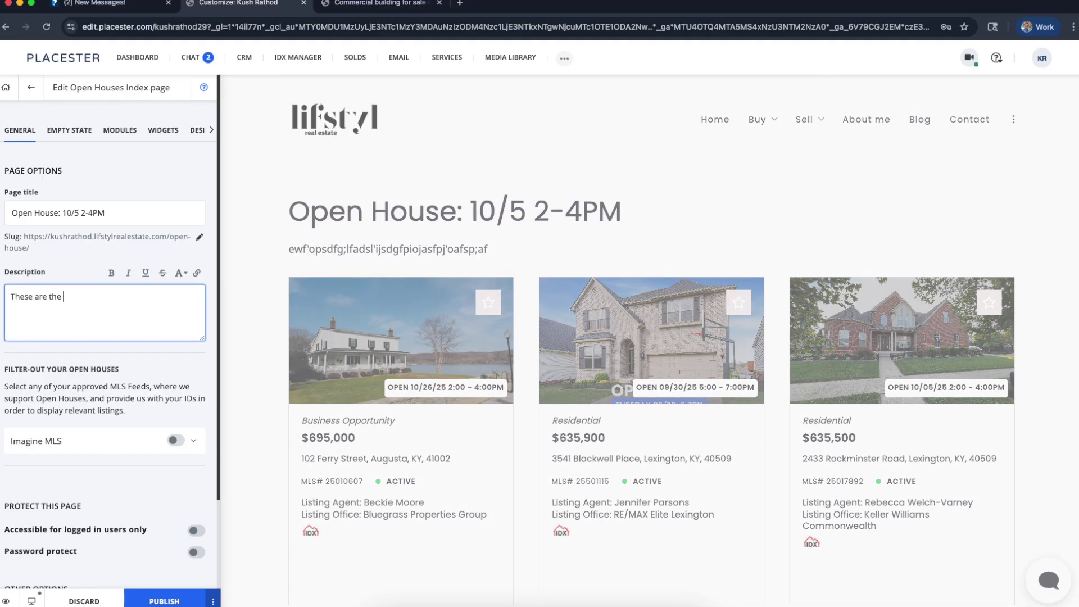
pyautogui.write('ioeopen house')
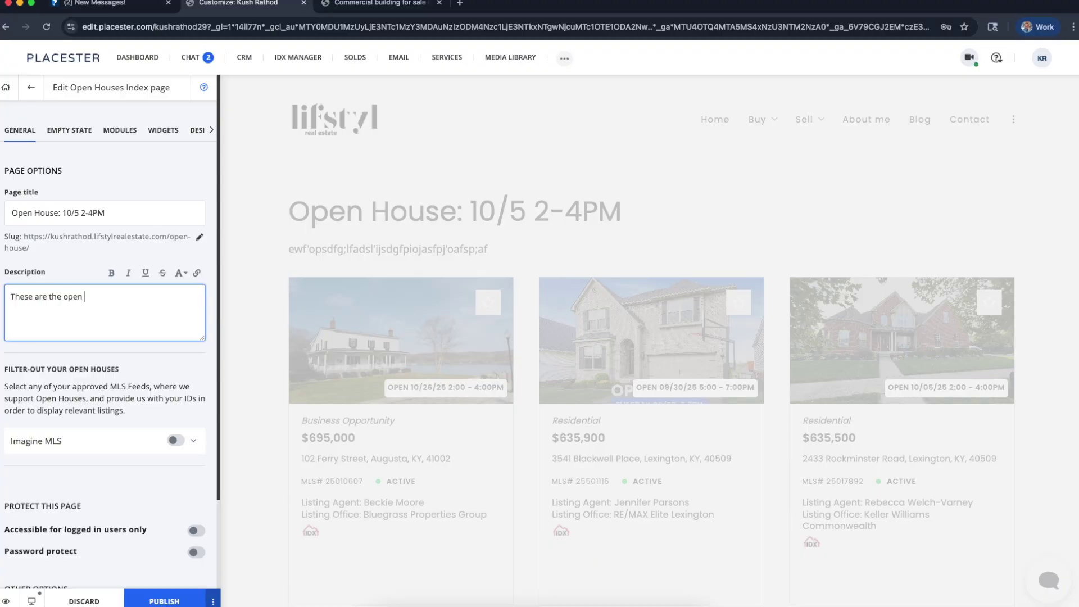
pyautogui.press('BackSpace')
pyautogui.press('BackSpace')
pyautogui.press('BackSpace')
pyautogui.press('BackSpace')
pyautogui.write('s ')
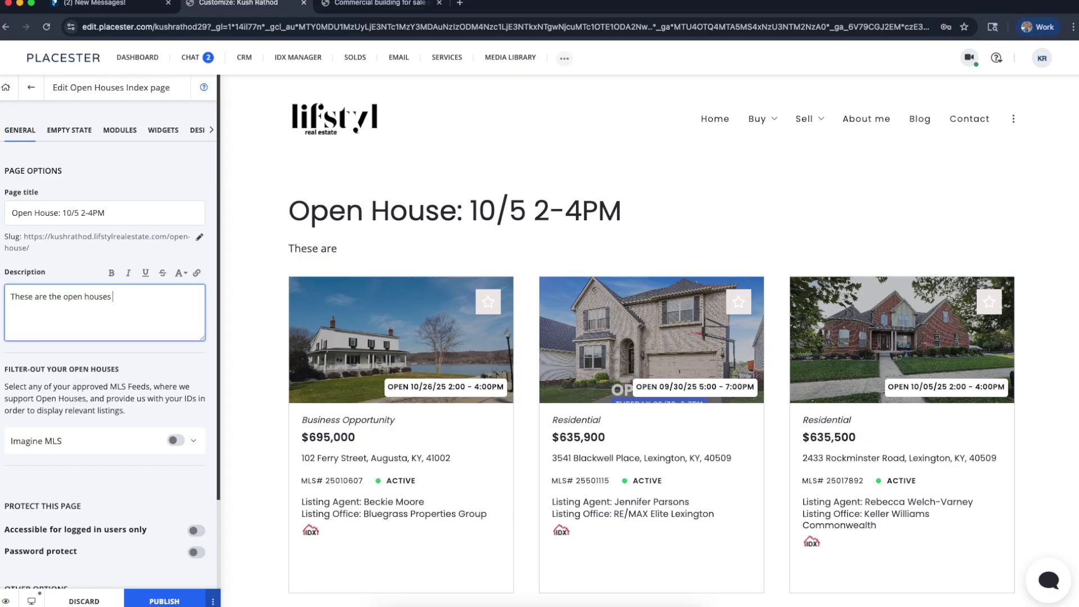
pyautogui.write('this coming s')
pyautogui.press('BackSpace')
pyautogui.write('coming')
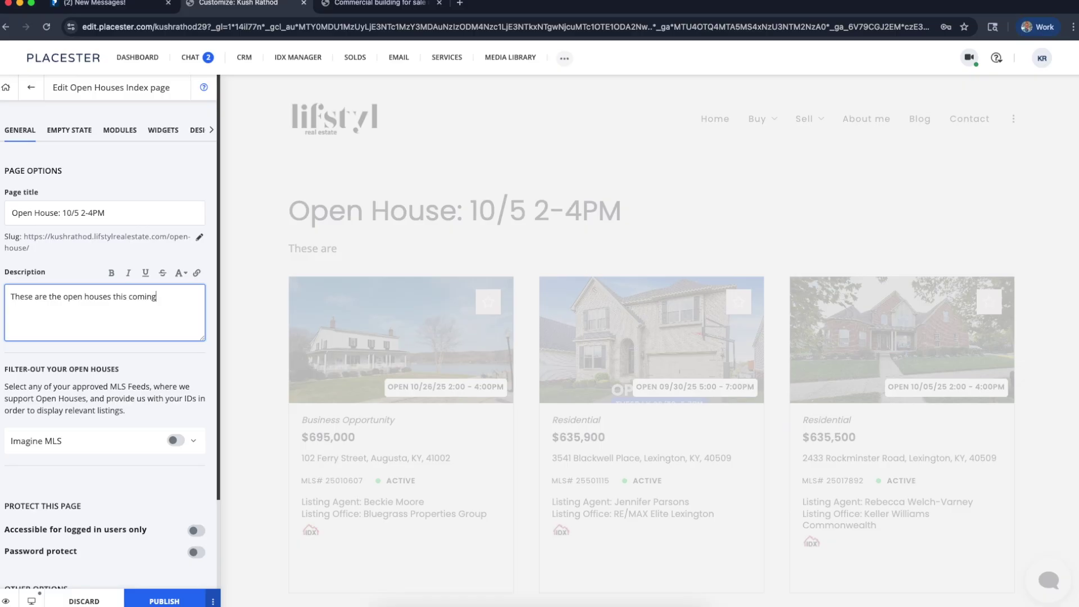
pyautogui.write(' sunday 2-4P')
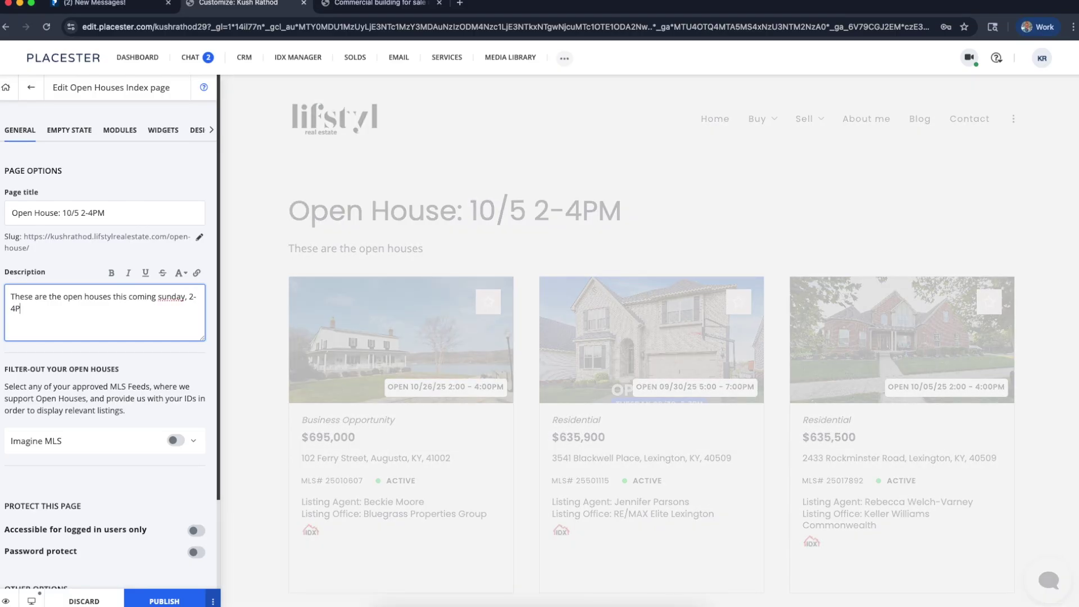
pyautogui.write('M.')
pyautogui.press('BackSpace')
pyautogui.moveTo(108, 212); pyautogui.dragTo(65, 211)
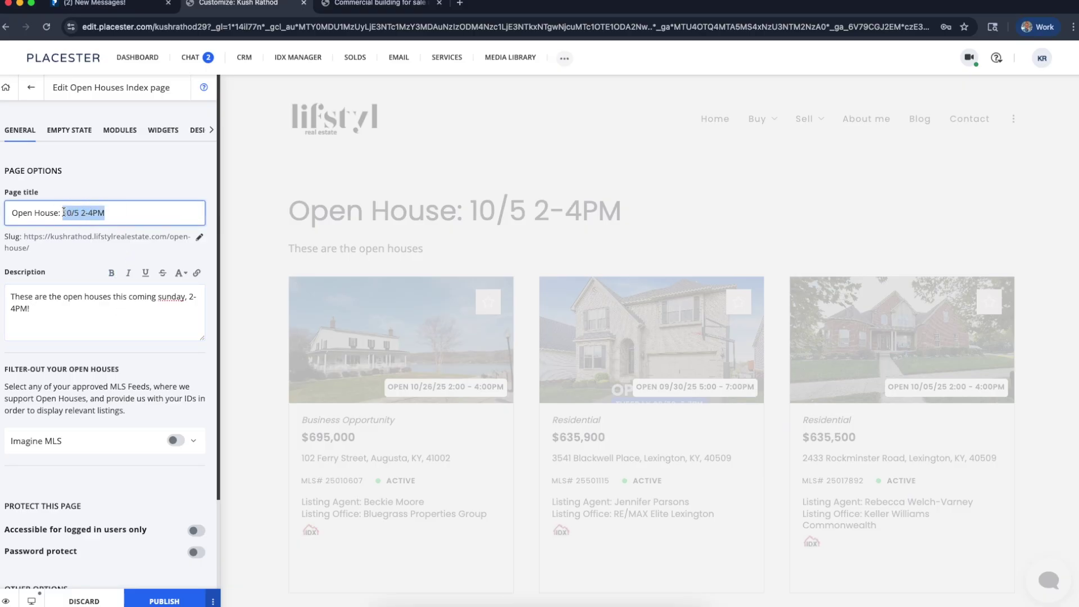
pyautogui.write('SUNDAYS')
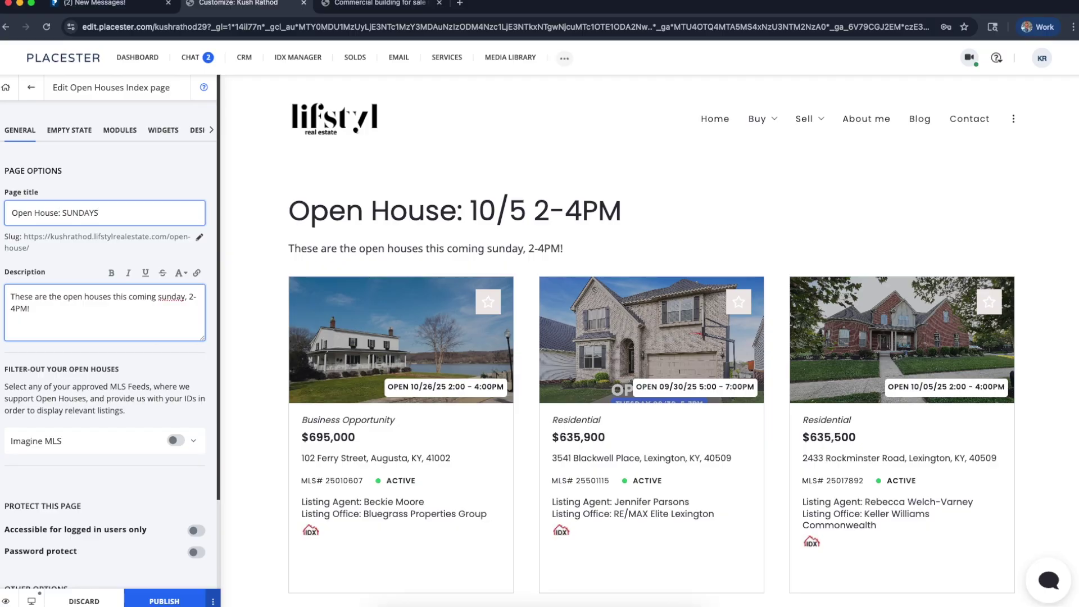
# Discard the unpublished open-house changes and delete the untitled draft page
pyautogui.click(65, 466)
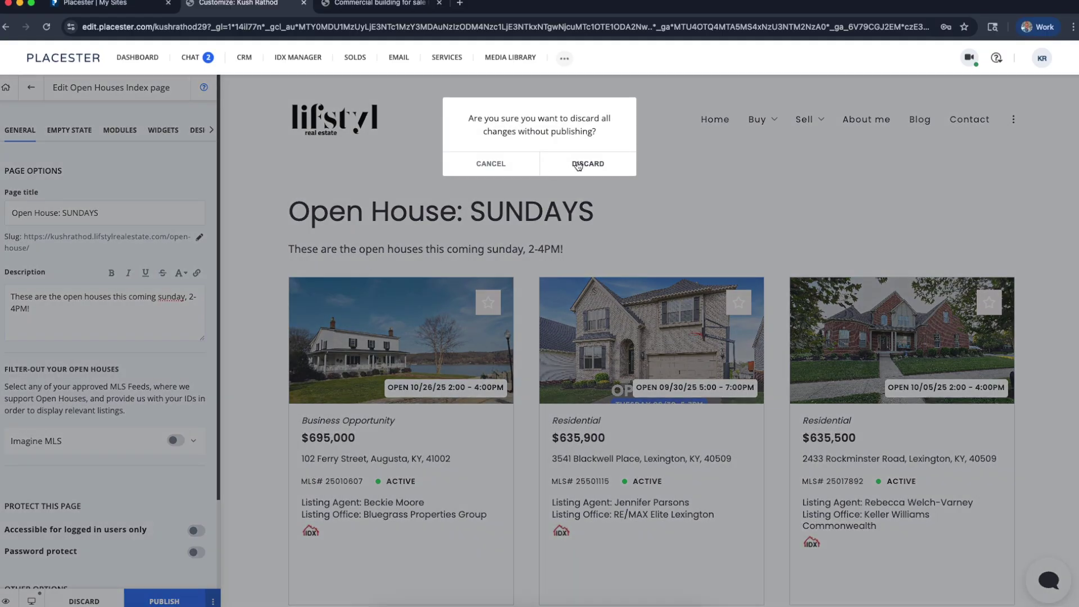
pyautogui.click(579, 164)
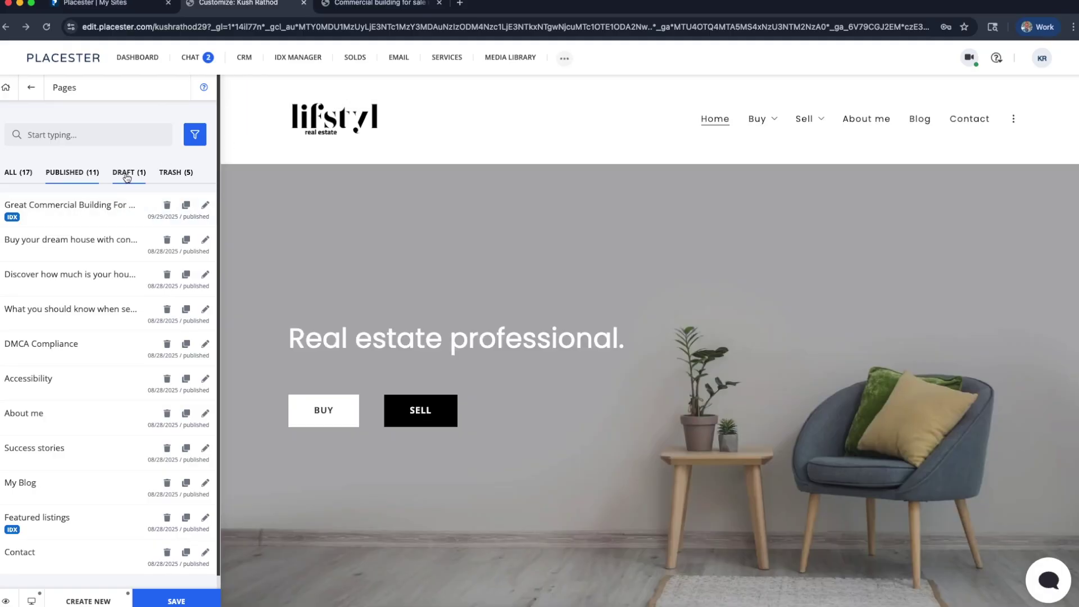
pyautogui.click(127, 177)
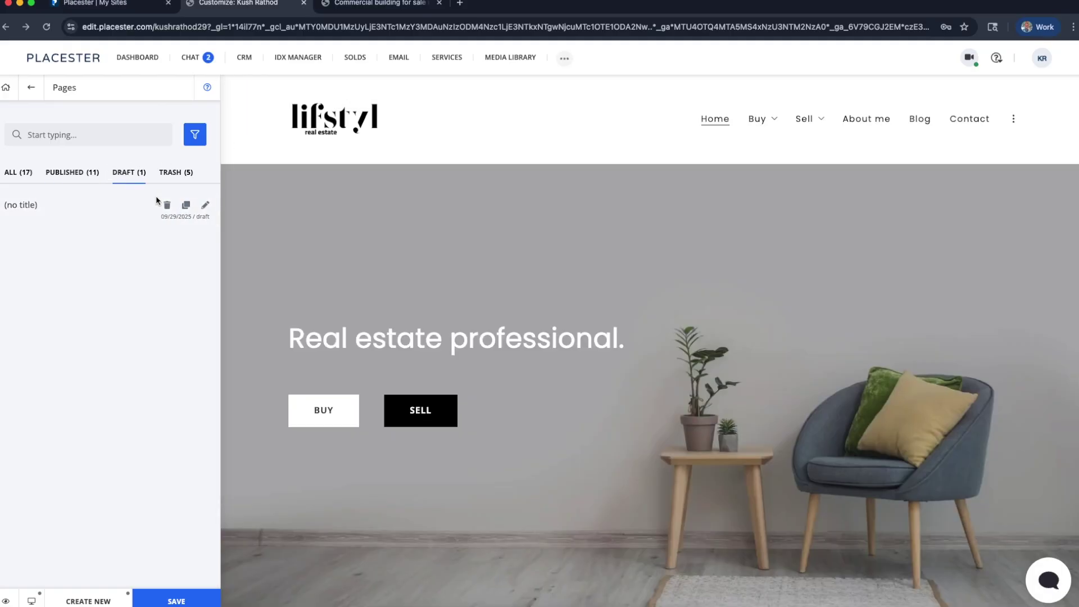
pyautogui.click(167, 204)
pyautogui.click(582, 155)
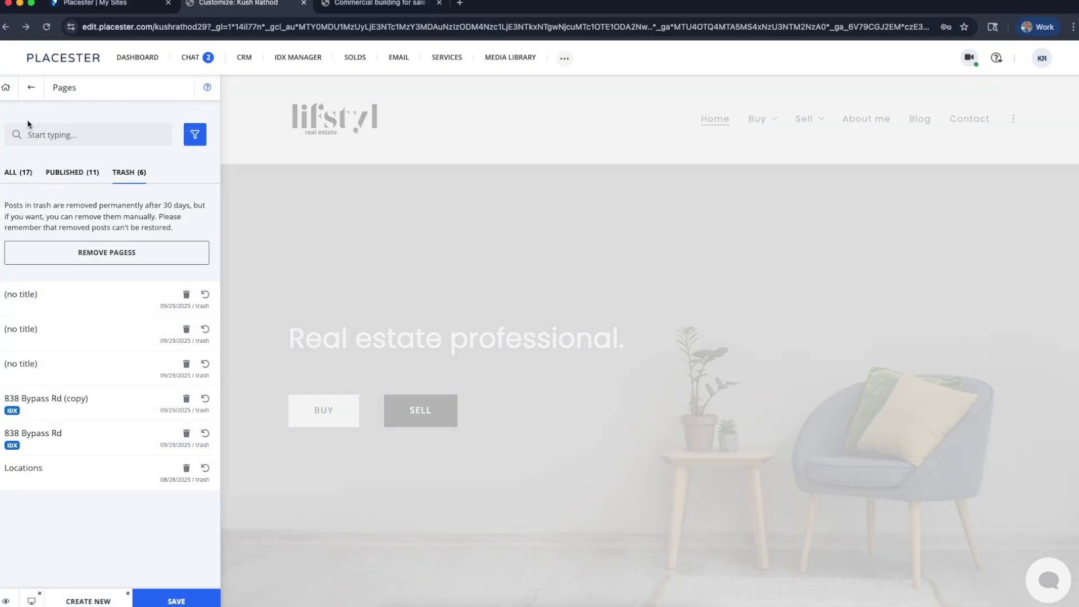
# Return to the main site-editing menu and bring up the Create New page options
pyautogui.click(31, 88)
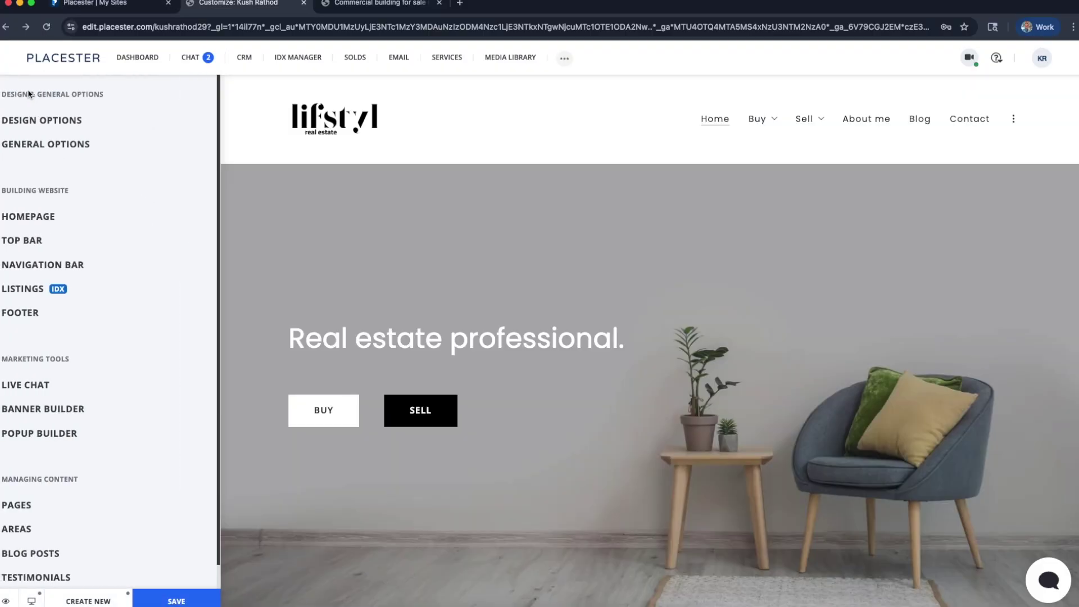
pyautogui.click(56, 503)
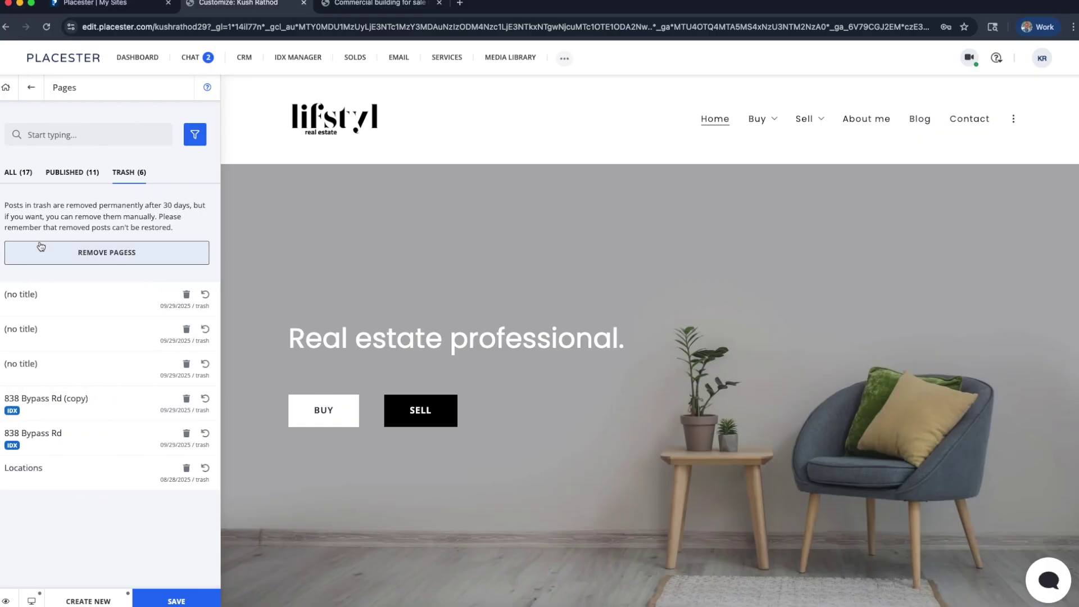
pyautogui.click(30, 87)
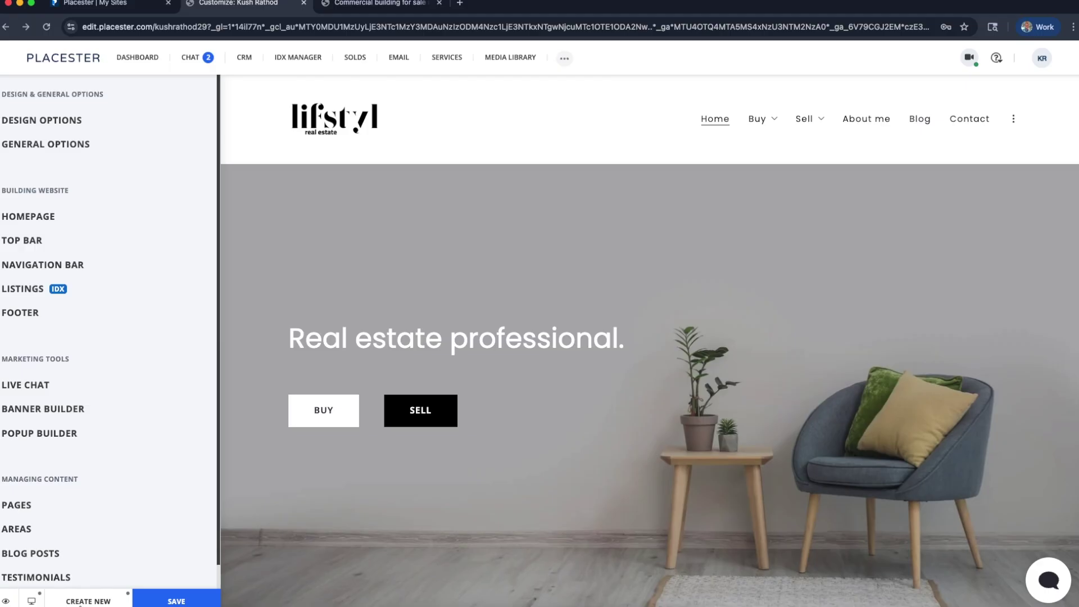
pyautogui.click(85, 598)
pyautogui.moveTo(86, 421)
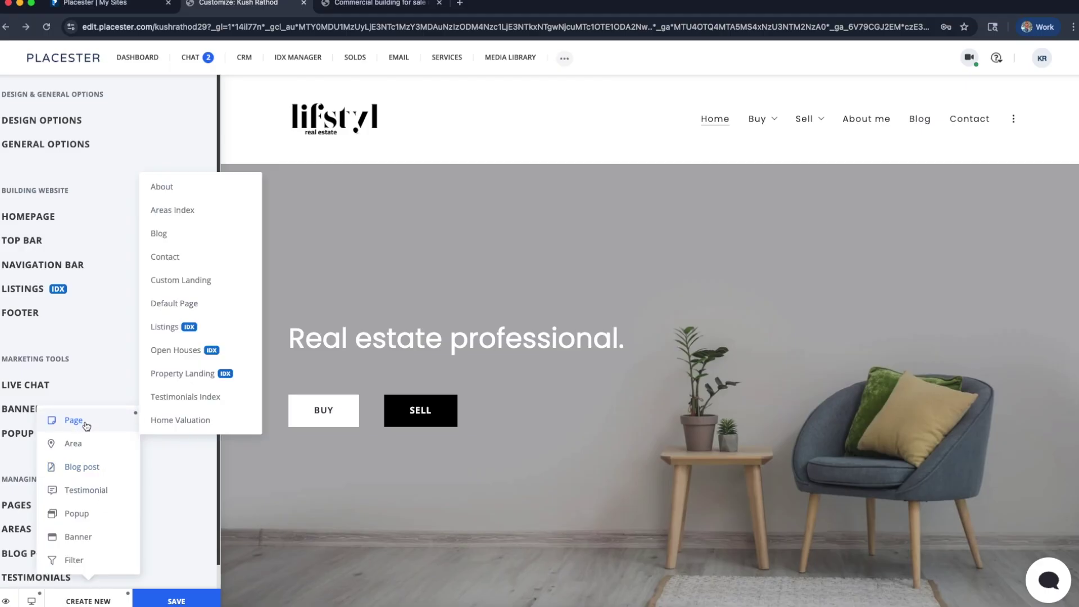
# Create a Testimonials Index page and scroll through its preview of testimonial cards
pyautogui.click(214, 400)
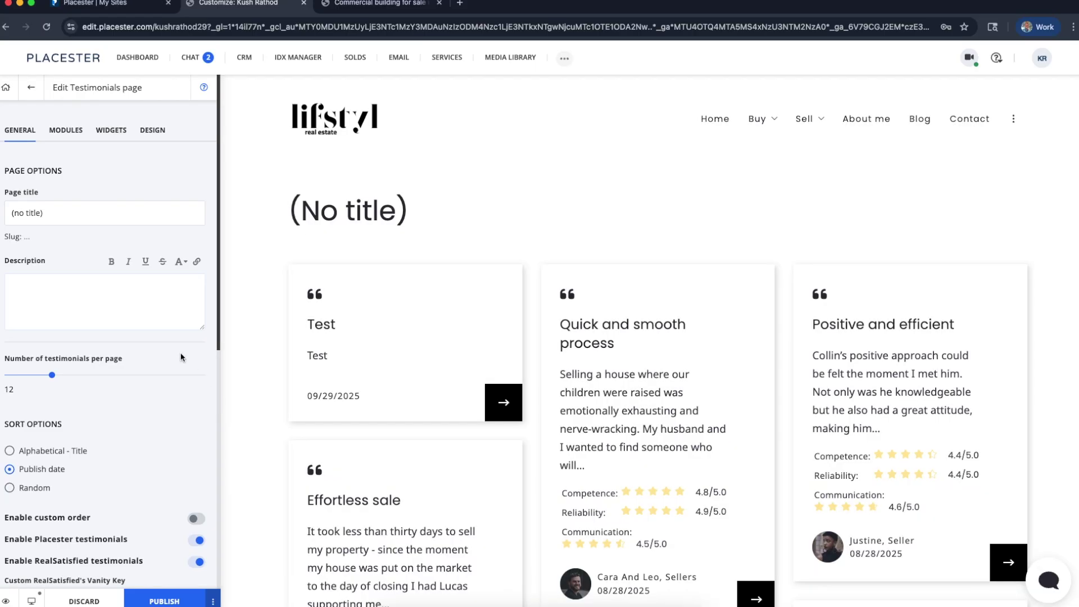
pyautogui.scroll(-1, 528, 398)
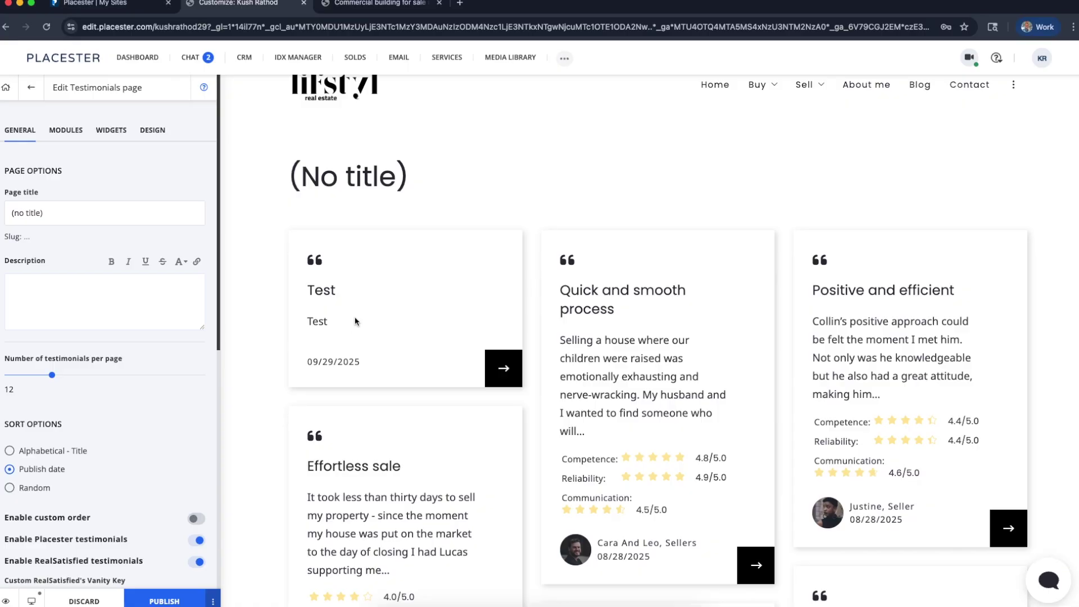
pyautogui.scroll(-3, 355, 322)
pyautogui.scroll(5, 646, 341)
pyautogui.scroll(3, 643, 335)
pyautogui.hscroll(6, 642, 336)
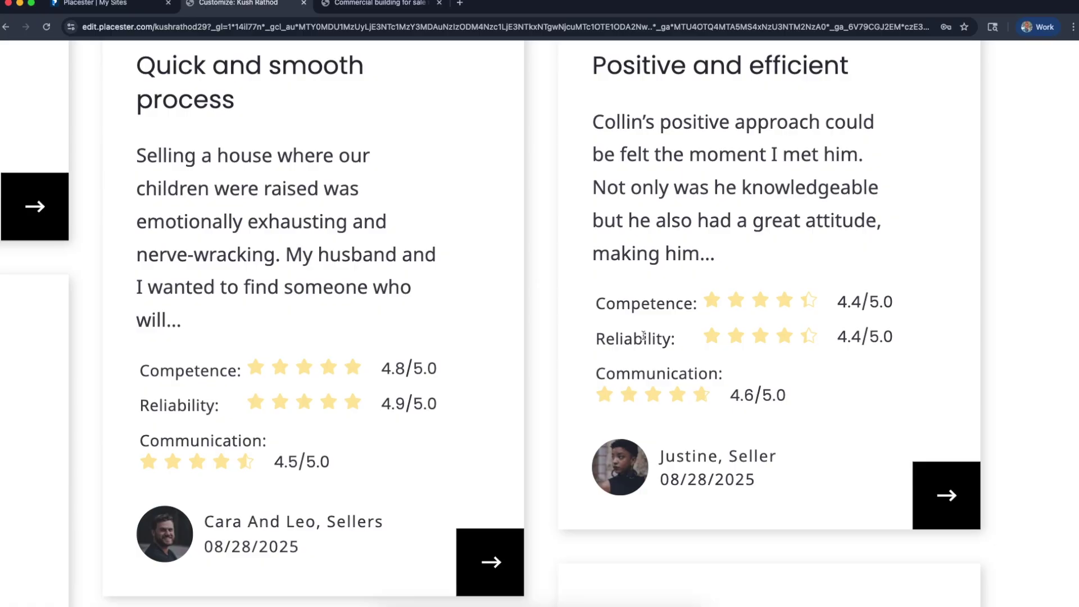
pyautogui.scroll(1, 643, 336)
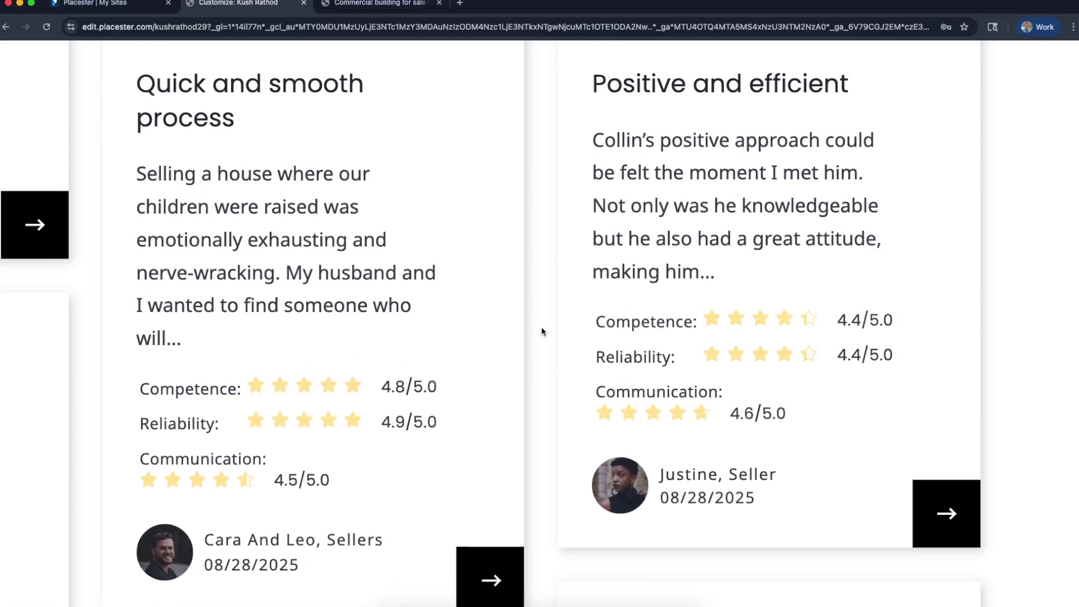
pyautogui.scroll(-10, 541, 331)
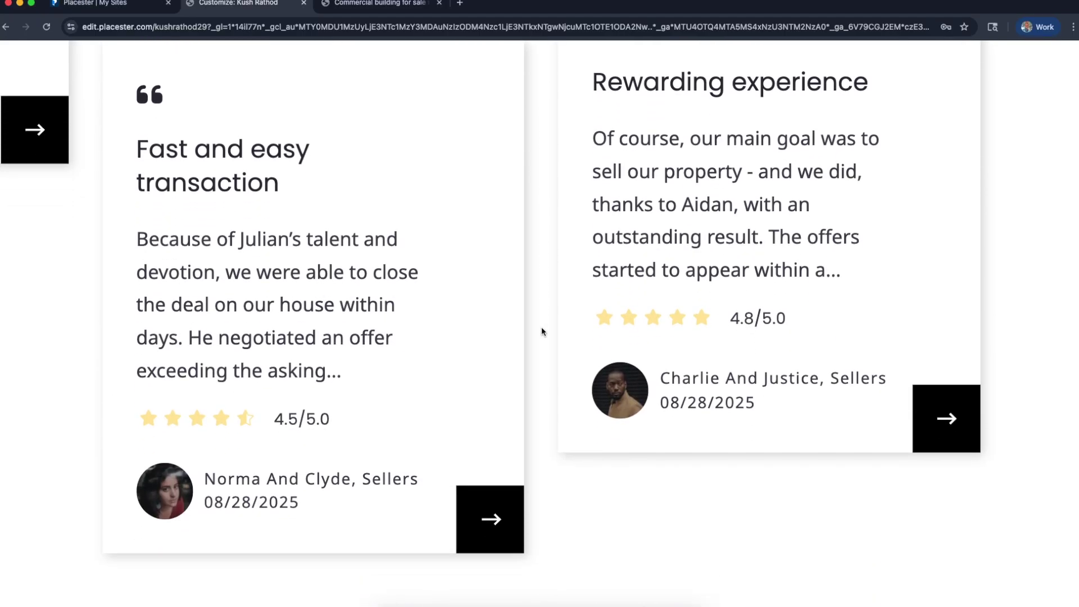
pyautogui.hscroll(-3, 486, 337)
pyautogui.scroll(-2, 485, 335)
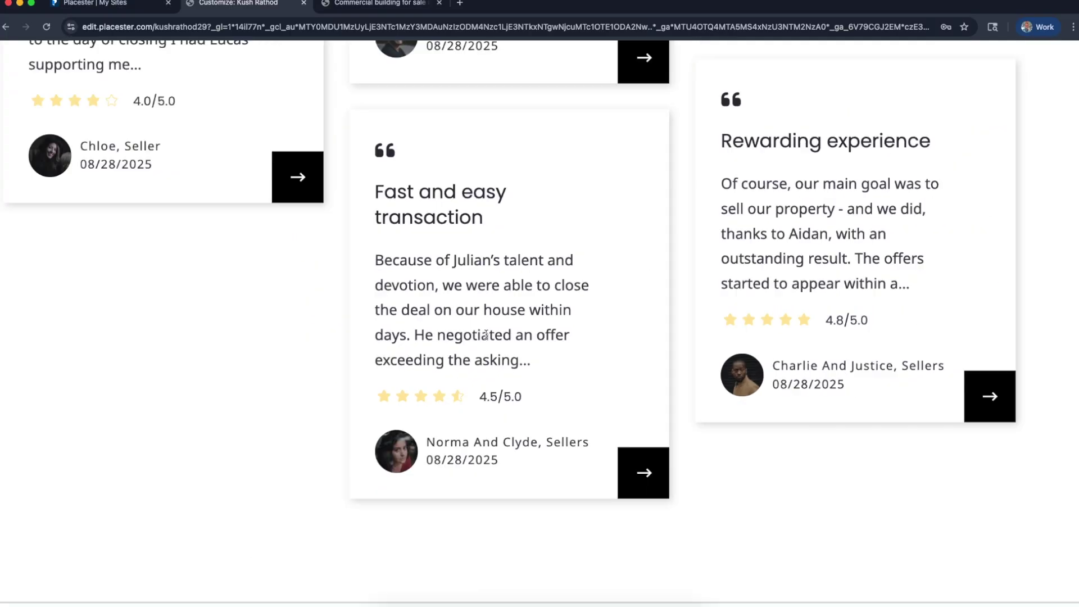
pyautogui.scroll(-3, 486, 335)
pyautogui.scroll(2, 590, 313)
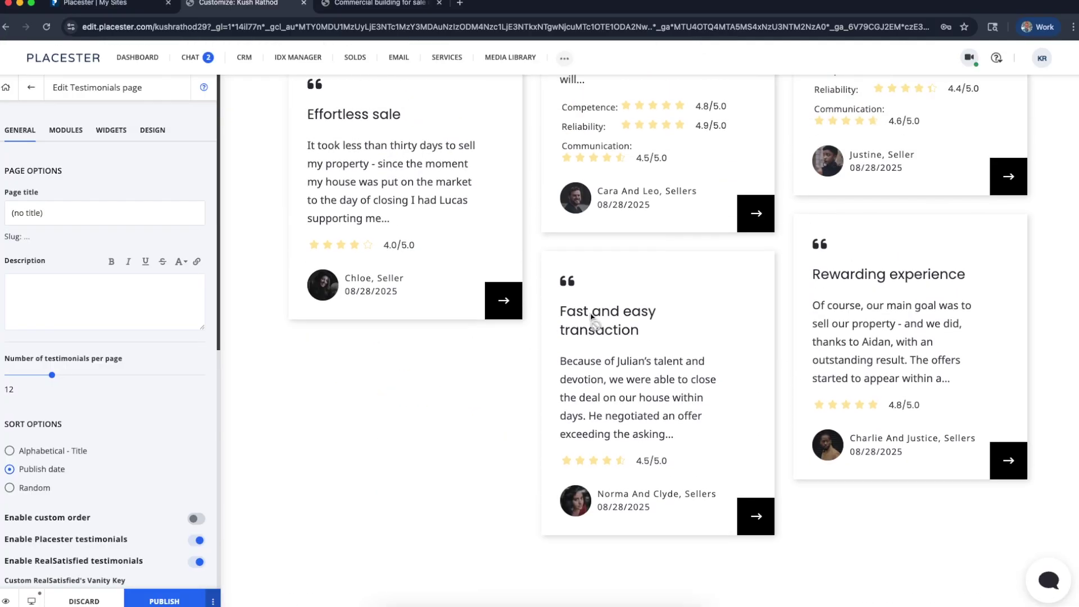
pyautogui.scroll(3, 591, 317)
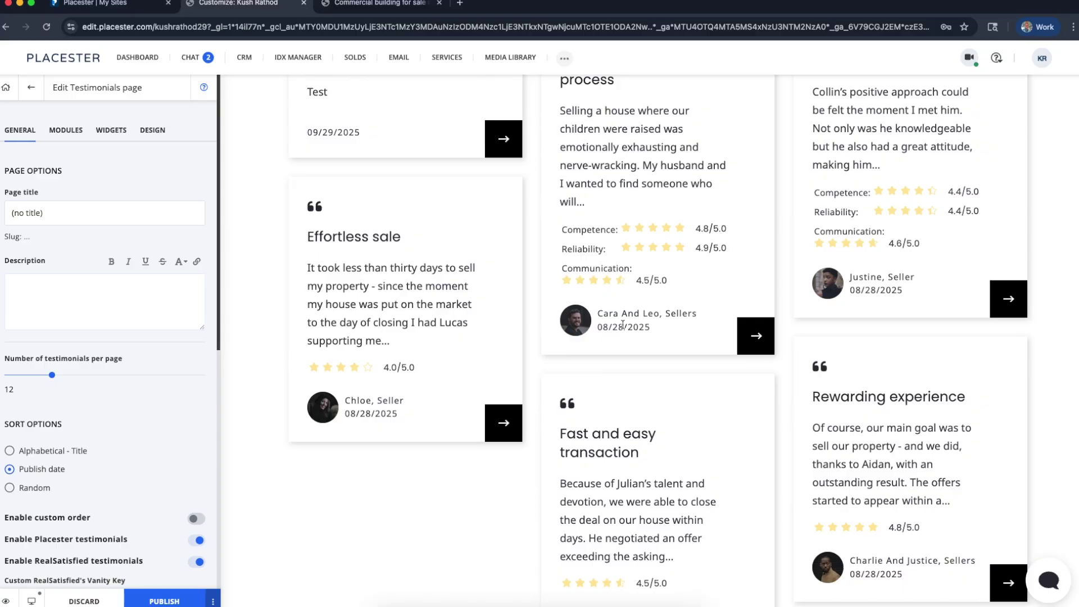
pyautogui.scroll(3, 753, 303)
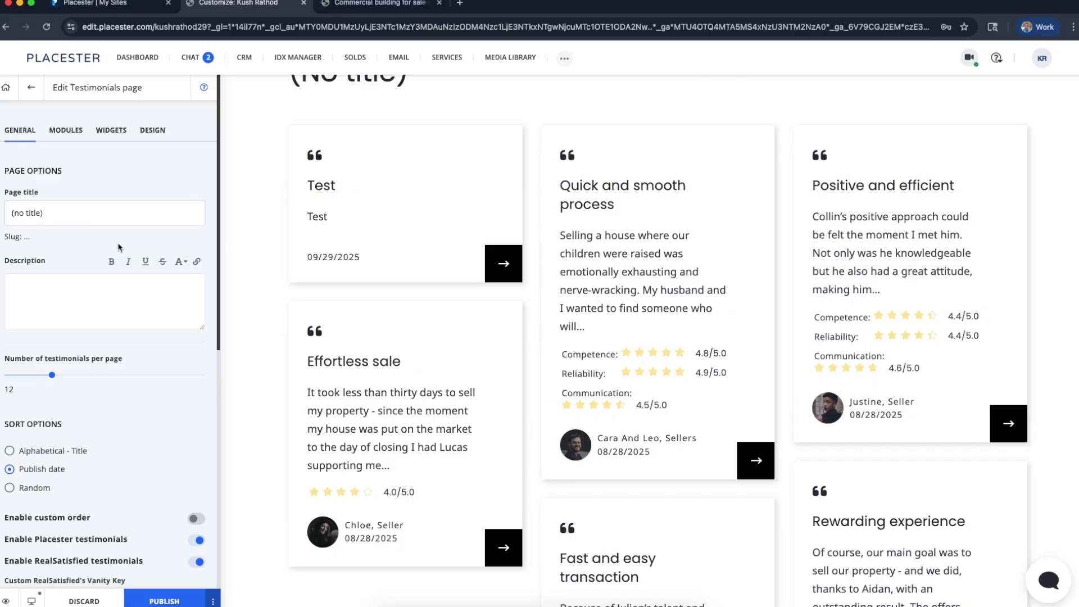
pyautogui.scroll(3, 292, 241)
# Title the page 'MY REVIEWS FROM AWESOME PEOPLE!!'
pyautogui.click(49, 213)
pyautogui.press('BackSpace')
pyautogui.press('BackSpace')
pyautogui.press('BackSpace')
pyautogui.press('BackSpace')
pyautogui.press('BackSpace')
pyautogui.press('BackSpace')
pyautogui.press('BackSpace')
pyautogui.press('BackSpace')
pyautogui.press('BackSpace')
pyautogui.press('BackSpace')
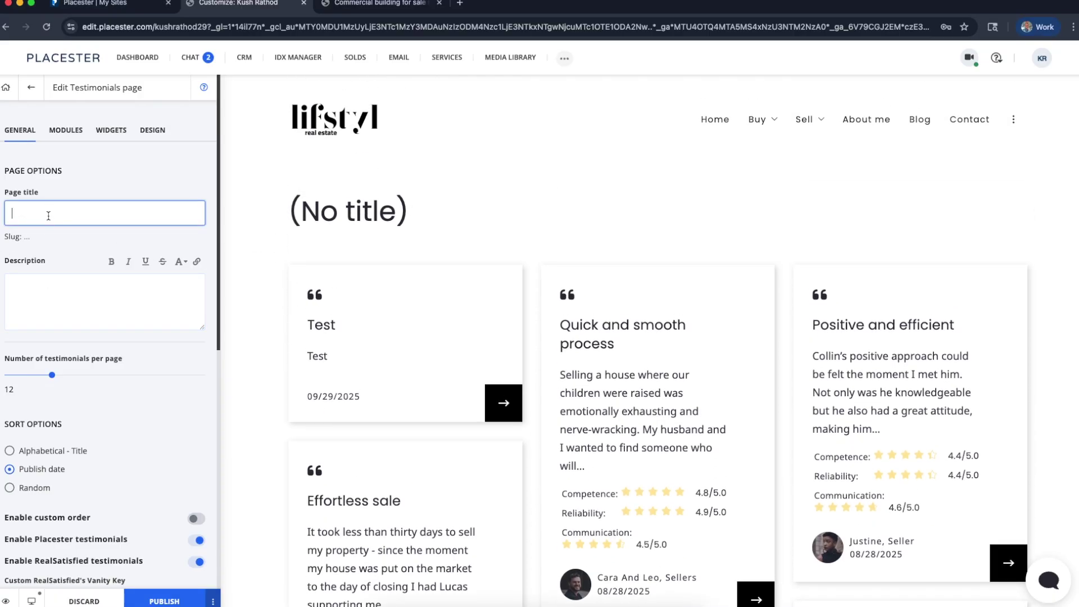
pyautogui.write('MY AWESOME REVIEWS FRO')
pyautogui.press('BackSpace')
pyautogui.press('BackSpace')
pyautogui.press('BackSpace')
pyautogui.press('BackSpace')
pyautogui.press('BackSpace')
pyautogui.press('BackSpace')
pyautogui.press('BackSpace')
pyautogui.press('BackSpace')
pyautogui.press('BackSpace')
pyautogui.press('BackSpace')
pyautogui.press('BackSpace')
pyautogui.write('REVIEWS FROM')
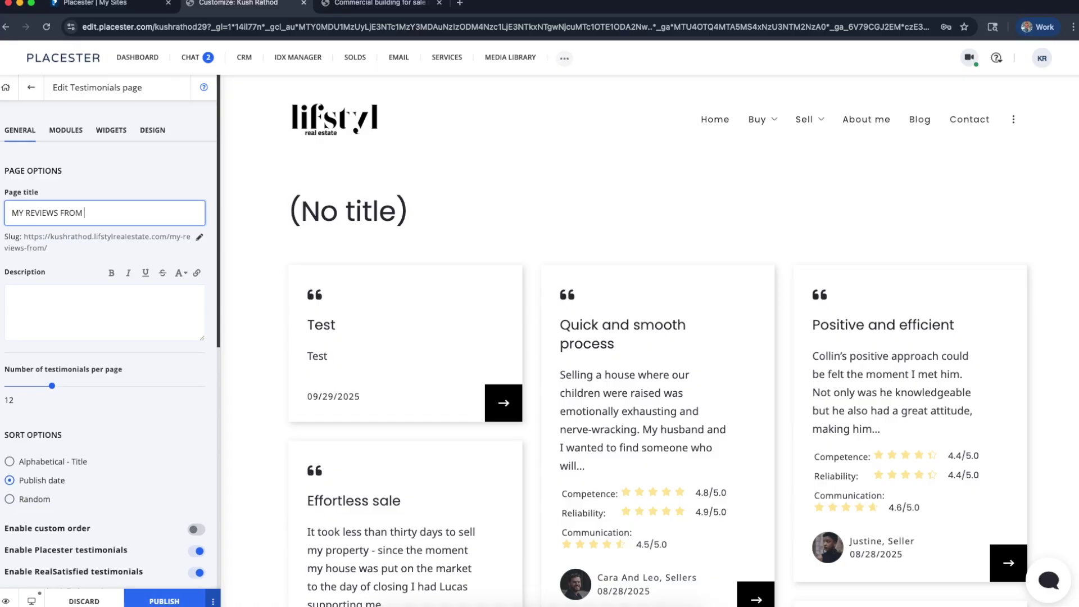
pyautogui.write(' AWESOME PRO')
pyautogui.press('BackSpace')
pyautogui.press('BackSpace')
pyautogui.press('BackSpace')
pyautogui.write('PLE!!')
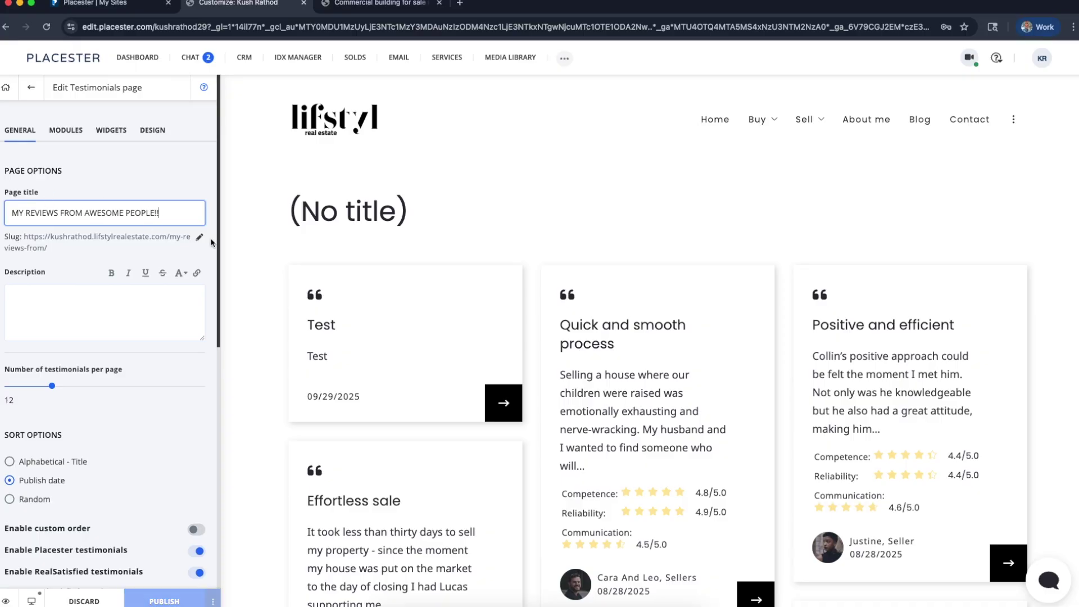
pyautogui.click(241, 234)
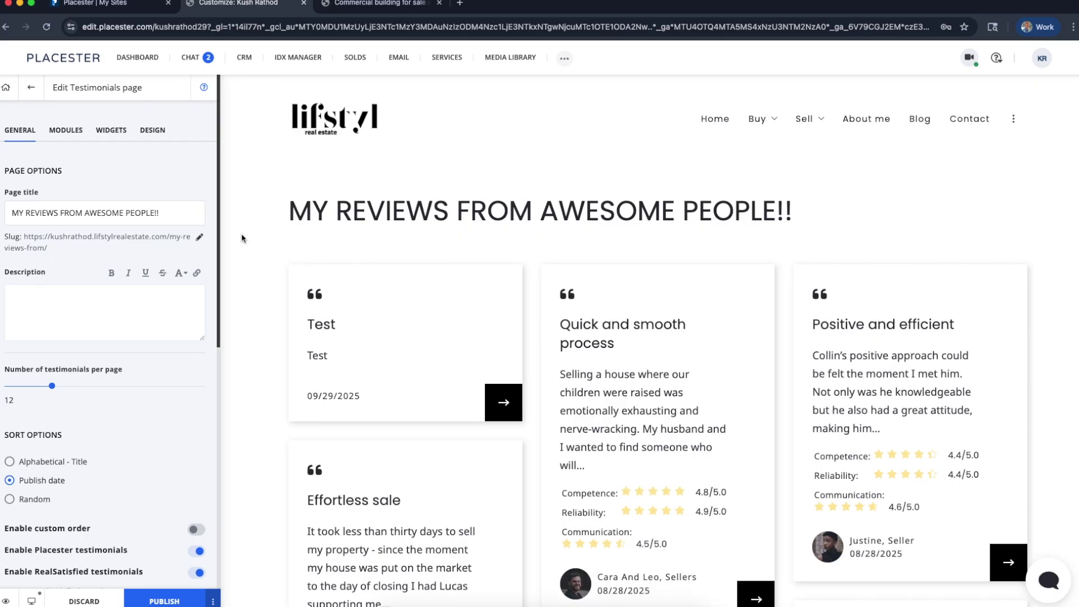
pyautogui.scroll(5, 173, 243)
pyautogui.click(179, 196)
pyautogui.hscroll(1, 181, 196)
pyautogui.scroll(-5, 182, 199)
pyautogui.scroll(5, 144, 228)
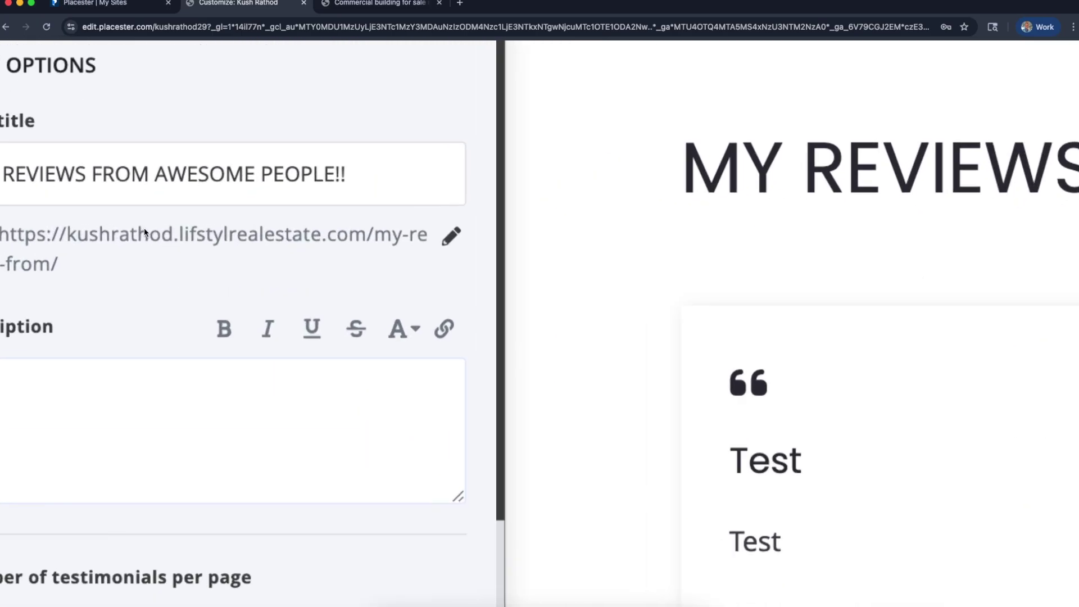
pyautogui.click(375, 244)
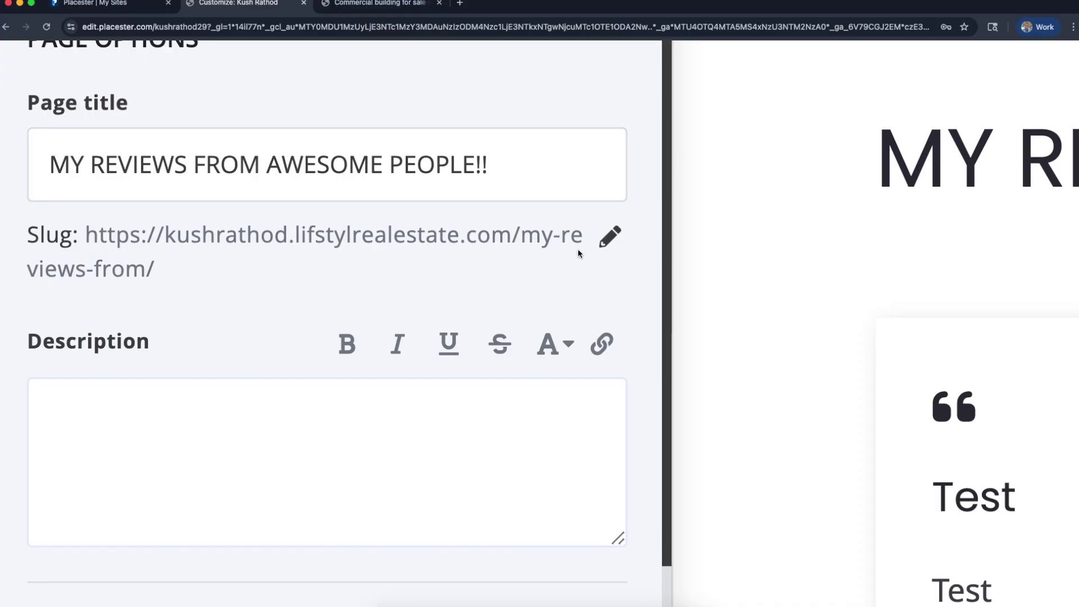
# Change the page's web address slug to 'reviews'
pyautogui.click(604, 241)
pyautogui.press('super+a')
pyautogui.write('reviwes')
pyautogui.press('BackSpace')
pyautogui.press('BackSpace')
pyautogui.press('BackSpace')
pyautogui.write('ews')
pyautogui.press('Tab')
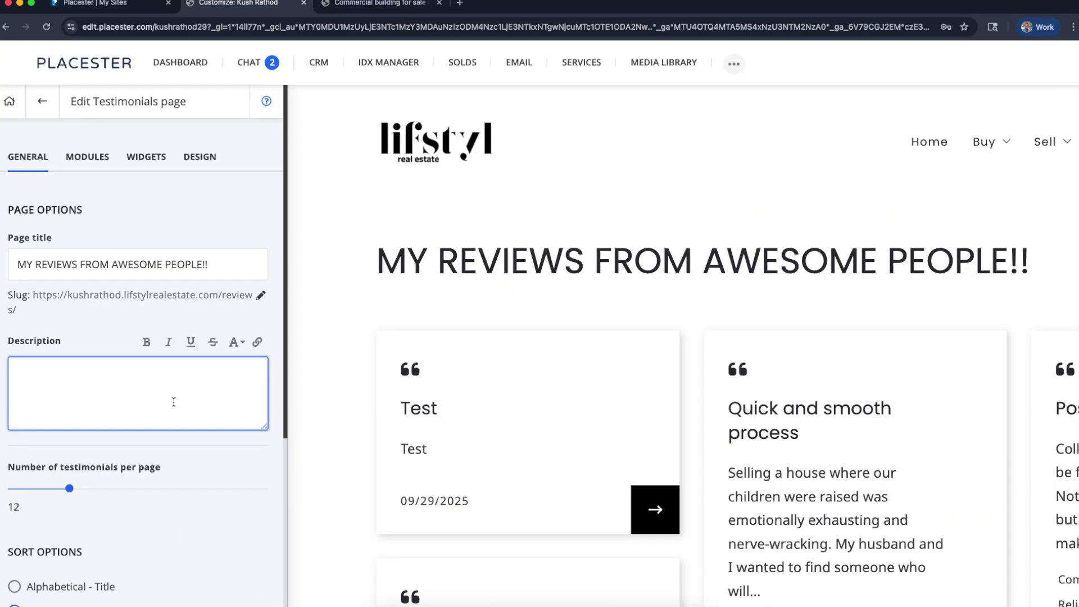
pyautogui.scroll(-1, 173, 402)
# Add placeholder description text and set the testimonial cards to sort randomly
pyautogui.write('lsdkfjwqS:LDMK;')
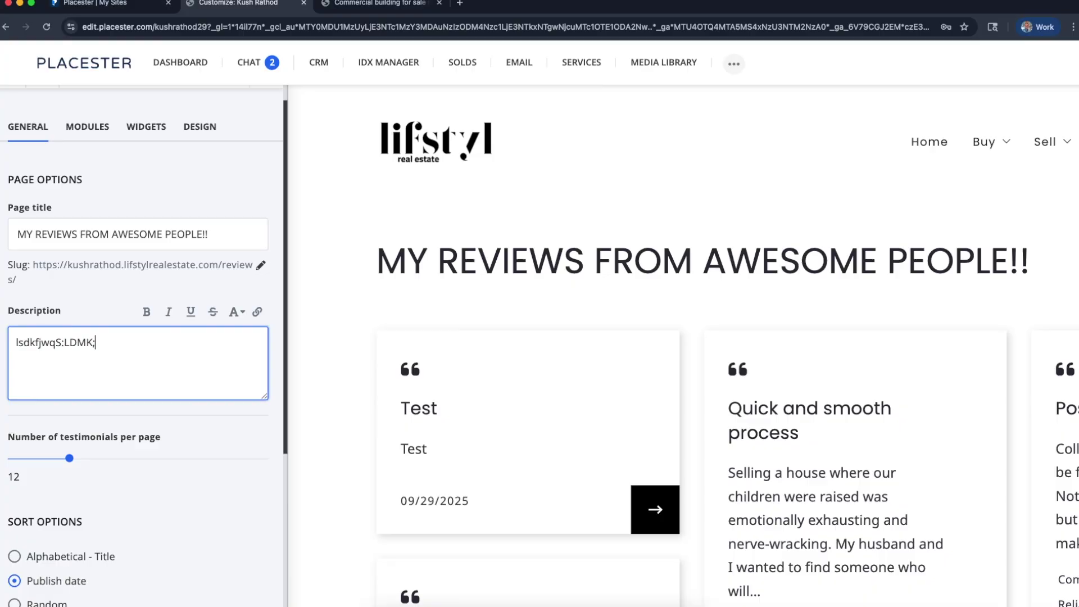
pyautogui.scroll(-3, 219, 427)
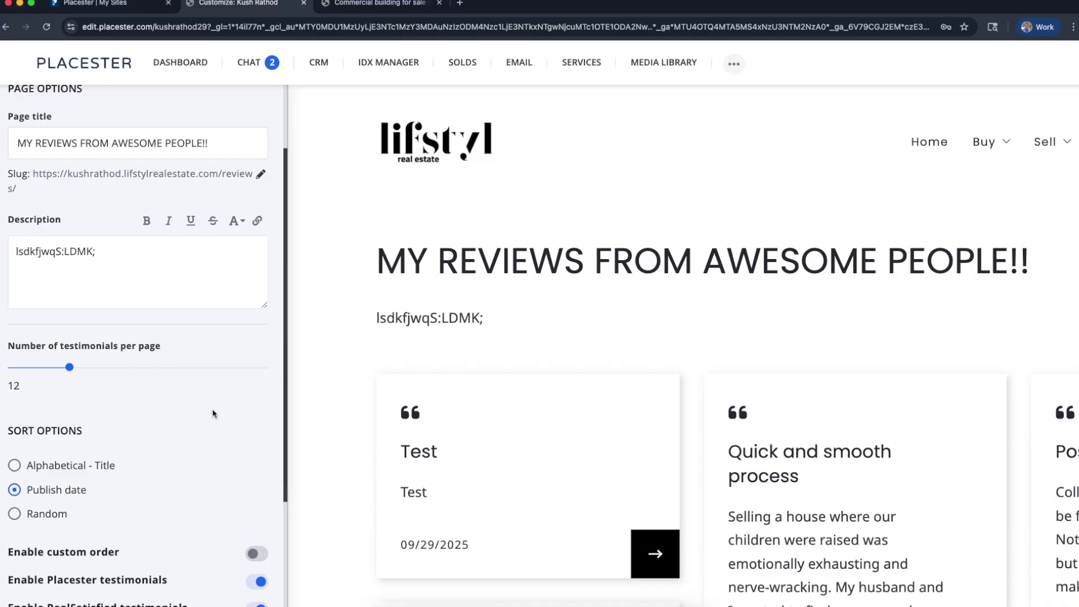
pyautogui.scroll(-2, 213, 414)
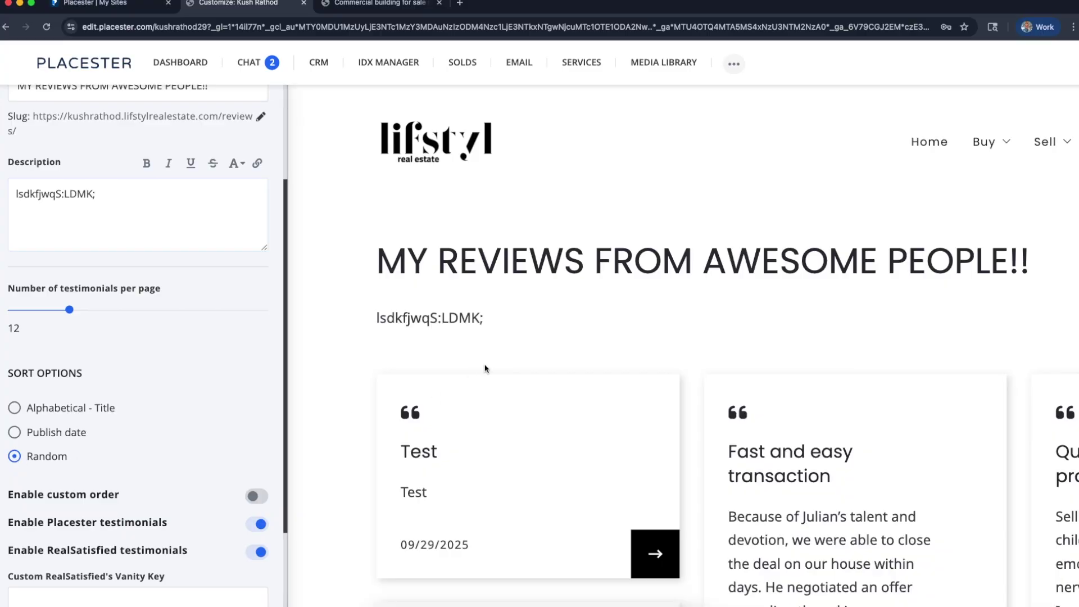
pyautogui.scroll(-3, 495, 399)
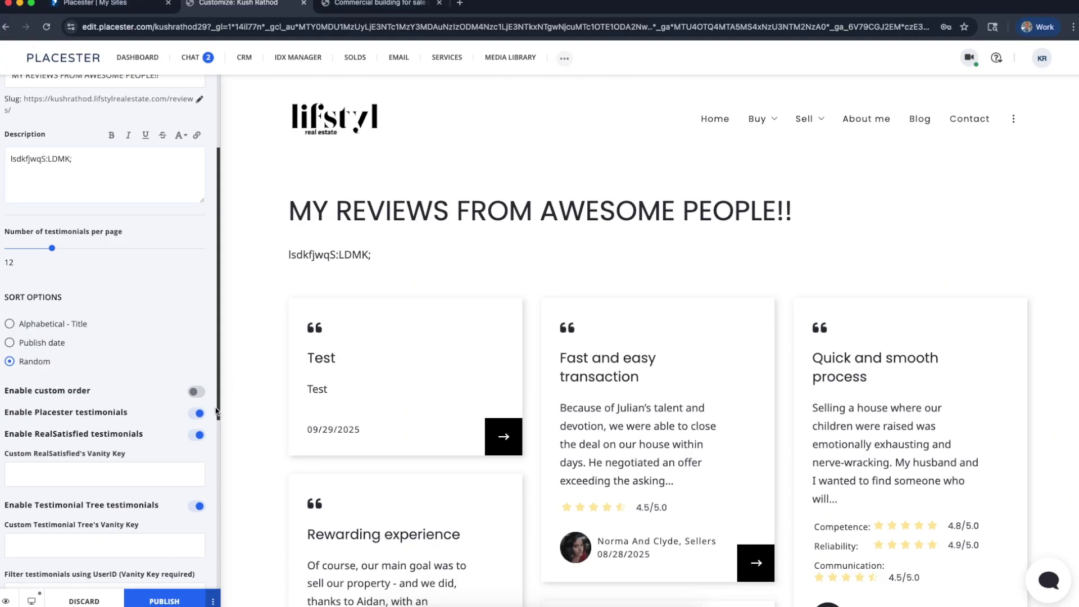
pyautogui.scroll(-1, 309, 375)
pyautogui.scroll(5, 668, 349)
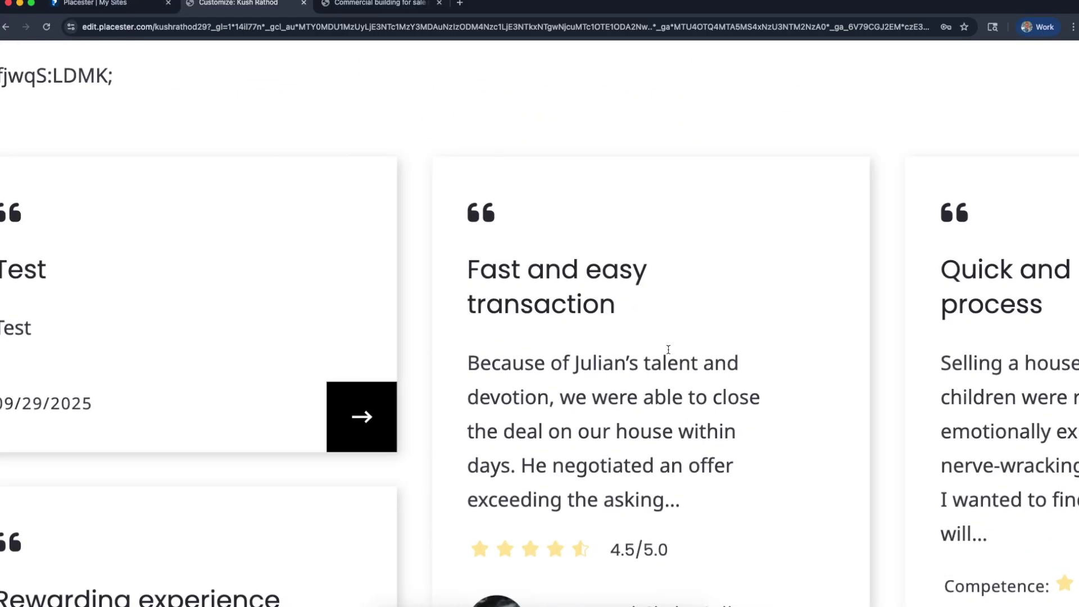
pyautogui.scroll(-3, 668, 349)
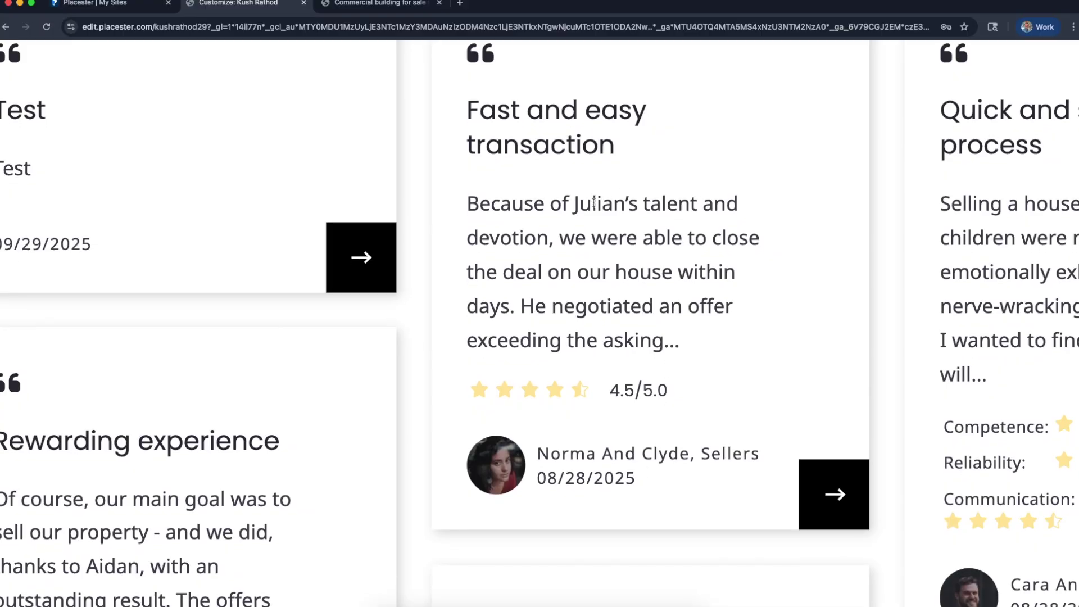
pyautogui.scroll(-5, 467, 214)
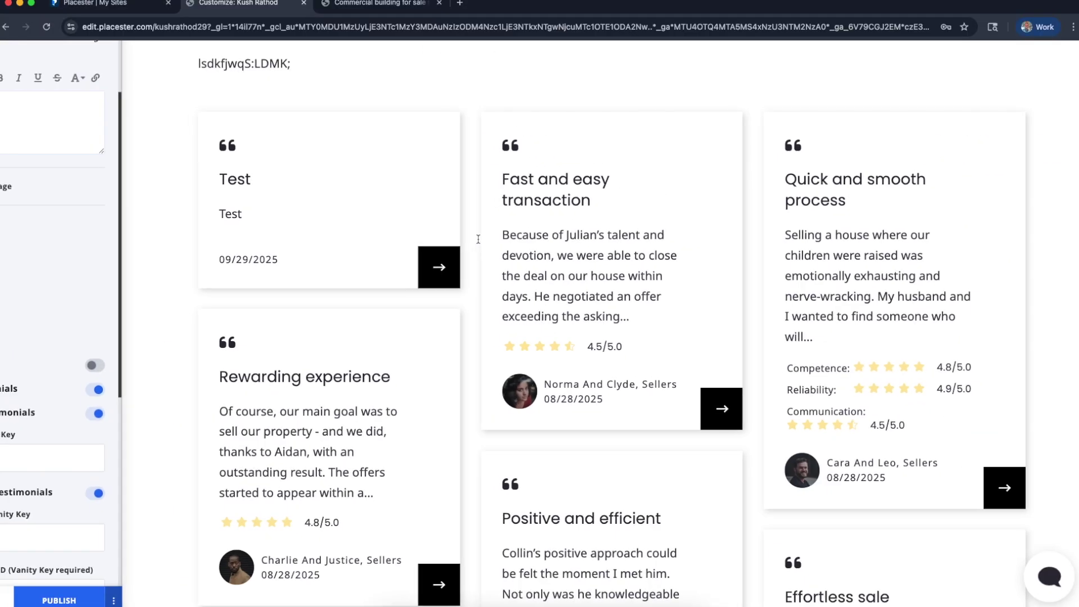
pyautogui.scroll(-1, 92, 347)
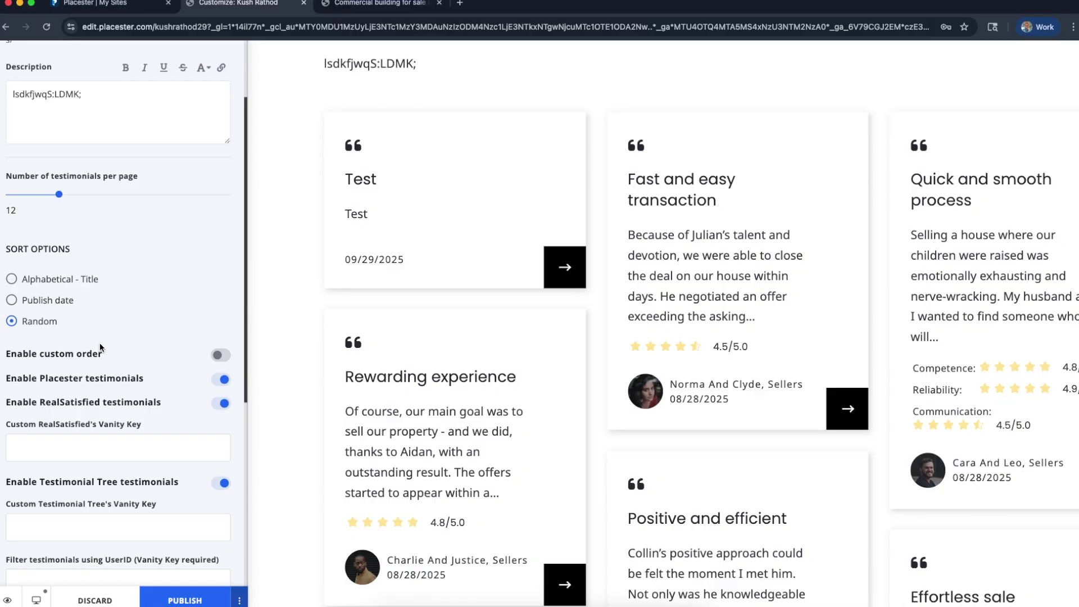
pyautogui.scroll(-3, 118, 345)
pyautogui.click(133, 343)
pyautogui.scroll(8, 133, 343)
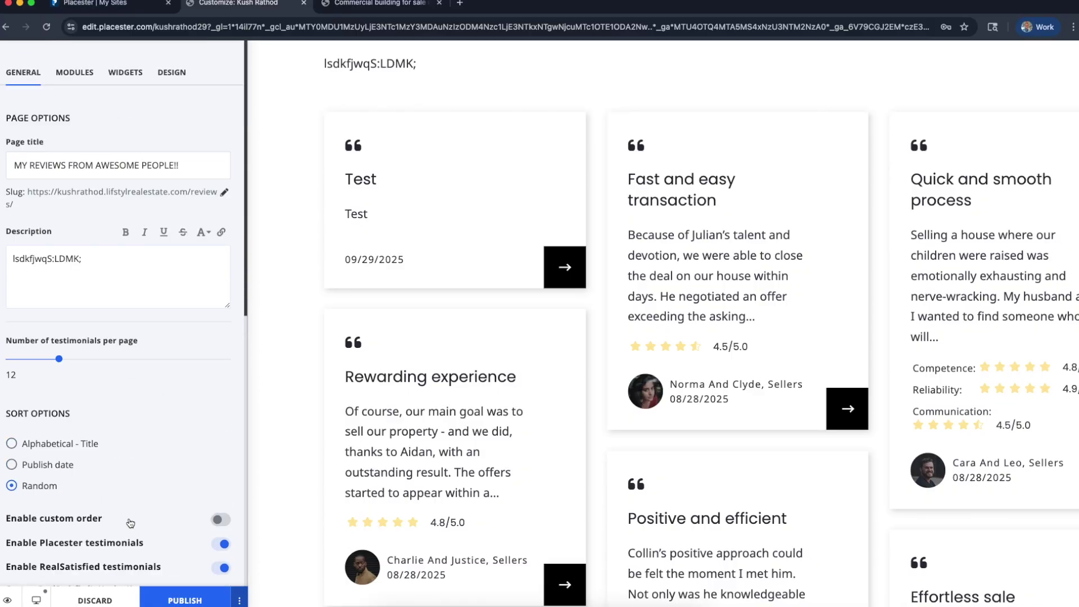
# Publish the testimonials page changes
pyautogui.click(197, 600)
pyautogui.scroll(2, 136, 480)
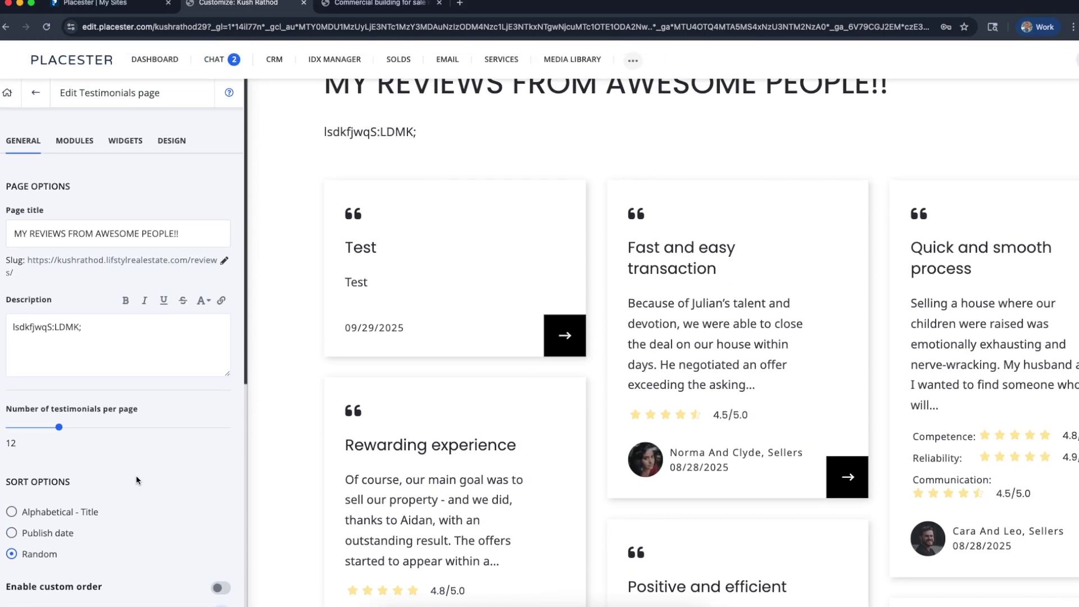
pyautogui.scroll(-4, 46, 225)
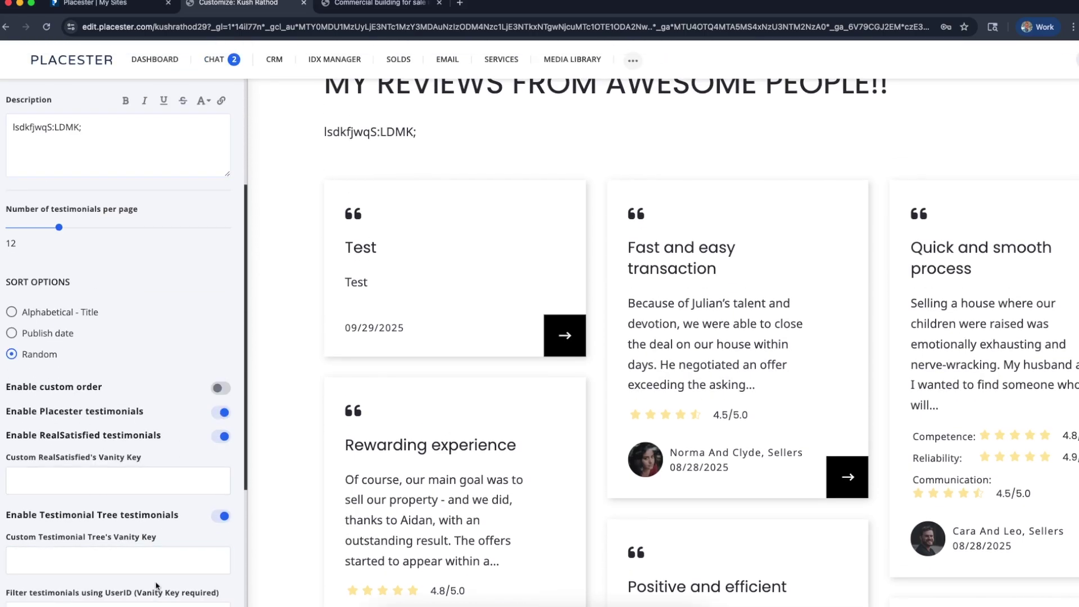
pyautogui.scroll(-6, 158, 586)
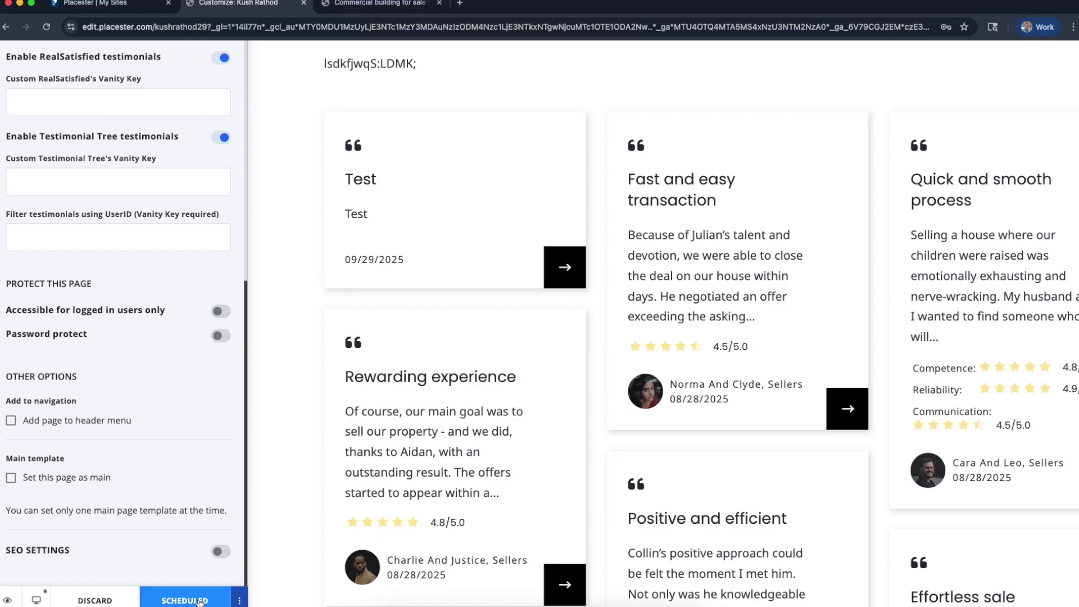
# Schedule publication for September 29, 2025, 02:38 PM, then go back to the customizer menu
pyautogui.click(200, 602)
pyautogui.click(239, 552)
pyautogui.click(146, 487)
pyautogui.click(140, 511)
pyautogui.write('2')
pyautogui.press('Tab')
pyautogui.write('38')
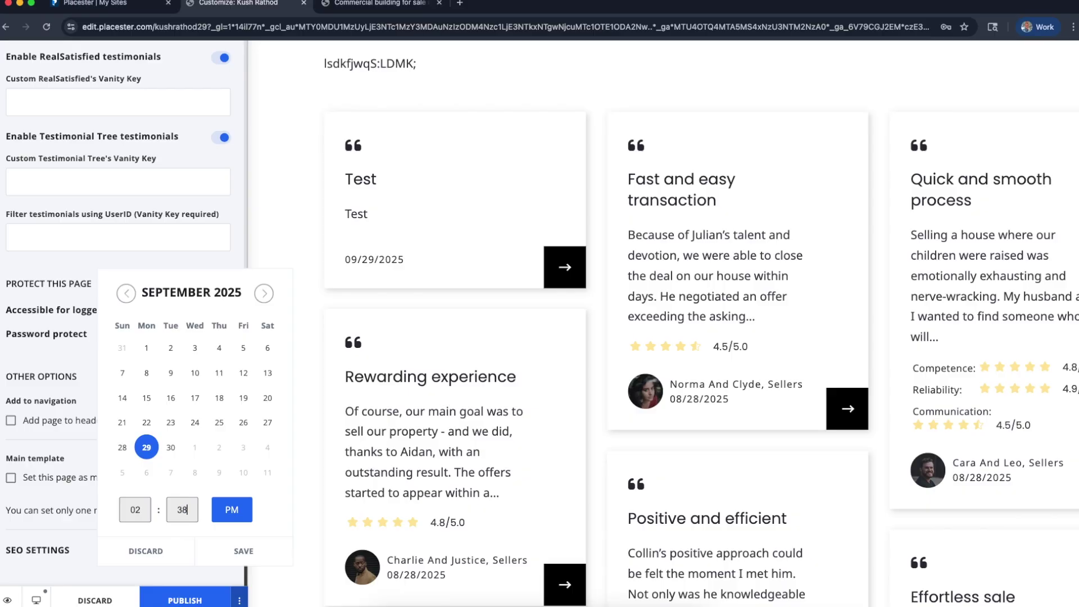
pyautogui.click(263, 550)
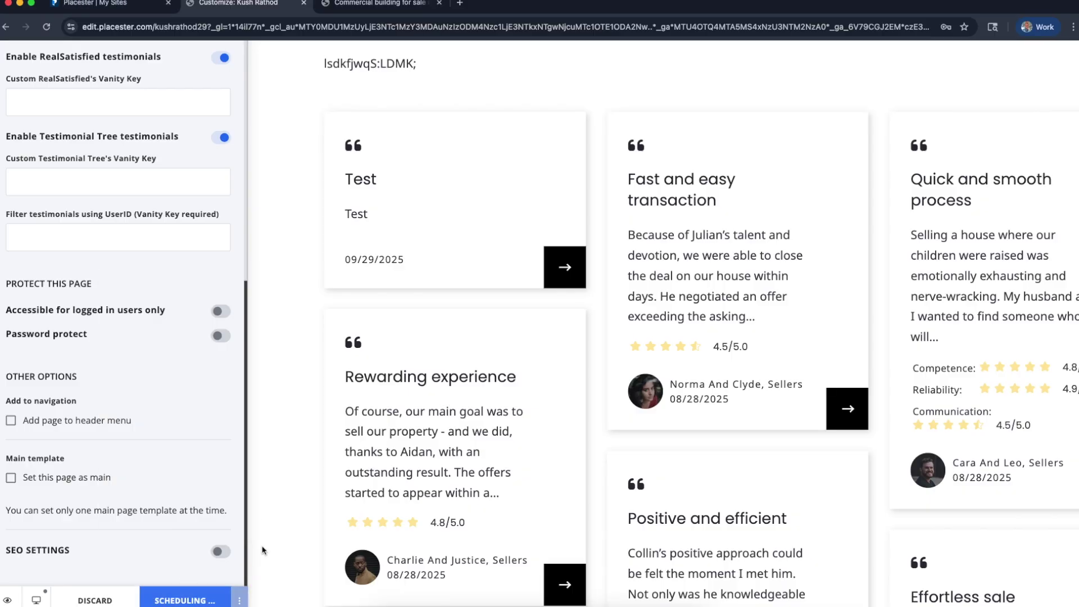
pyautogui.click(206, 596)
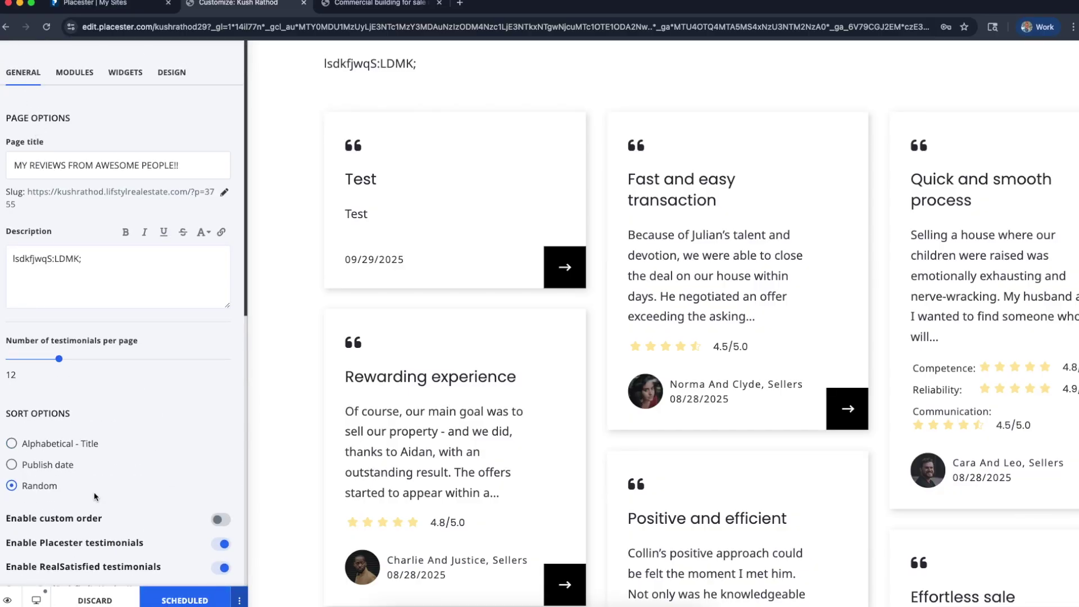
pyautogui.scroll(-2, 109, 305)
pyautogui.click(36, 98)
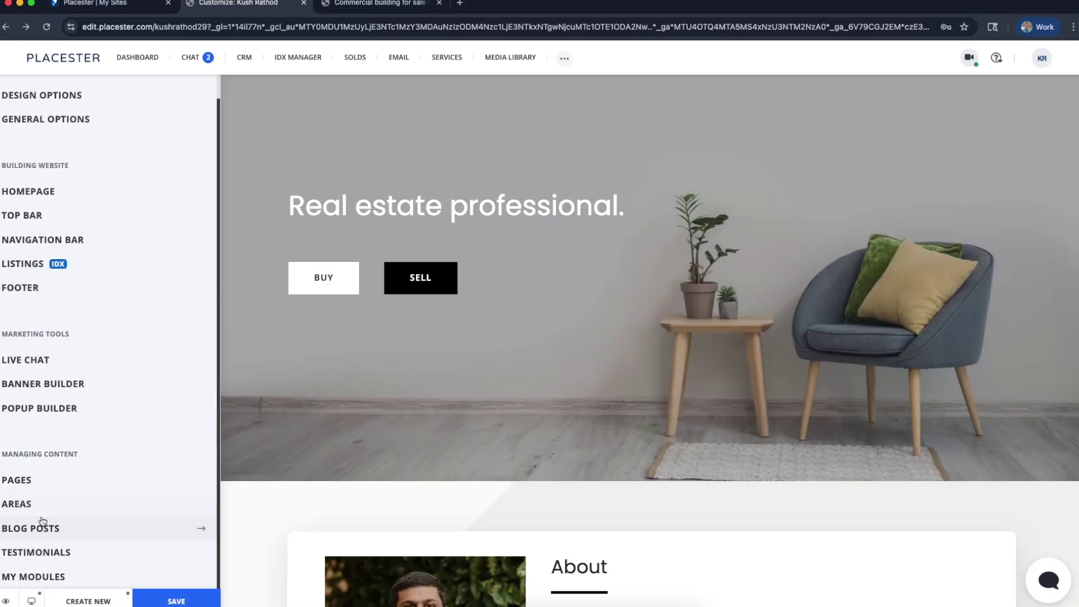
# From the Testimonials list, open the 'Fast and easy transaction' testimonial in the editor
pyautogui.click(89, 558)
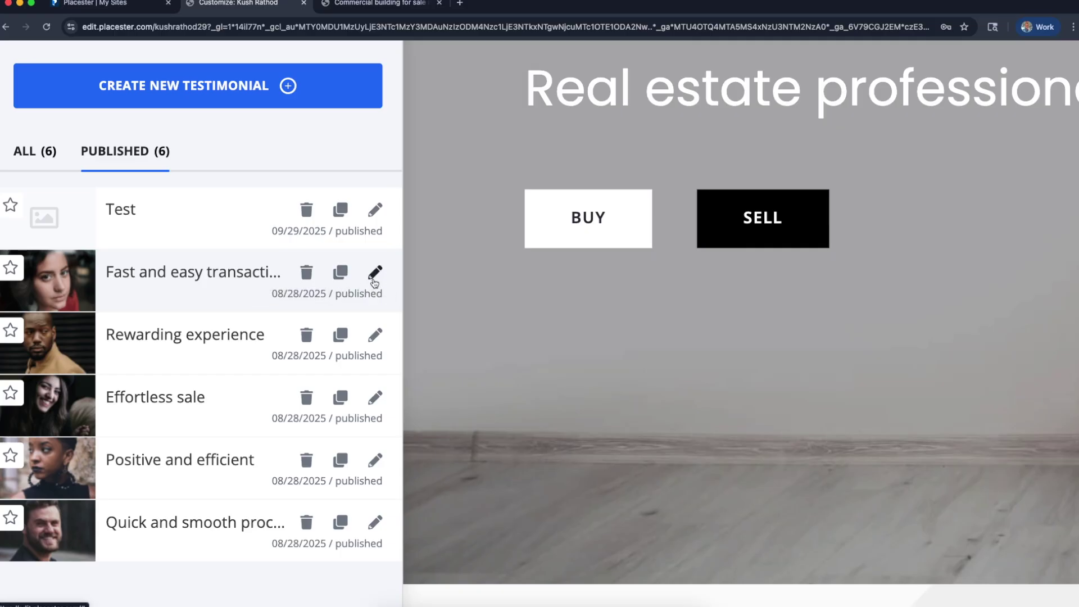
pyautogui.click(374, 278)
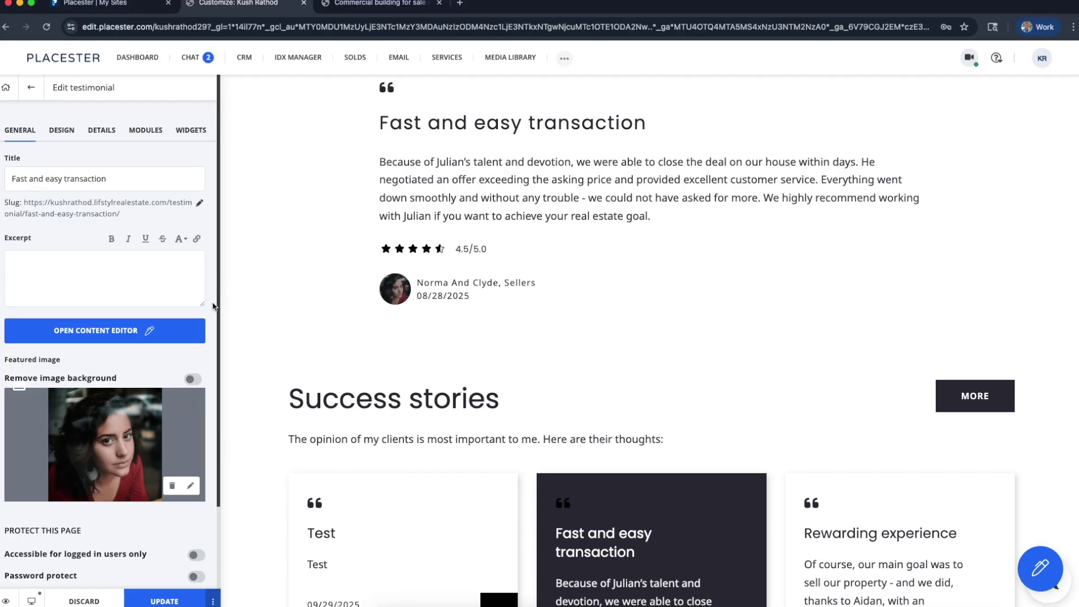
pyautogui.scroll(-2, 130, 315)
pyautogui.scroll(2, 129, 315)
# Append '!!!!' to the title so it reads 'Fast and easy transaction!!!!'
pyautogui.click(121, 289)
pyautogui.click(128, 184)
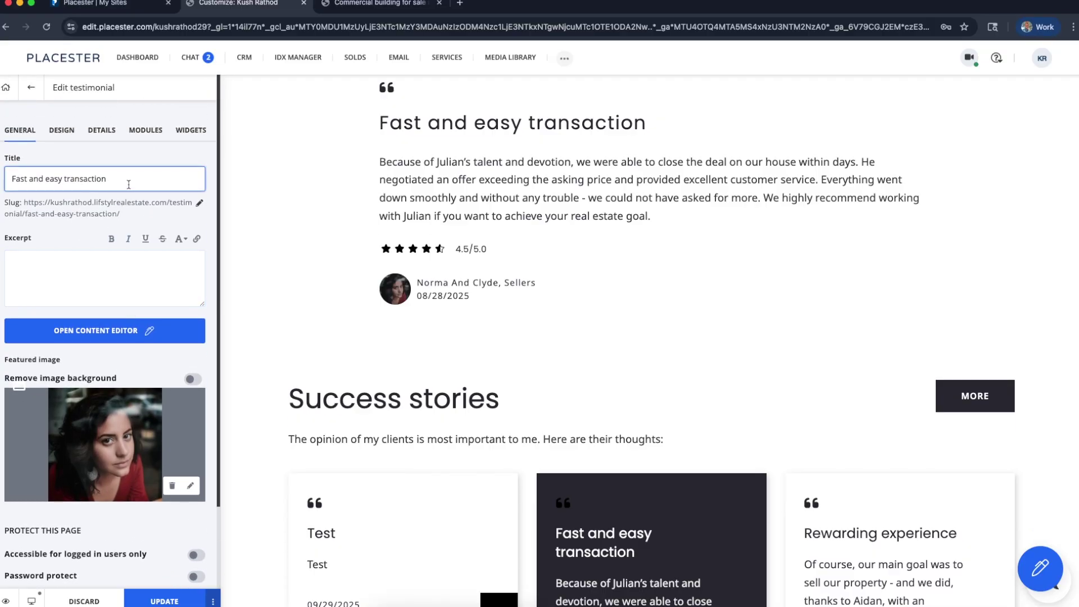
pyautogui.write('!!!!')
pyautogui.click(576, 128)
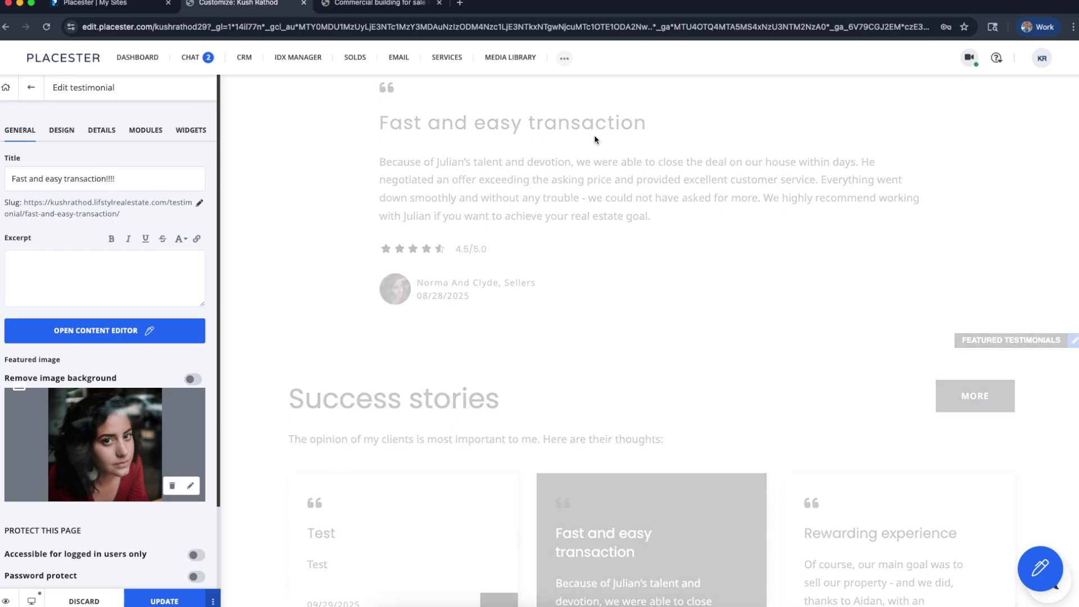
# Delete the stray 'Q' typed into the excerpt, leaving the excerpt empty
pyautogui.click(55, 297)
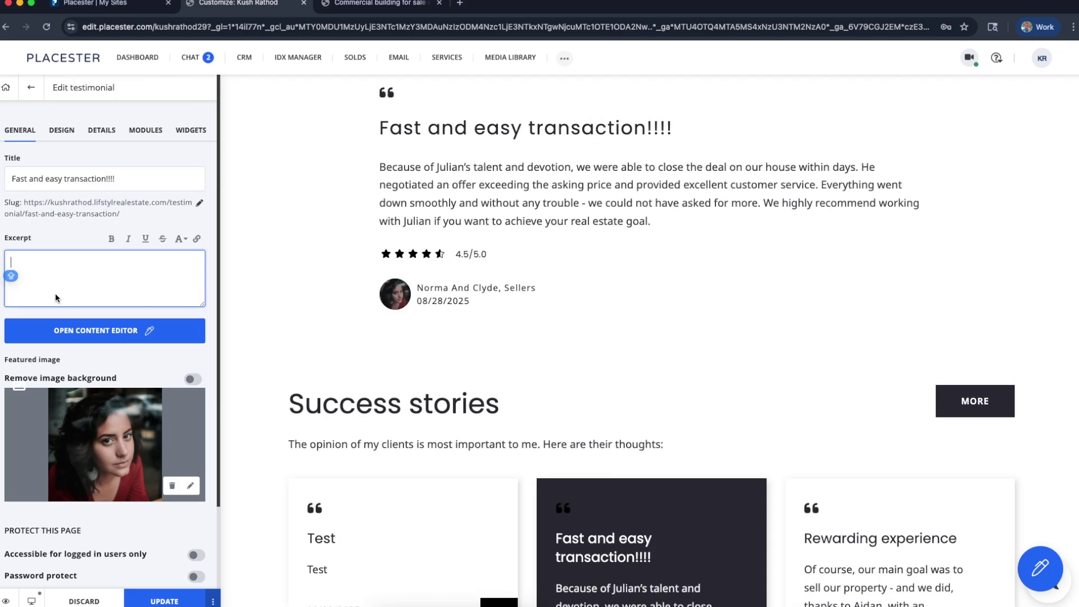
pyautogui.write('Q')
pyautogui.click(74, 239)
pyautogui.click(77, 261)
pyautogui.press('BackSpace')
pyautogui.click(90, 241)
pyautogui.click(92, 277)
pyautogui.click(99, 312)
# Open and close the content editor, then try selecting the testimonial text in the preview
pyautogui.click(110, 336)
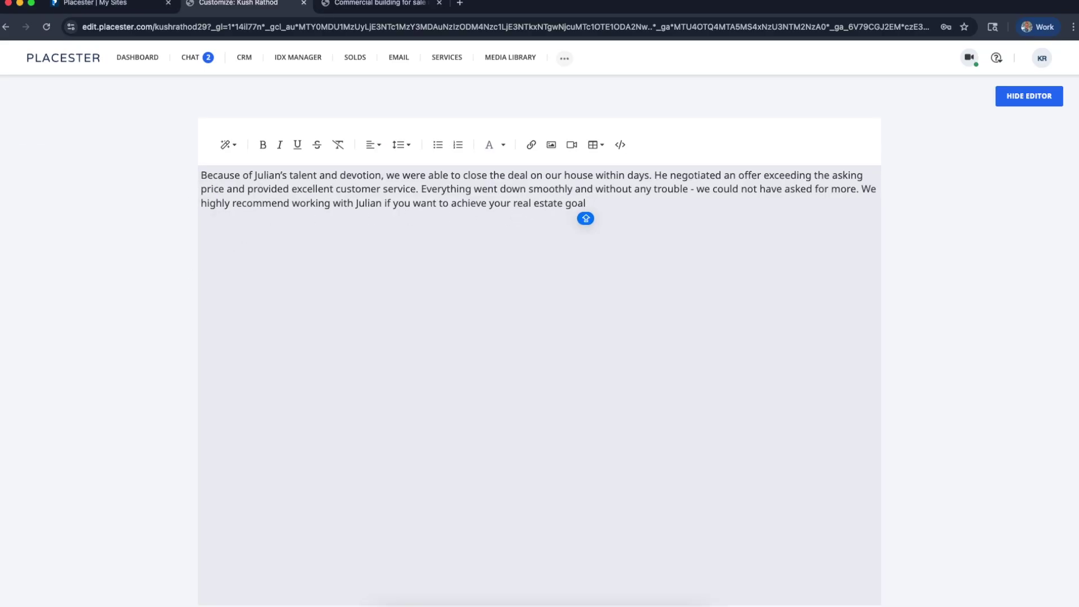
pyautogui.click(1028, 96)
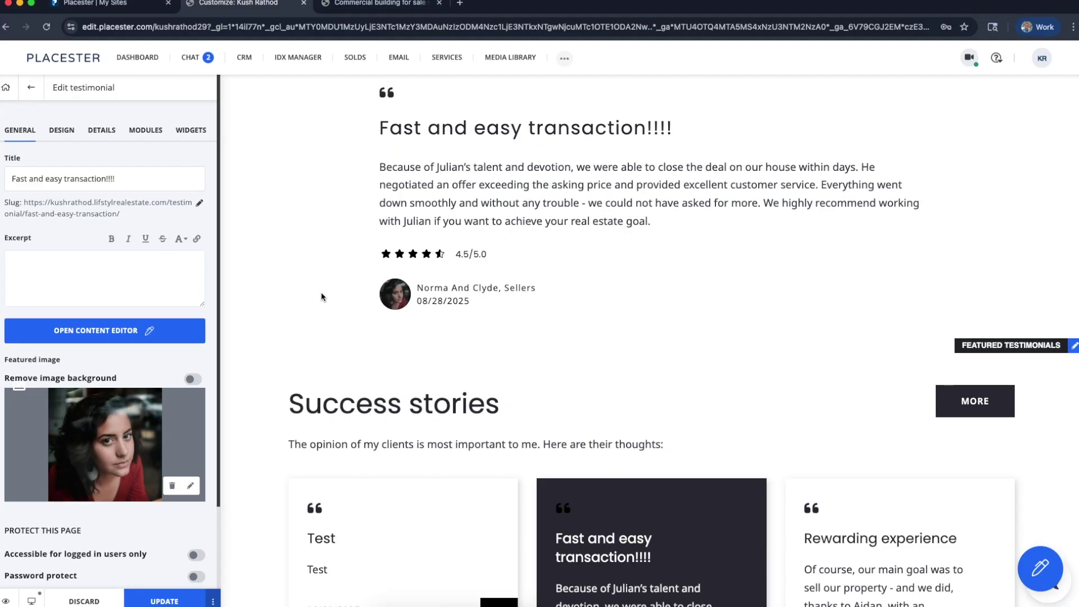
pyautogui.click(378, 168)
pyautogui.moveTo(378, 169); pyautogui.dragTo(684, 207)
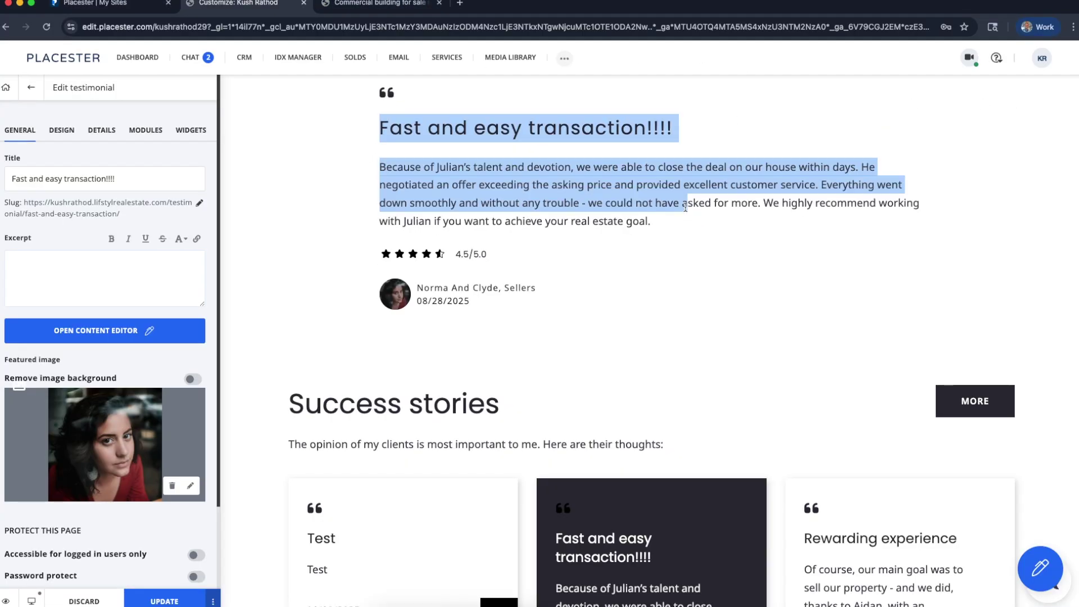
pyautogui.click(577, 196)
# In the content editor, replace the whole testimonial paragraph with 'PASTE HERE'
pyautogui.click(101, 333)
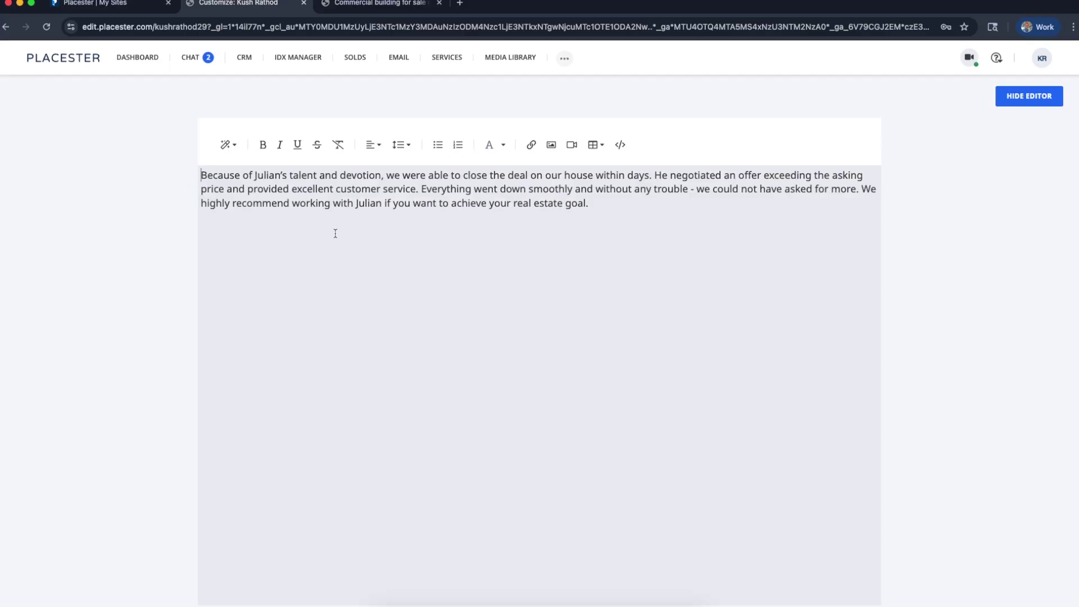
pyautogui.moveTo(453, 203); pyautogui.dragTo(148, 174)
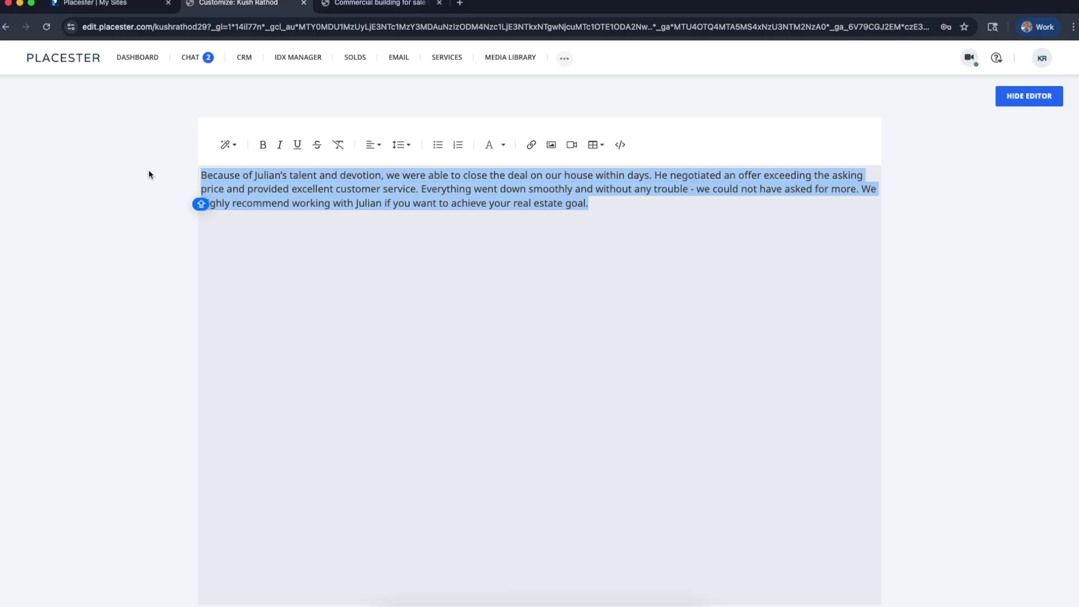
pyautogui.write('PASTE HERE')
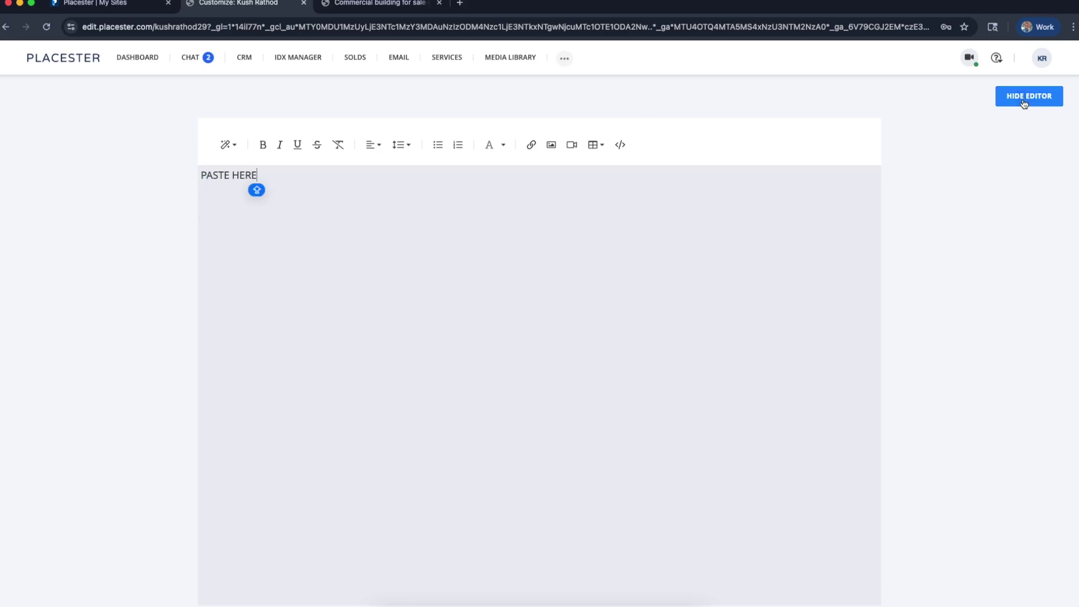
pyautogui.click(1023, 100)
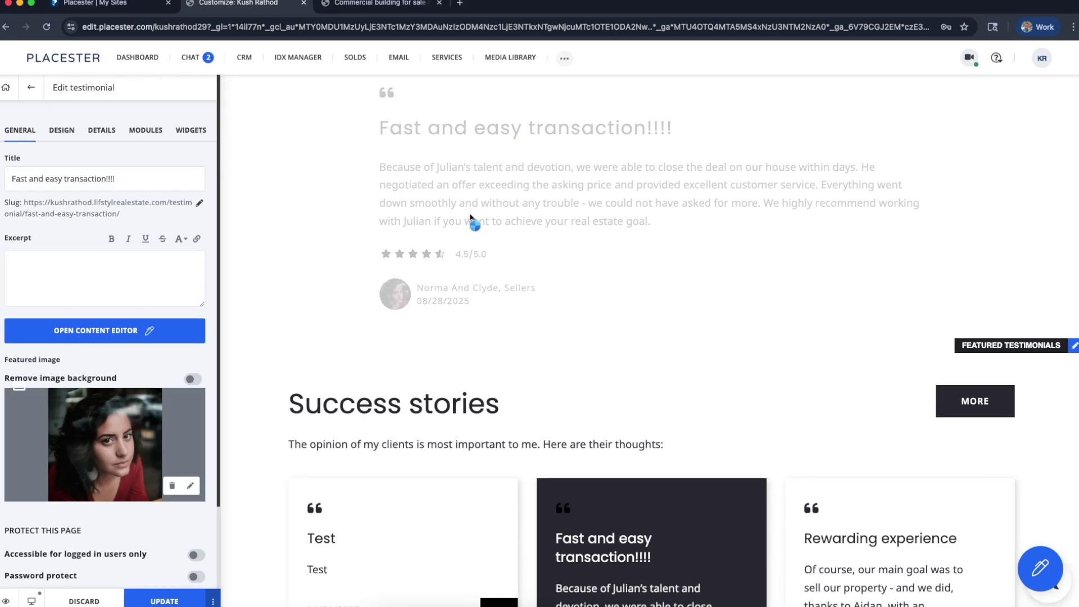
pyautogui.moveTo(380, 221); pyautogui.dragTo(552, 225)
pyautogui.click(439, 247)
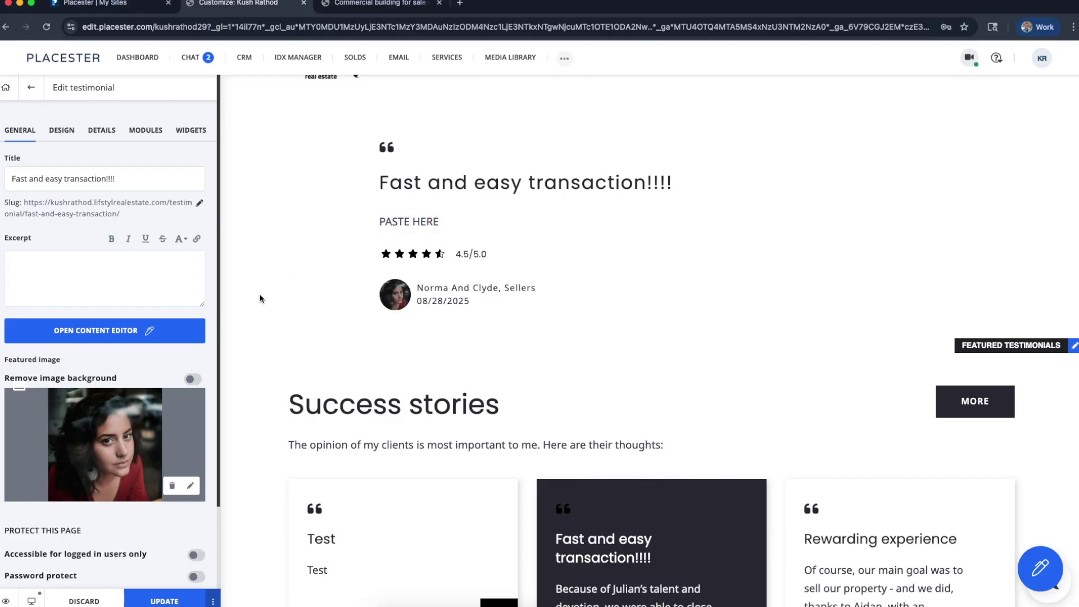
pyautogui.scroll(-3, 104, 335)
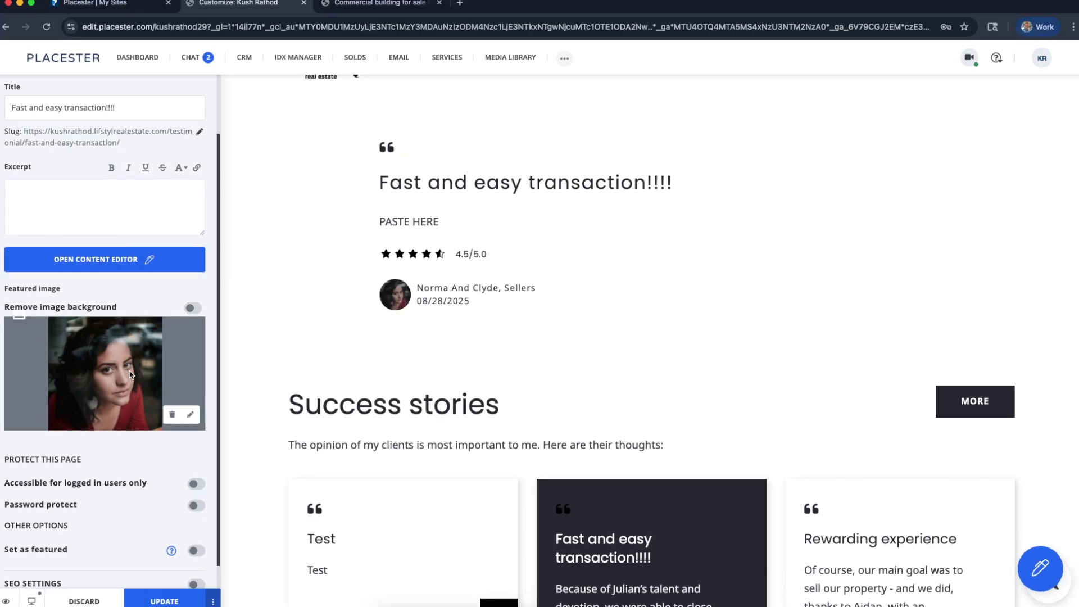
pyautogui.scroll(-1, 130, 374)
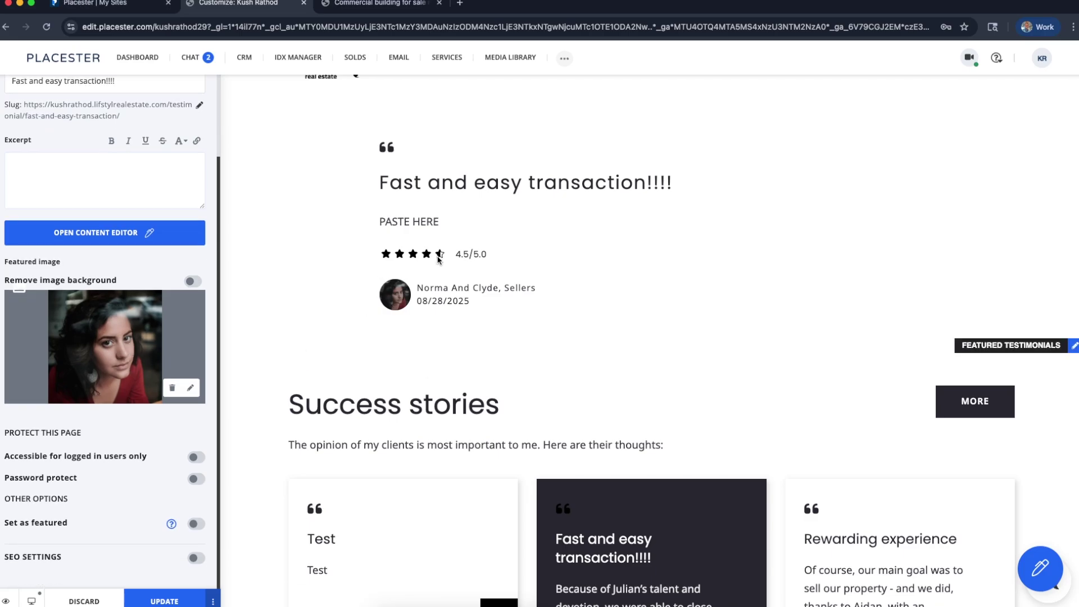
pyautogui.scroll(4, 93, 397)
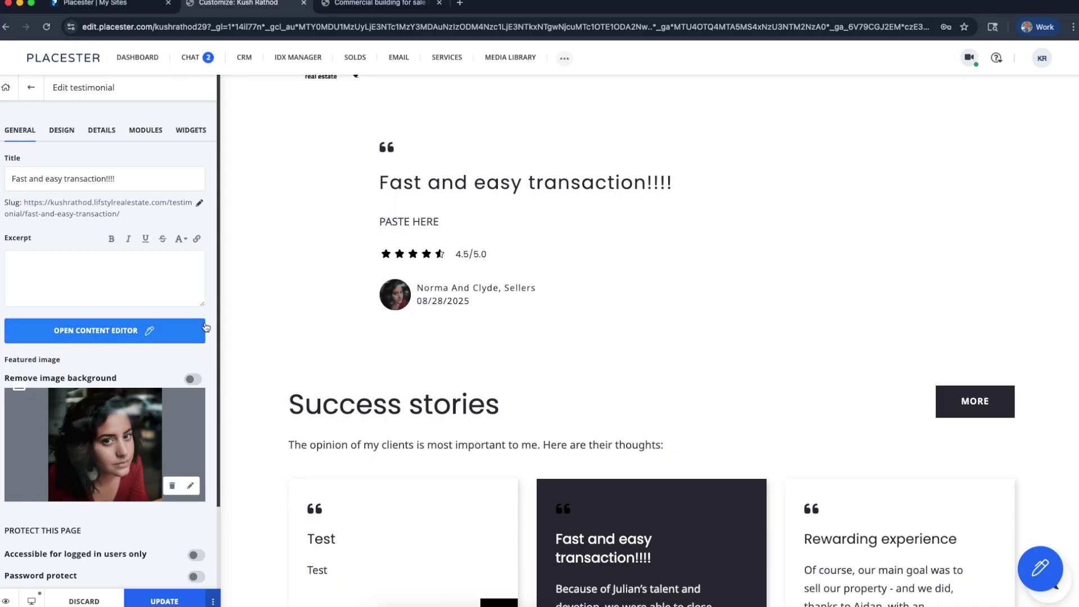
pyautogui.scroll(-4, 145, 380)
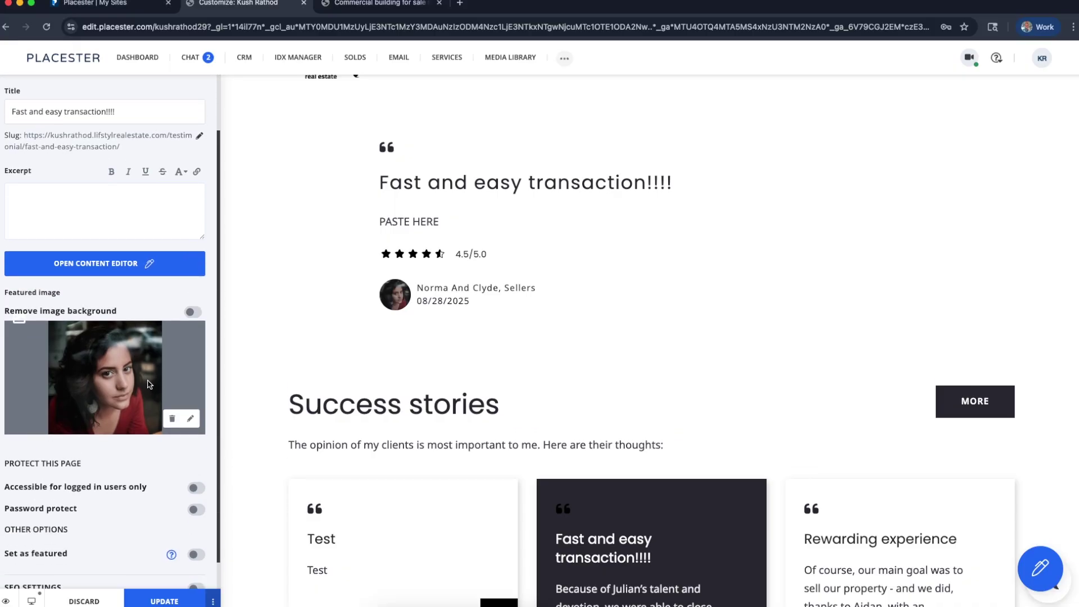
pyautogui.scroll(4, 145, 379)
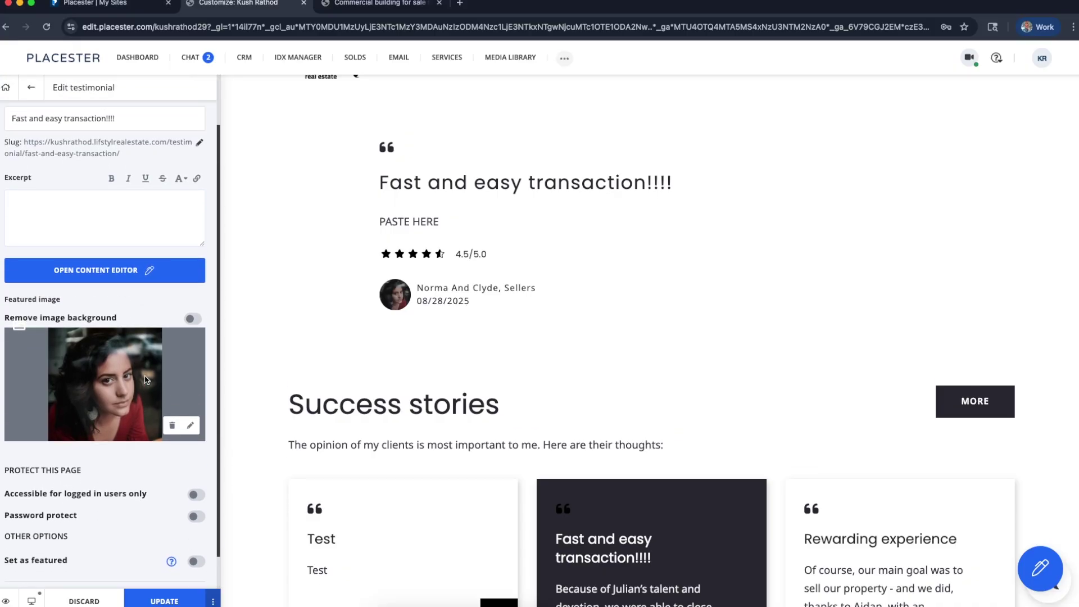
# On the Details tab, drag the Score slider to 5, then down to 1
pyautogui.click(62, 130)
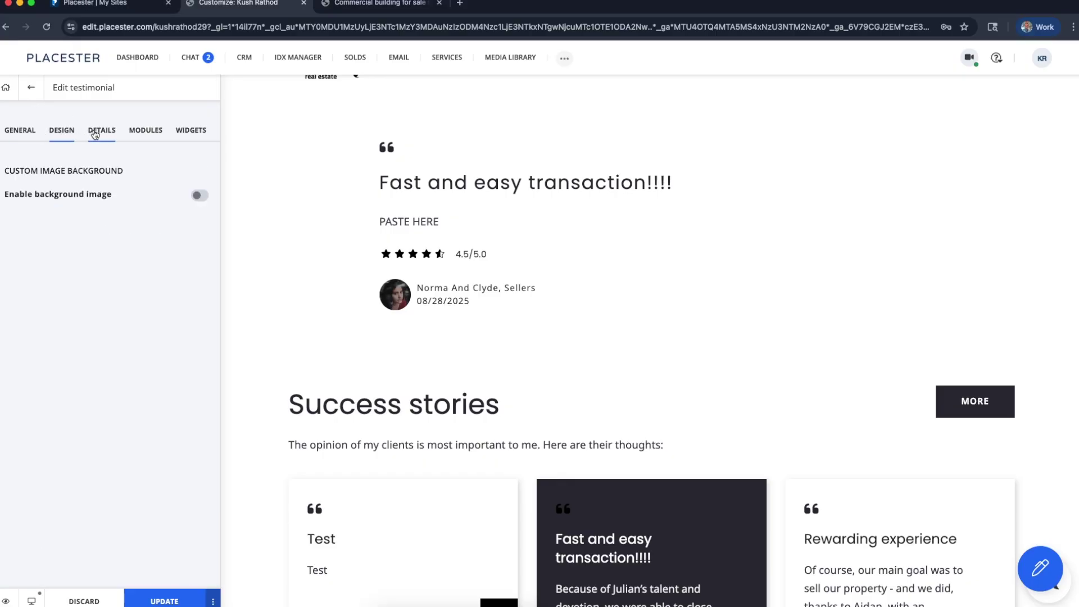
pyautogui.scroll(2, 373, 260)
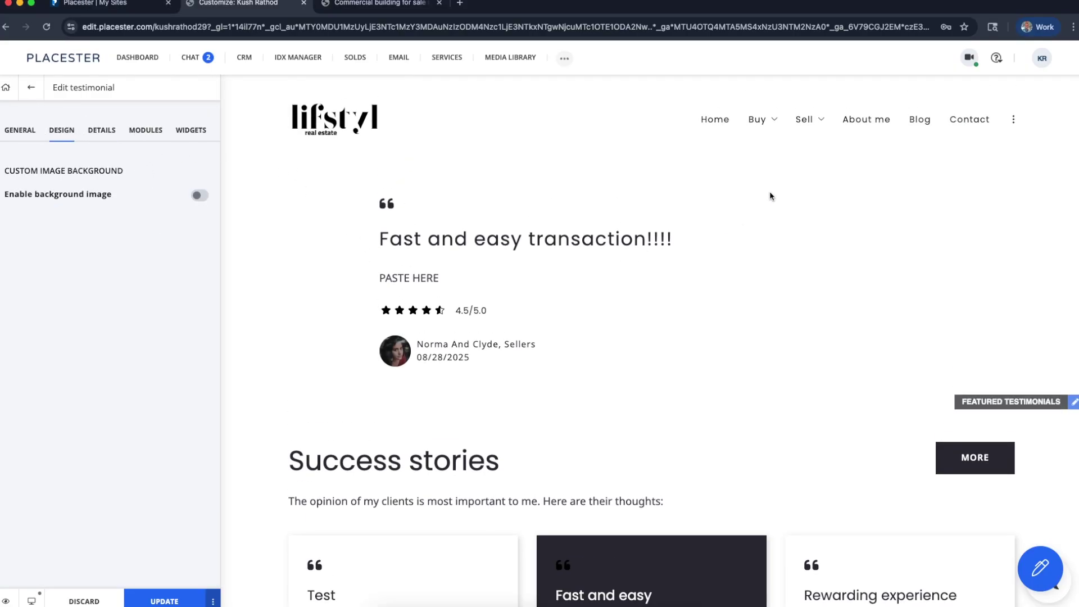
pyautogui.click(95, 132)
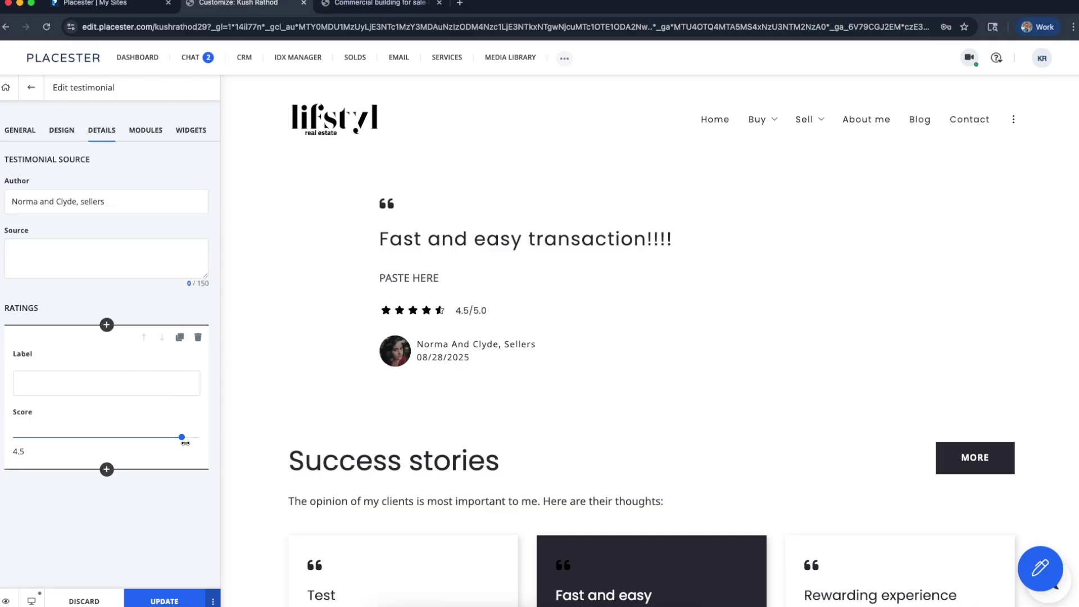
pyautogui.moveTo(185, 442); pyautogui.dragTo(224, 447)
pyautogui.moveTo(199, 436); pyautogui.dragTo(51, 437)
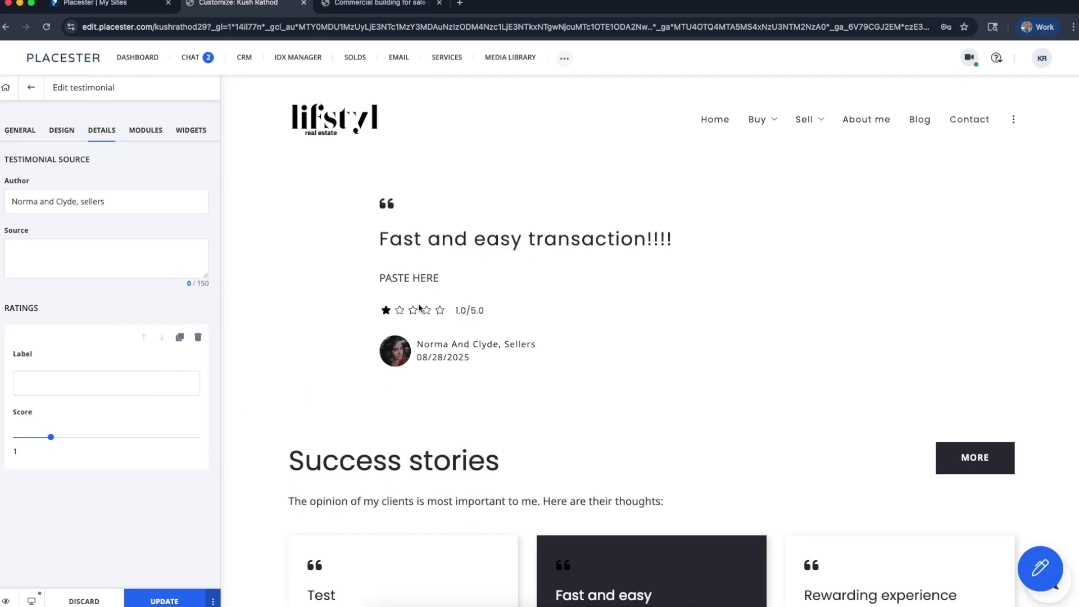
# Browse the Module, Widget and Design settings, then return to the General tab
pyautogui.scroll(5, 419, 308)
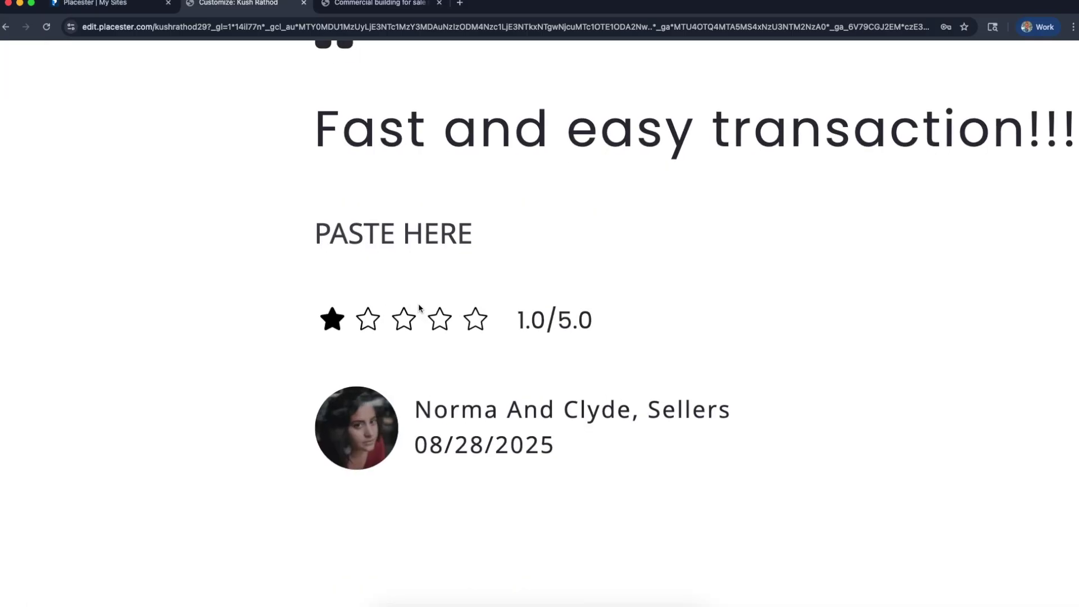
pyautogui.scroll(-5, 428, 349)
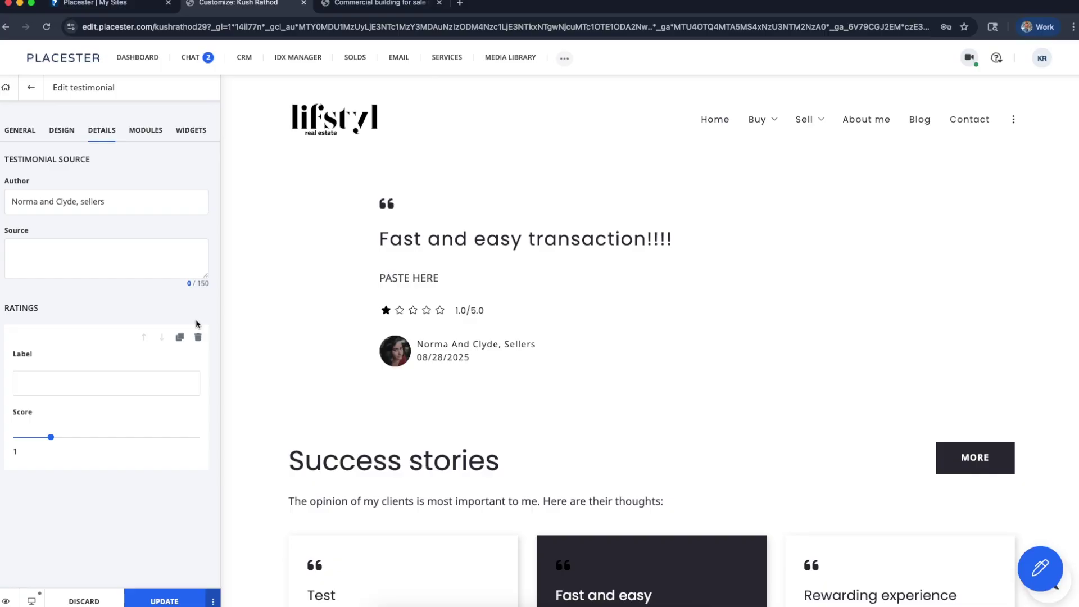
pyautogui.click(136, 137)
pyautogui.click(185, 132)
pyautogui.click(96, 135)
pyautogui.click(147, 133)
pyautogui.click(184, 132)
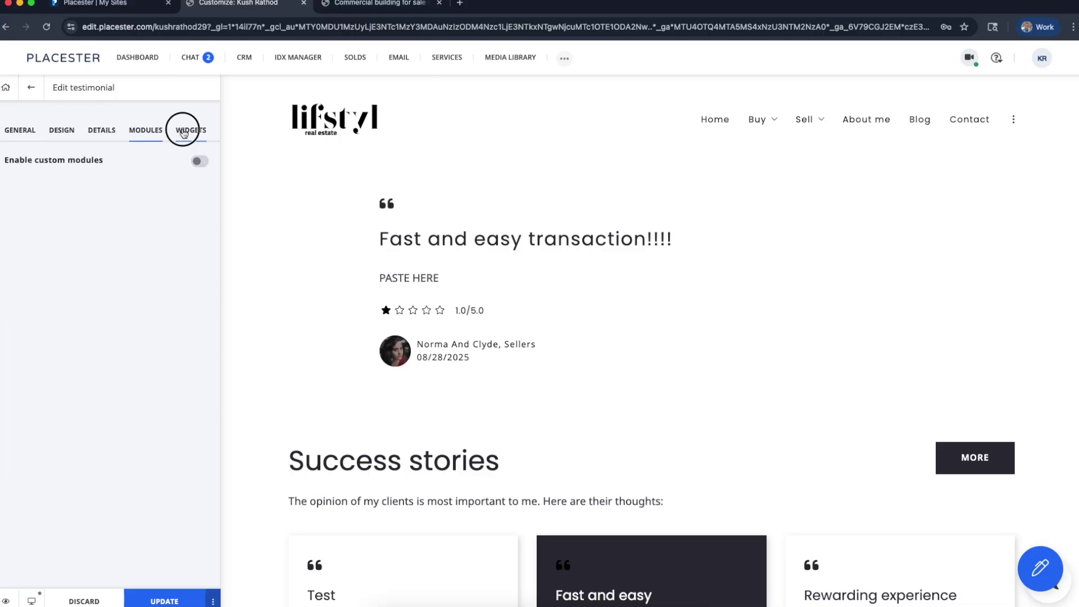
pyautogui.click(68, 132)
pyautogui.click(23, 130)
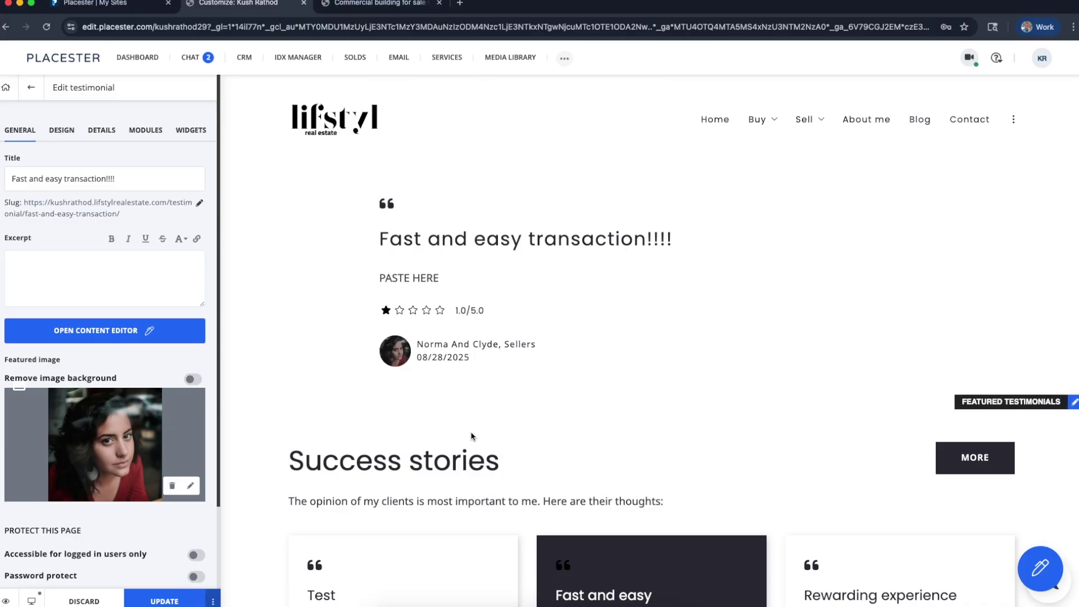
# Discard all unsaved testimonial changes and confirm, returning to the six published testimonials
pyautogui.scroll(-7, 427, 494)
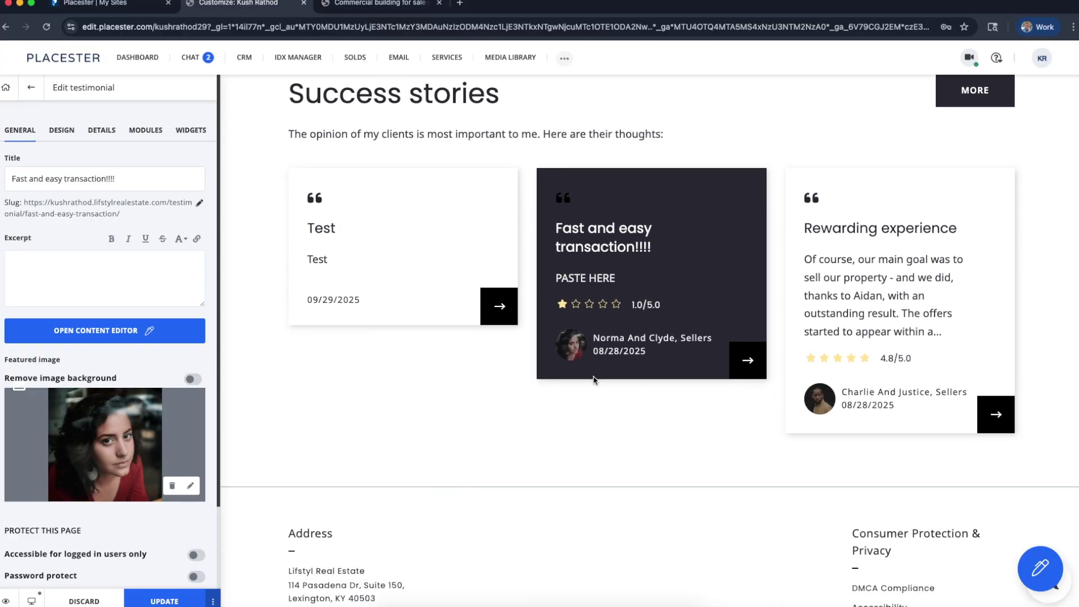
pyautogui.scroll(-2, 945, 364)
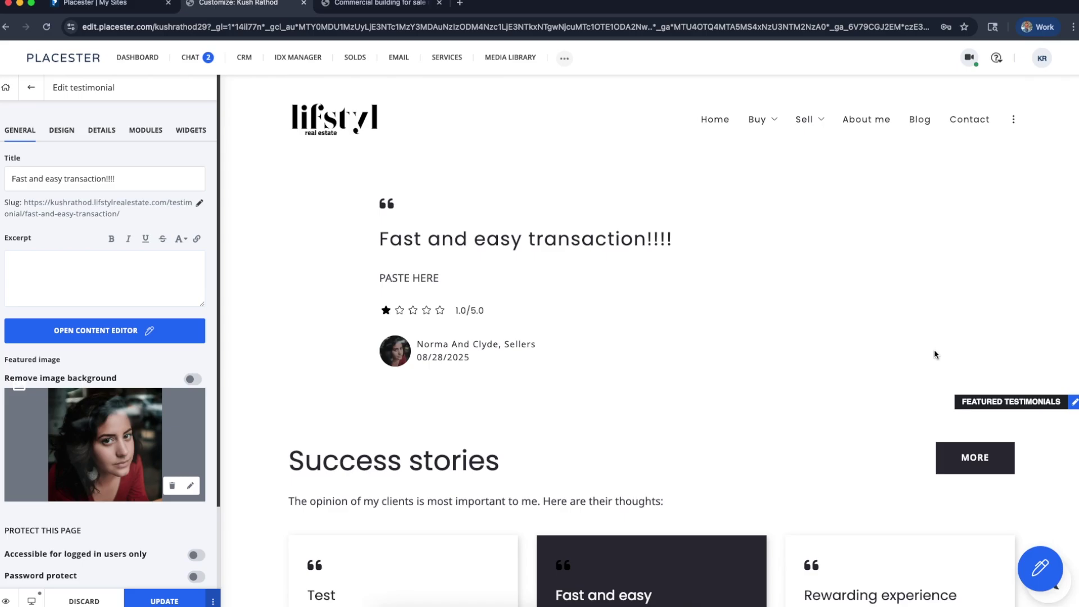
pyautogui.click(90, 601)
pyautogui.click(596, 161)
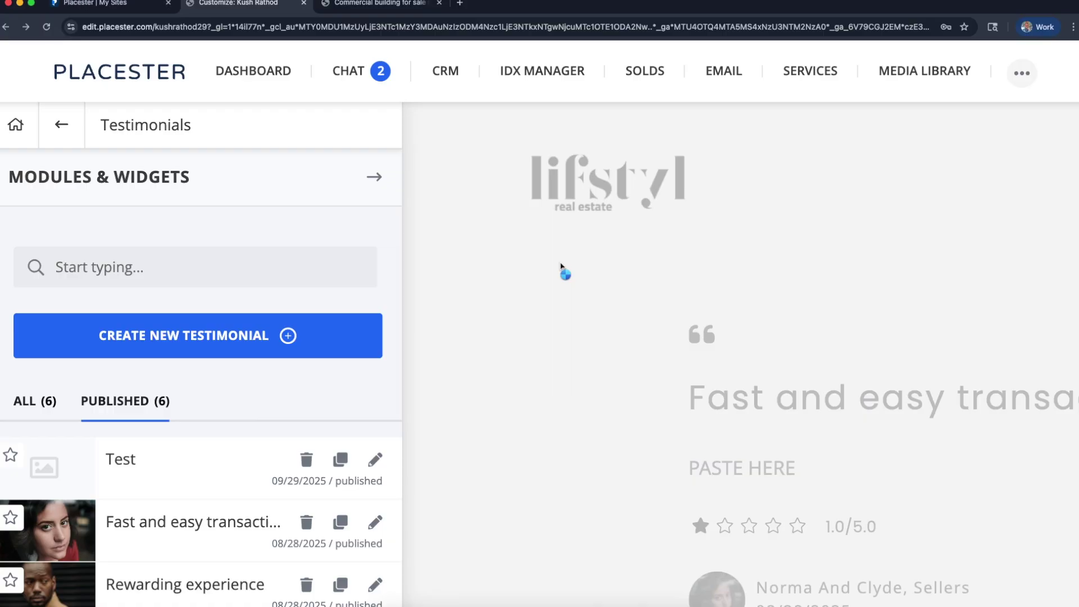
pyautogui.scroll(-6, 727, 432)
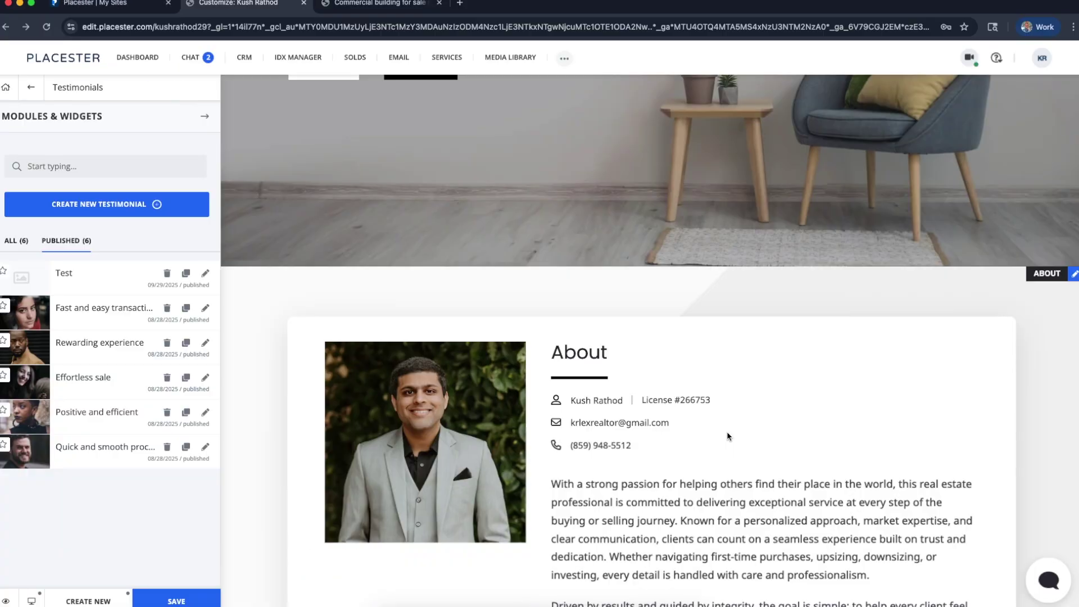
pyautogui.scroll(-5, 727, 436)
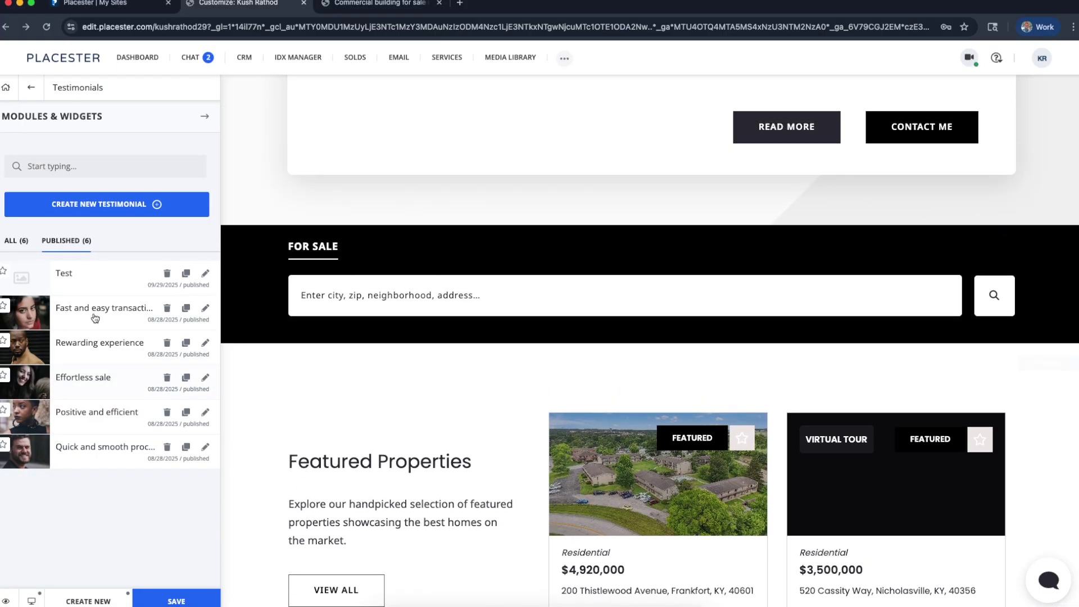
# Reopen 'Fast and easy transaction' and raise its Details Score from 4.5 to 5
pyautogui.click(93, 317)
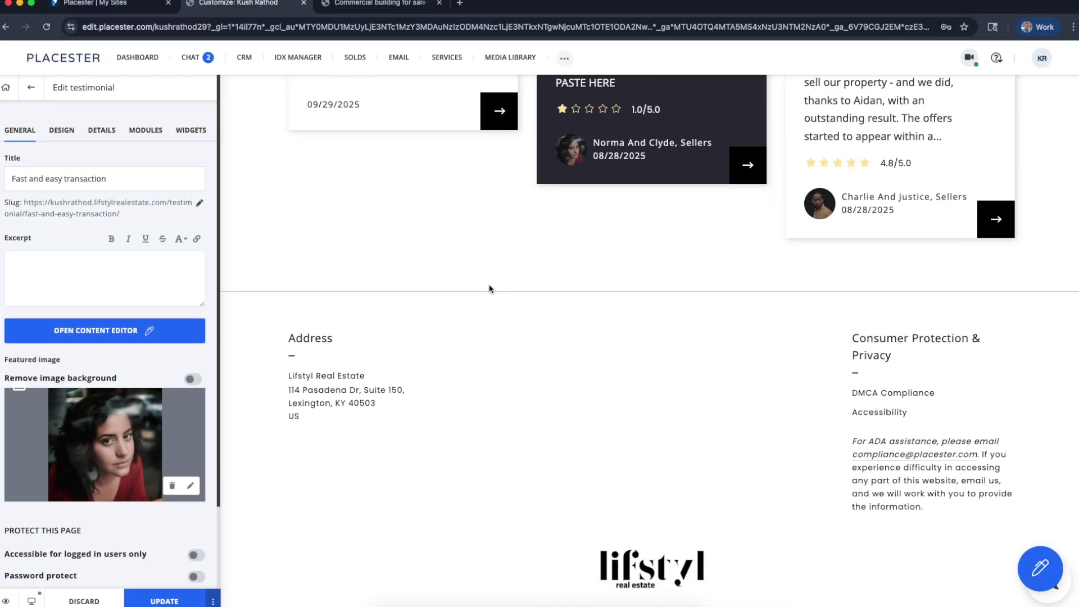
pyautogui.scroll(3, 488, 289)
pyautogui.click(121, 264)
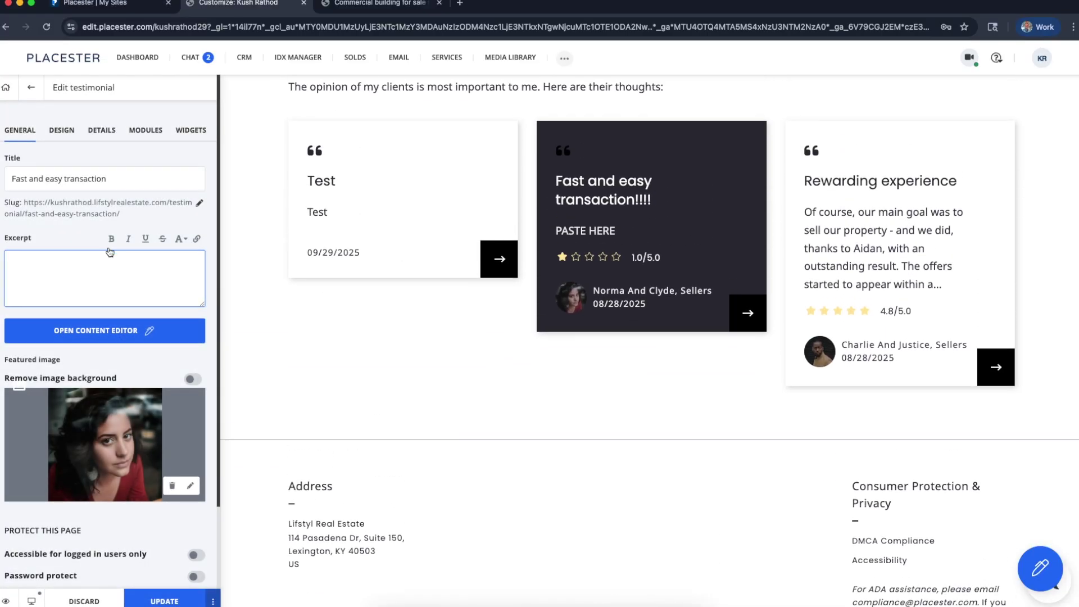
pyautogui.click(101, 130)
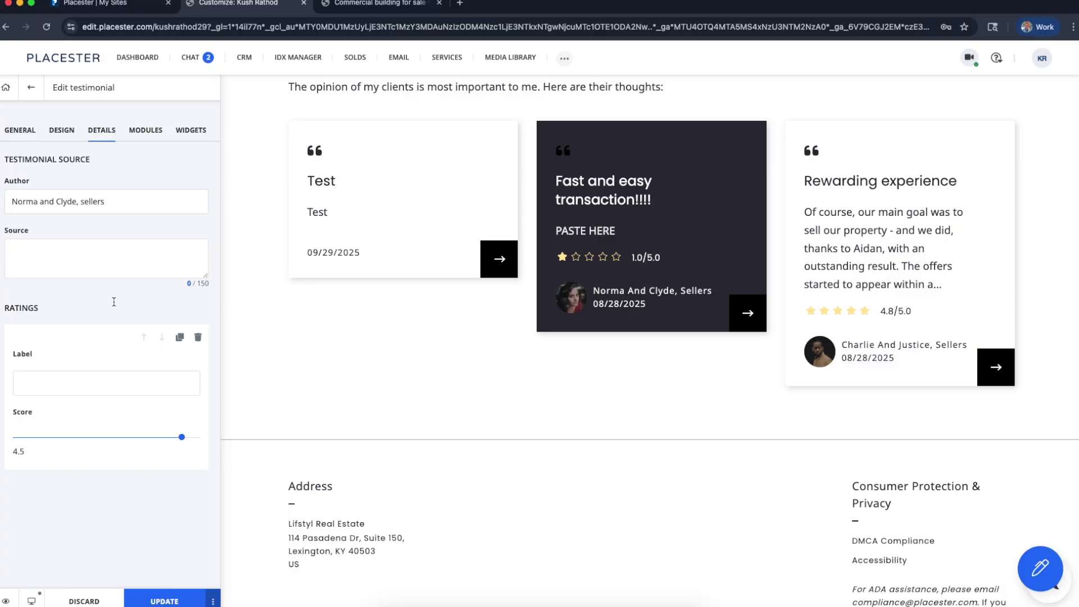
pyautogui.moveTo(181, 437); pyautogui.dragTo(202, 438)
pyautogui.click(13, 128)
pyautogui.click(97, 185)
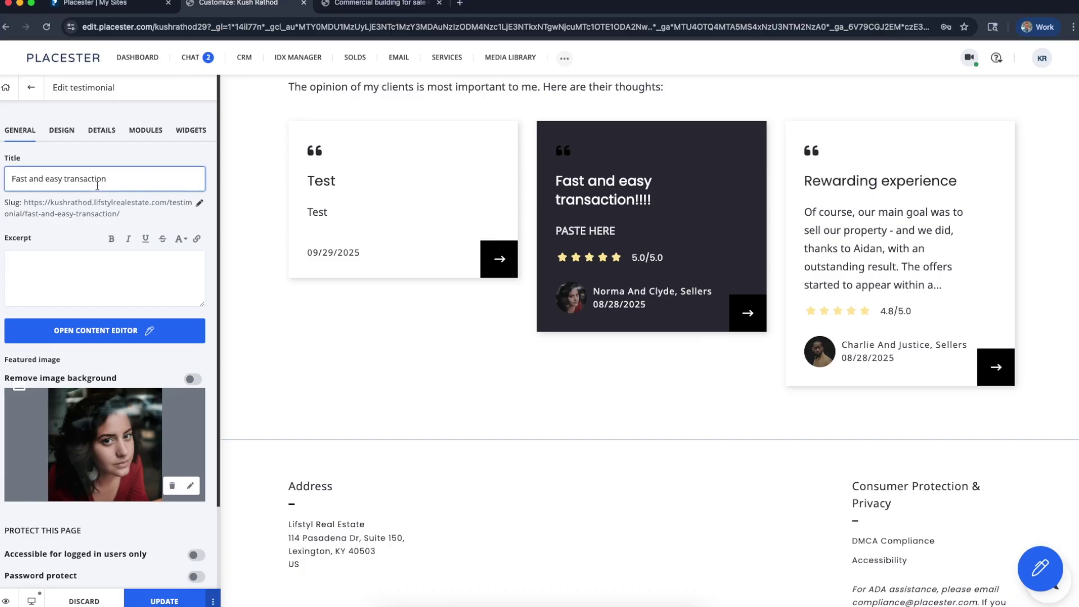
pyautogui.click(234, 279)
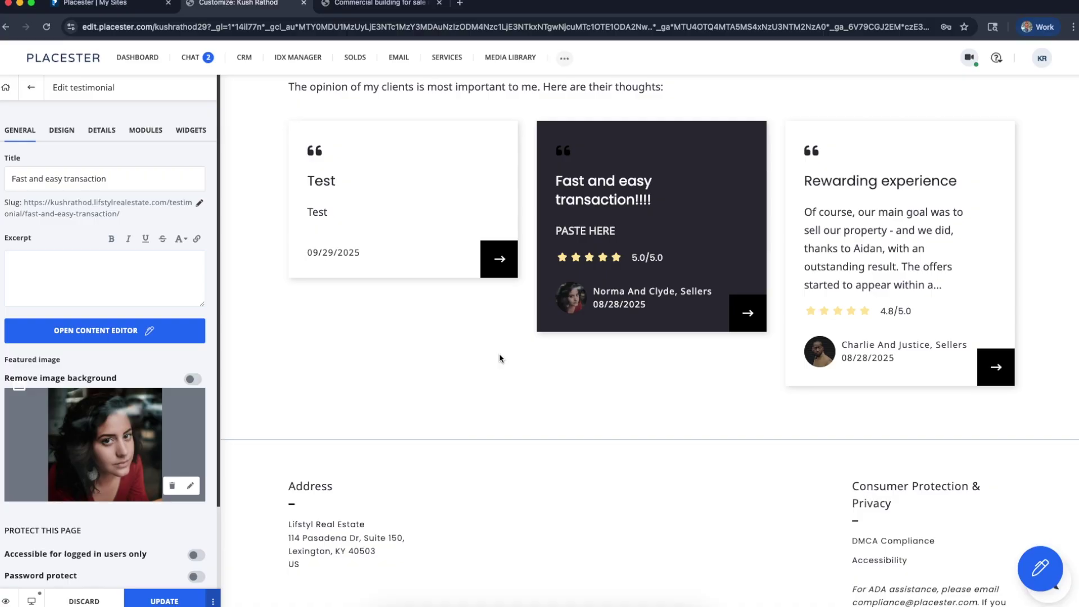
# Save the 5-star testimonial with UPDATE and return to the Testimonials list
pyautogui.scroll(1, 458, 343)
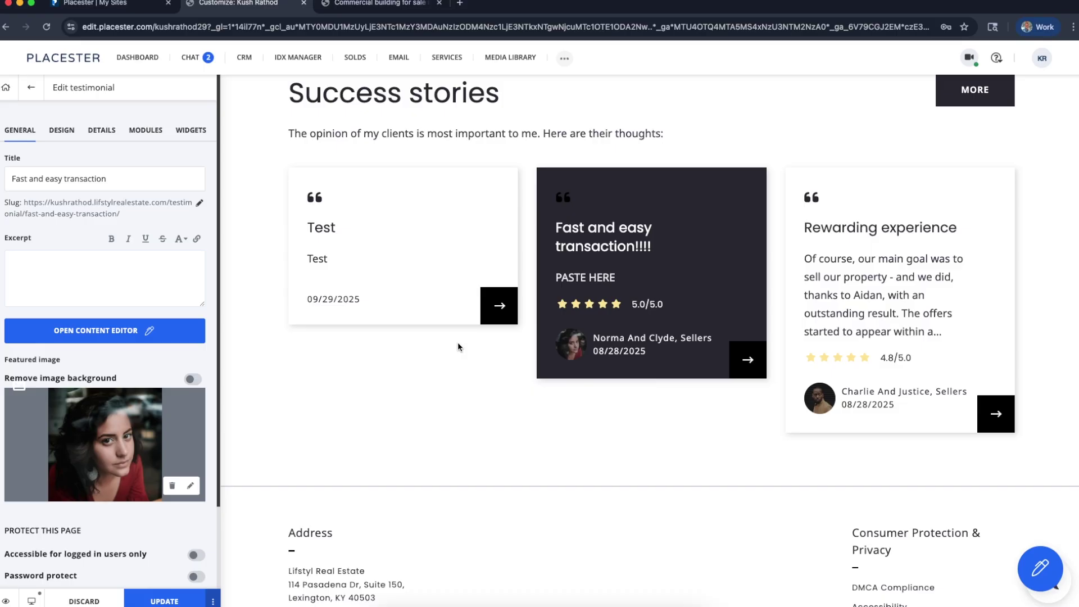
pyautogui.scroll(6, 421, 373)
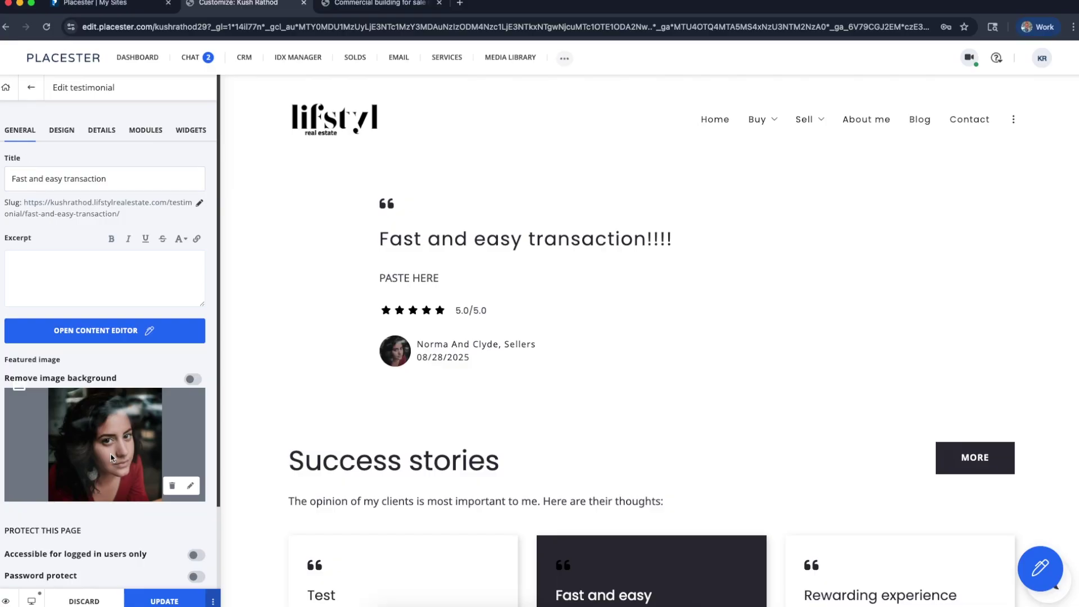
pyautogui.click(164, 601)
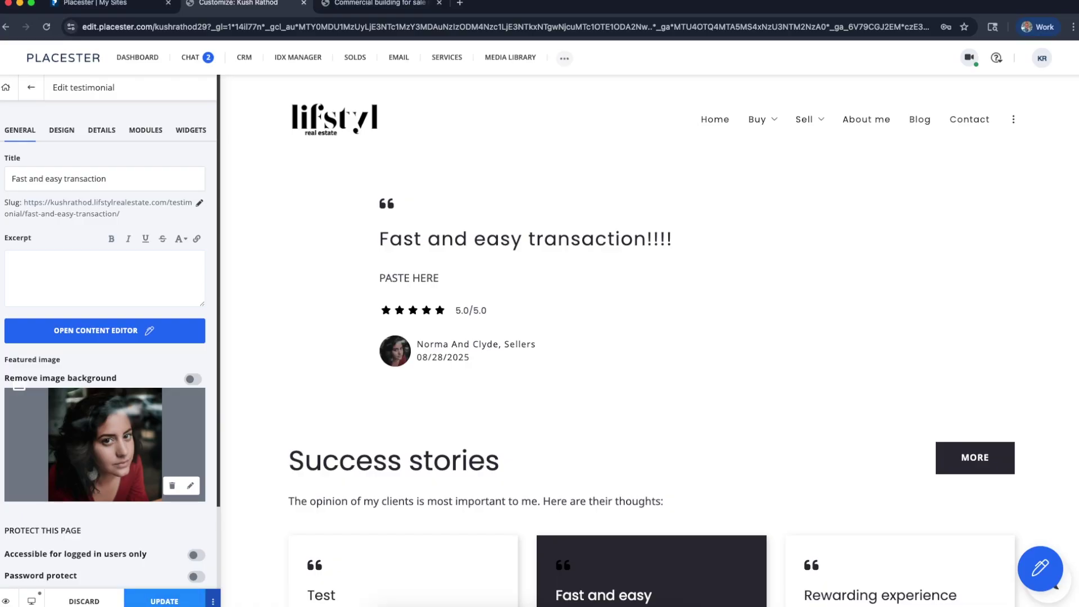
pyautogui.click(31, 94)
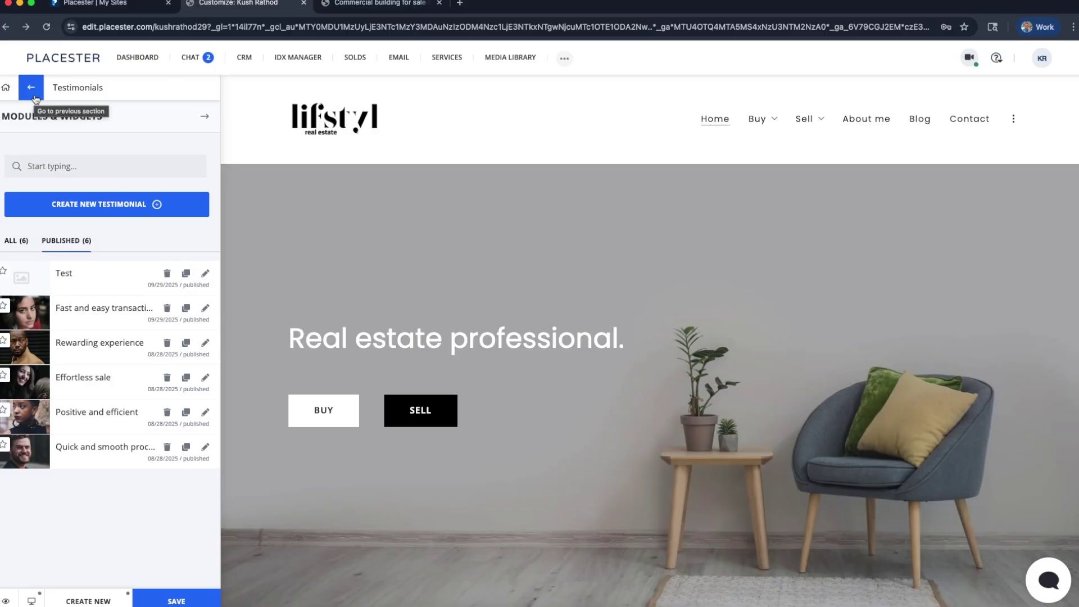
# Create a Custom Landing page via CREATE NEW > Page, then leave and discard it
pyautogui.click(36, 99)
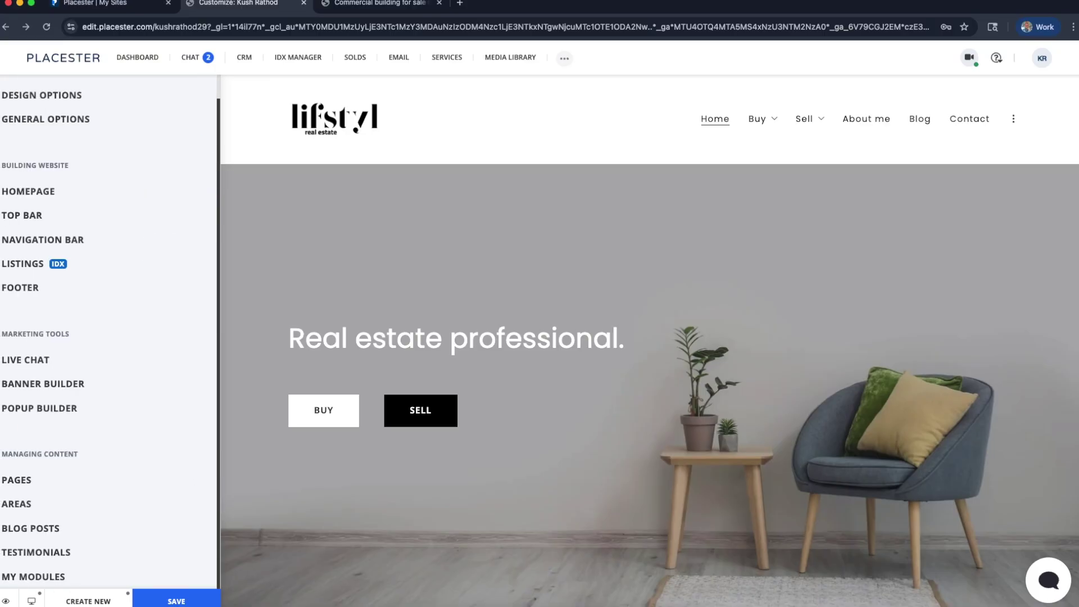
pyautogui.click(91, 602)
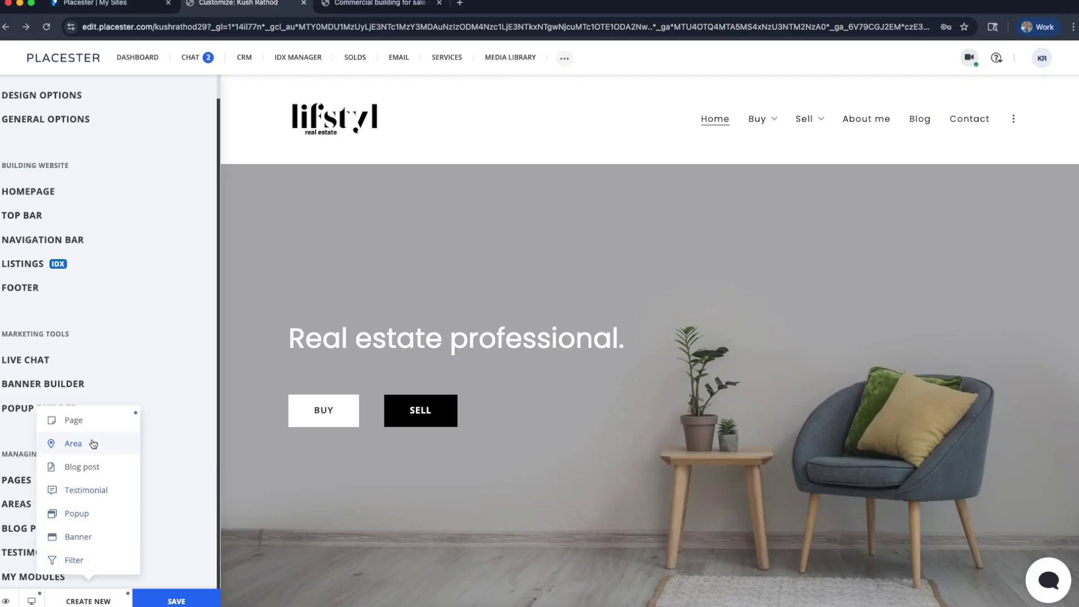
pyautogui.moveTo(91, 425)
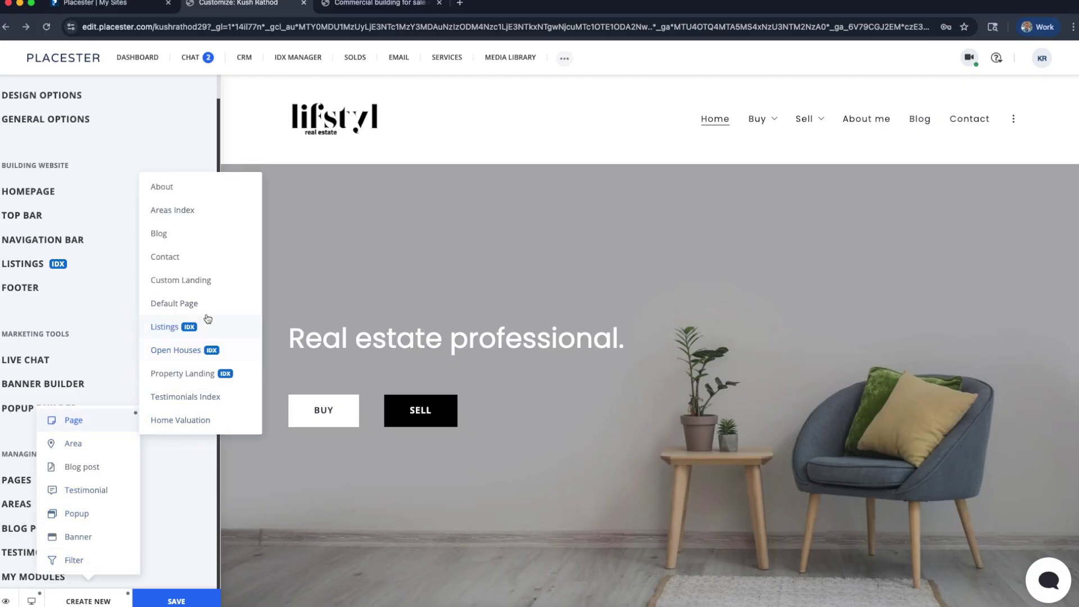
pyautogui.click(227, 281)
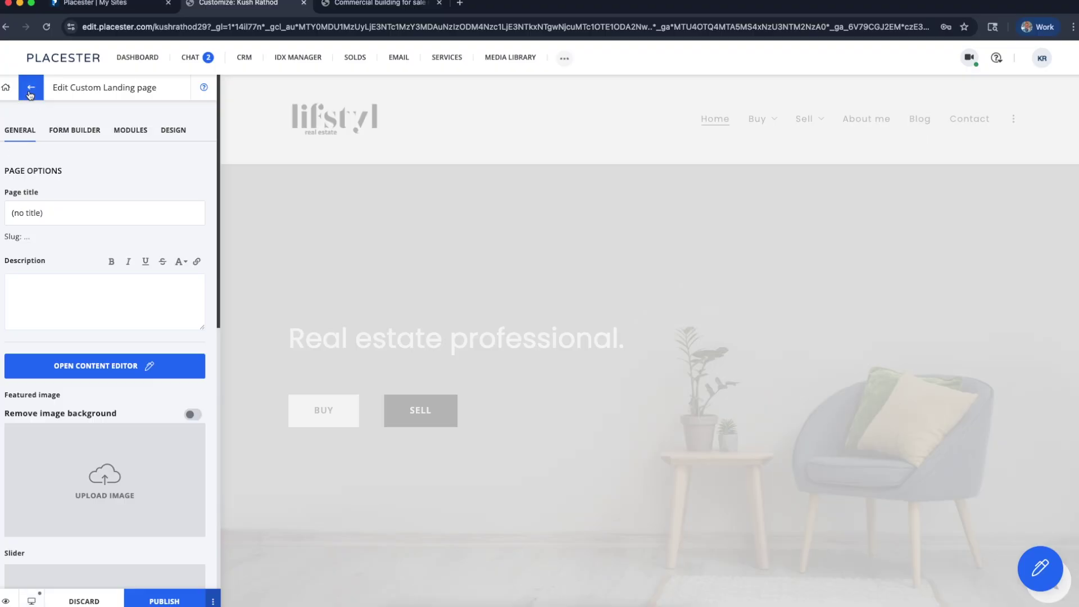
pyautogui.click(30, 93)
pyautogui.click(585, 163)
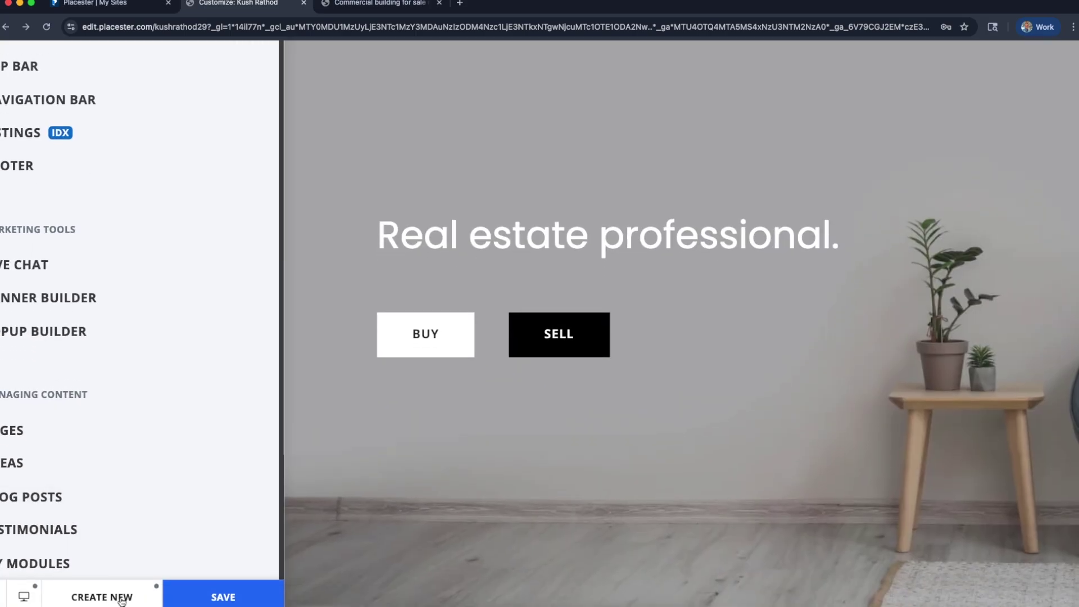
# Create a fresh Custom Landing page from CREATE NEW > Page
pyautogui.click(101, 596)
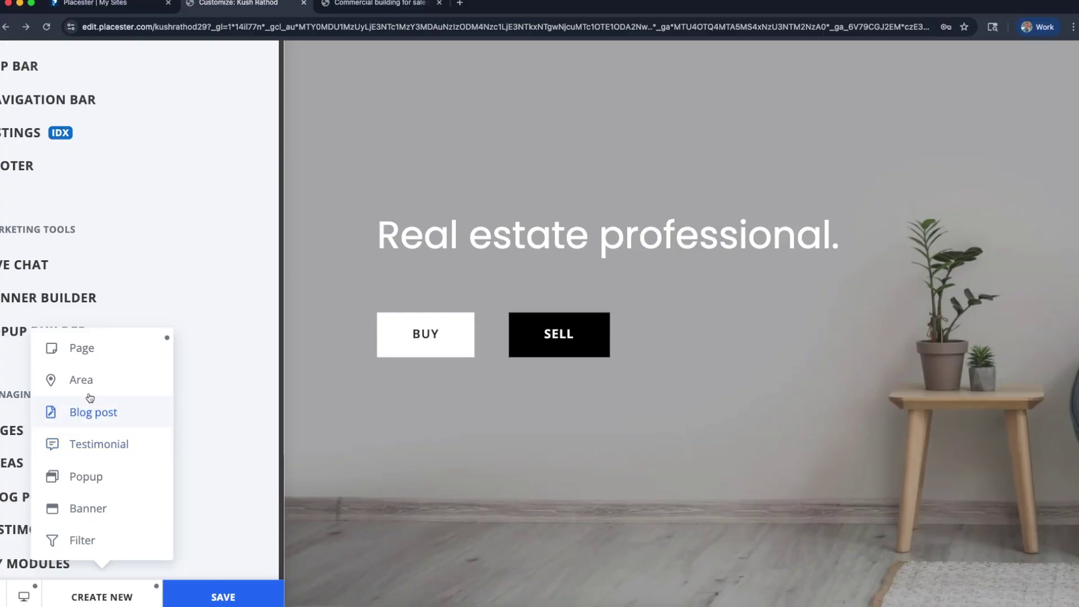
pyautogui.moveTo(96, 363)
pyautogui.scroll(1, 101, 357)
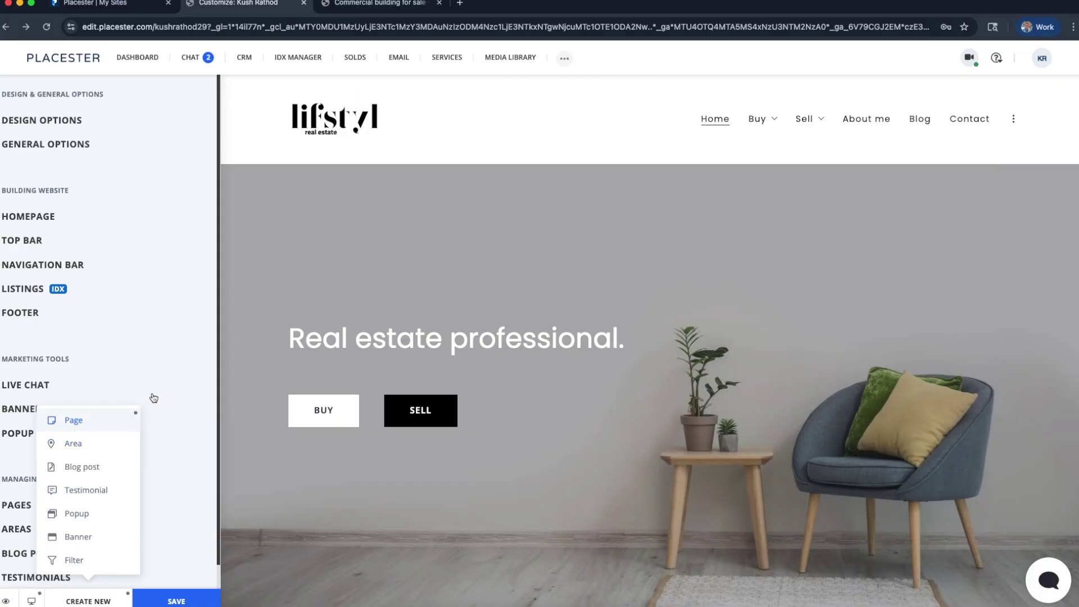
pyautogui.moveTo(82, 422)
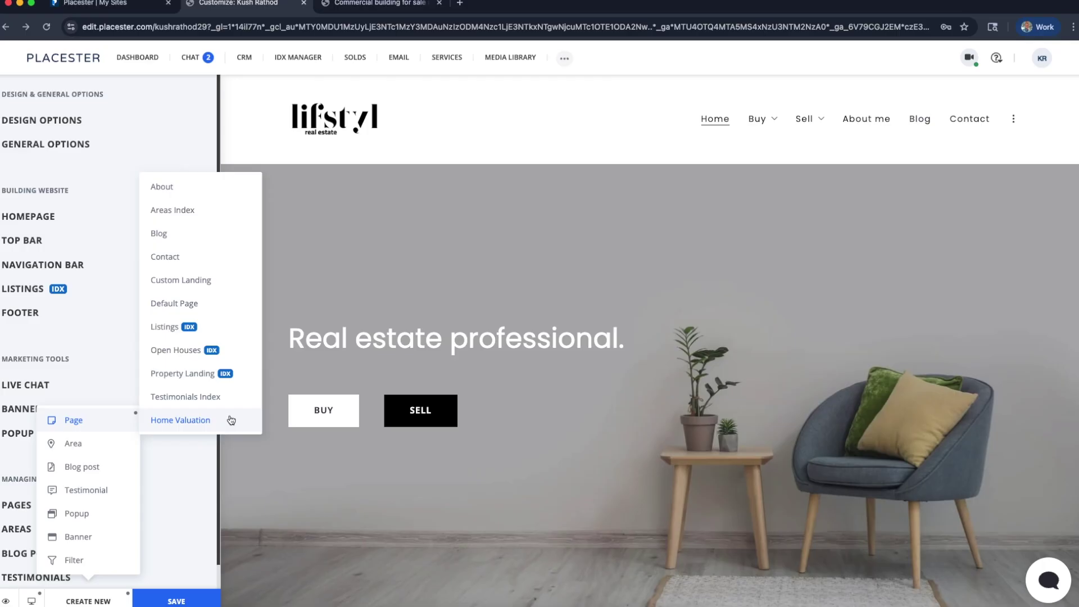
pyautogui.click(224, 289)
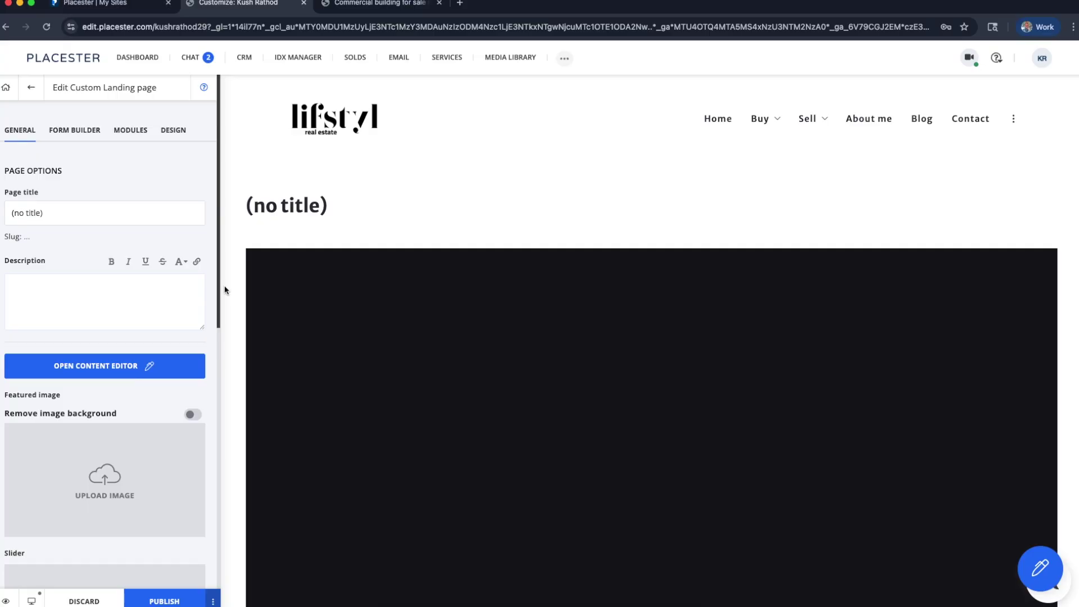
# Enter 'Why it matters about who you work with?' as the page title, fixing typos
pyautogui.click(49, 213)
pyautogui.press('capslock')
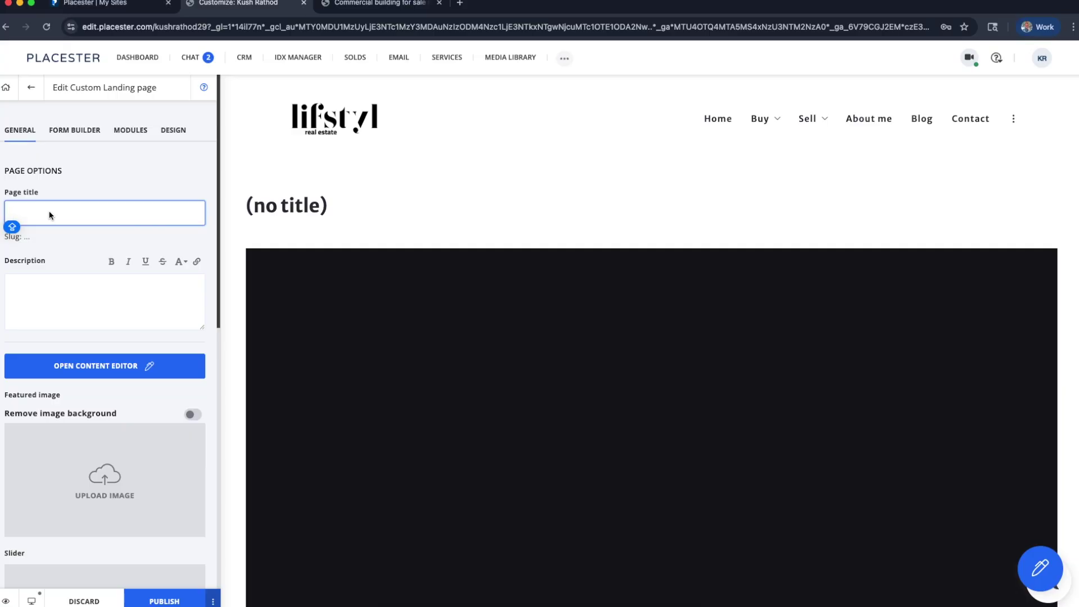
pyautogui.write('WHY')
pyautogui.write('hy it')
pyautogui.write(' matters')
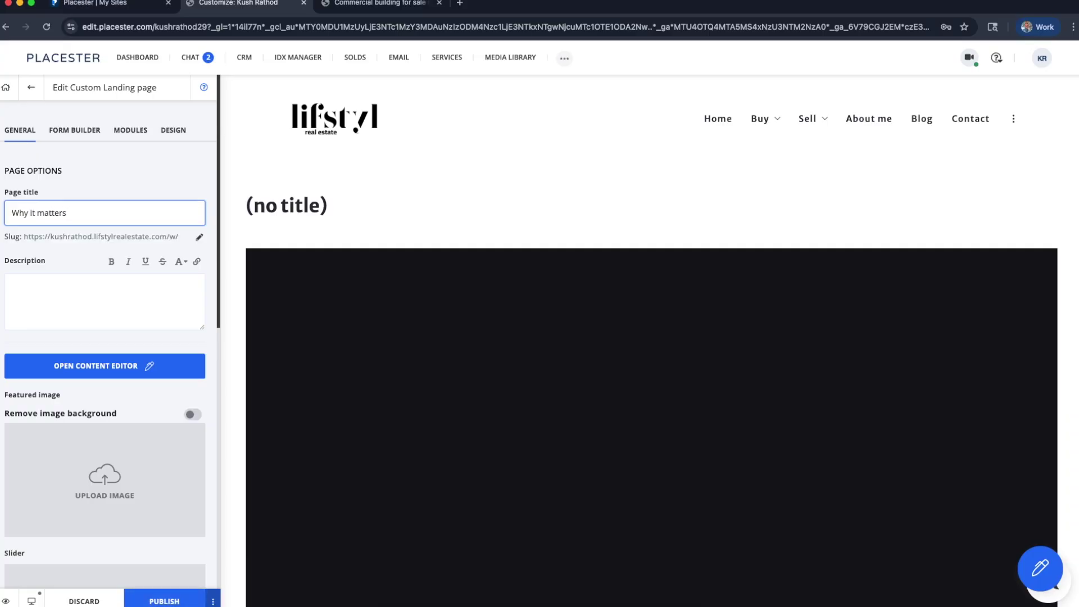
pyautogui.press('BackSpace')
pyautogui.press('BackSpace')
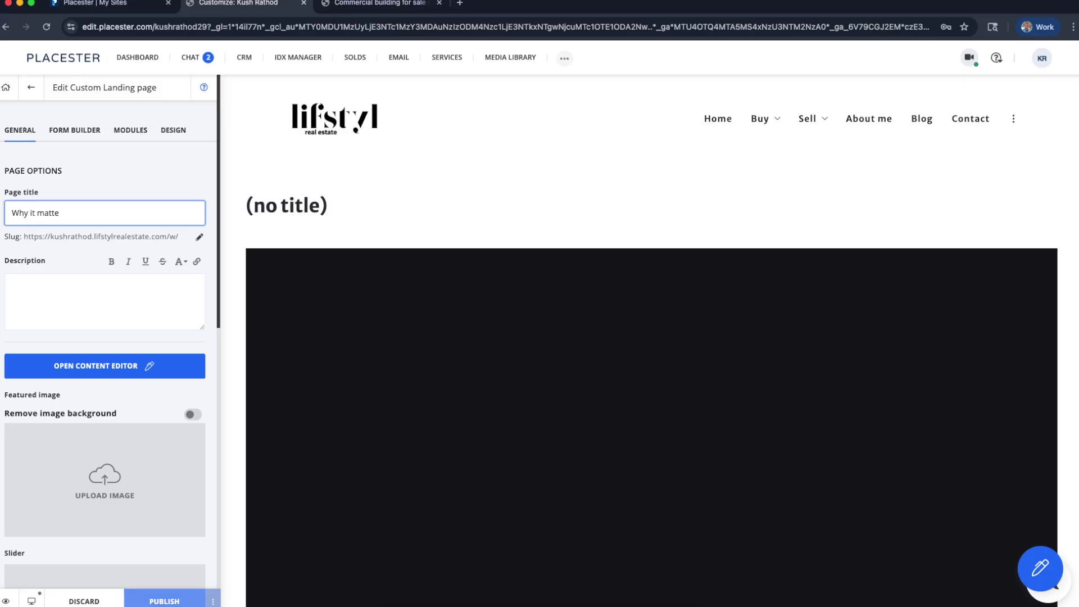
pyautogui.write('s')
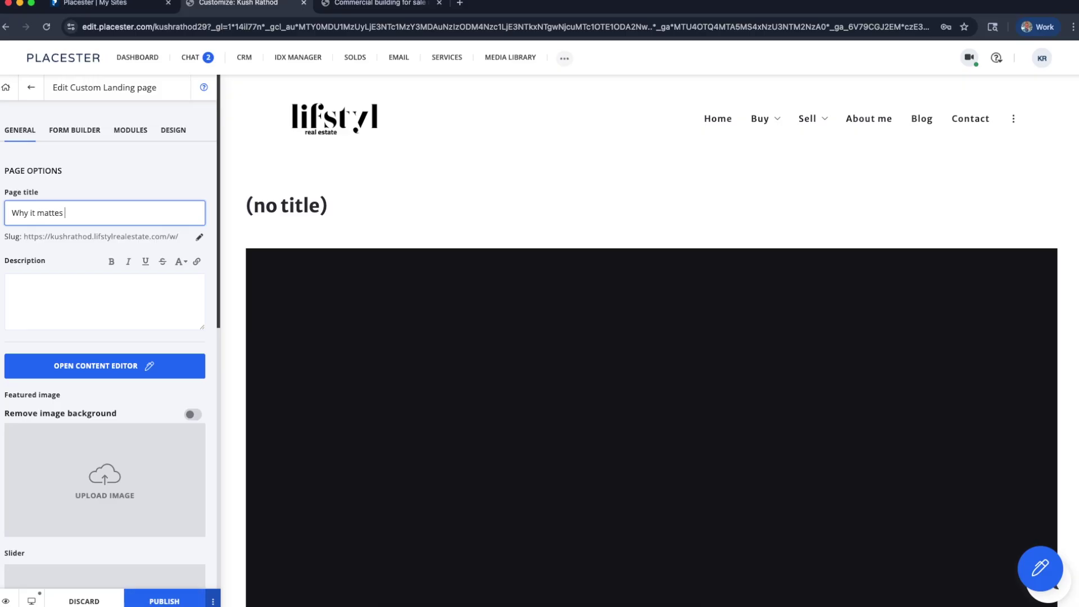
pyautogui.press('BackSpace')
pyautogui.press('BackSpace')
pyautogui.write('rs about who wou work with?')
pyautogui.click(107, 244)
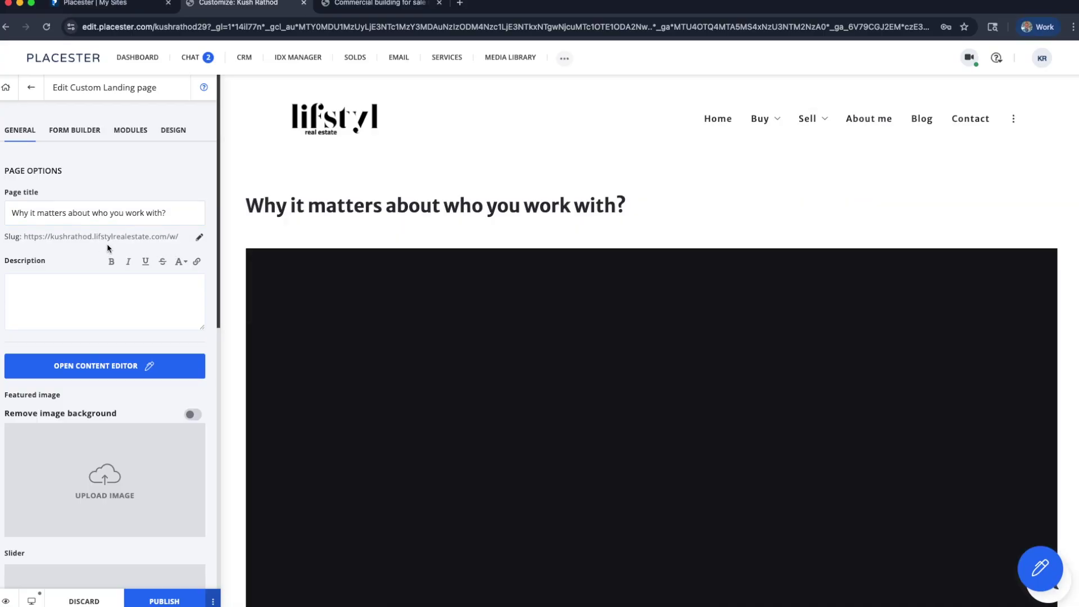
# Set the gray-fabric-loveseat living-room photo from All media as the featured image
pyautogui.scroll(-3, 246, 345)
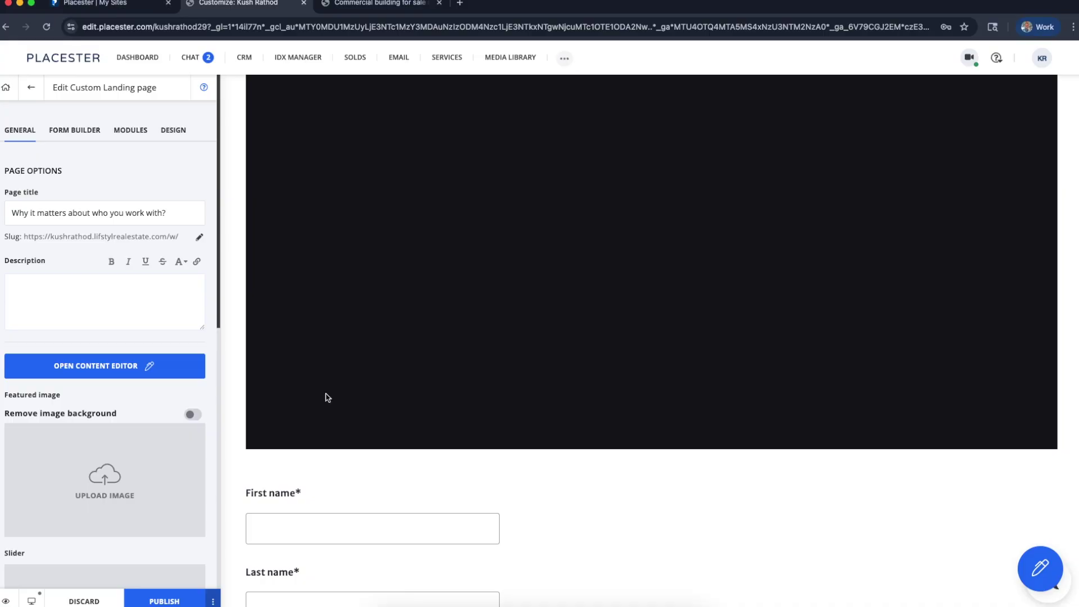
pyautogui.click(109, 504)
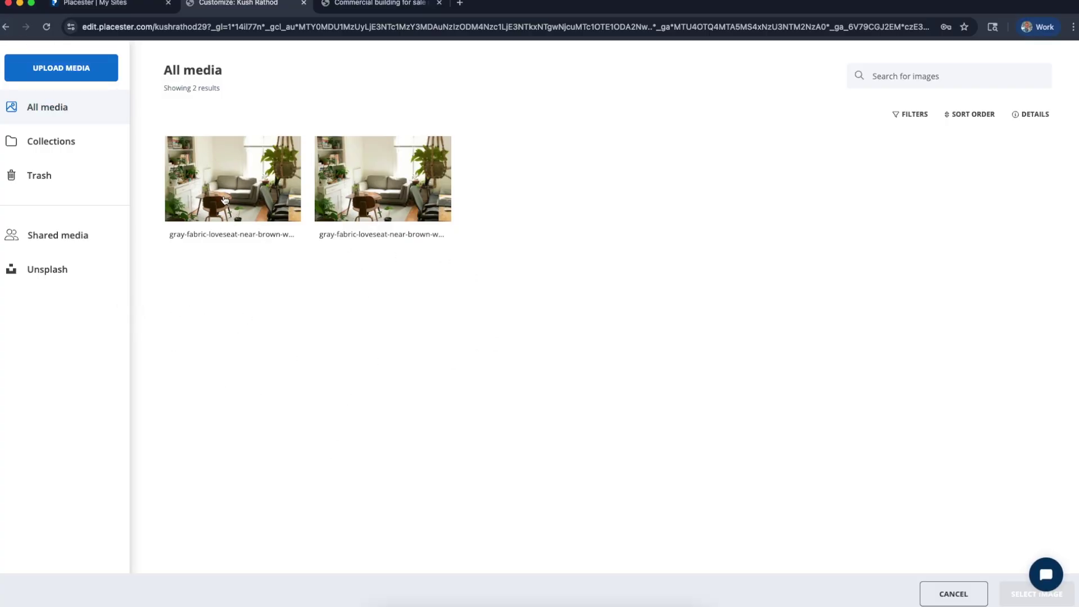
pyautogui.click(223, 198)
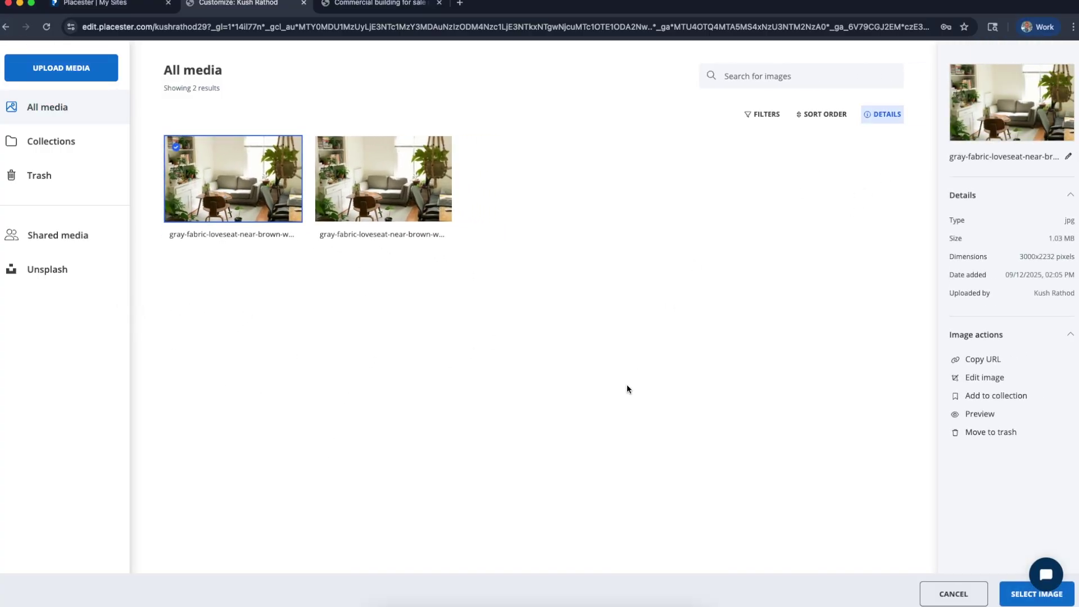
pyautogui.click(1017, 599)
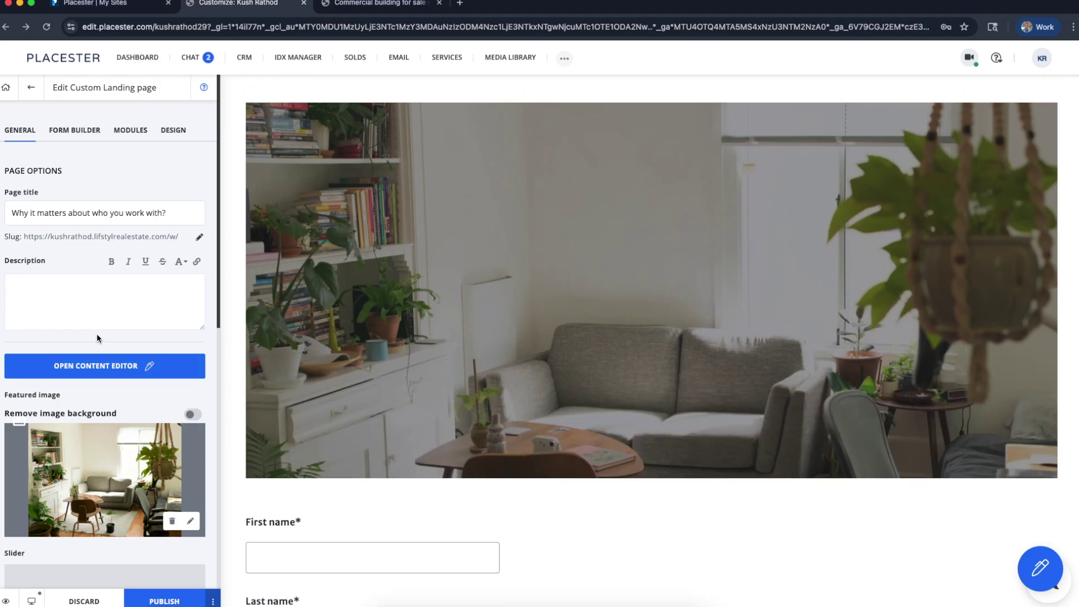
pyautogui.click(107, 364)
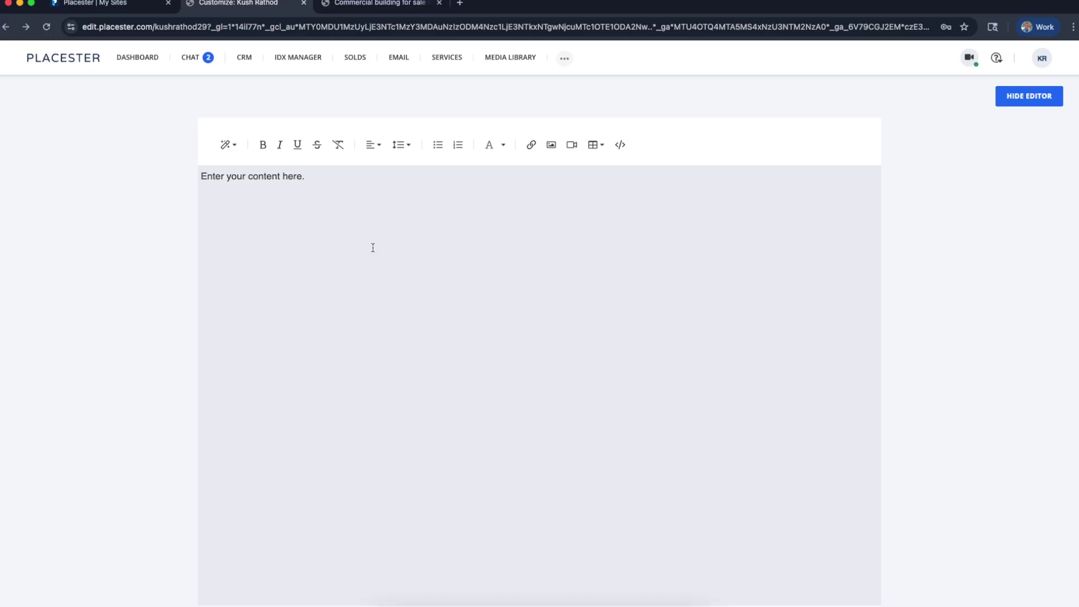
# Write the intro line listing the reasons the agent is someone you'd want to work with
pyautogui.write('These')
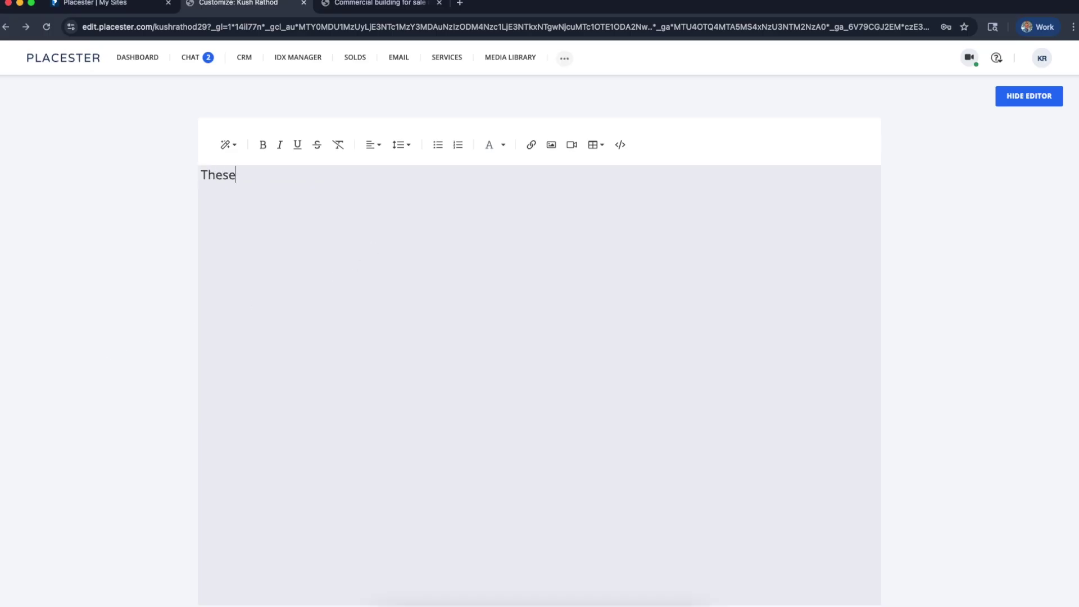
pyautogui.write(' are the reasons why Kjush')
pyautogui.press('BackSpace')
pyautogui.press('BackSpace')
pyautogui.press('BackSpace')
pyautogui.press('BackSpace')
pyautogui.write('ush is')
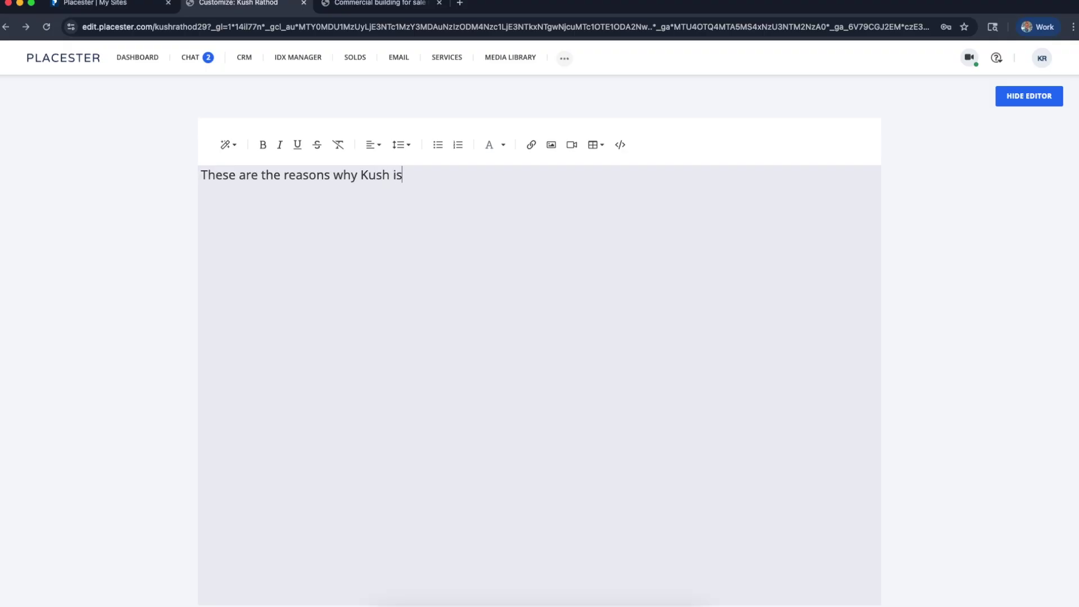
pyautogui.write(' someone you would want to work with:')
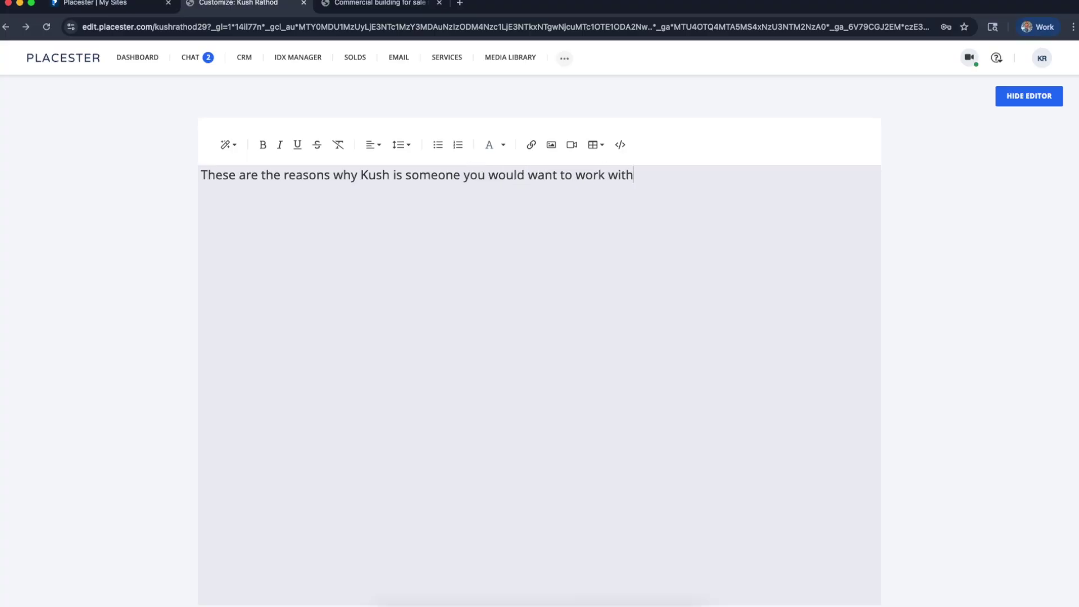
pyautogui.press('Return')
pyautogui.press('Return')
# Add the placeholder lines reason 1, reason 2, 4, 6, 22 and 50004, then close the editor
pyautogui.write('raso')
pyautogui.press('BackSpace')
pyautogui.press('BackSpace')
pyautogui.write('eso')
pyautogui.press('BackSpace')
pyautogui.press('BackSpace')
pyautogui.press('BackSpace')
pyautogui.press('BackSpace')
pyautogui.write('eason 1 ')
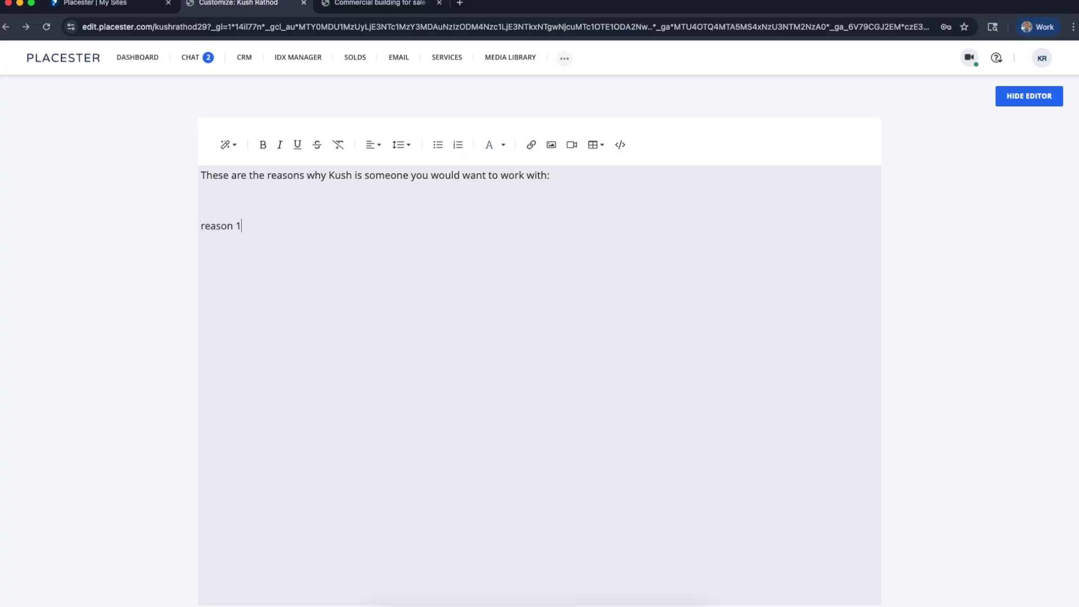
pyautogui.write('reason 2')
pyautogui.press('Return')
pyautogui.write('4')
pyautogui.press('Return')
pyautogui.write('6')
pyautogui.press('BackSpace')
pyautogui.press('Return')
pyautogui.write('500')
pyautogui.click(401, 268)
pyautogui.click(1003, 101)
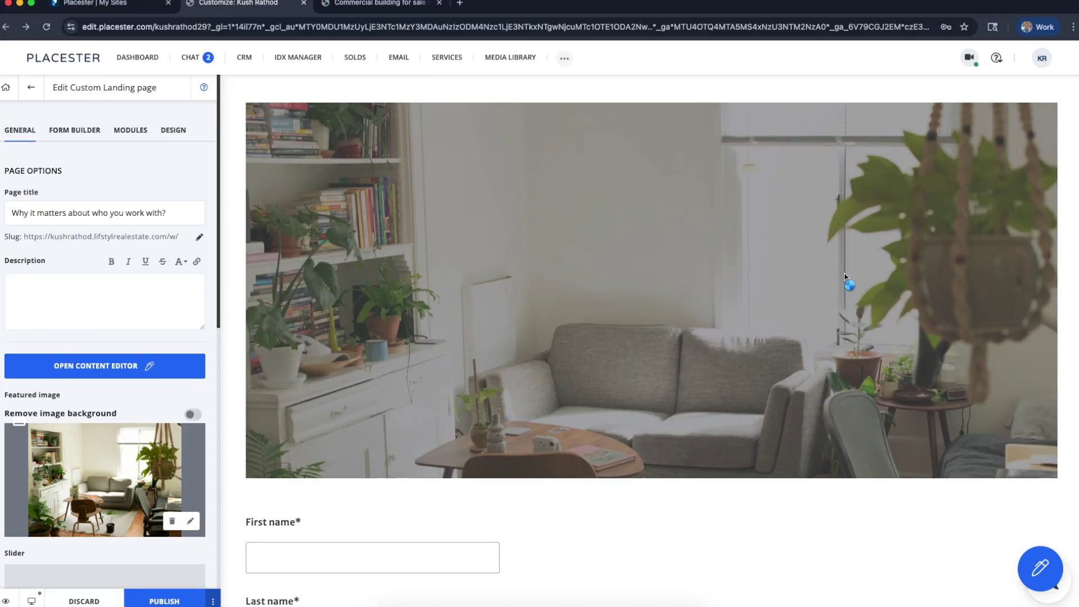
# Check the reasons beside the contact form, then reopen the body as HTML source
pyautogui.scroll(-8, 780, 396)
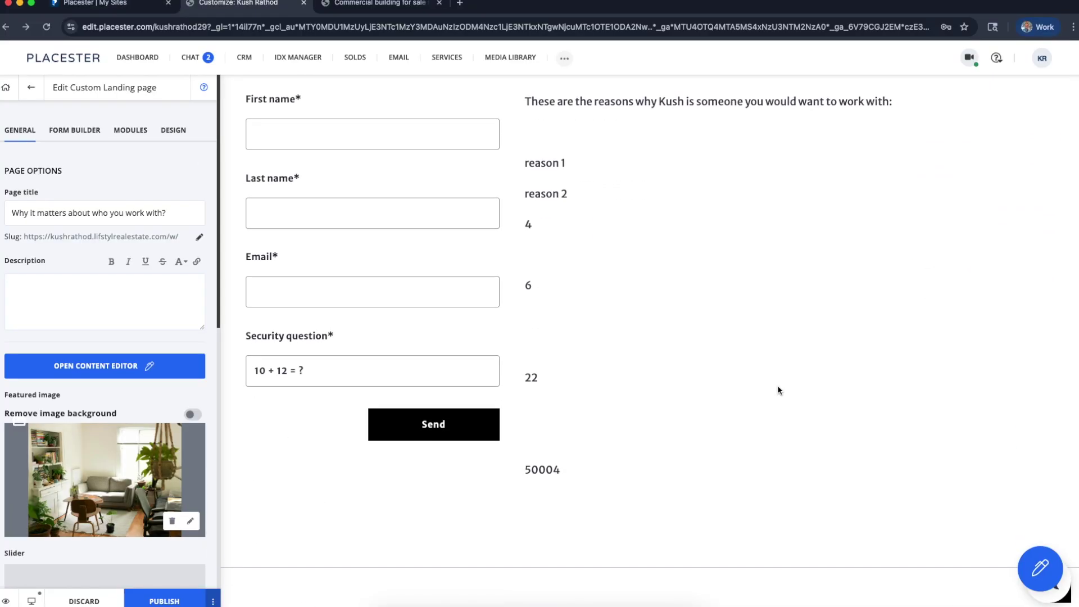
pyautogui.scroll(1, 742, 354)
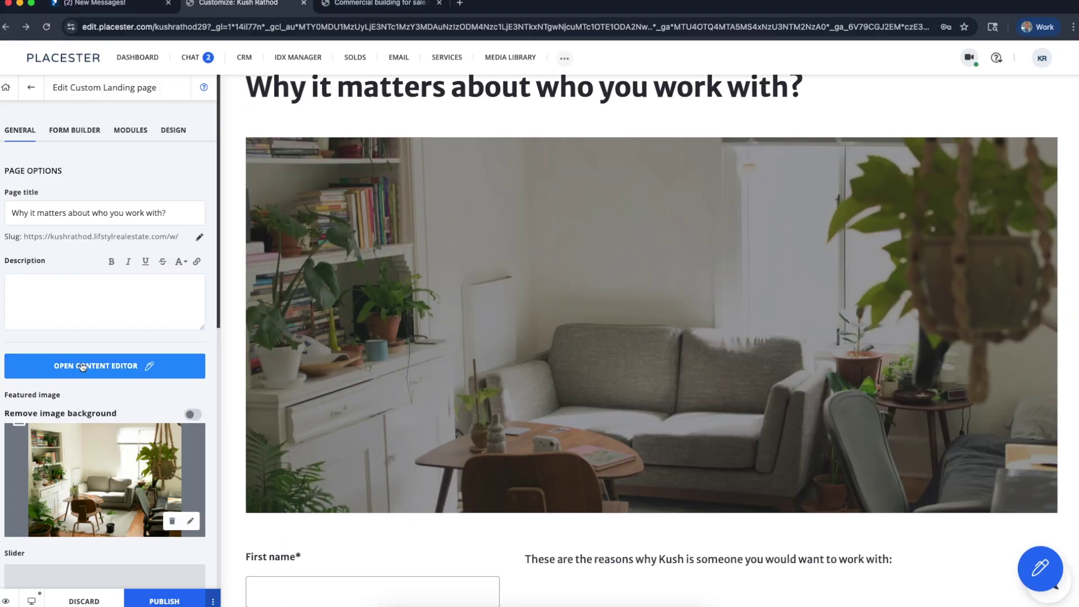
pyautogui.click(83, 367)
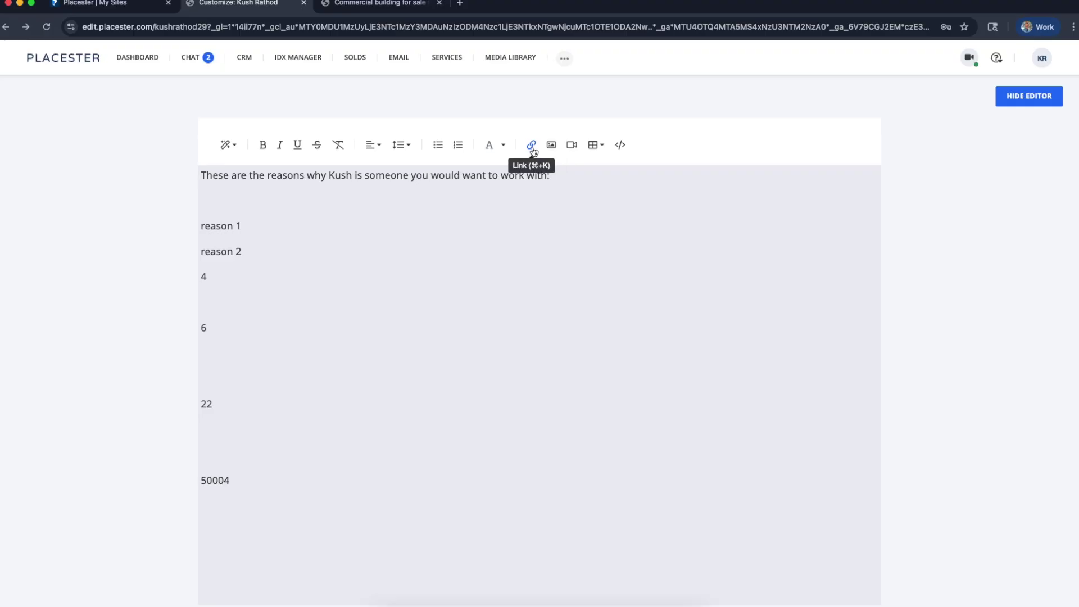
pyautogui.scroll(5, 548, 145)
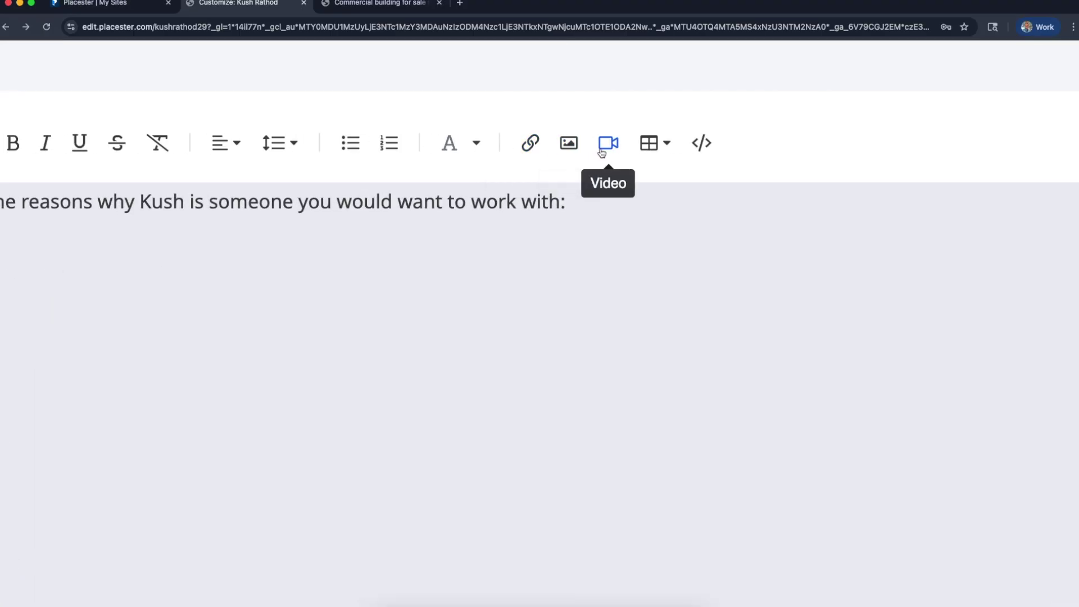
pyautogui.click(699, 147)
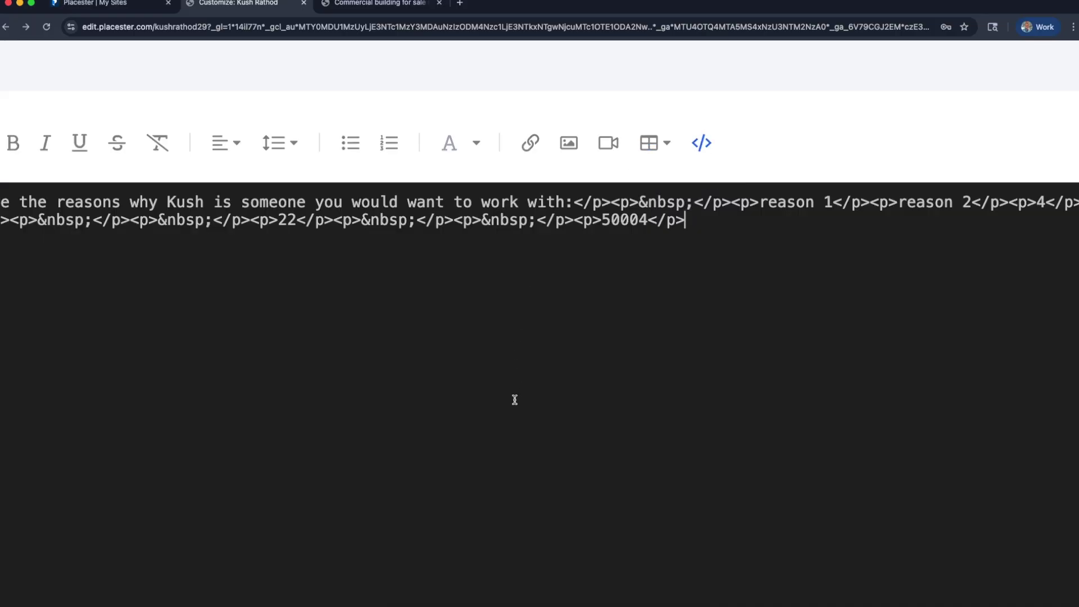
pyautogui.scroll(-3, 515, 400)
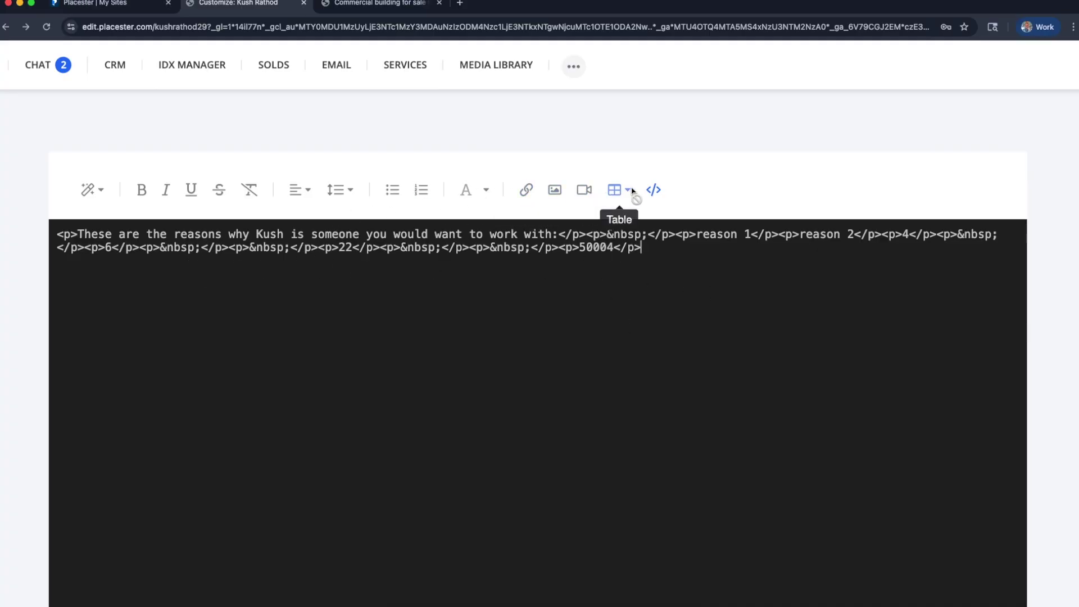
# Return the page body to formatted view and dismiss the video dialog without inserting a video
pyautogui.click(653, 190)
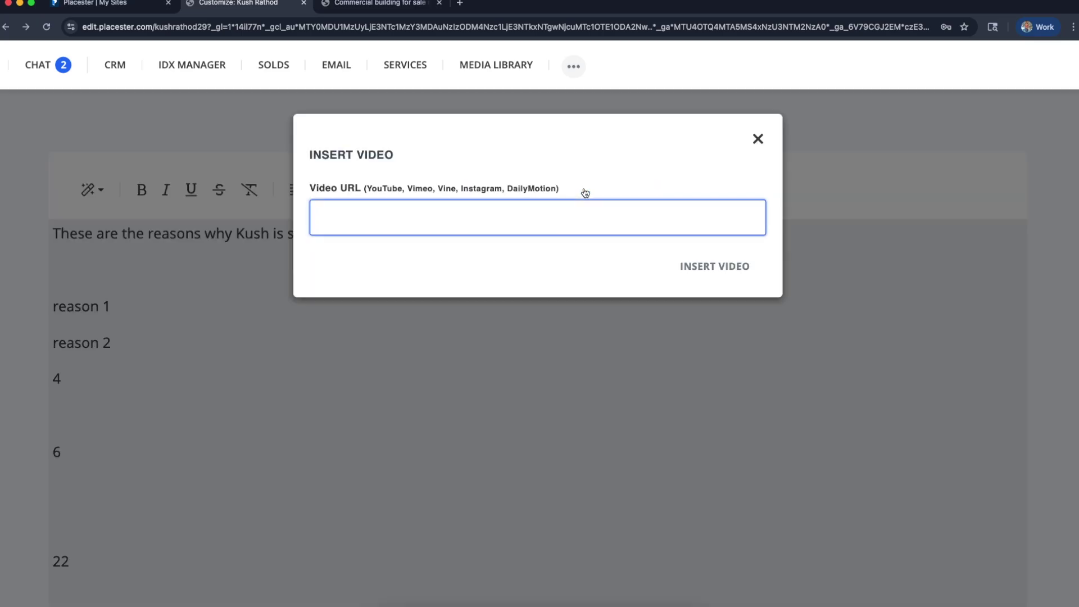
pyautogui.scroll(5, 370, 144)
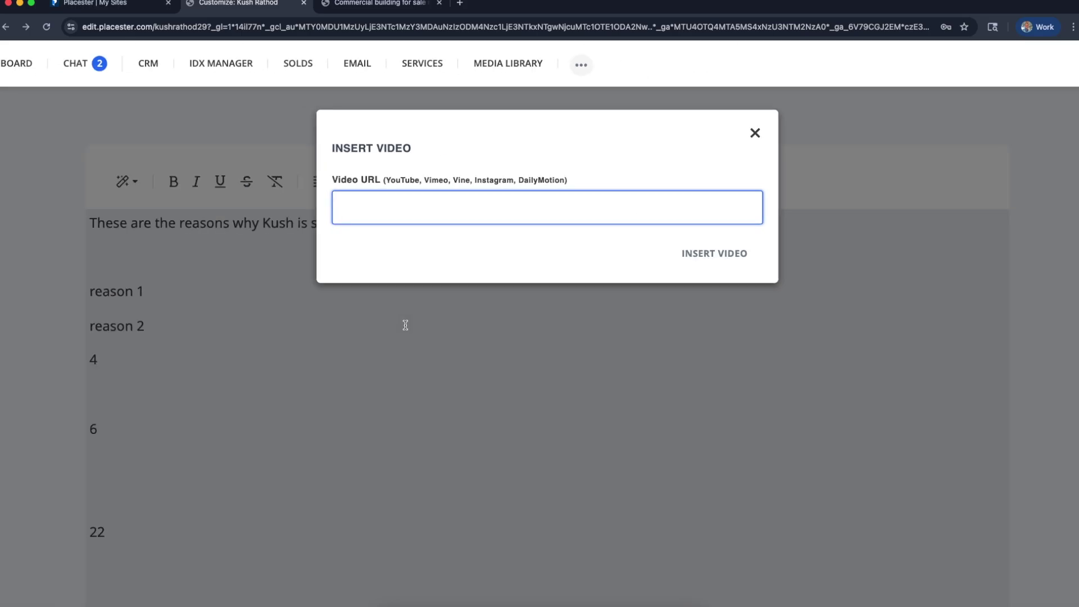
pyautogui.click(750, 136)
pyautogui.scroll(-3, 567, 381)
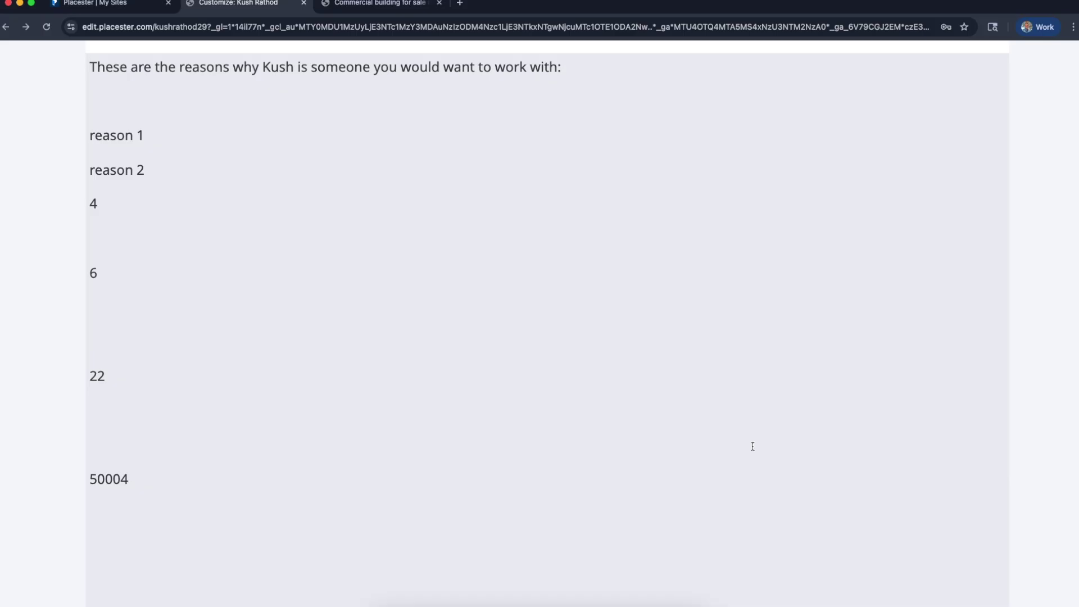
pyautogui.scroll(3, 754, 445)
pyautogui.scroll(-4, 754, 445)
pyautogui.scroll(2, 758, 370)
pyautogui.scroll(2, 764, 376)
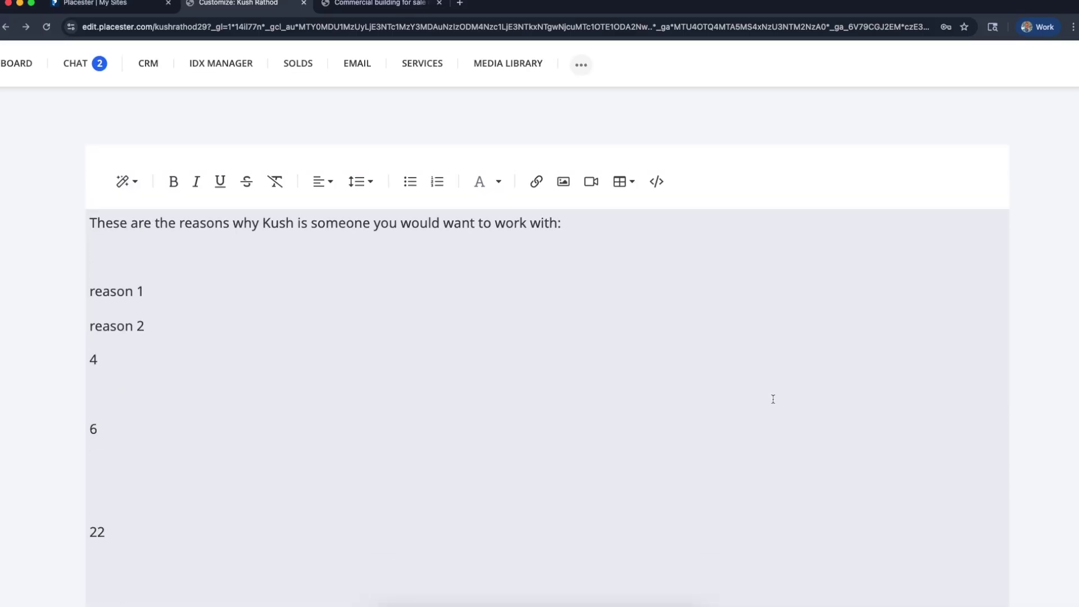
pyautogui.scroll(-3, 769, 581)
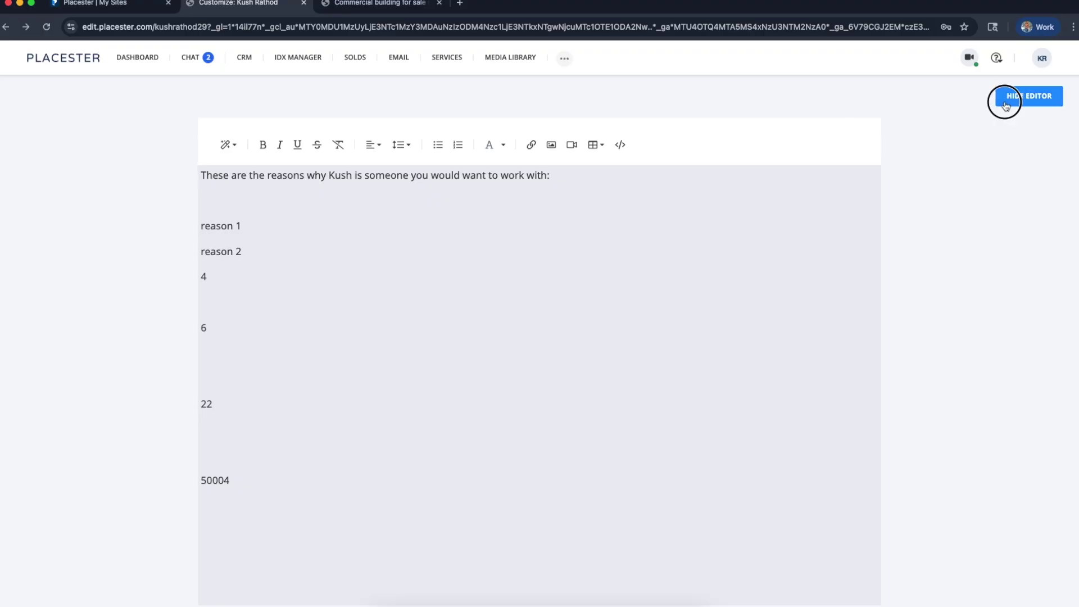
pyautogui.click(1028, 96)
pyautogui.scroll(-3, 559, 381)
pyautogui.scroll(-3, 629, 337)
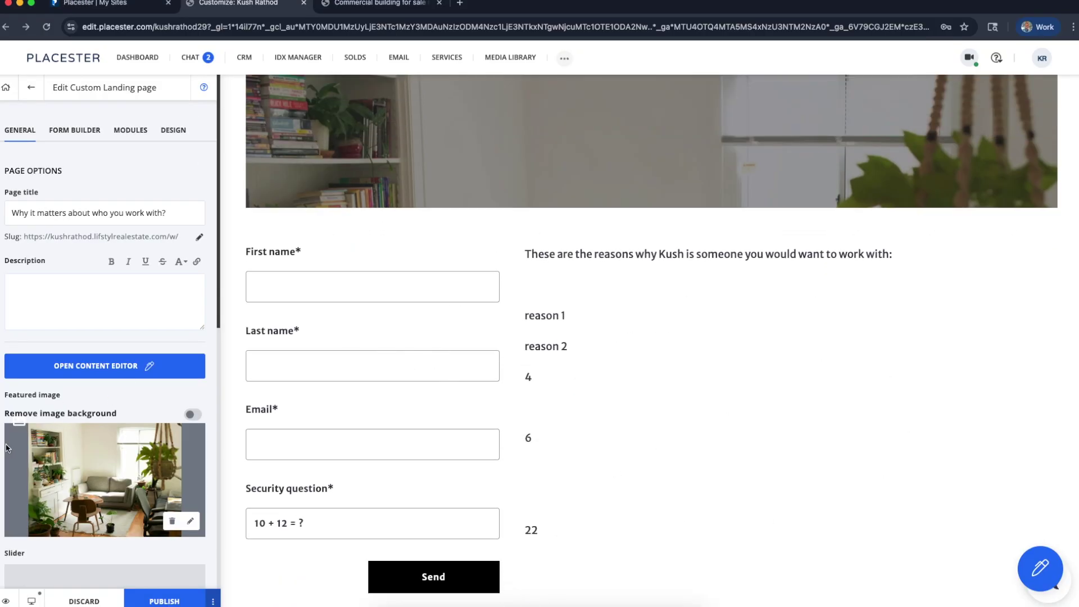
pyautogui.scroll(-10, 51, 432)
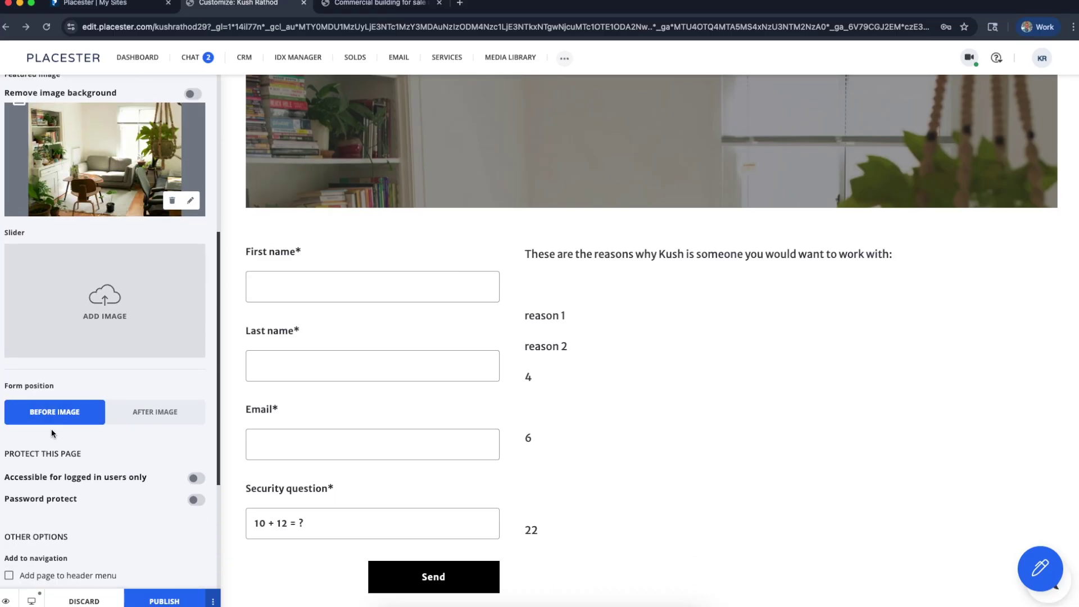
pyautogui.scroll(-2, 51, 433)
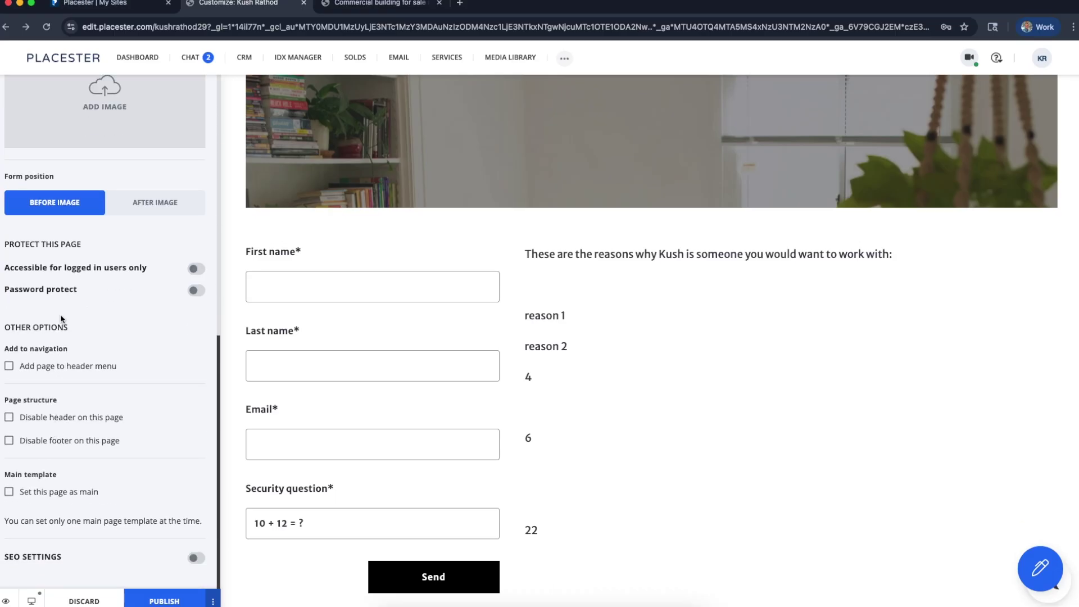
pyautogui.scroll(3, 74, 336)
pyautogui.scroll(1, 74, 336)
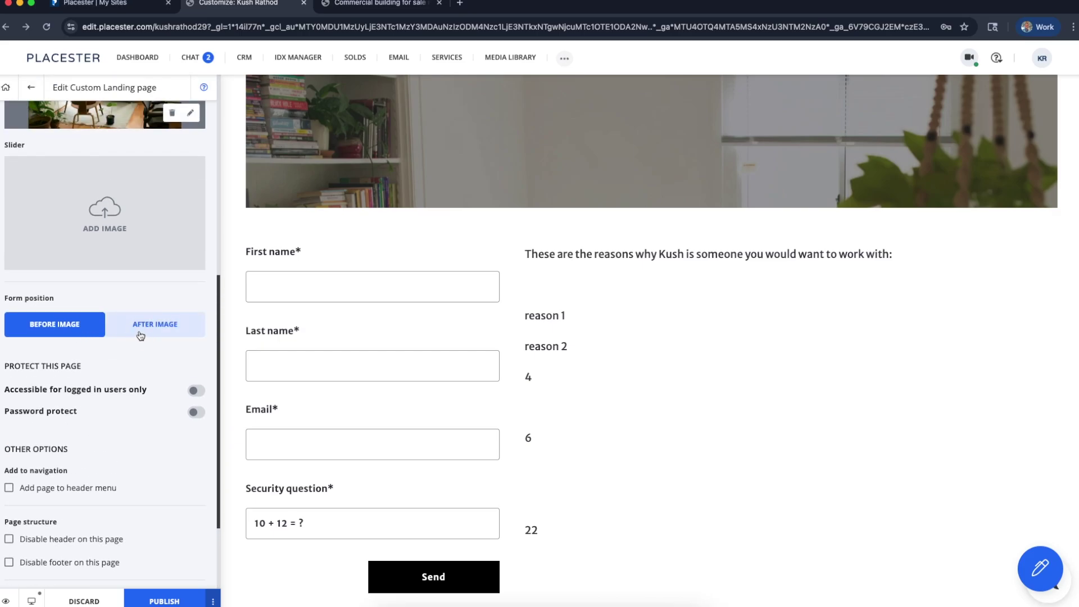
pyautogui.click(138, 335)
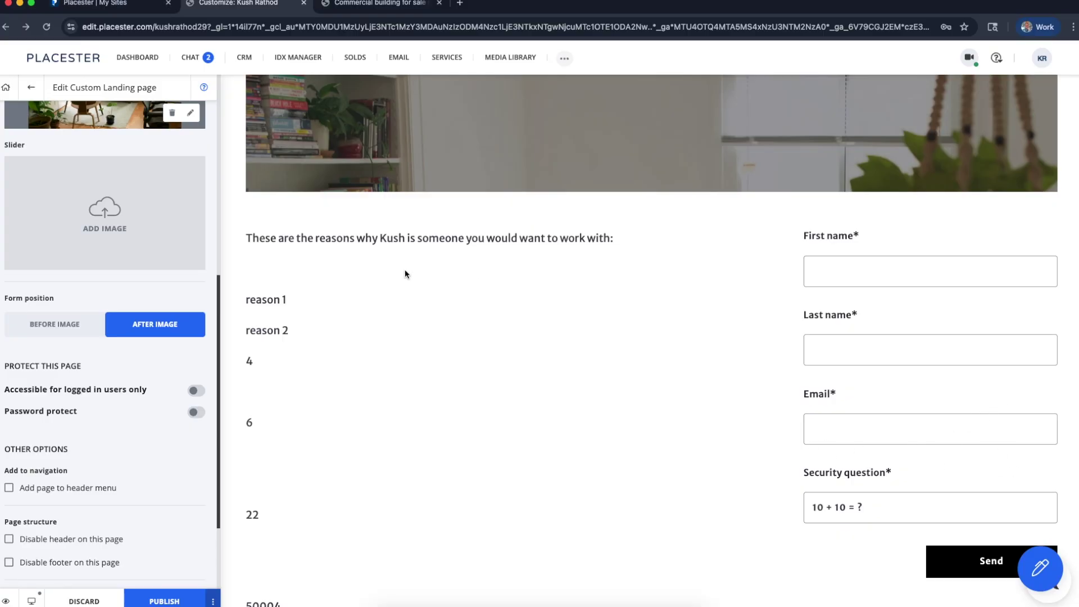
pyautogui.scroll(-4, 10, 300)
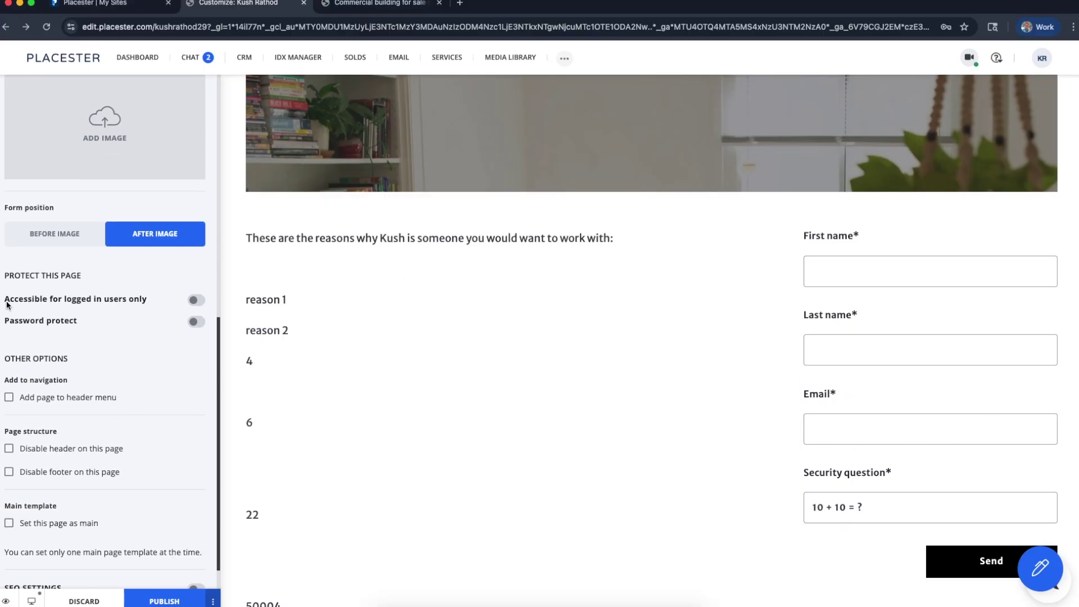
pyautogui.scroll(10, 461, 288)
pyautogui.scroll(-15, 460, 288)
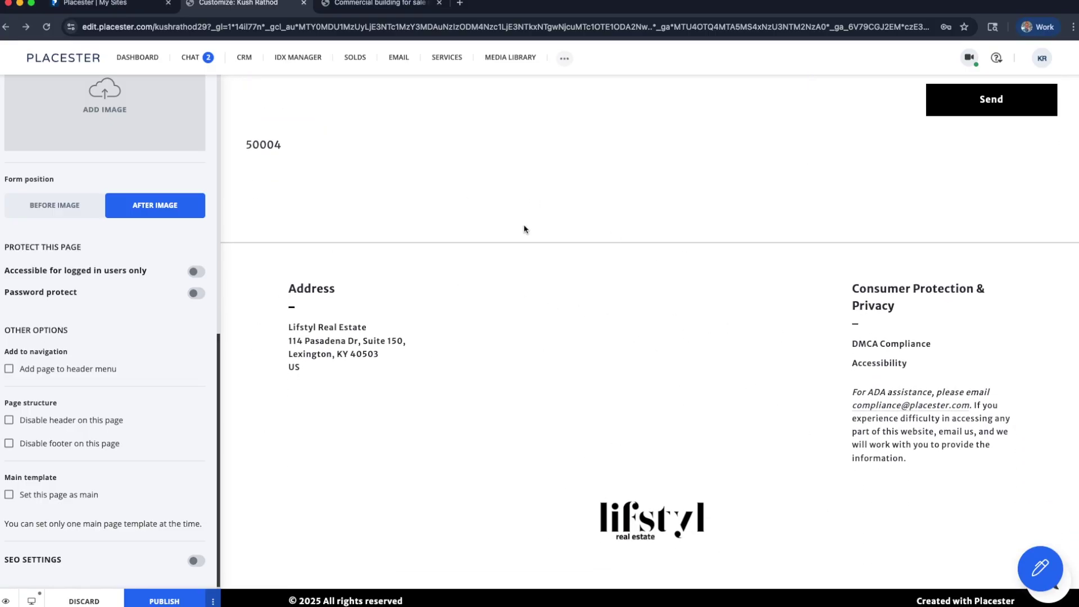
pyautogui.scroll(15, 523, 229)
pyautogui.scroll(10, 130, 311)
pyautogui.click(130, 306)
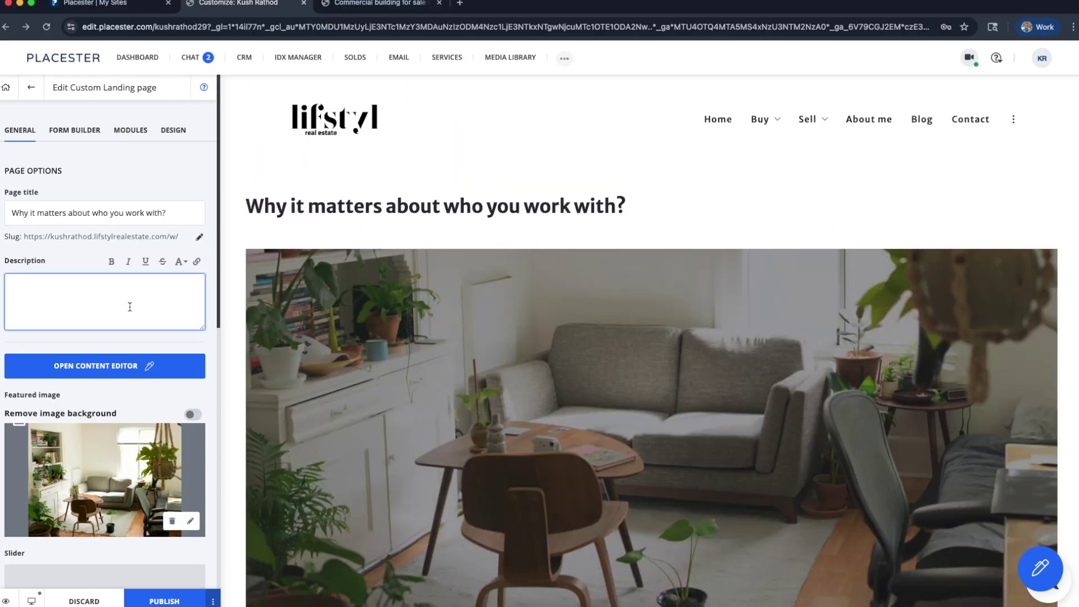
pyautogui.scroll(-10, 130, 307)
pyautogui.scroll(10, 129, 305)
pyautogui.scroll(-2, 128, 300)
pyautogui.scroll(1, 129, 299)
pyautogui.scroll(-2, 534, 250)
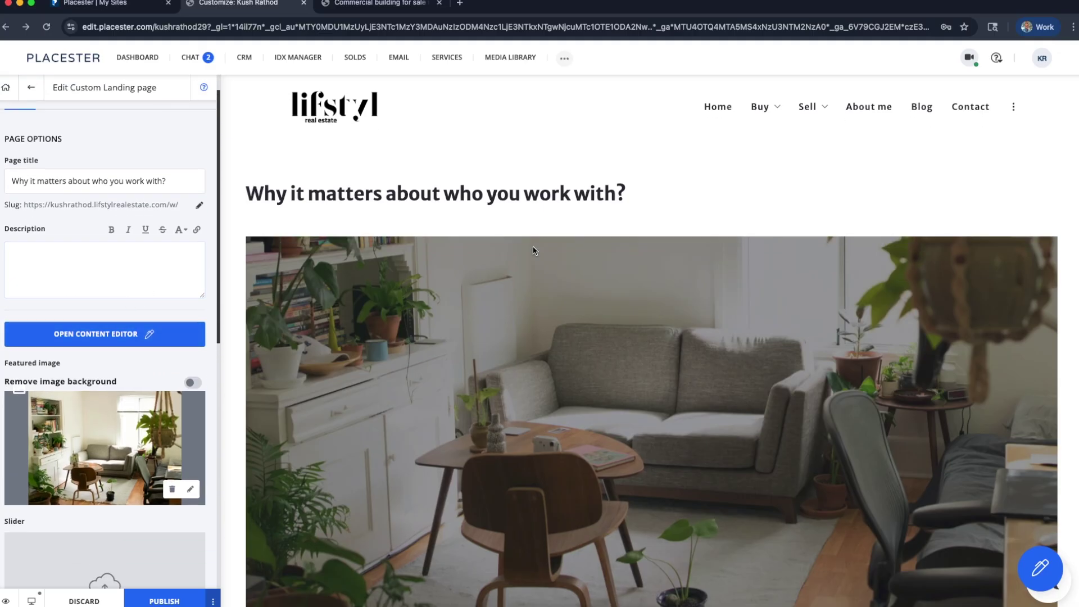
pyautogui.scroll(-2, 534, 250)
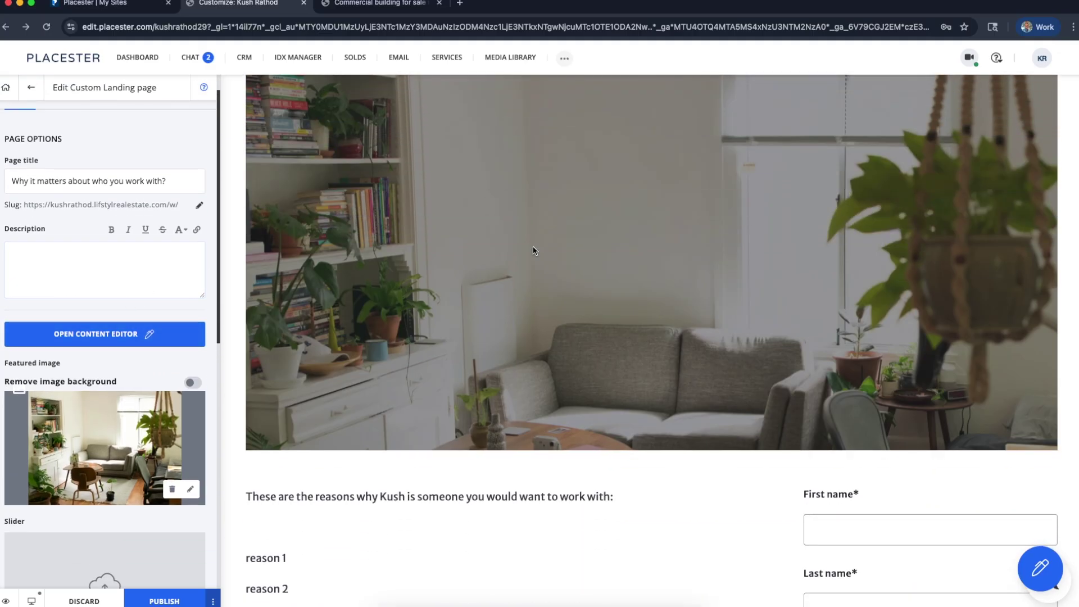
pyautogui.scroll(3, 534, 251)
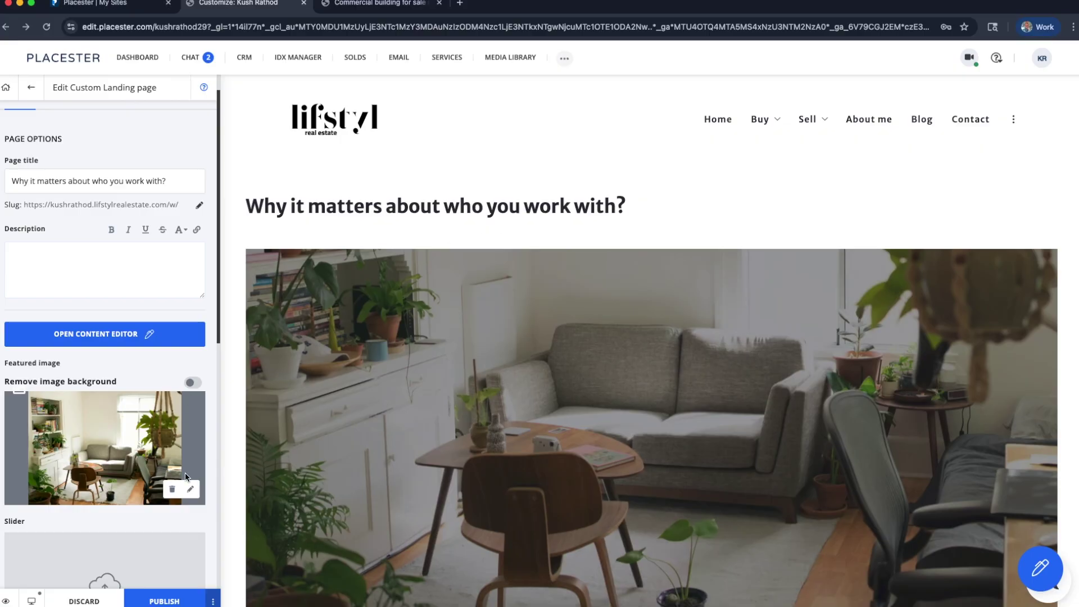
pyautogui.scroll(1, 66, 261)
pyautogui.scroll(-5, 66, 260)
pyautogui.scroll(5, 56, 214)
# In Form Builder, relabel the Last Name field as Phone Number
pyautogui.click(74, 130)
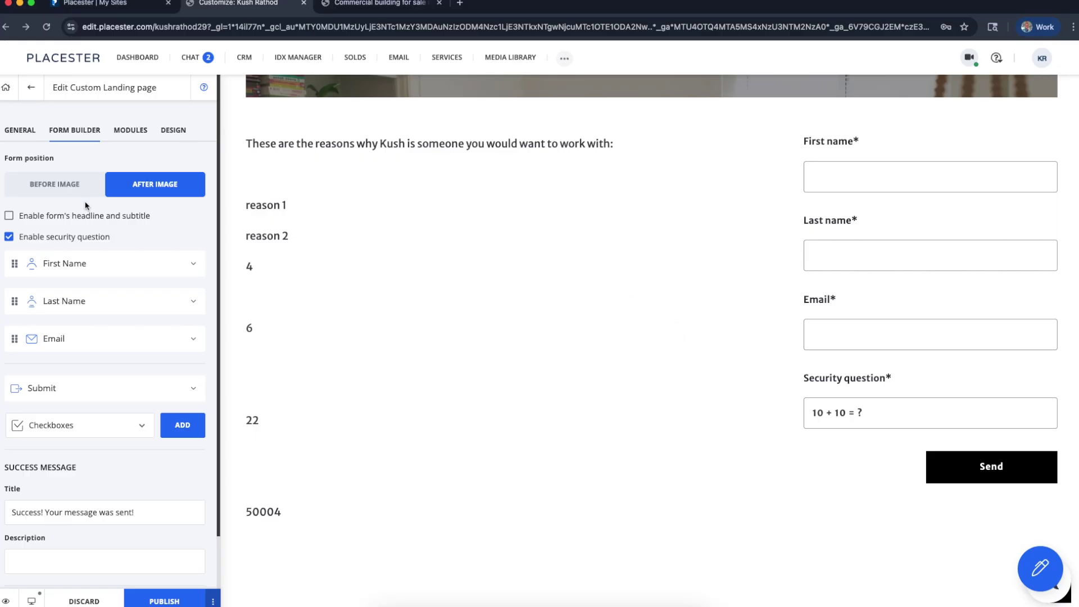
pyautogui.click(191, 303)
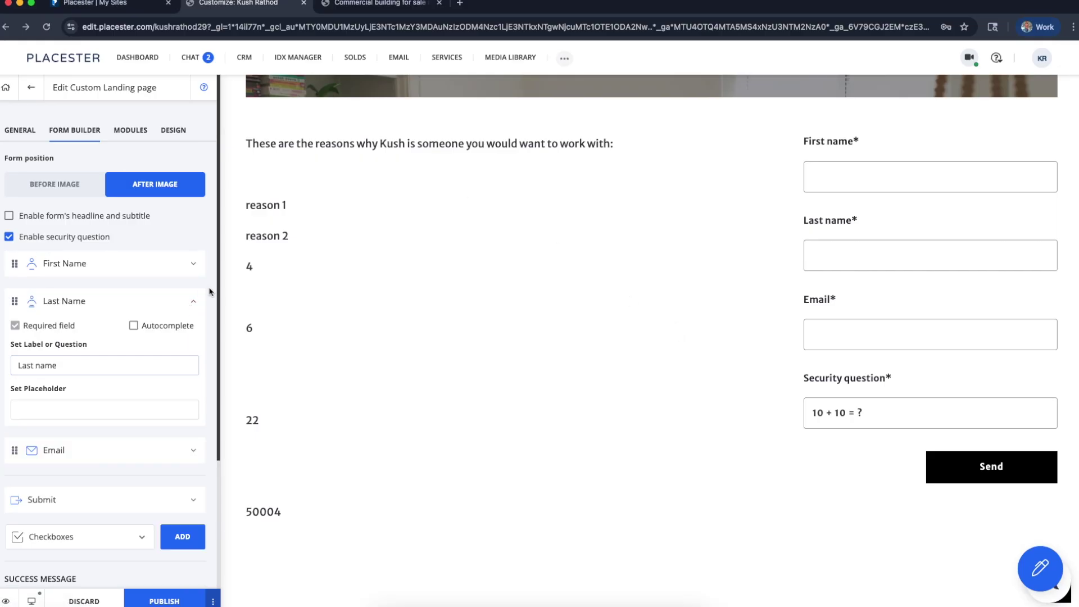
pyautogui.doubleClick(109, 366)
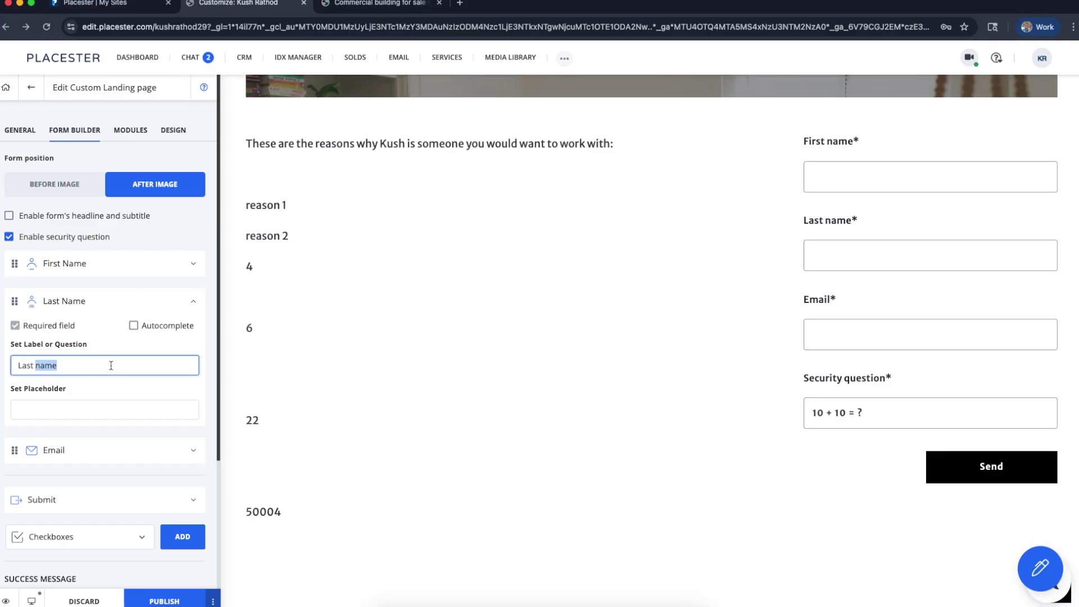
pyautogui.write('N')
pyautogui.press('BackSpace')
pyautogui.press('BackSpace')
pyautogui.press('BackSpace')
pyautogui.press('BackSpace')
pyautogui.press('BackSpace')
pyautogui.press('BackSpace')
pyautogui.write('Phone n')
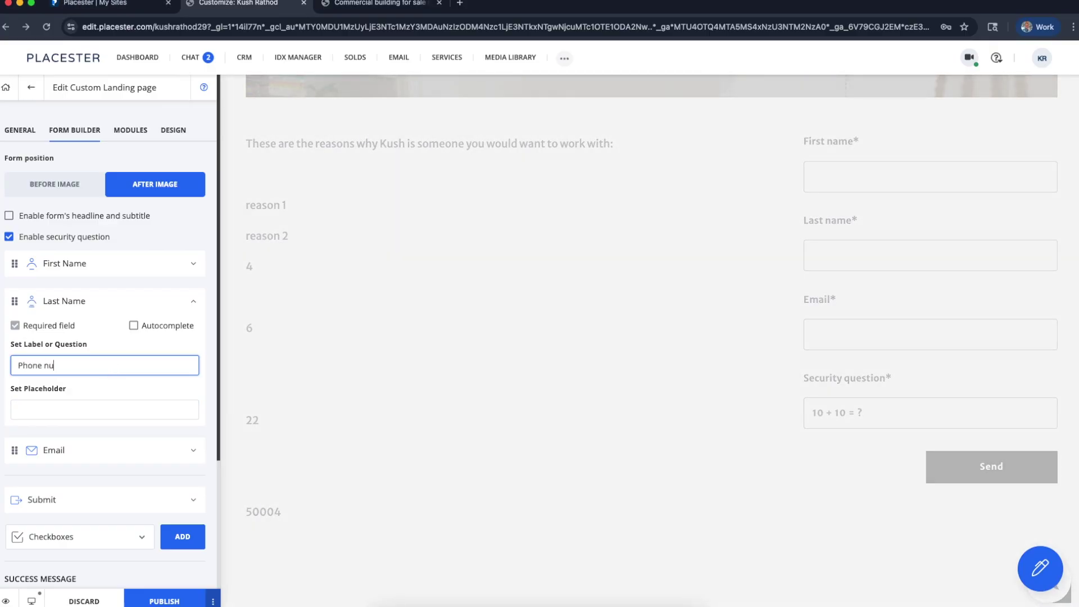
pyautogui.write('u')
pyautogui.write(' Num')
pyautogui.click(191, 302)
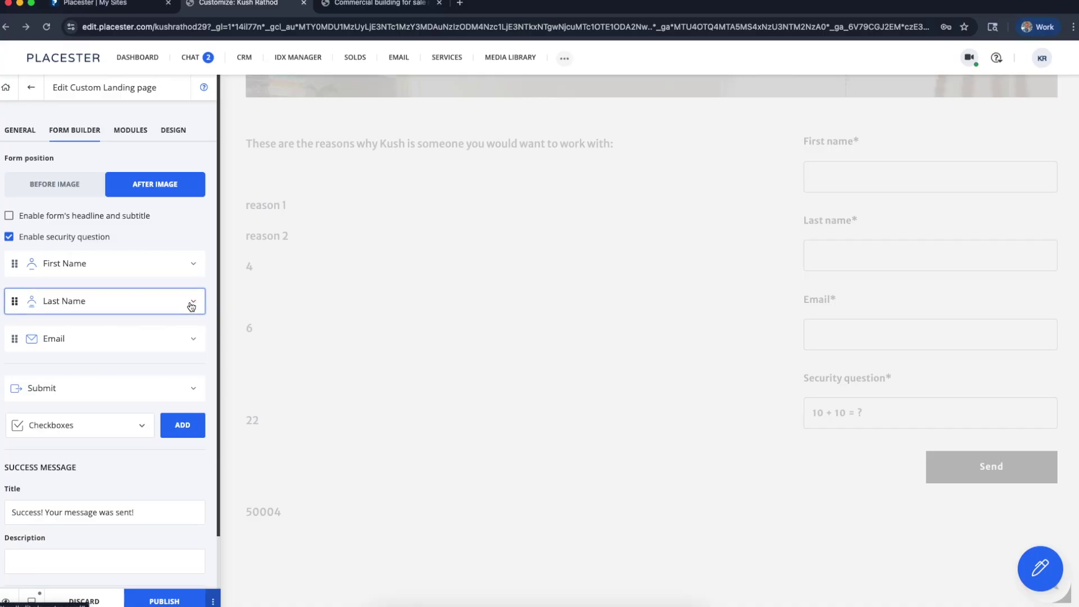
pyautogui.click(191, 304)
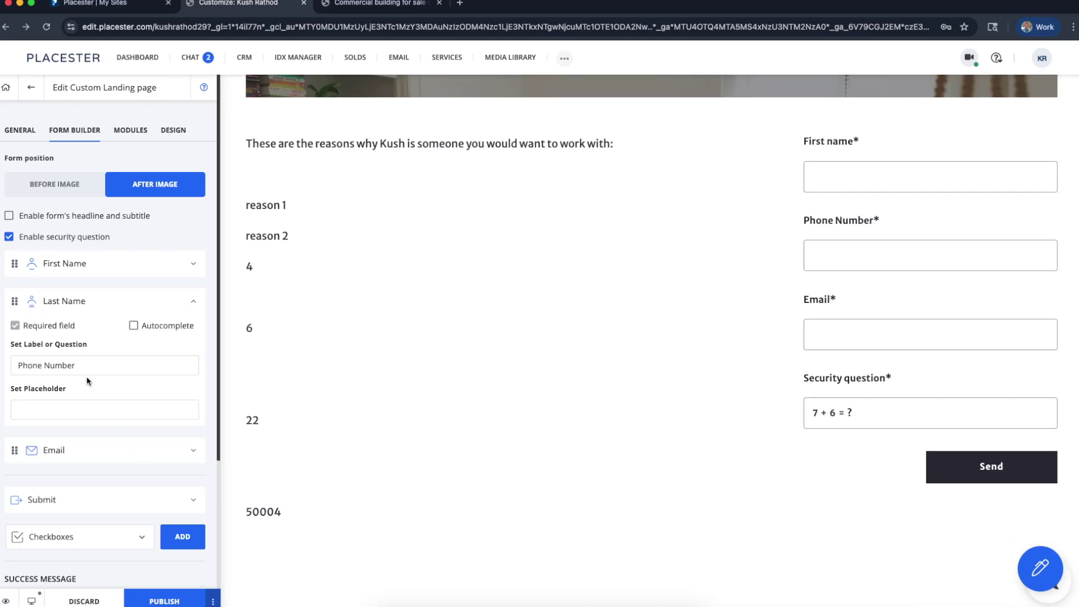
pyautogui.click(88, 367)
pyautogui.click(97, 303)
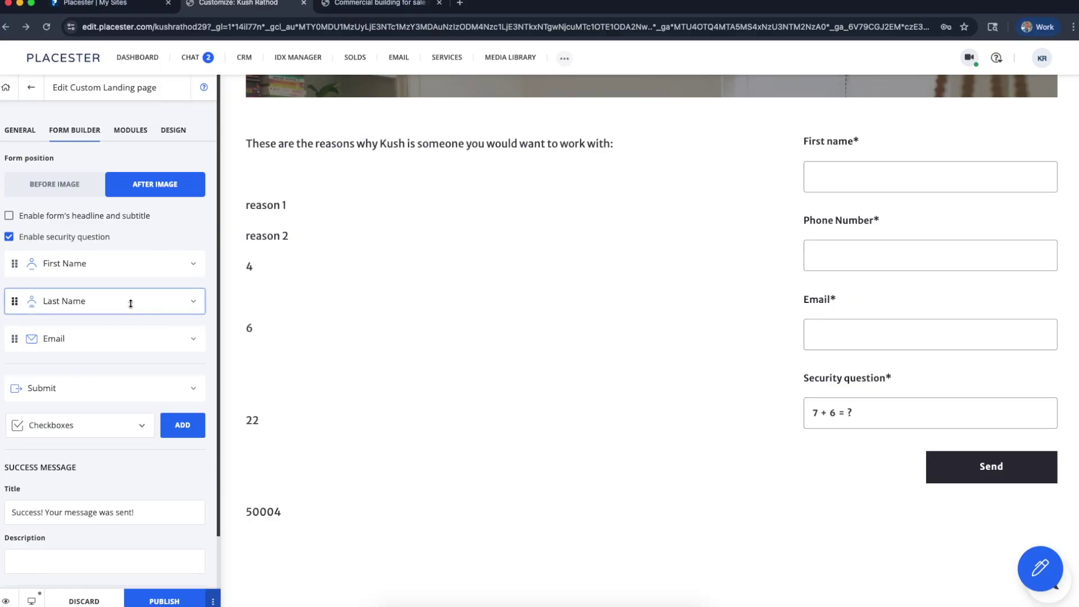
# Change the First Name field's label to Name
pyautogui.click(115, 263)
pyautogui.doubleClick(71, 326)
pyautogui.press('BackSpace')
pyautogui.press('BackSpace')
pyautogui.press('BackSpace')
pyautogui.press('BackSpace')
pyautogui.press('BackSpace')
pyautogui.press('BackSpace')
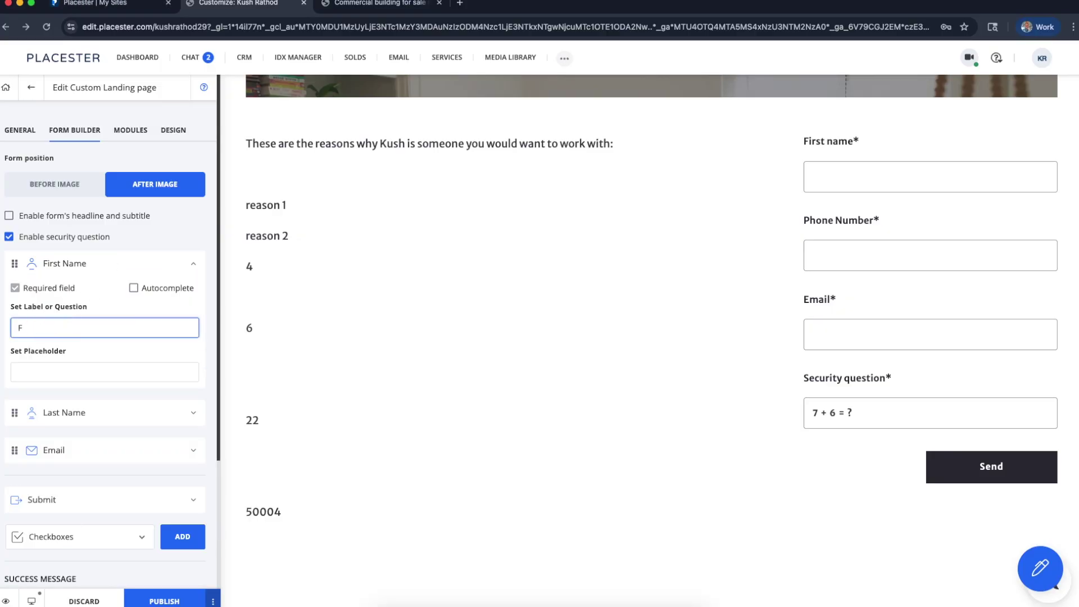
pyautogui.write('Name')
pyautogui.click(117, 265)
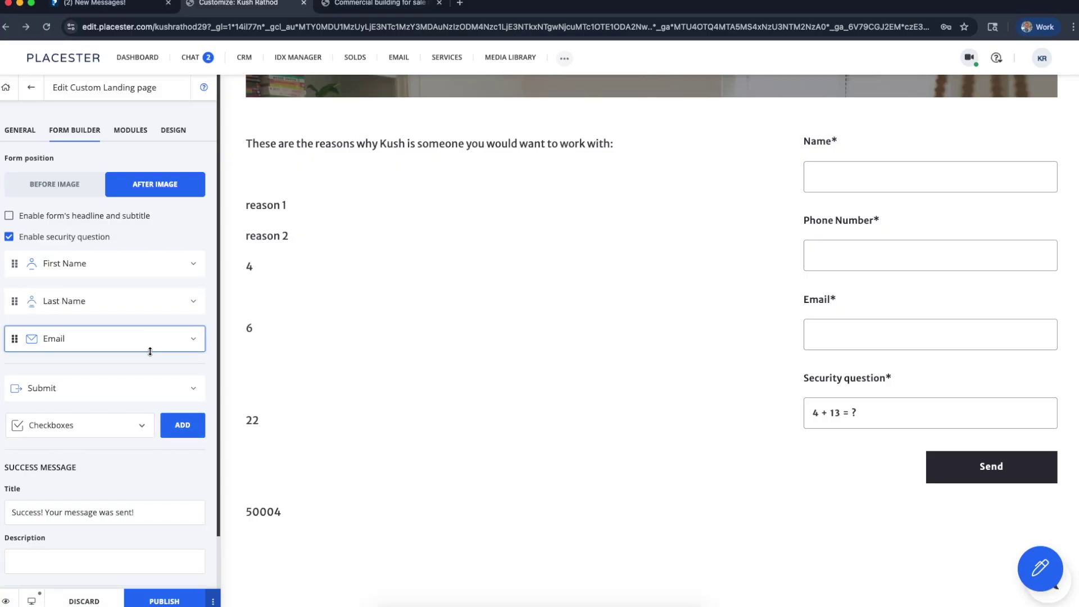
# Add a Checkboxes field to the contact form
pyautogui.click(181, 425)
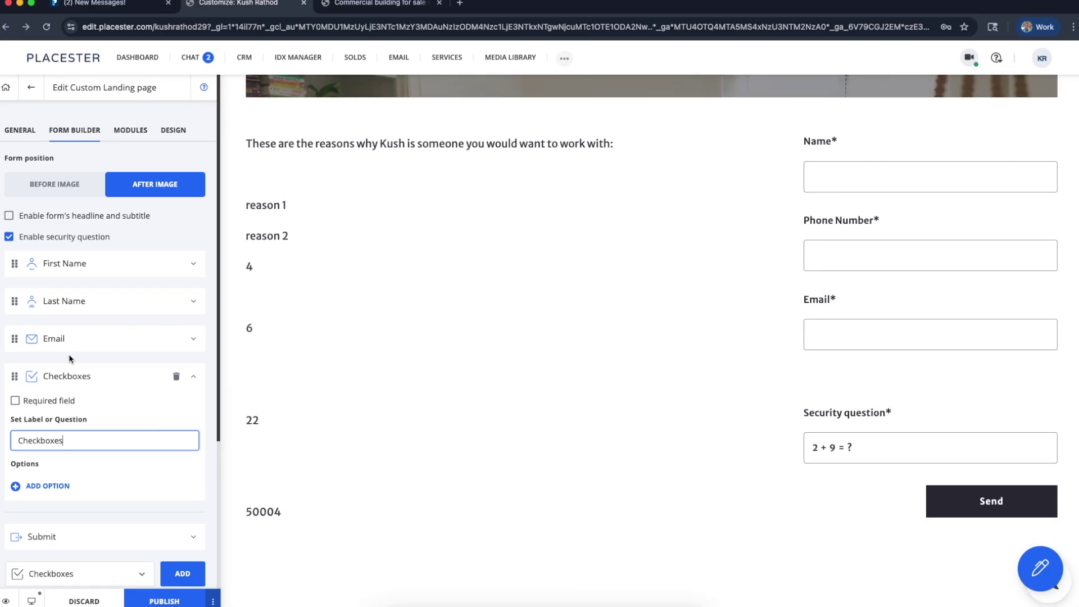
pyautogui.scroll(-2, 150, 409)
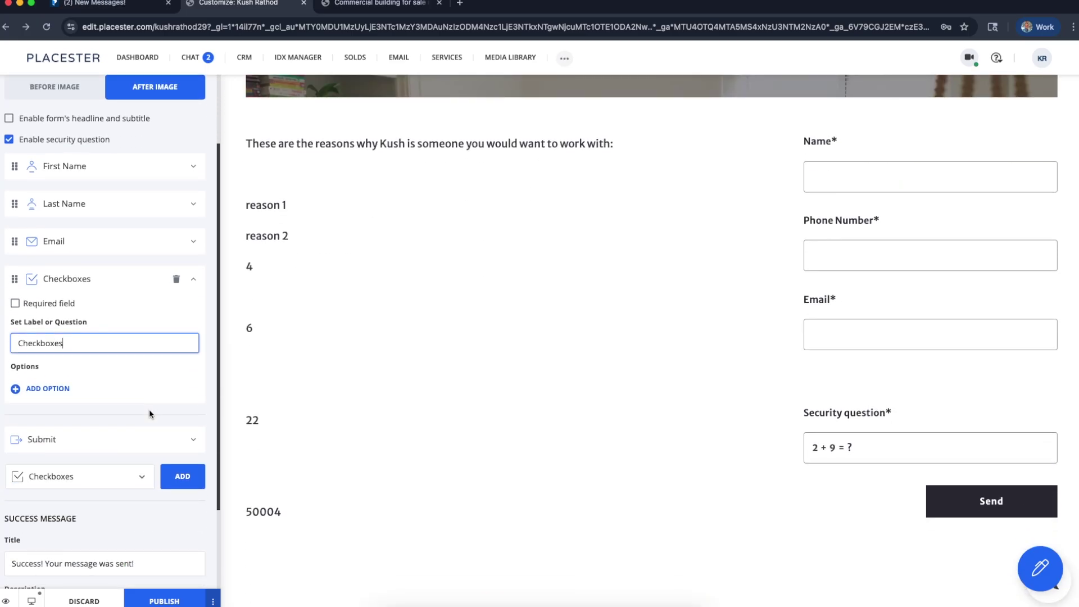
pyautogui.scroll(-1, 150, 414)
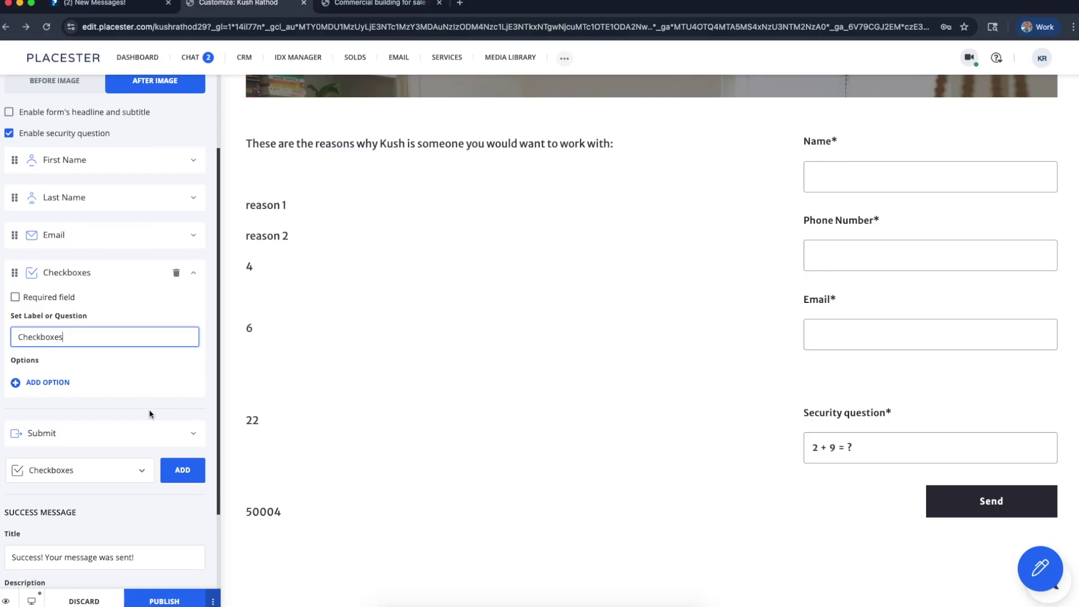
pyautogui.scroll(8, 393, 318)
pyautogui.scroll(2, 393, 319)
pyautogui.scroll(-7, 584, 282)
pyautogui.scroll(-2, 737, 410)
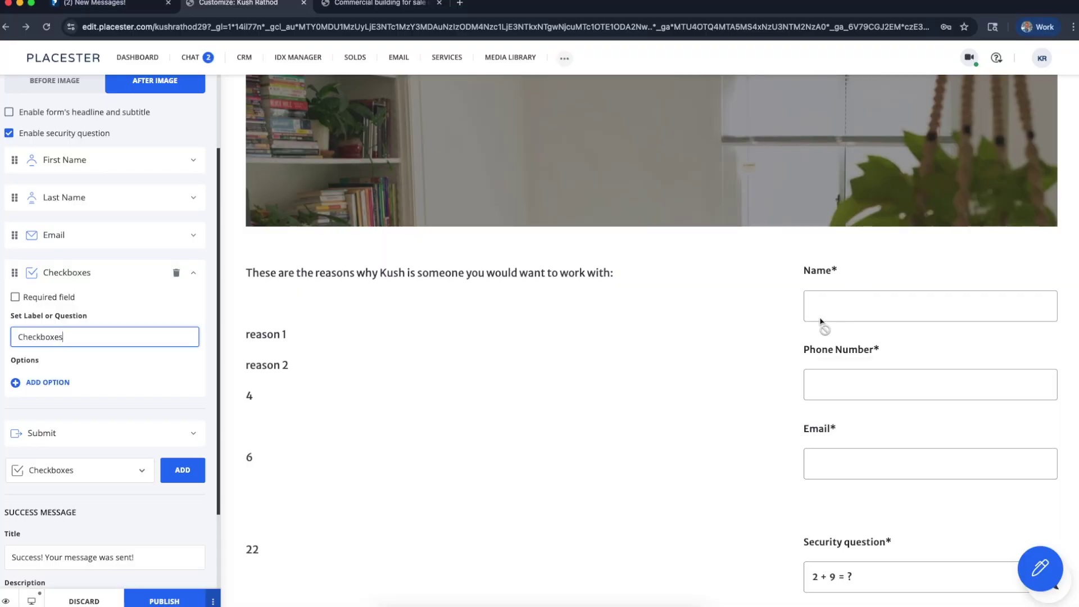
pyautogui.scroll(-2, 884, 578)
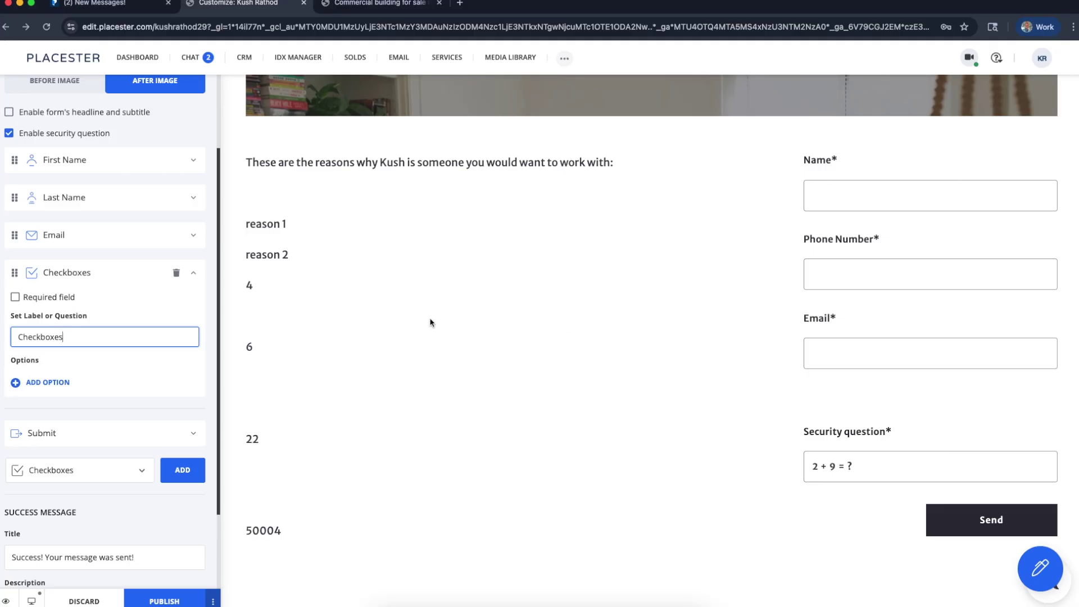
# Collapse the new Checkboxes field and show the page's MODULES settings
pyautogui.click(194, 275)
pyautogui.click(119, 443)
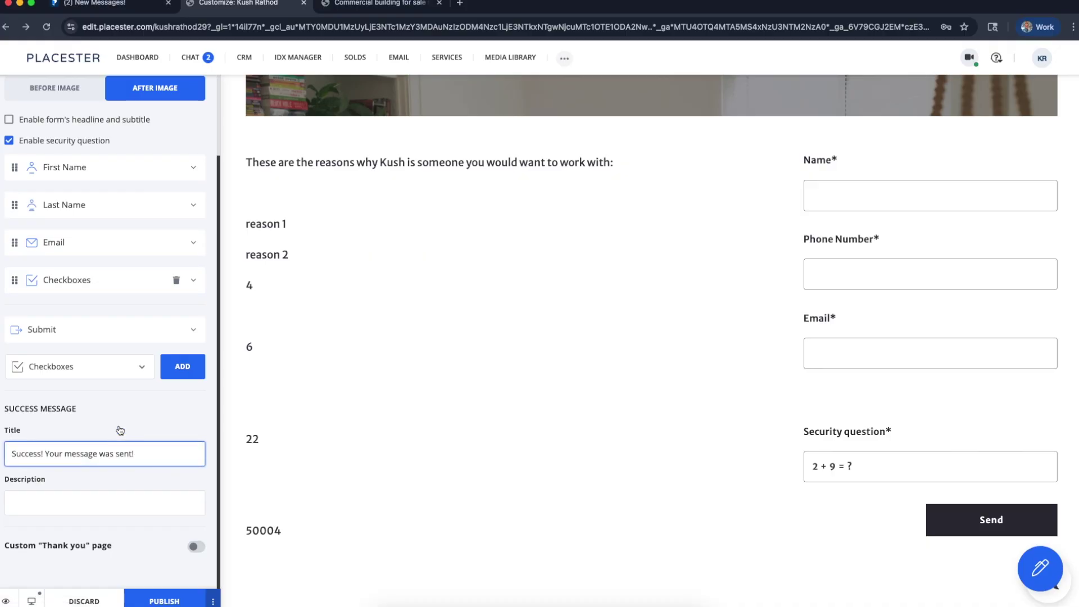
pyautogui.scroll(4, 87, 383)
pyautogui.click(131, 141)
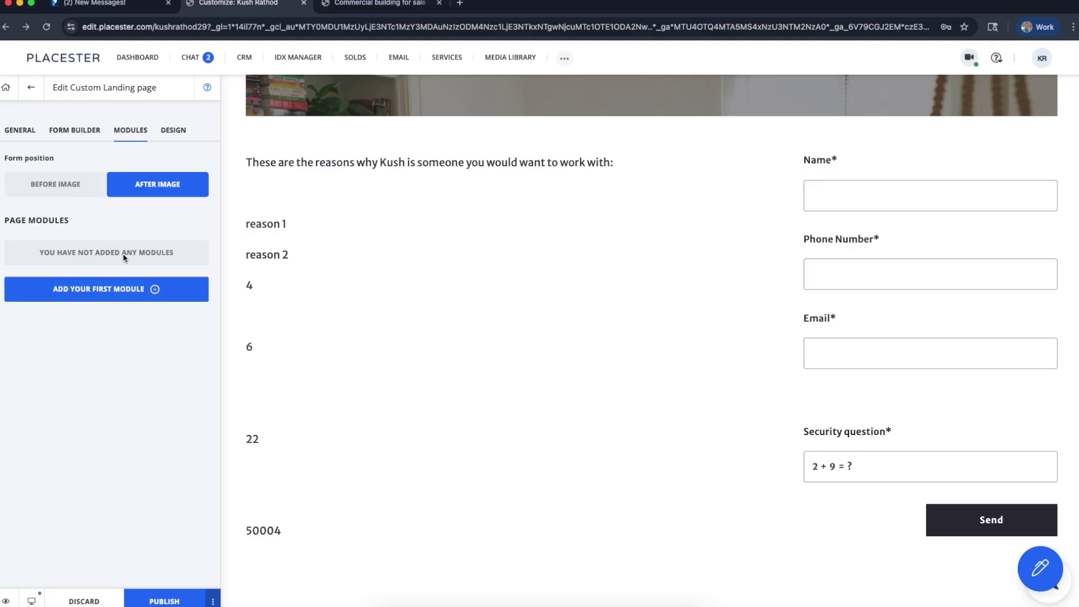
# Add a Mortgage calculator module to the page using the first layout card
pyautogui.click(134, 292)
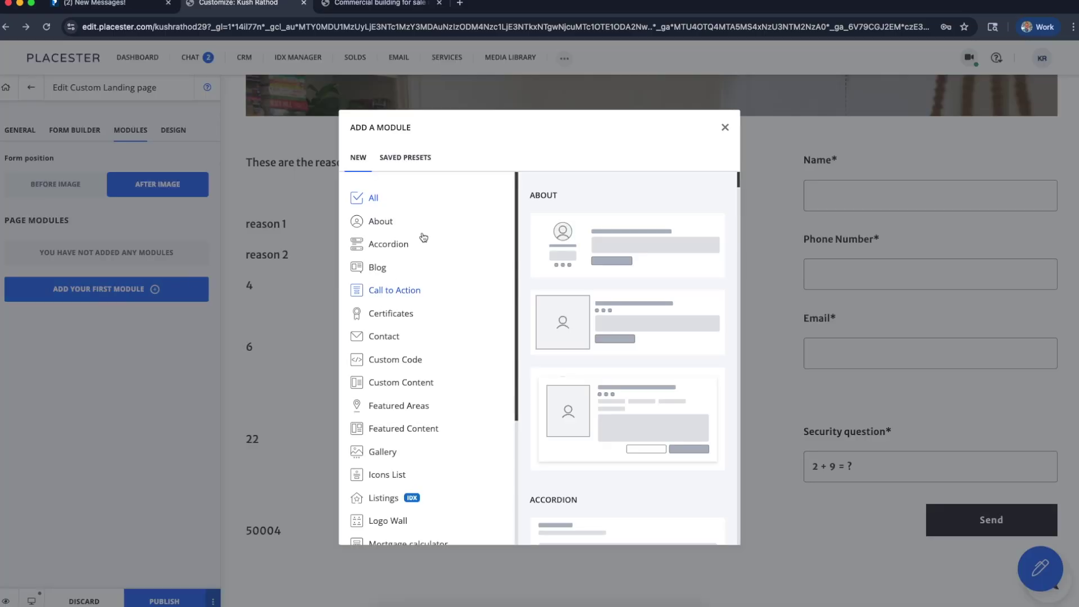
pyautogui.scroll(5, 515, 250)
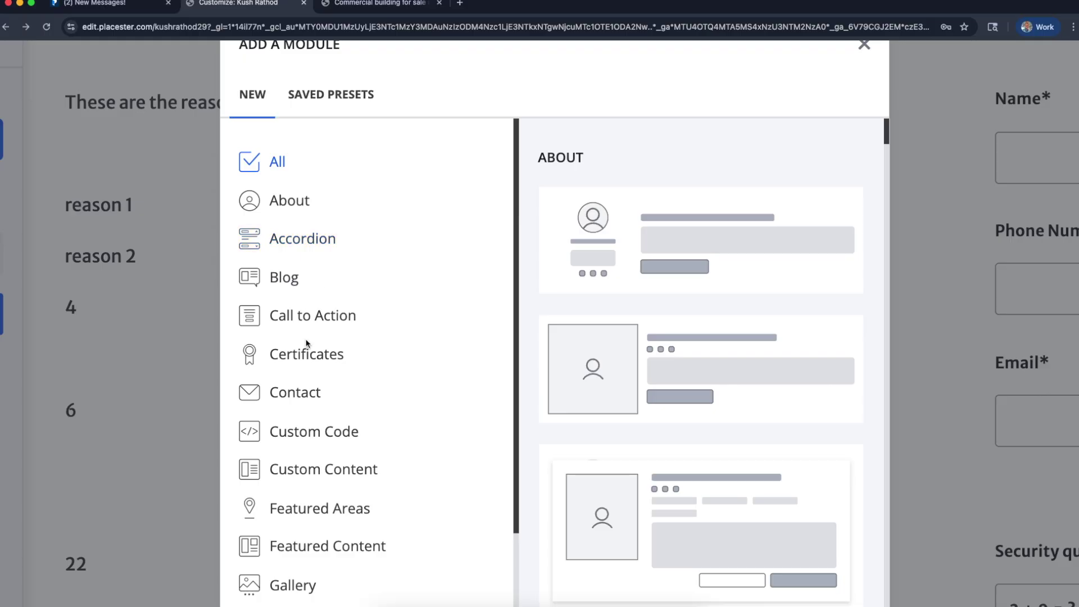
pyautogui.scroll(-1, 170, 243)
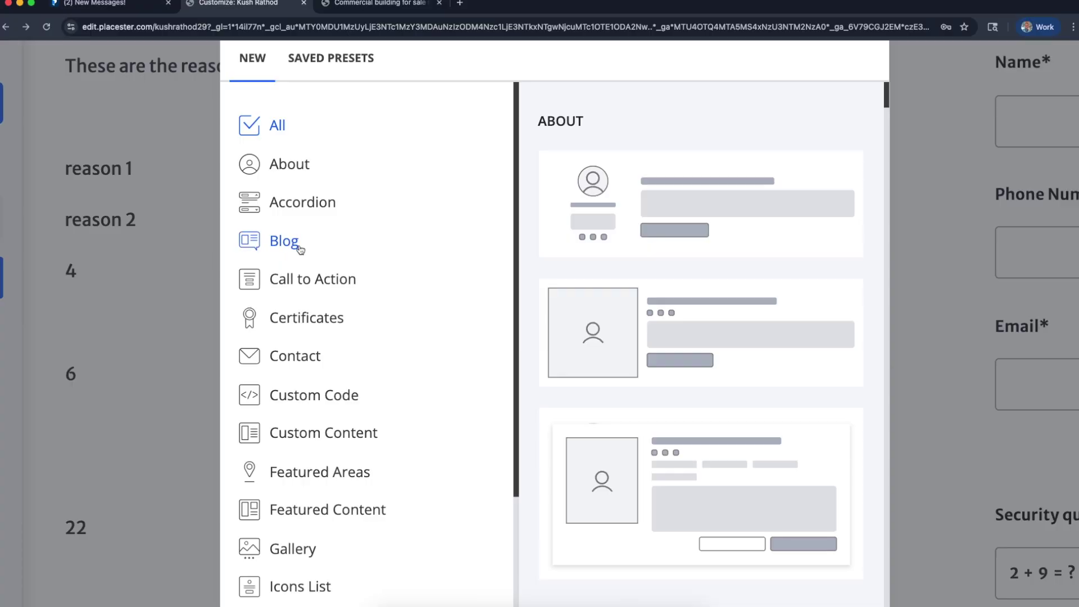
pyautogui.scroll(-3, 315, 277)
pyautogui.scroll(-1, 314, 278)
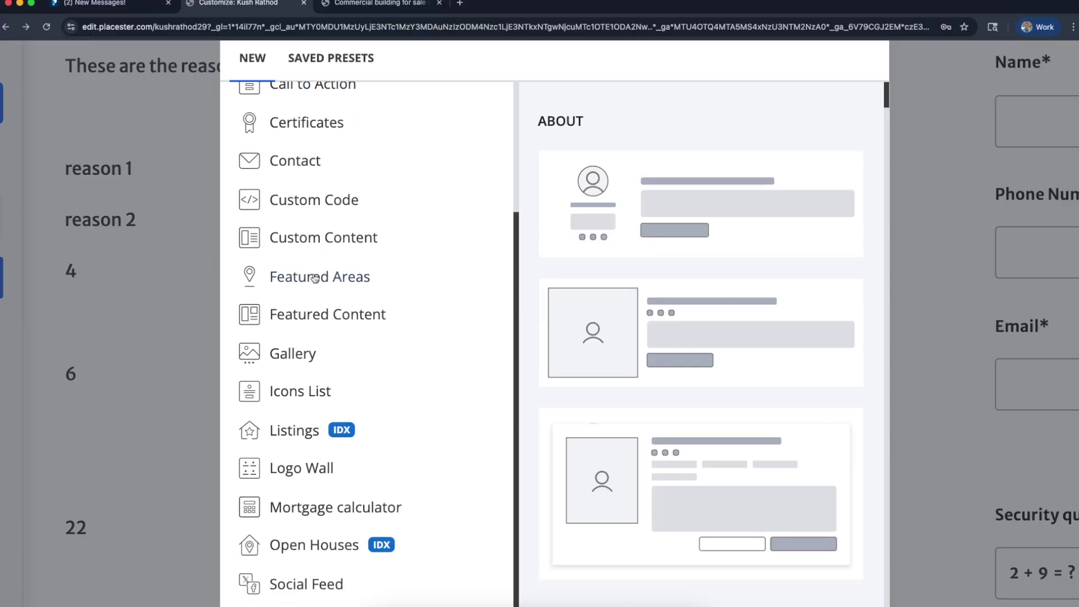
pyautogui.click(306, 509)
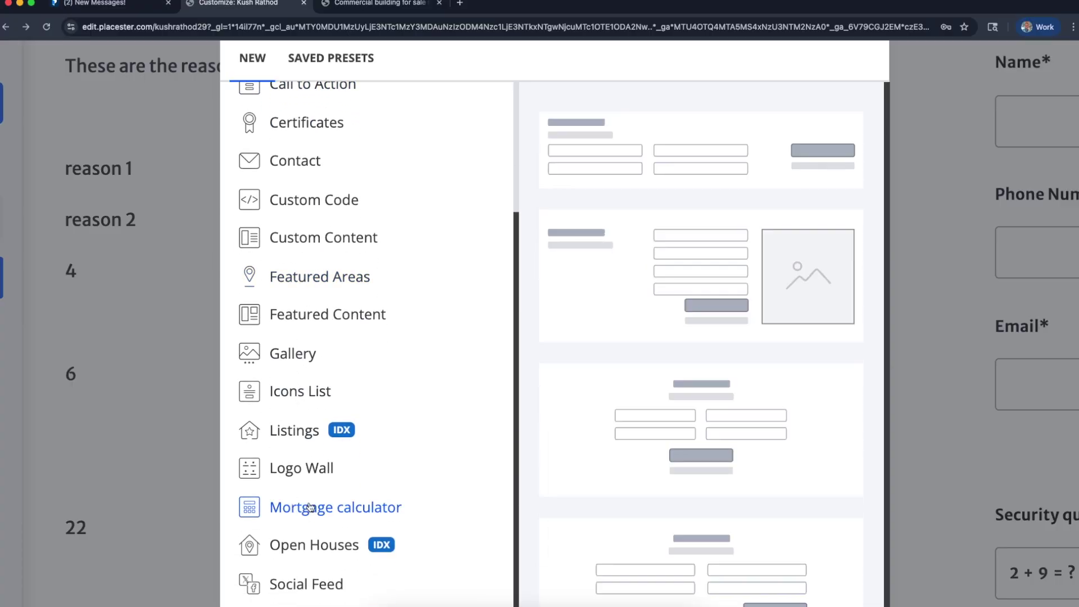
pyautogui.scroll(-3, 605, 482)
pyautogui.scroll(-5, 605, 482)
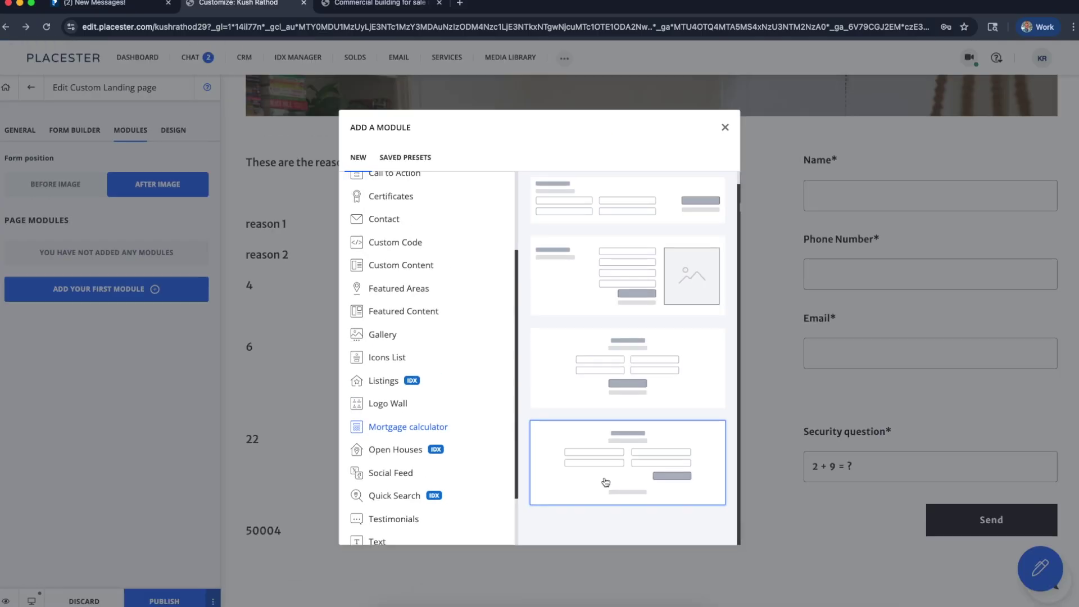
pyautogui.scroll(1, 589, 384)
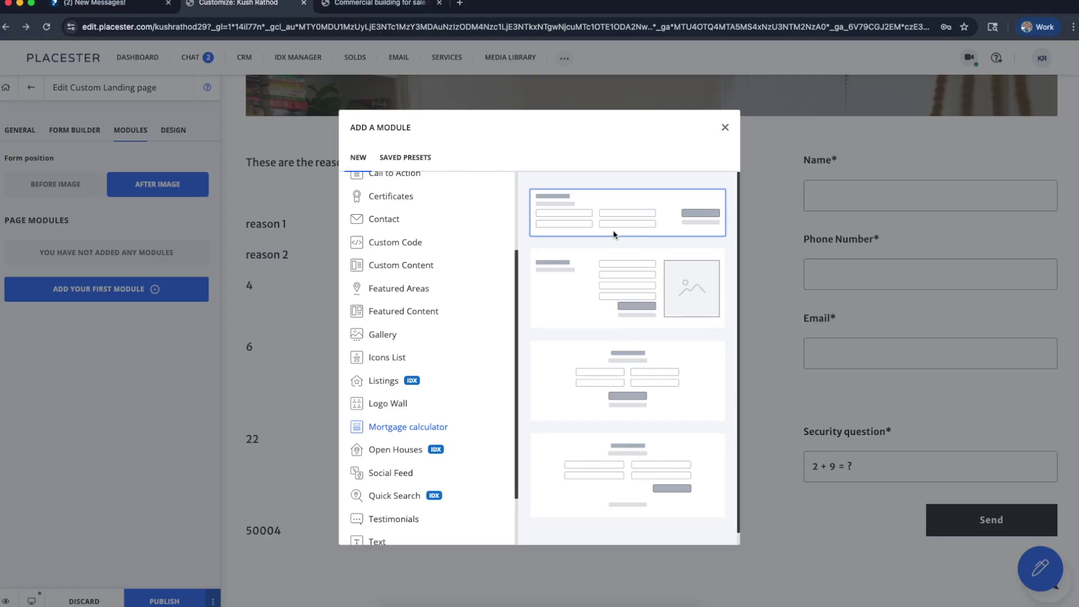
pyautogui.click(613, 235)
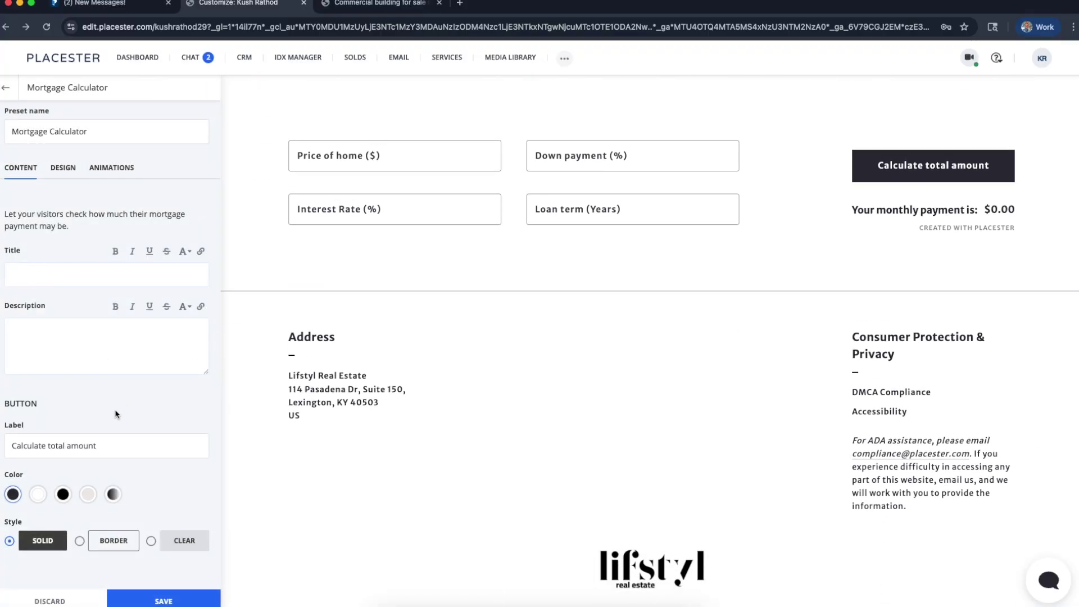
# Save the mortgage calculator module and return to the landing page settings
pyautogui.scroll(2, 568, 341)
pyautogui.moveTo(416, 285); pyautogui.dragTo(449, 289)
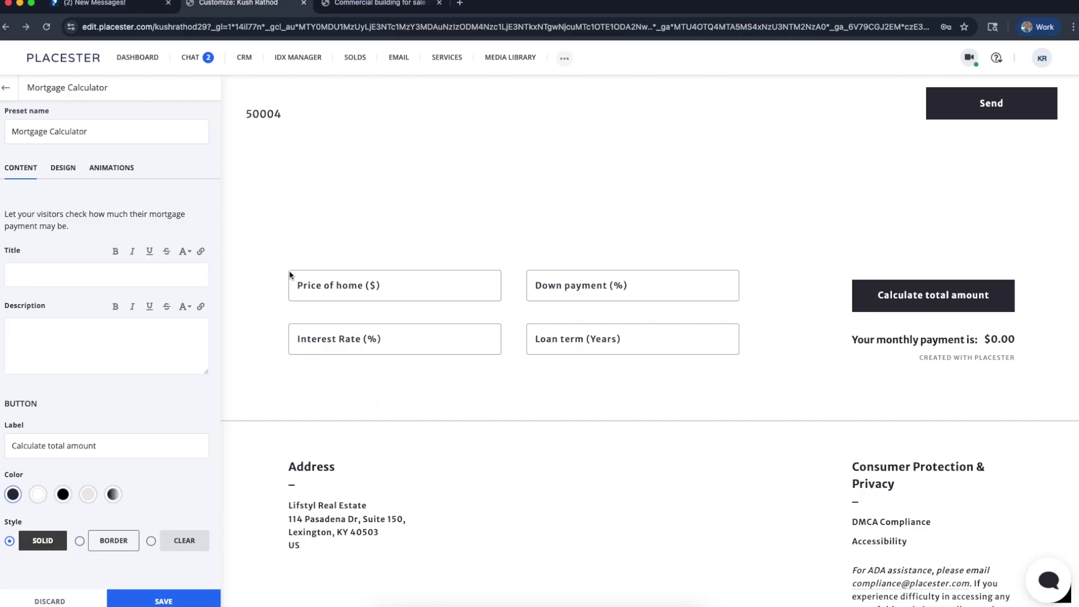
pyautogui.scroll(3, 649, 324)
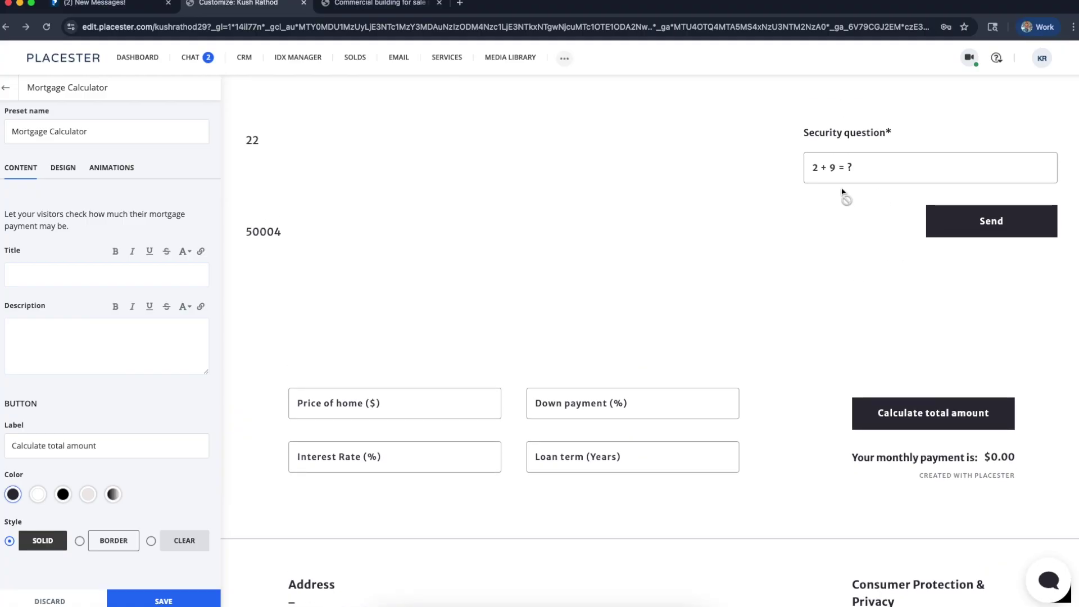
pyautogui.click(151, 341)
pyautogui.click(163, 601)
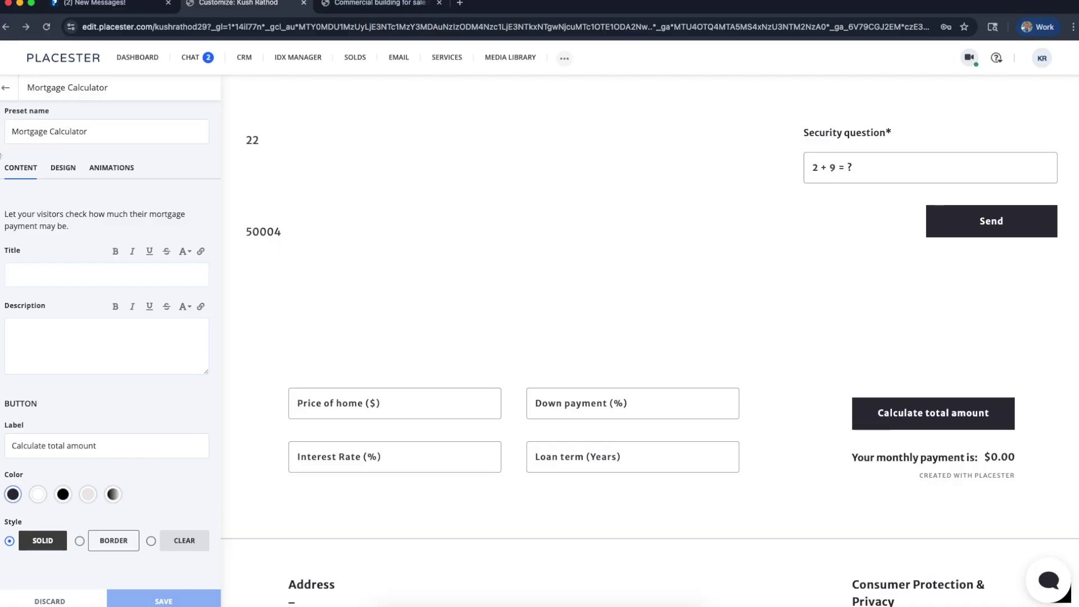
pyautogui.click(6, 89)
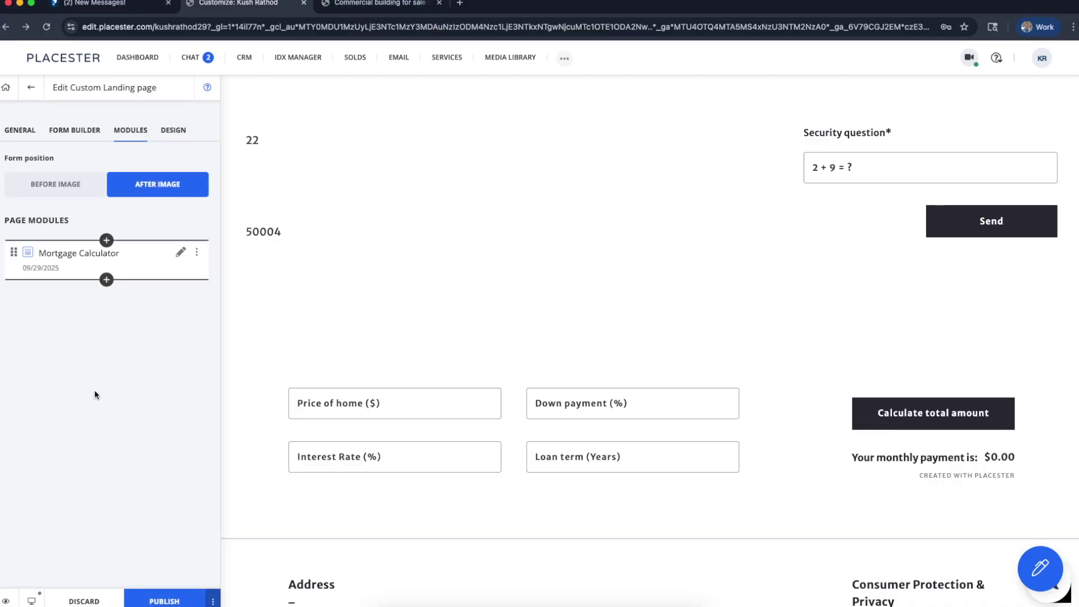
# Preview the page full width to check the calculator, then publish it
pyautogui.click(6, 601)
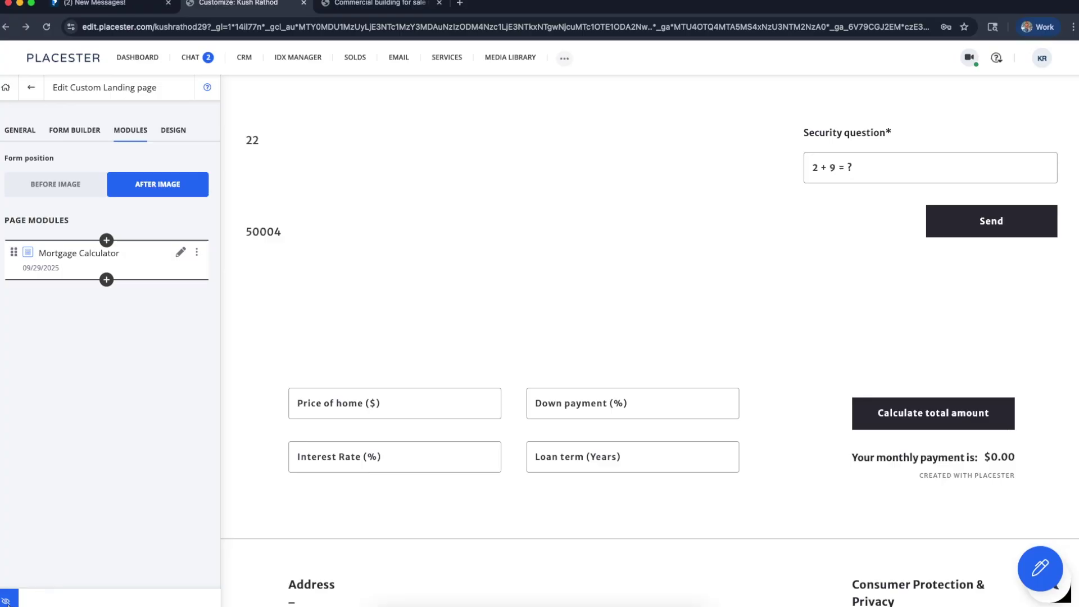
pyautogui.click(295, 409)
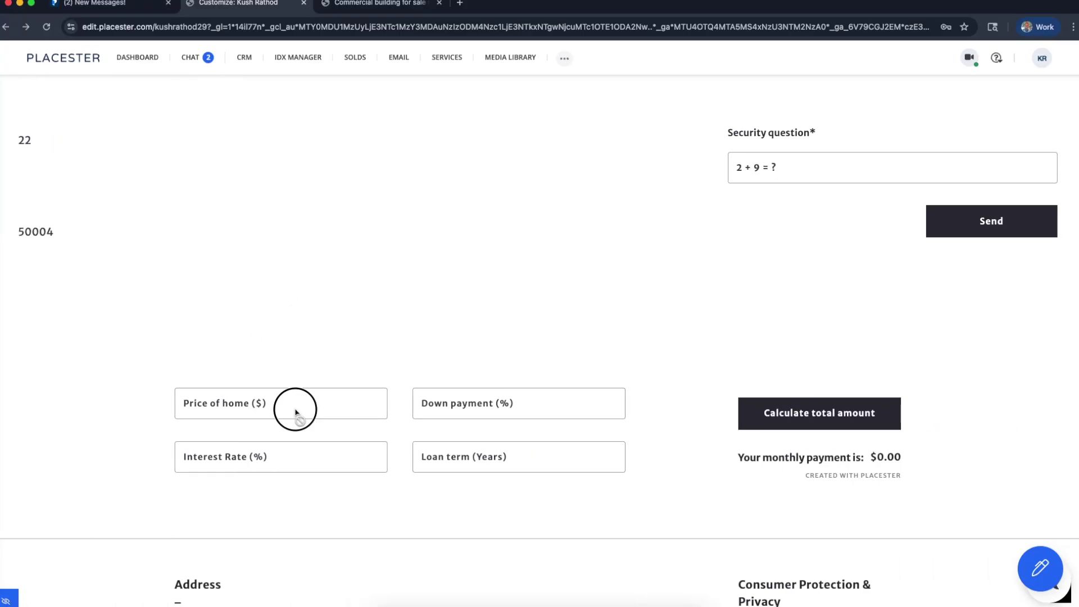
pyautogui.scroll(15, 598, 346)
pyautogui.scroll(-15, 598, 348)
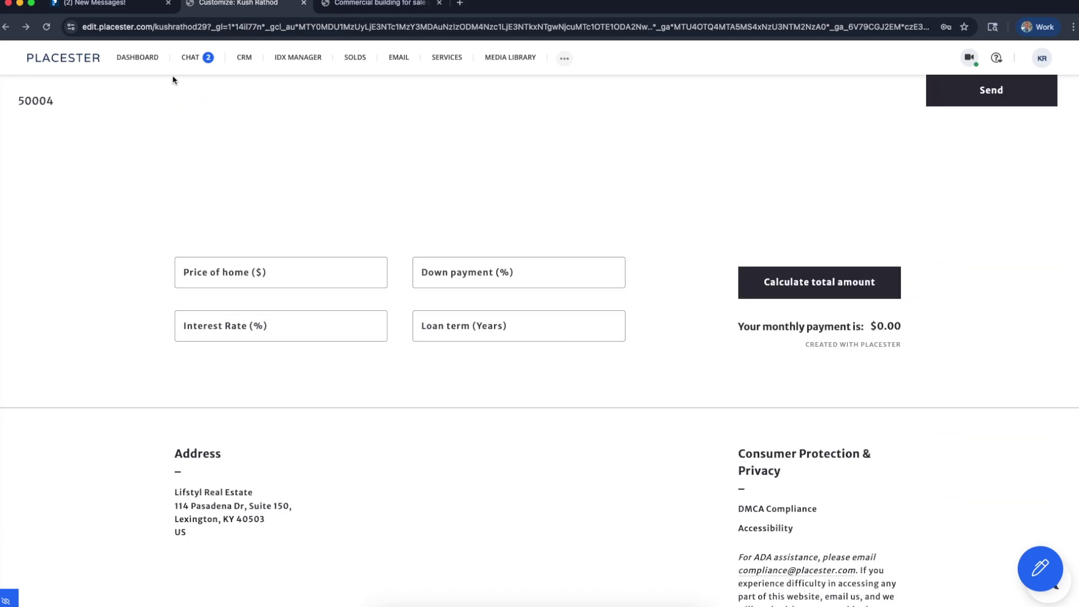
pyautogui.click(5, 601)
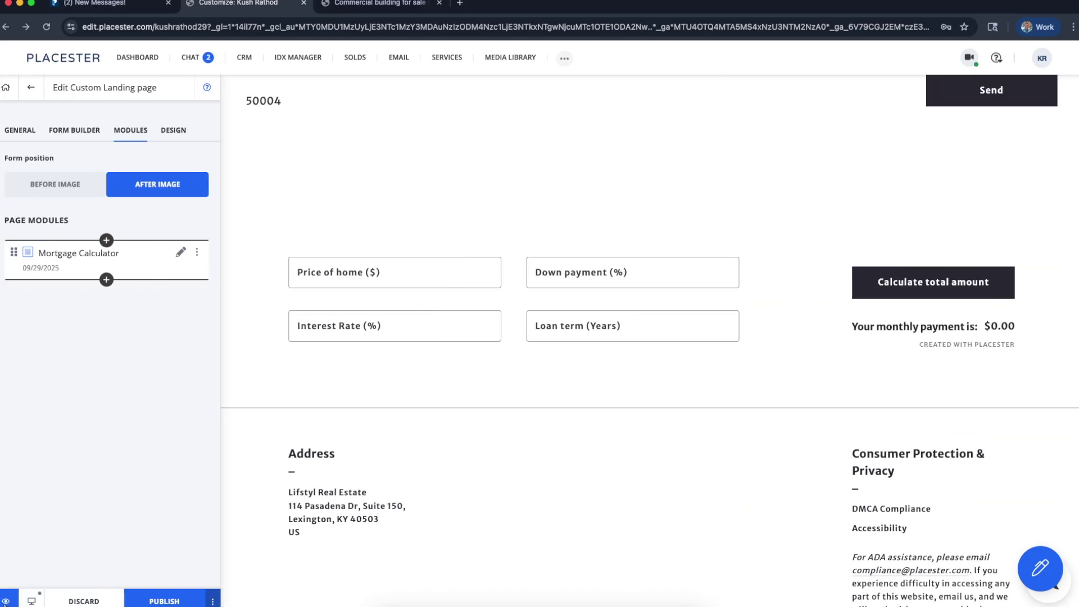
pyautogui.click(161, 600)
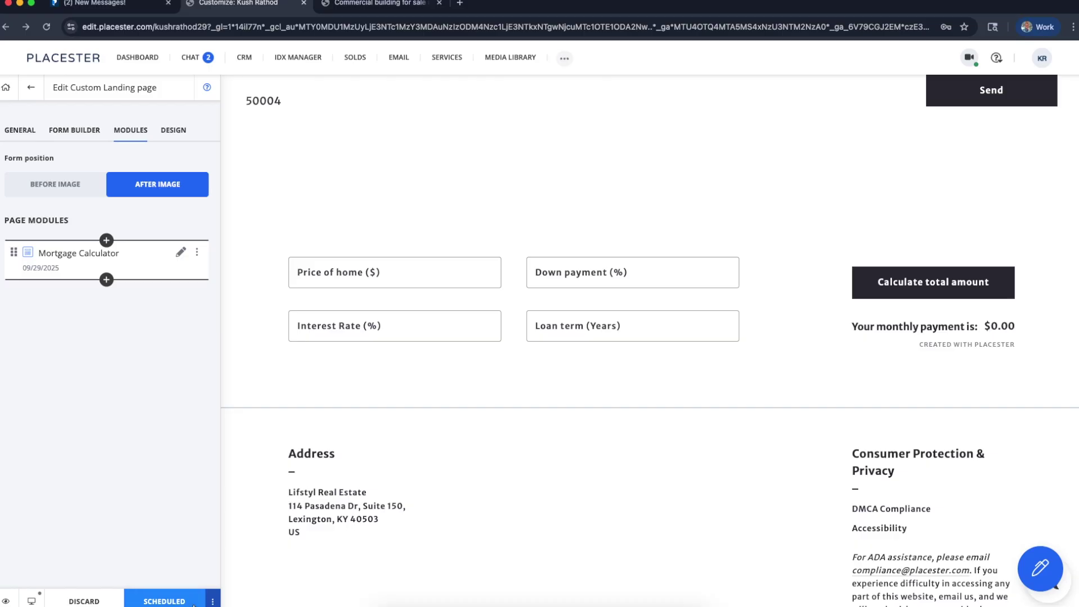
# Change the publish time's minutes to 5, save it, and publish again
pyautogui.click(212, 601)
pyautogui.click(208, 536)
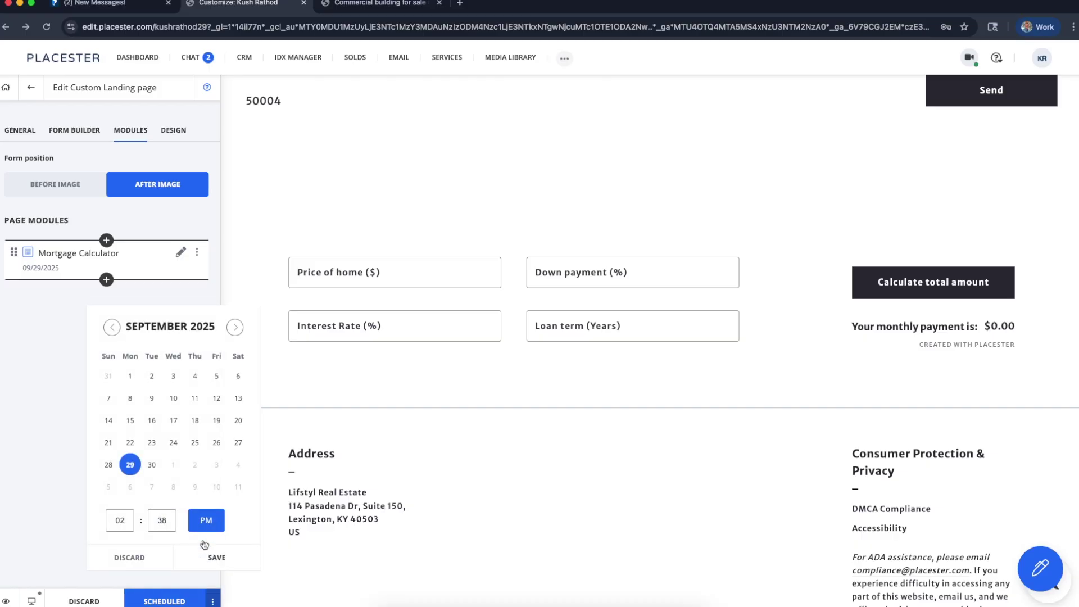
pyautogui.doubleClick(161, 522)
pyautogui.write('5')
pyautogui.click(216, 558)
pyautogui.click(175, 591)
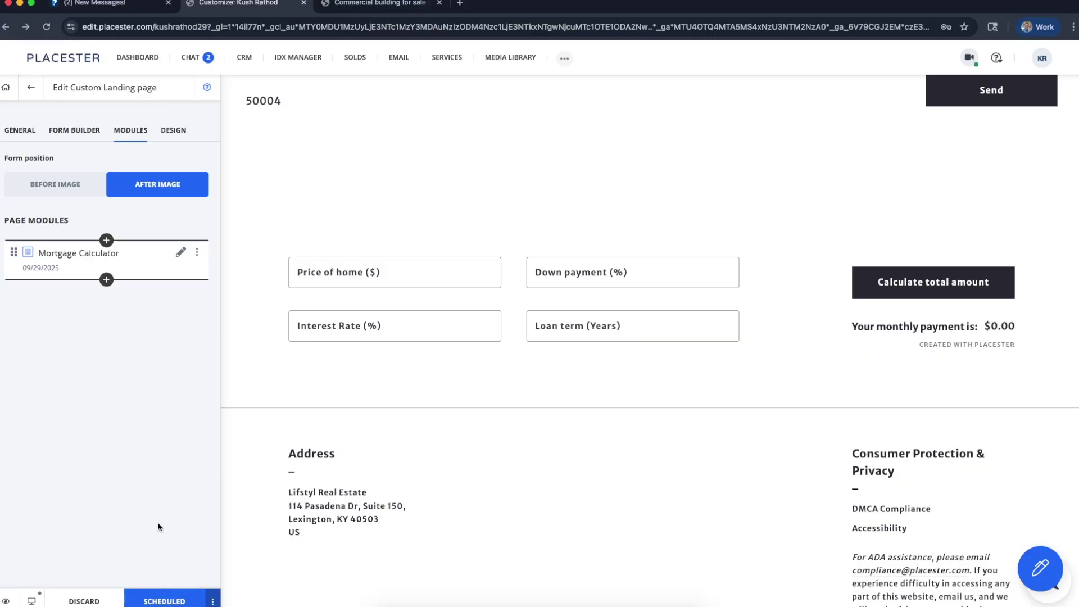
# Change the page slug to /why/ and open the live page in a new tab
pyautogui.click(22, 133)
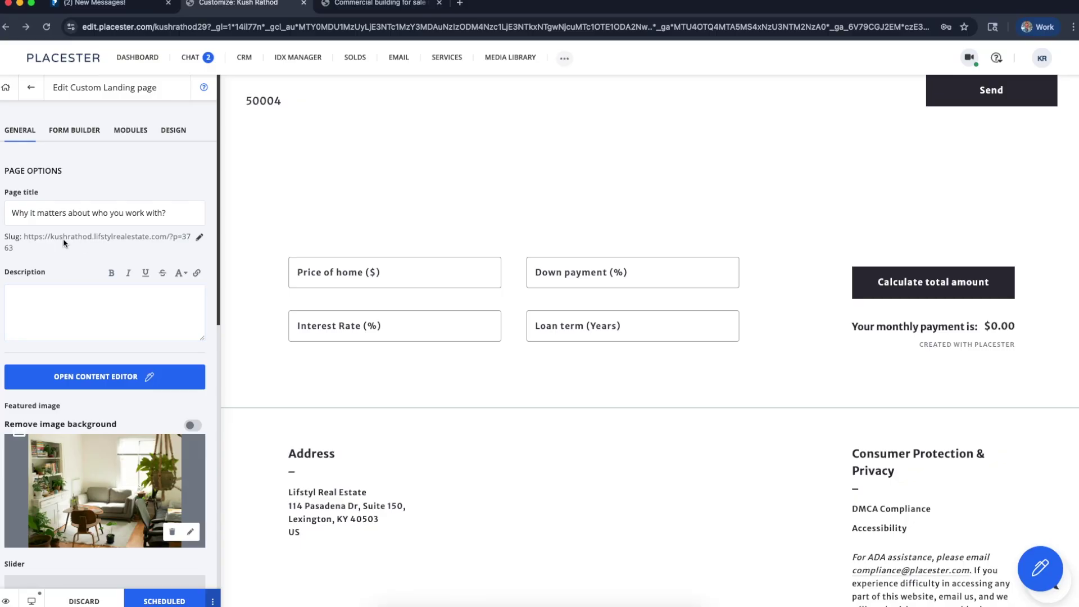
pyautogui.click(197, 239)
pyautogui.write('w')
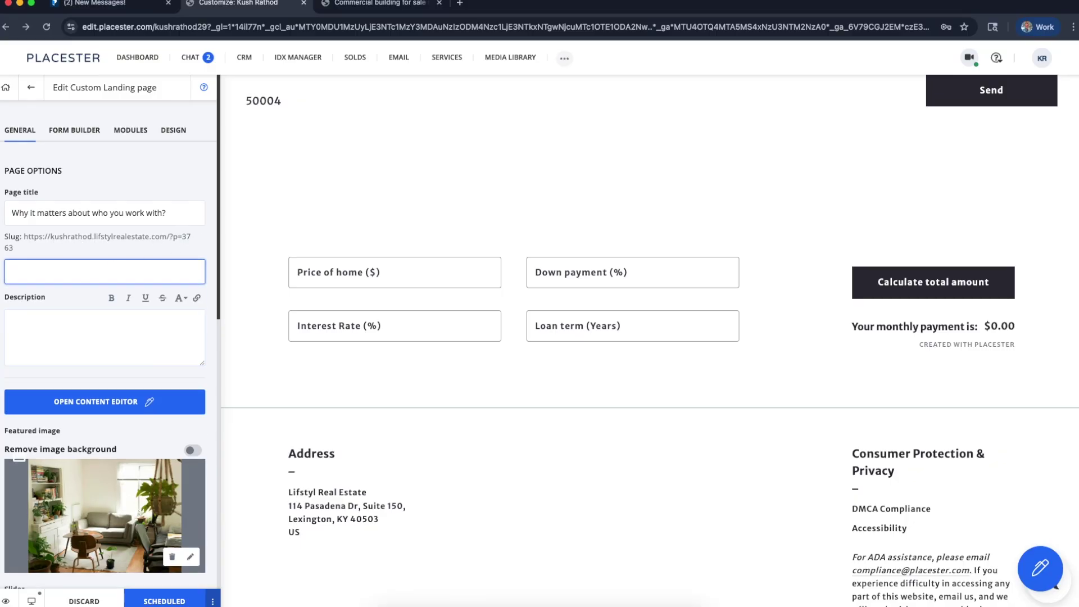
pyautogui.write('hy')
pyautogui.press('Return')
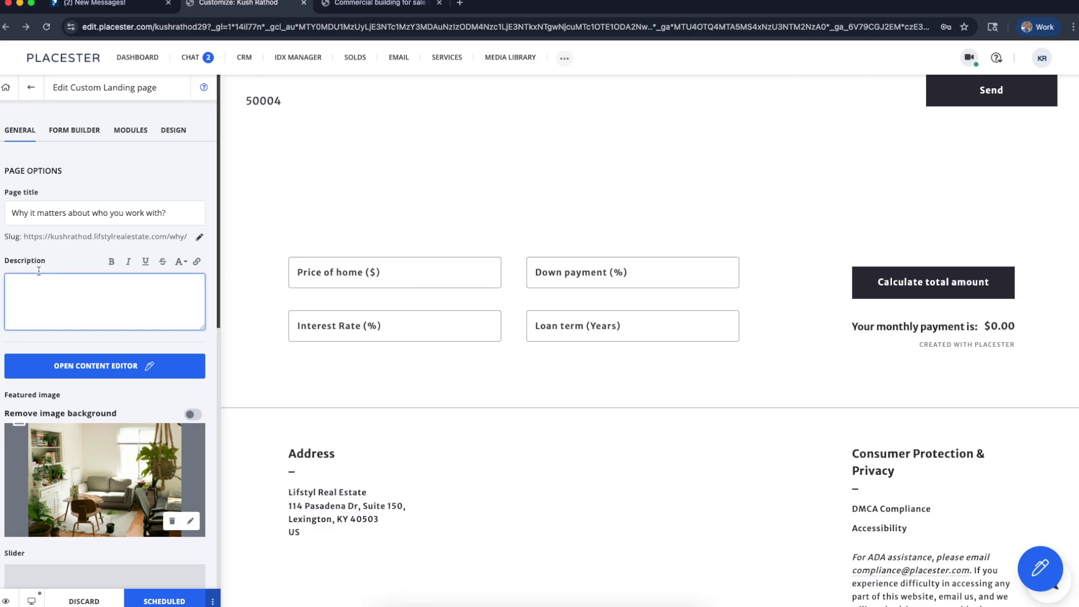
pyautogui.click(31, 236)
pyautogui.moveTo(31, 236); pyautogui.dragTo(171, 237)
pyautogui.rightClick(172, 237)
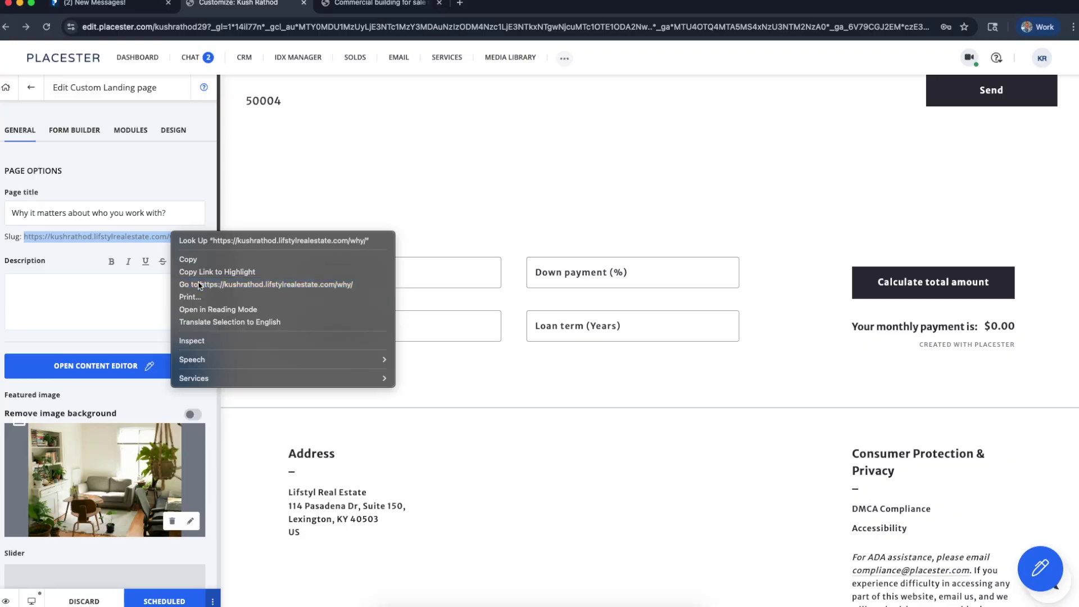
pyautogui.click(198, 284)
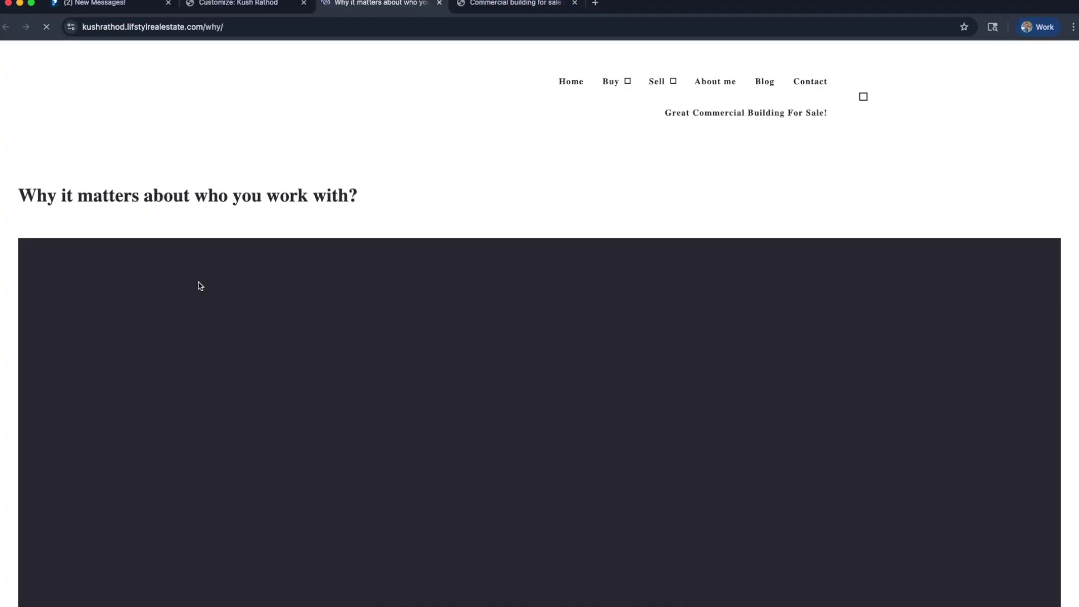
# On the live page, calculate a mortgage for a 15000 home, 35% down, 30-year term
pyautogui.scroll(-3, 222, 269)
pyautogui.scroll(3, 78, 178)
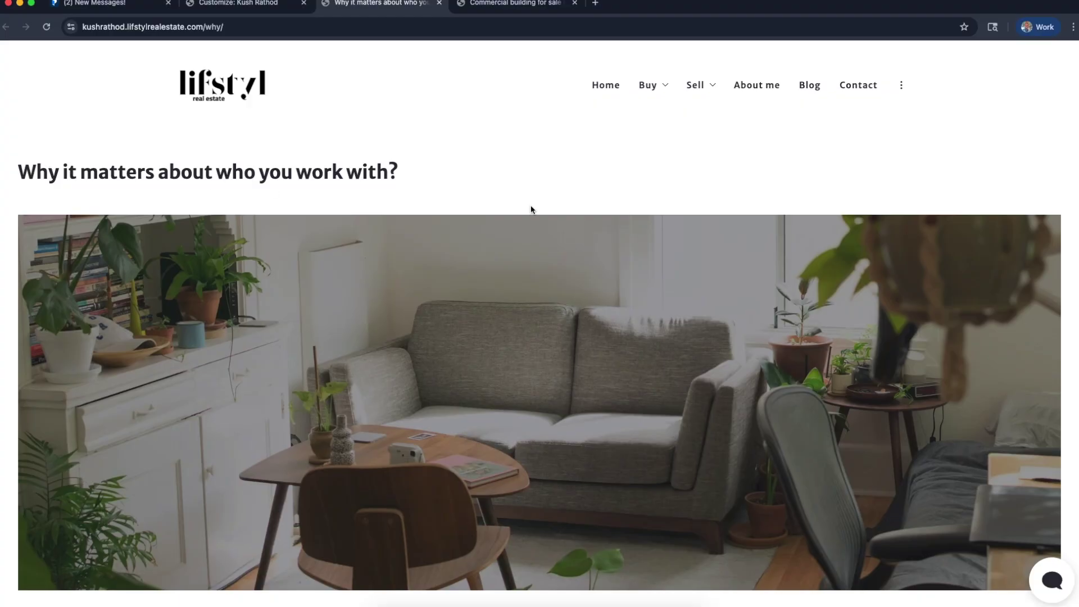
pyautogui.scroll(-3, 716, 351)
pyautogui.scroll(2, 716, 352)
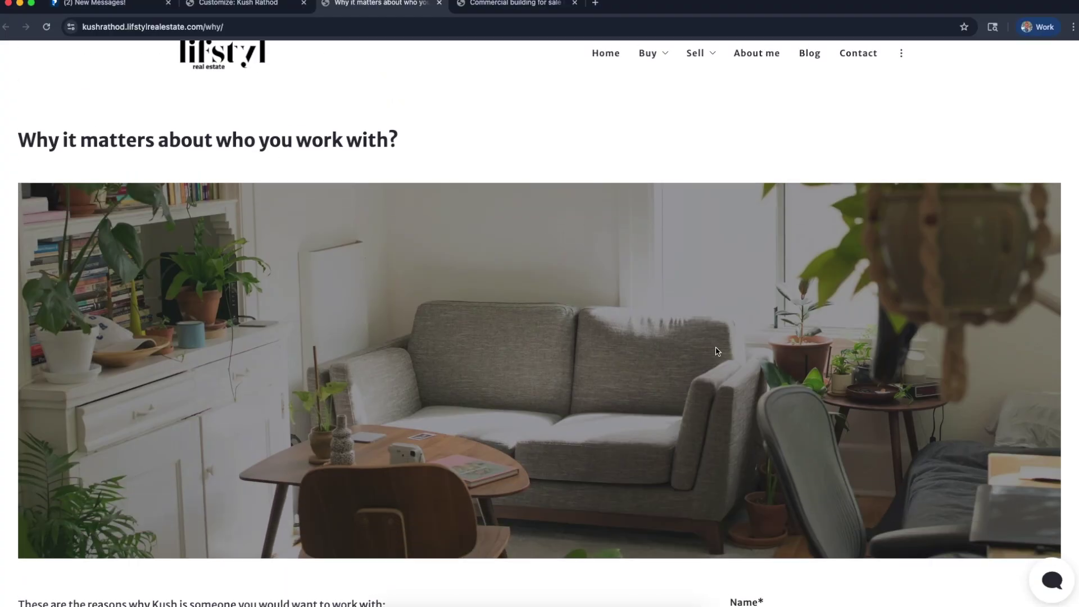
pyautogui.scroll(-9, 717, 351)
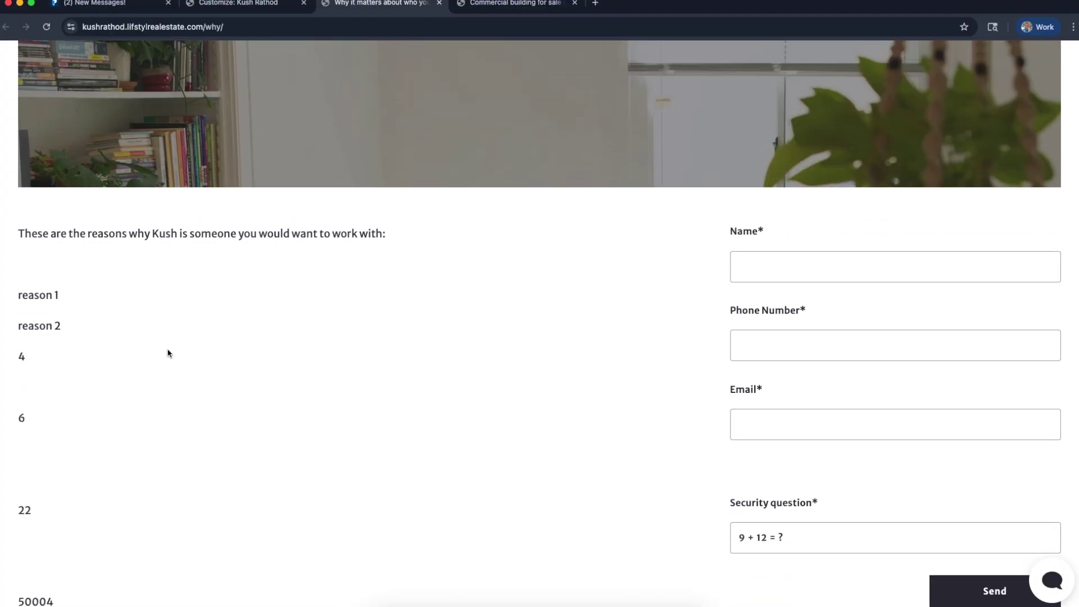
pyautogui.scroll(-6, 161, 339)
pyautogui.scroll(-3, 771, 279)
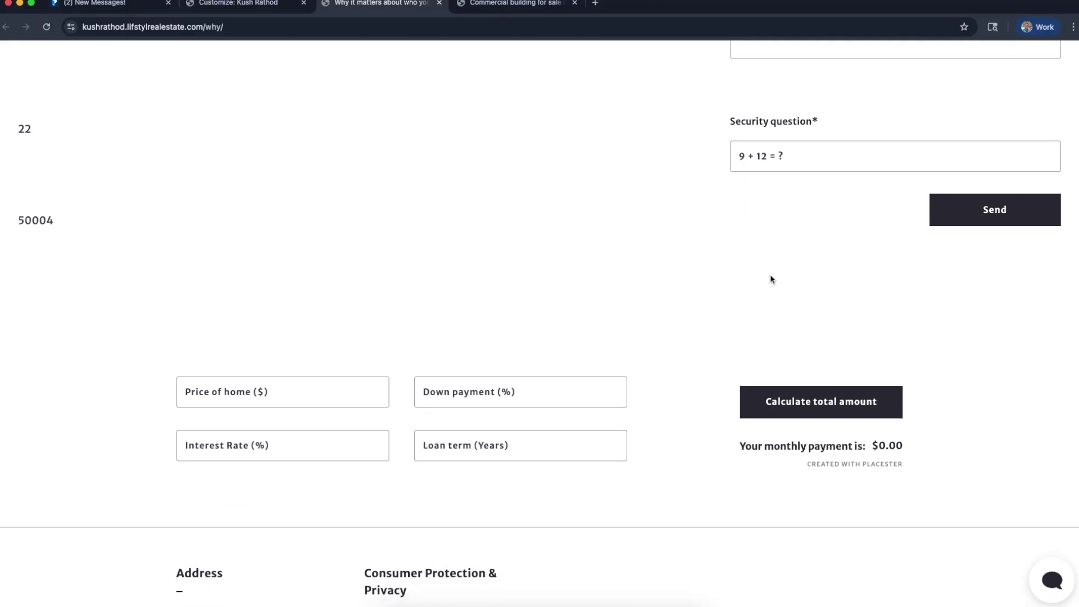
pyautogui.scroll(-2, 770, 279)
pyautogui.click(339, 335)
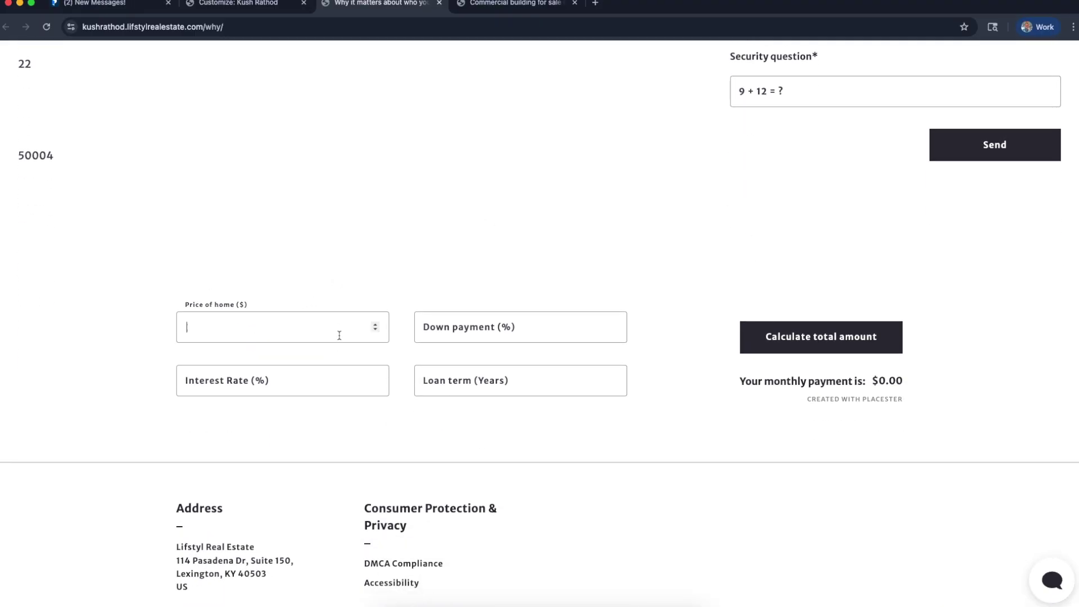
pyautogui.write('1500000')
pyautogui.click(567, 326)
pyautogui.write('400')
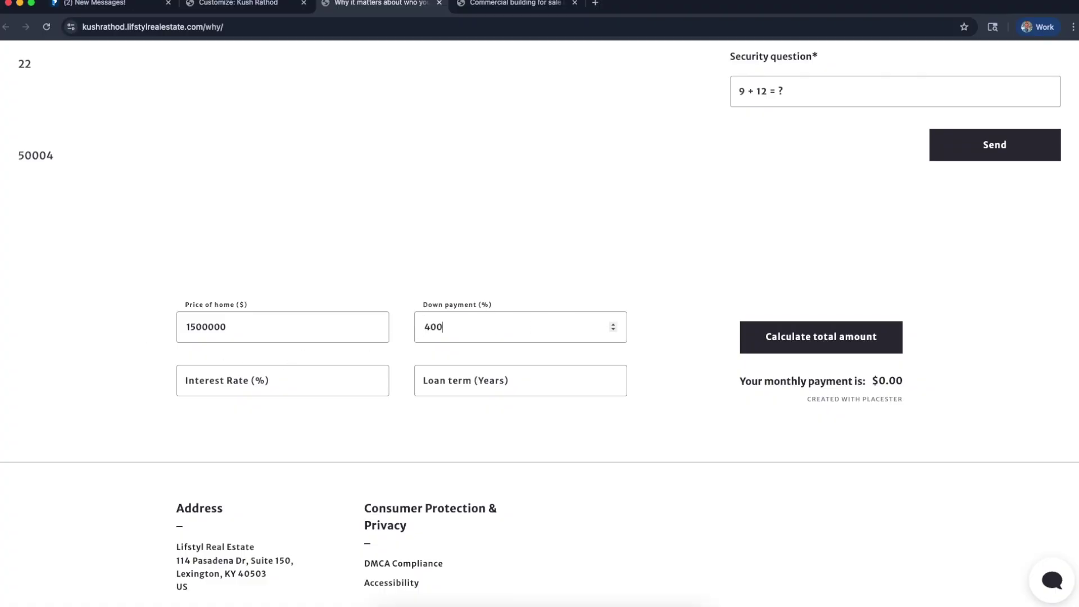
pyautogui.press('BackSpace')
pyautogui.press('BackSpace')
pyautogui.write('35')
pyautogui.click(327, 375)
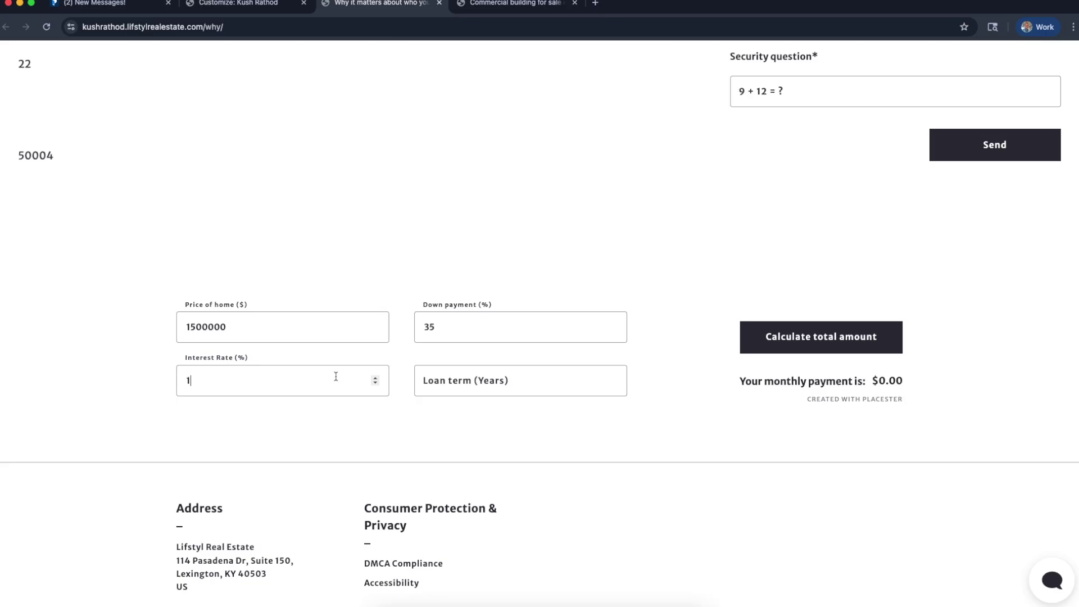
pyautogui.click(537, 391)
pyautogui.write('30')
pyautogui.click(778, 342)
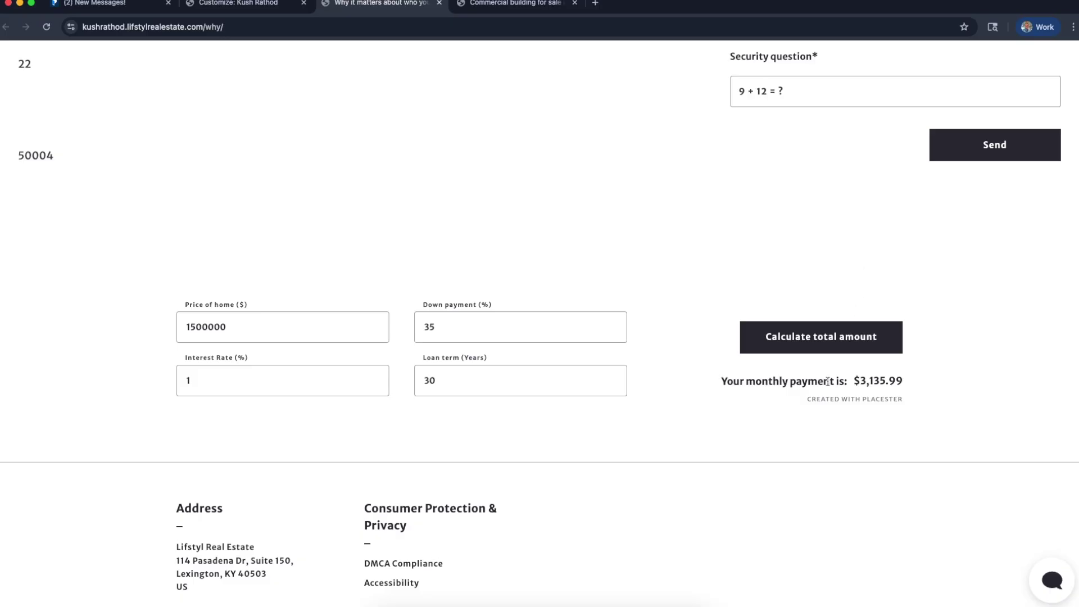
# Check the $3,135.99 monthly payment result, then go back to the editor tab
pyautogui.scroll(5, 827, 381)
pyautogui.hscroll(-10, 827, 382)
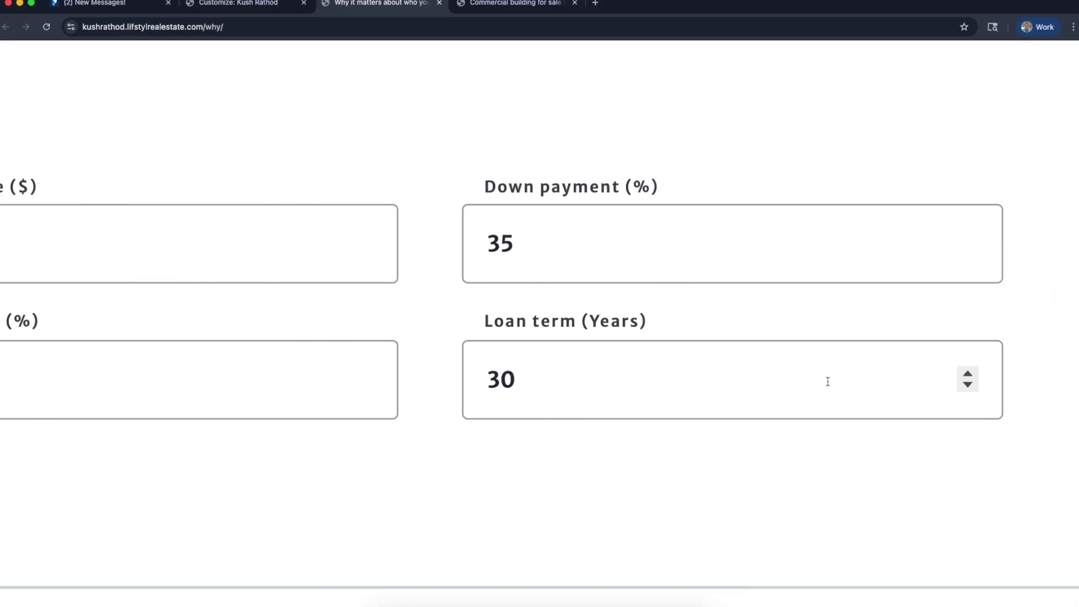
pyautogui.hscroll(-5, 828, 381)
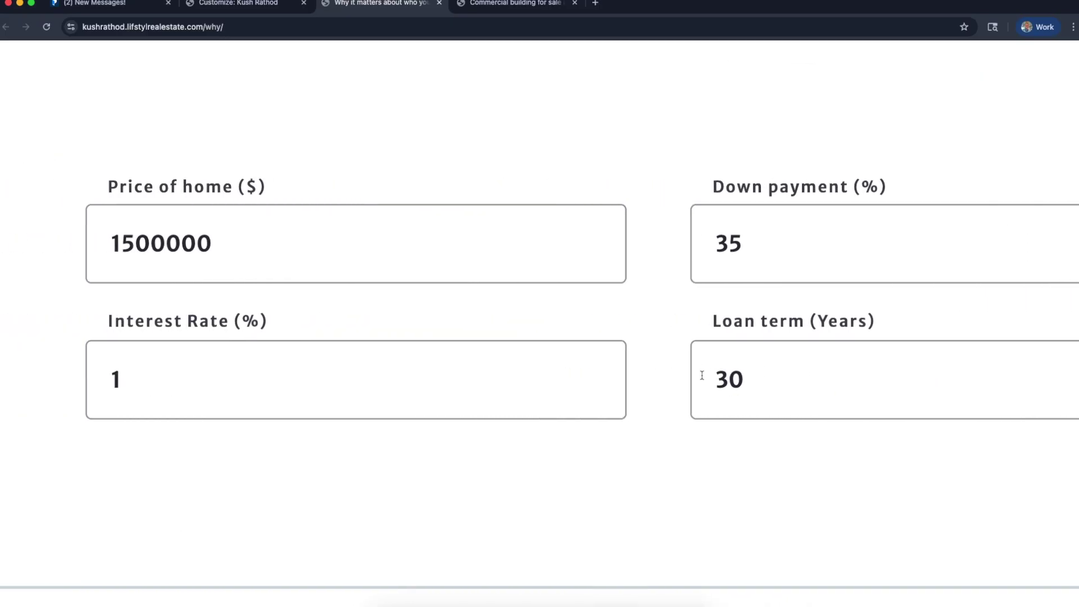
pyautogui.hscroll(20, 710, 434)
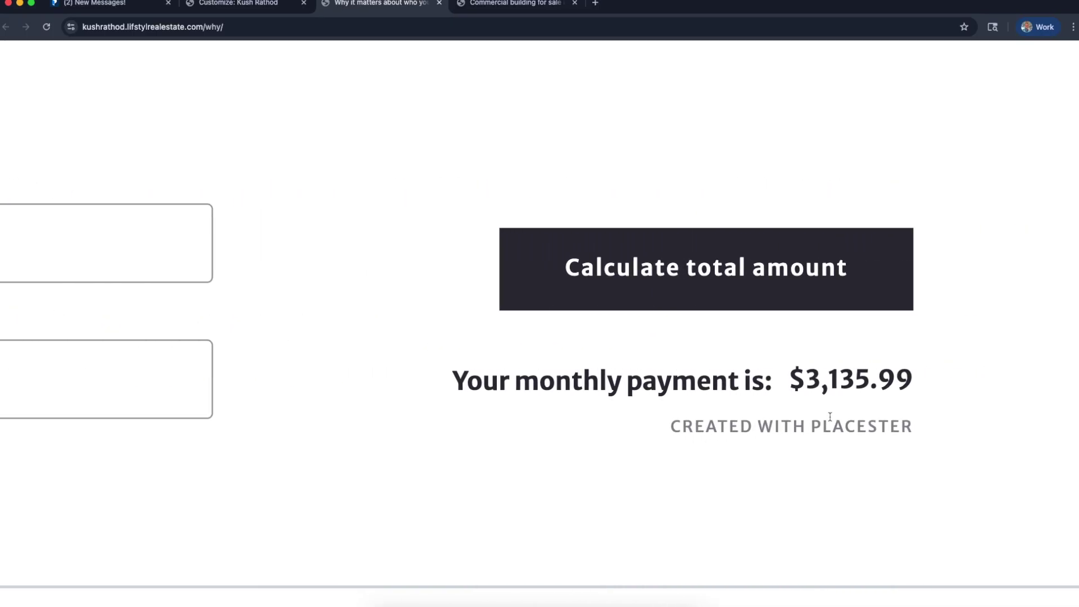
pyautogui.scroll(-3, 878, 501)
pyautogui.scroll(-7, 877, 501)
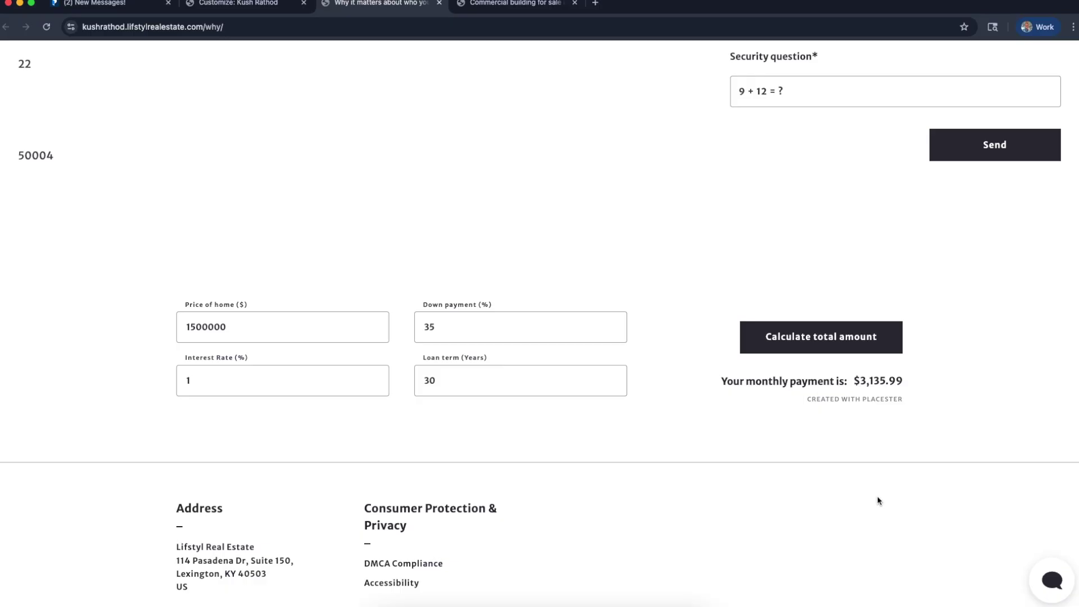
pyautogui.scroll(-3, 878, 500)
pyautogui.scroll(15, 878, 501)
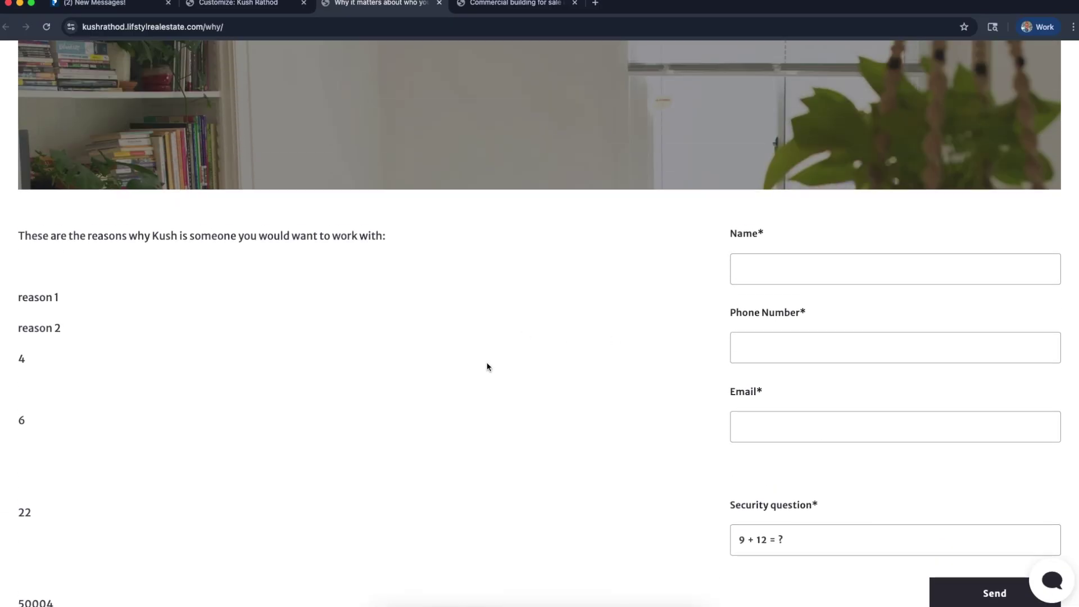
pyautogui.scroll(10, 526, 473)
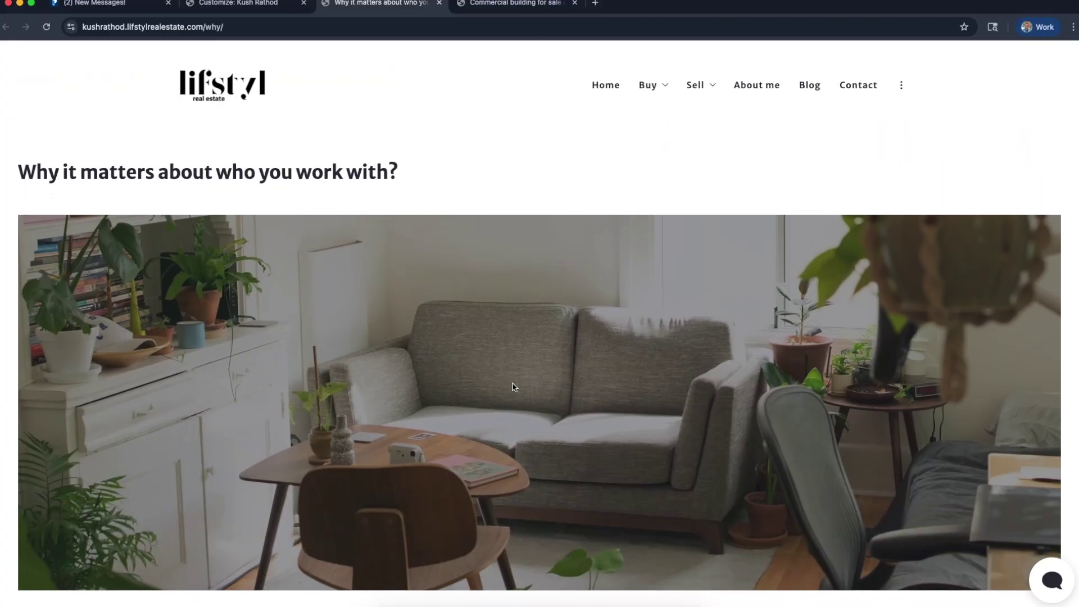
pyautogui.click(249, 6)
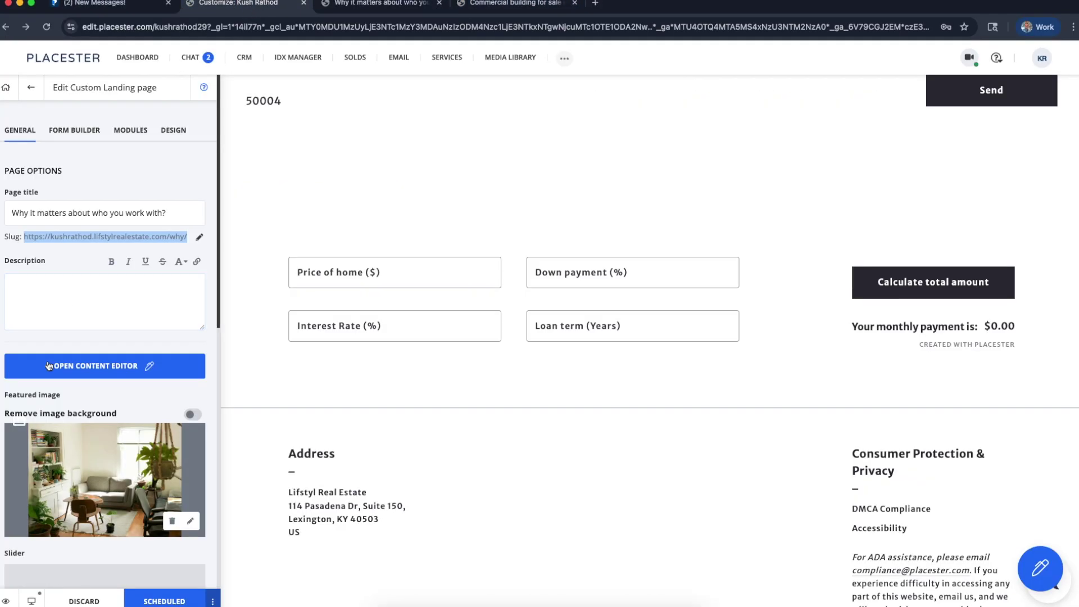
# Delete the untitled page from the PAGES Draft list, confirming the deletion
pyautogui.click(31, 87)
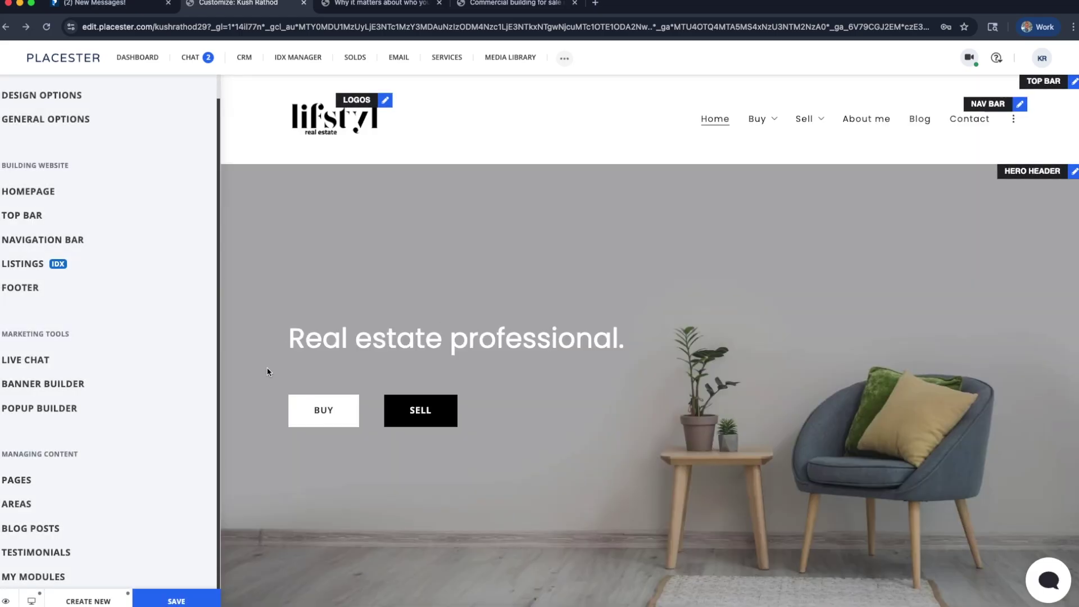
pyautogui.click(32, 486)
pyautogui.click(125, 173)
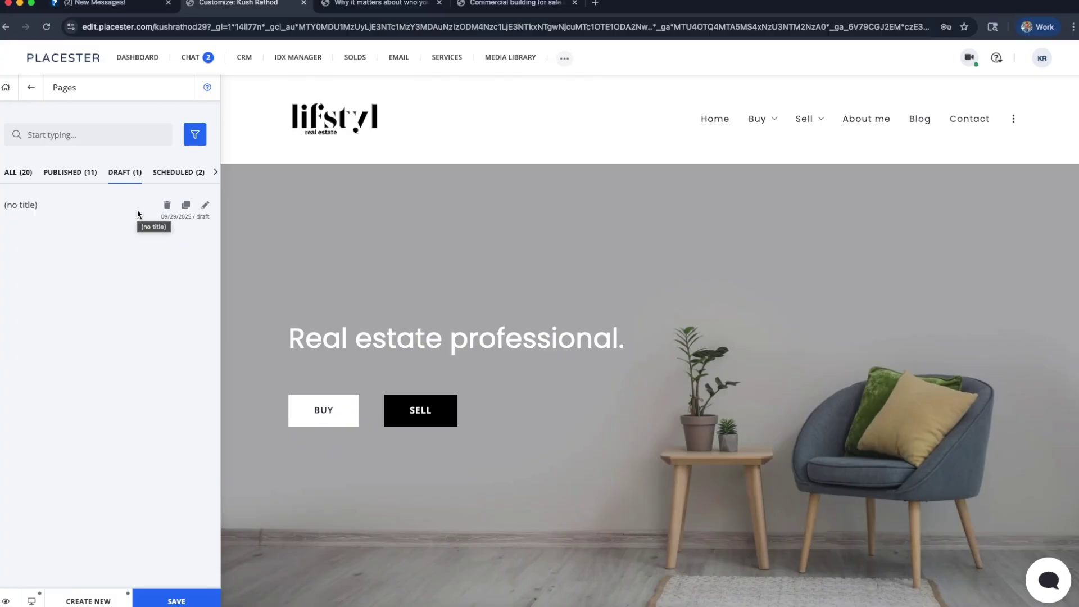
pyautogui.click(167, 206)
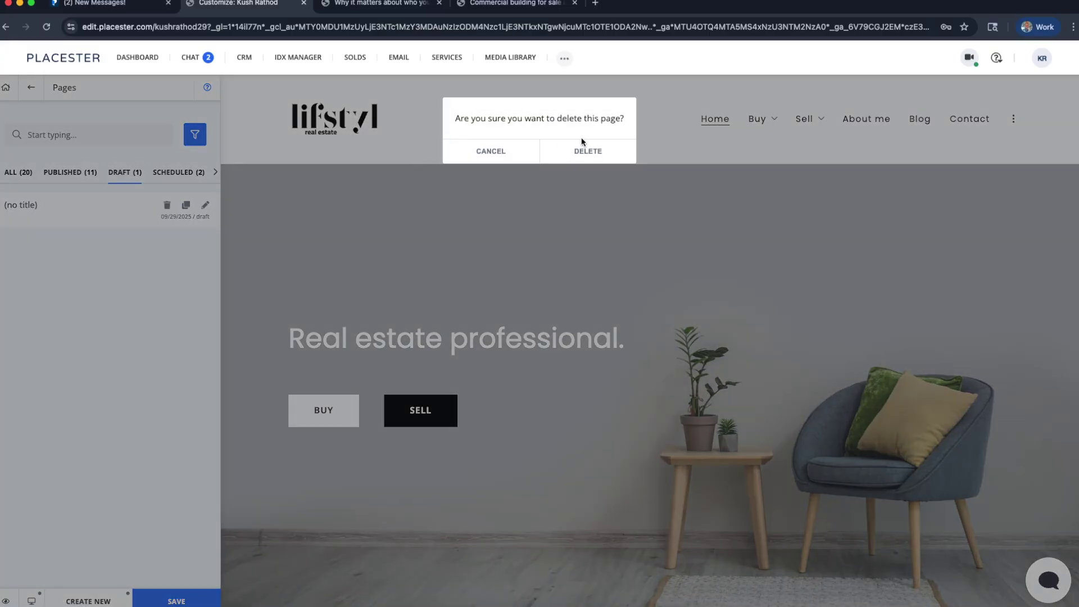
pyautogui.click(593, 150)
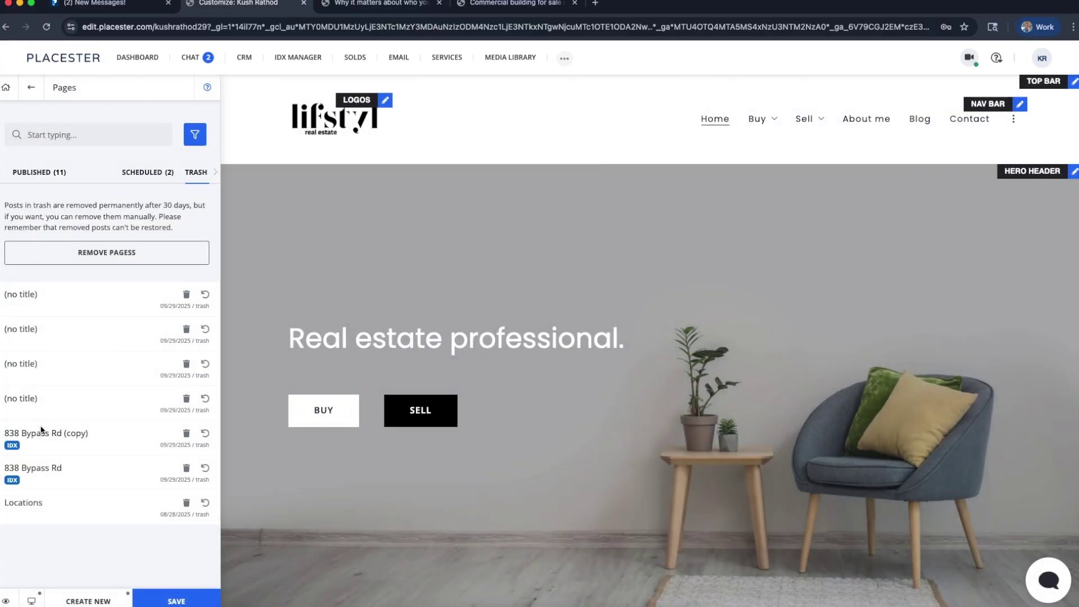